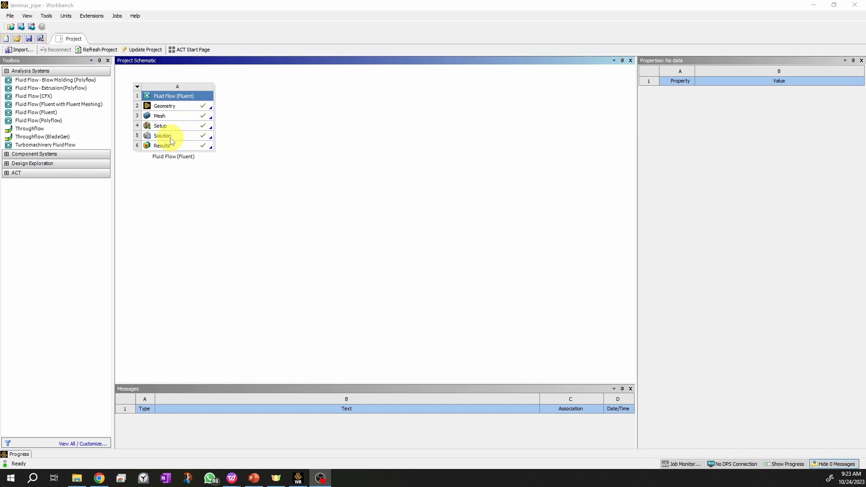
Step: Open the Results of the Fluid Flow (Fluent) system in CFD-Post
{"action": "left_click", "coordinate": [176, 148]}
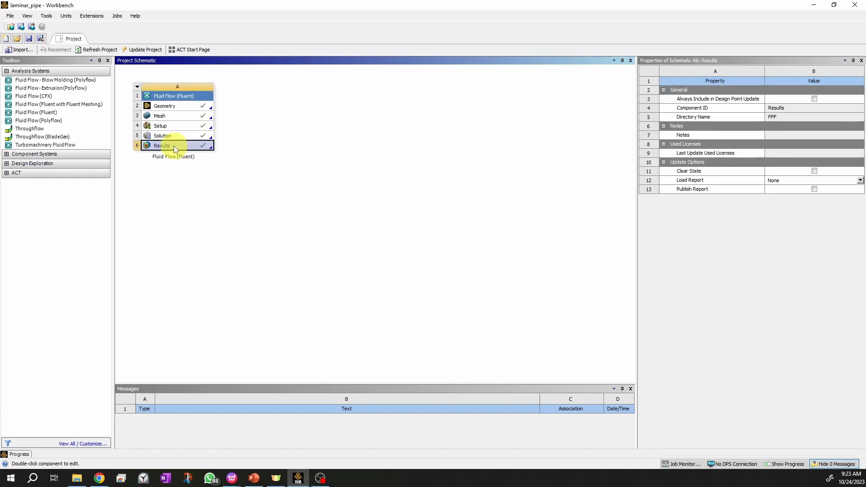
{"action": "double_click", "coordinate": [174, 145]}
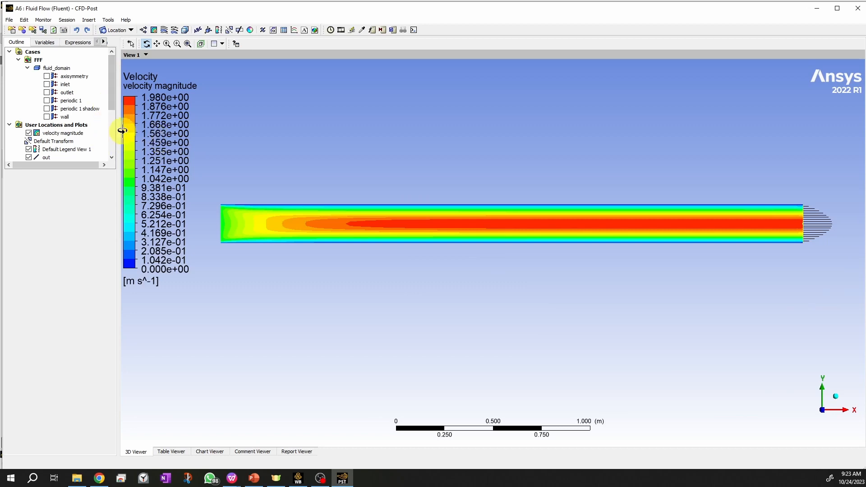
Step: Hide the velocityvector plot, the out line and the velocity magnitude contour
{"action": "scroll", "coordinate": [104, 131], "scroll_direction": "down", "scroll_amount": 1}
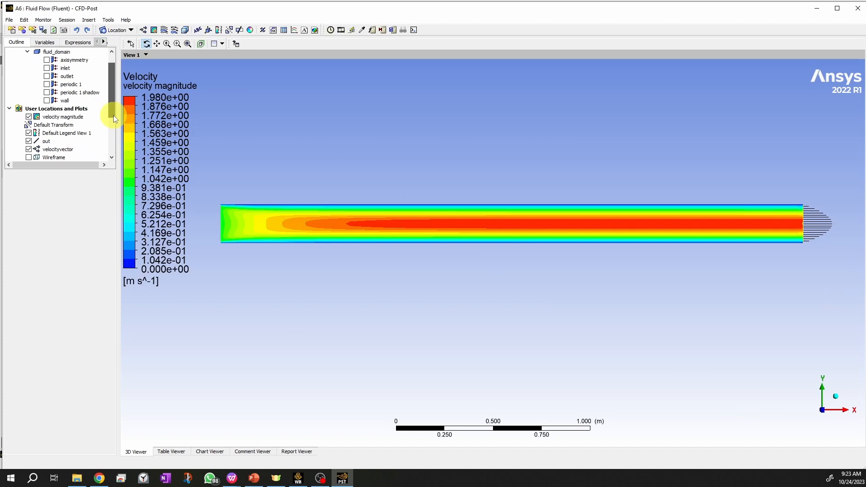
{"action": "left_click", "coordinate": [29, 150]}
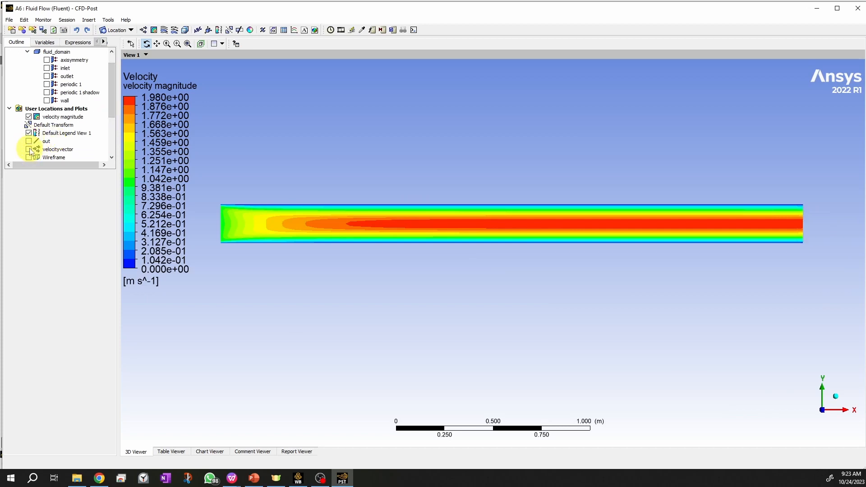
{"action": "left_click", "coordinate": [28, 117]}
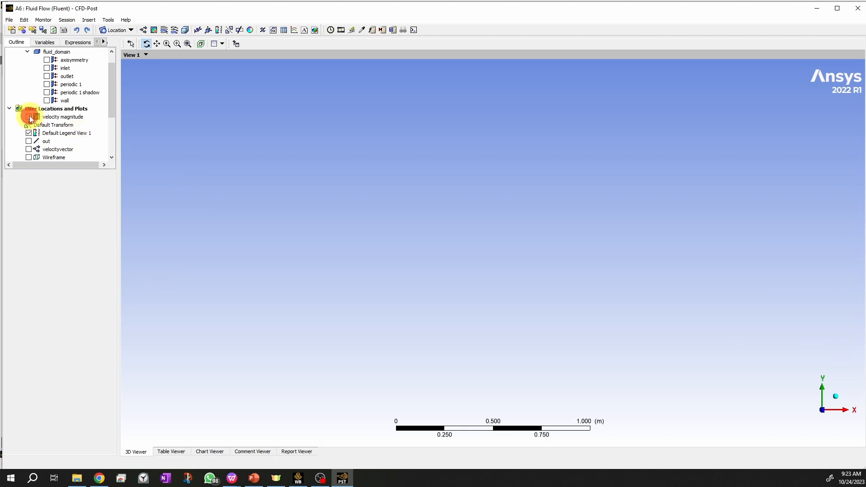
{"action": "left_click", "coordinate": [29, 117]}
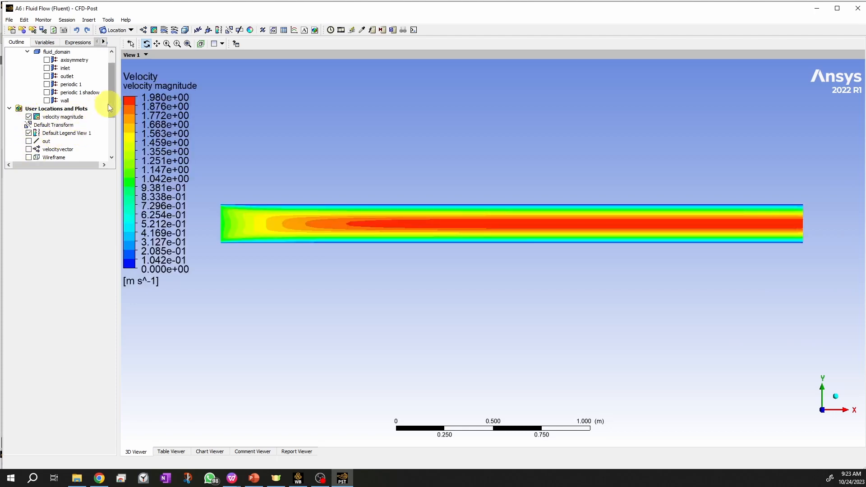
{"action": "left_click", "coordinate": [29, 116]}
Step: Display the axisymmetry boundary and the Wireframe of the pipe domain in an oblique view
{"action": "left_click_drag", "start_coordinate": [110, 100], "coordinate": [112, 87]}
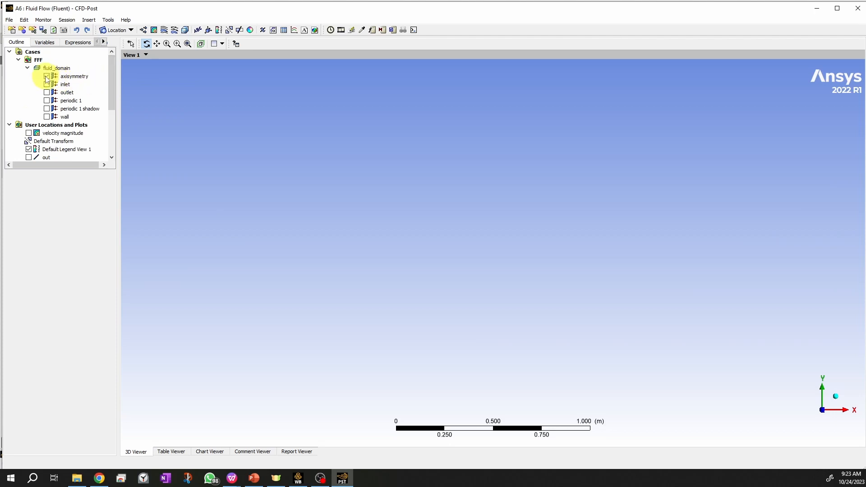
{"action": "left_click", "coordinate": [47, 76]}
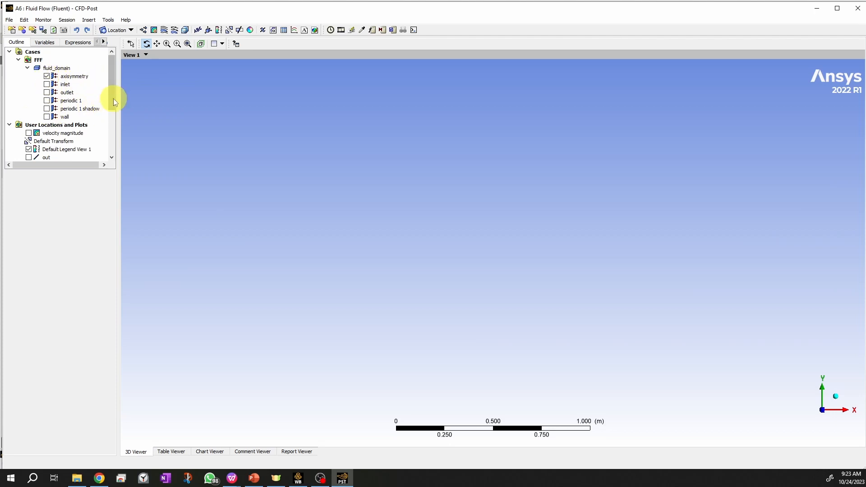
{"action": "left_click_drag", "start_coordinate": [113, 98], "coordinate": [111, 121]}
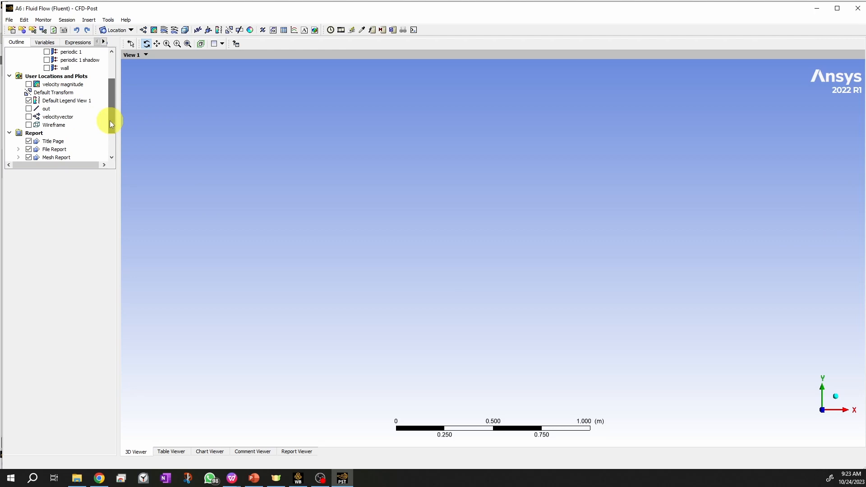
{"action": "left_click", "coordinate": [29, 125]}
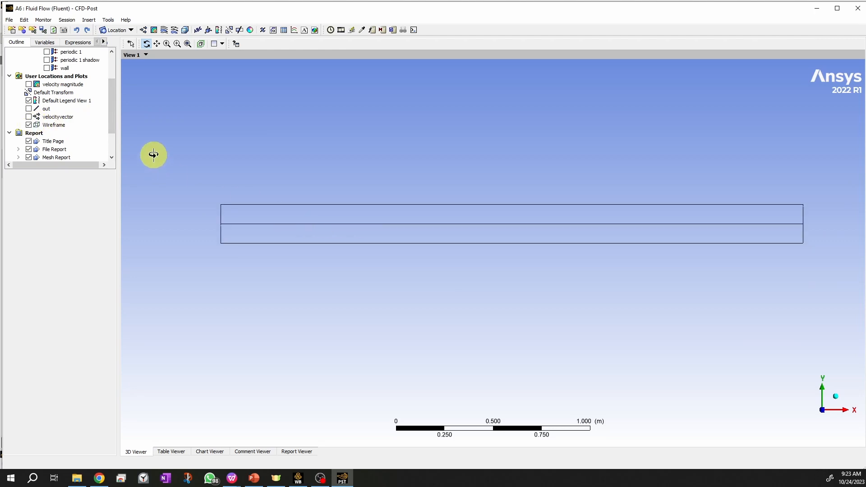
{"action": "left_click_drag", "start_coordinate": [113, 126], "coordinate": [113, 100]}
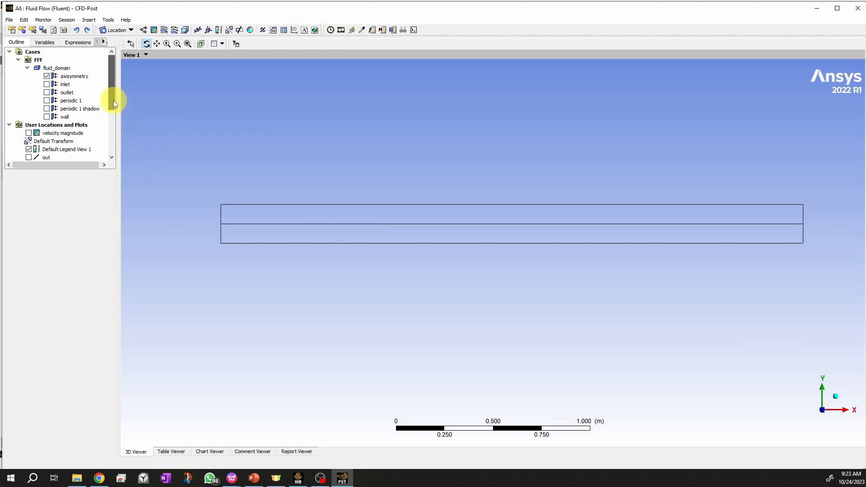
{"action": "left_click_drag", "start_coordinate": [476, 261], "coordinate": [443, 289]}
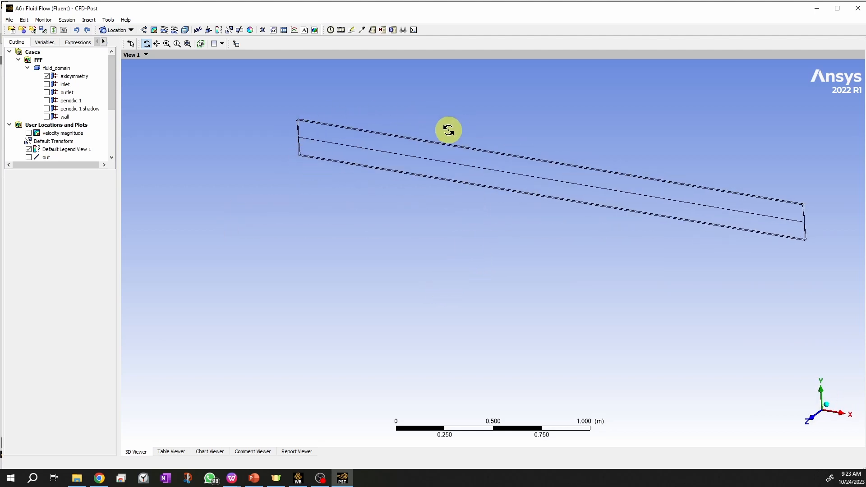
{"action": "middle_click_drag", "start_coordinate": [448, 150], "coordinate": [363, 219], "text": "ctrl"}
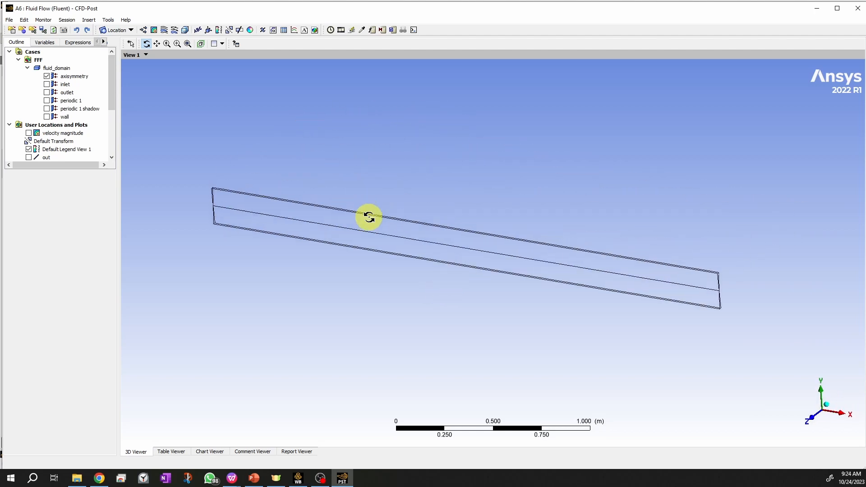
{"action": "scroll", "coordinate": [381, 247], "scroll_direction": "up", "scroll_amount": 1}
{"action": "scroll", "coordinate": [381, 247], "scroll_direction": "up", "scroll_amount": 1}
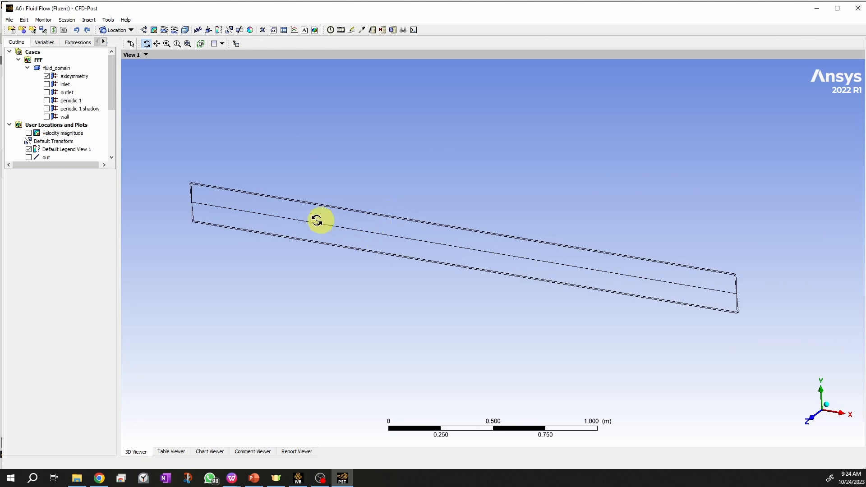
{"action": "mouse_move", "coordinate": [250, 210]}
{"action": "middle_mouse_down"}
{"action": "mouse_move", "coordinate": [252, 233]}
{"action": "mouse_move", "coordinate": [252, 207]}
{"action": "middle_mouse_up"}
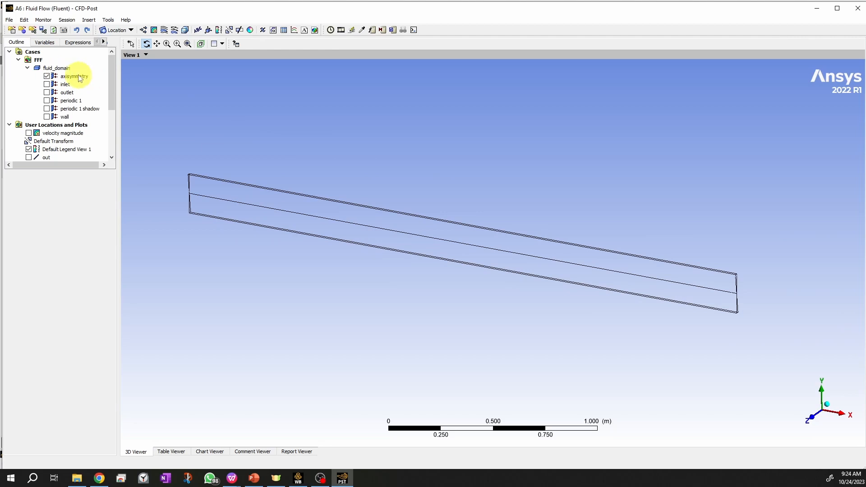
Step: Display the inlet boundary, examine it close up at the pipe's start, and hide it again
{"action": "left_click", "coordinate": [66, 70]}
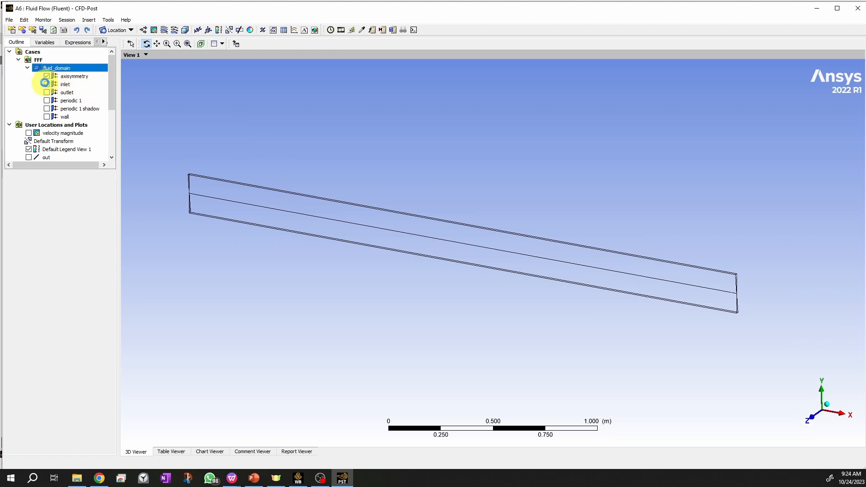
{"action": "left_click", "coordinate": [45, 83]}
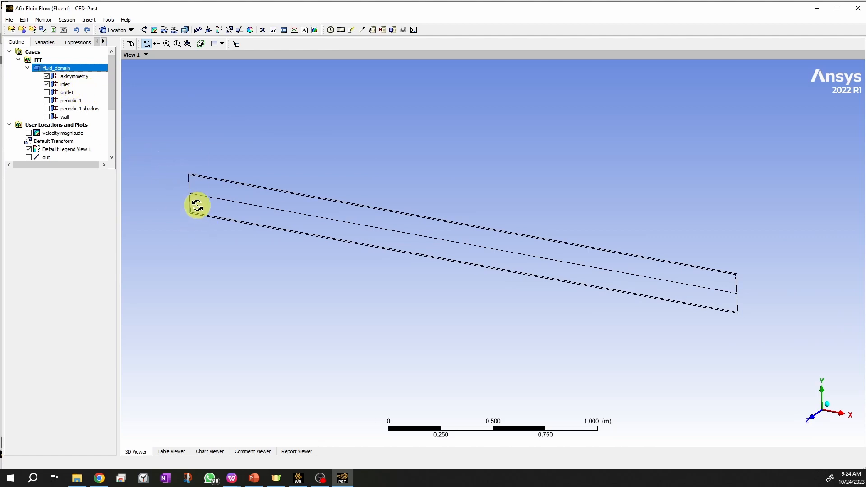
{"action": "scroll", "coordinate": [184, 195], "scroll_direction": "up", "scroll_amount": 2}
{"action": "middle_click_drag", "start_coordinate": [198, 193], "coordinate": [368, 259], "text": "ctrl"}
{"action": "middle_click_drag", "start_coordinate": [367, 259], "coordinate": [346, 257]}
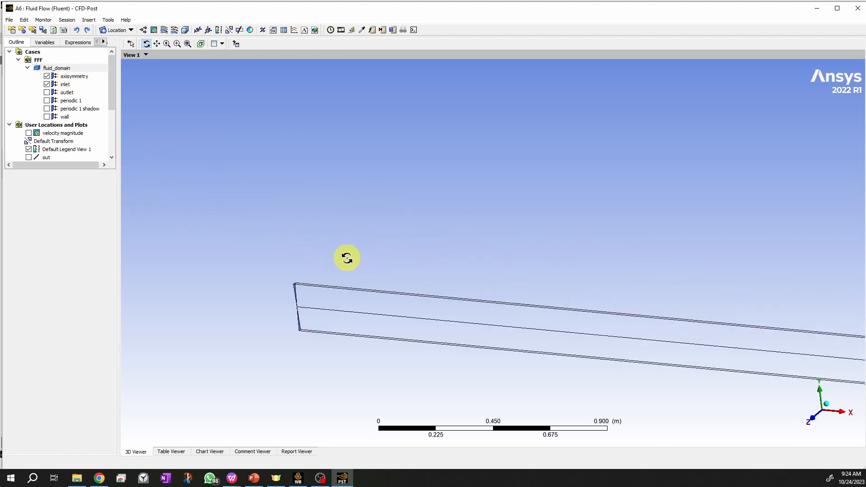
{"action": "scroll", "coordinate": [346, 257], "scroll_direction": "up", "scroll_amount": 1}
{"action": "middle_click_drag", "start_coordinate": [299, 310], "coordinate": [305, 197], "text": "ctrl"}
{"action": "scroll", "coordinate": [297, 201], "scroll_direction": "up", "scroll_amount": 1}
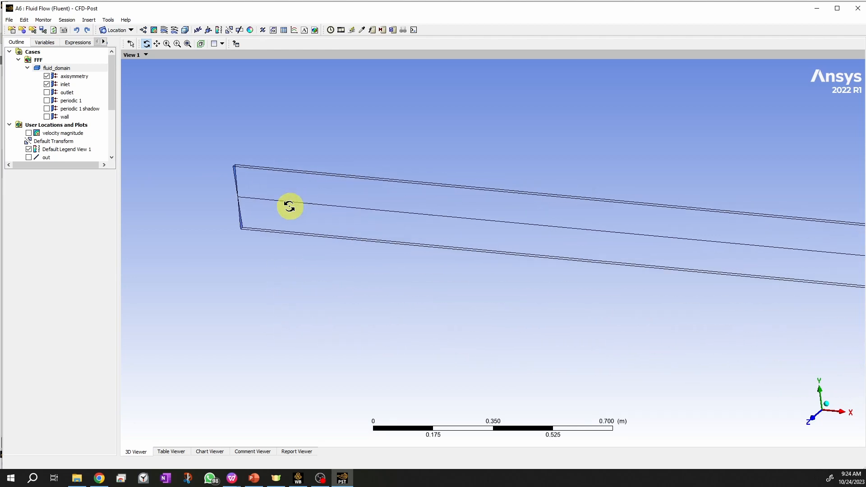
{"action": "left_click", "coordinate": [46, 85]}
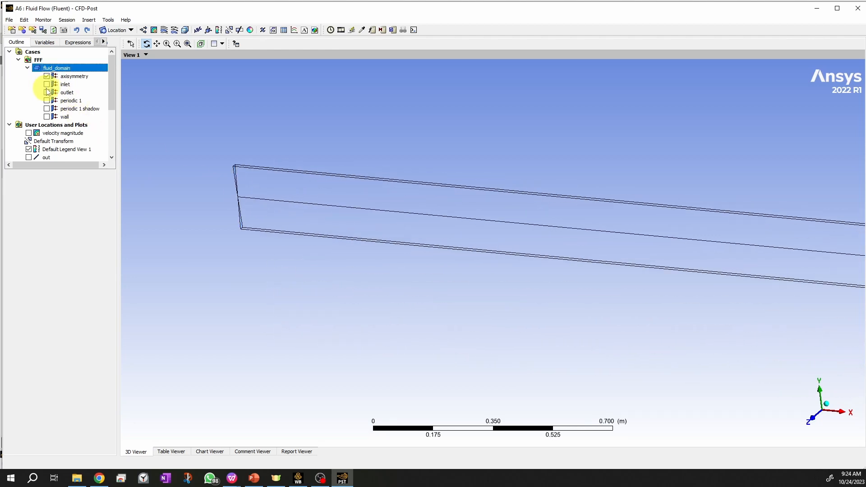
Step: Display the outlet boundary, examine it at the pipe's far end, and hide it again
{"action": "left_click", "coordinate": [46, 92]}
{"action": "middle_click_drag", "start_coordinate": [505, 195], "coordinate": [236, 212], "text": "ctrl"}
{"action": "scroll", "coordinate": [607, 267], "scroll_direction": "down", "scroll_amount": 1}
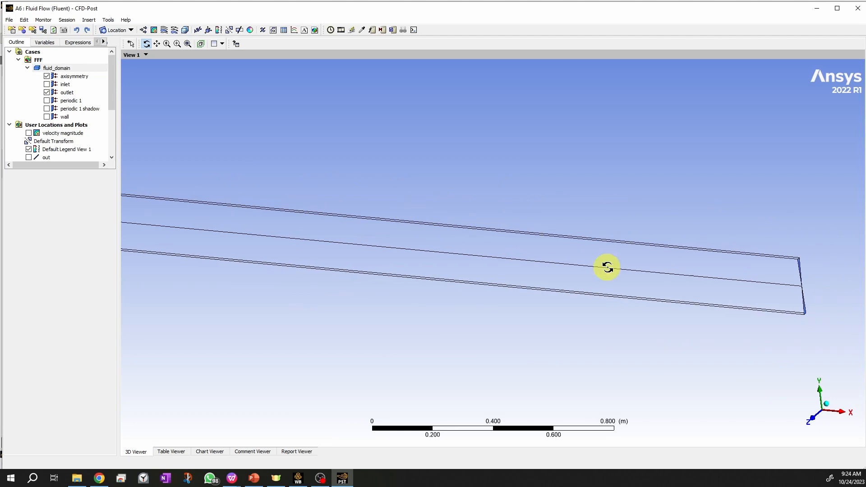
{"action": "middle_click_drag", "start_coordinate": [607, 267], "coordinate": [175, 236], "text": "ctrl"}
{"action": "scroll", "coordinate": [273, 253], "scroll_direction": "up", "scroll_amount": 3}
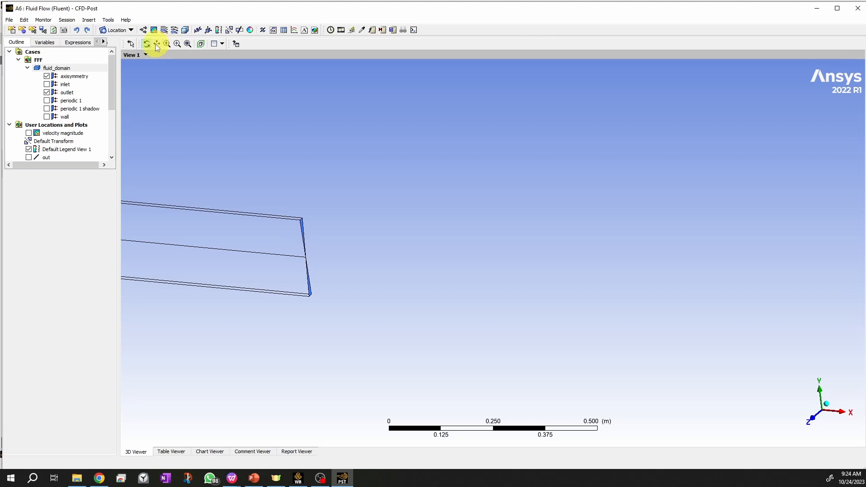
{"action": "left_click", "coordinate": [188, 44]}
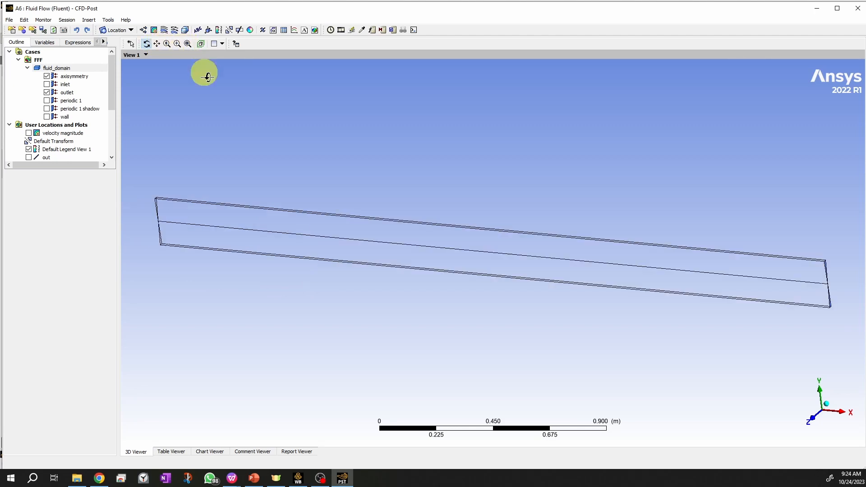
{"action": "left_click", "coordinate": [47, 92]}
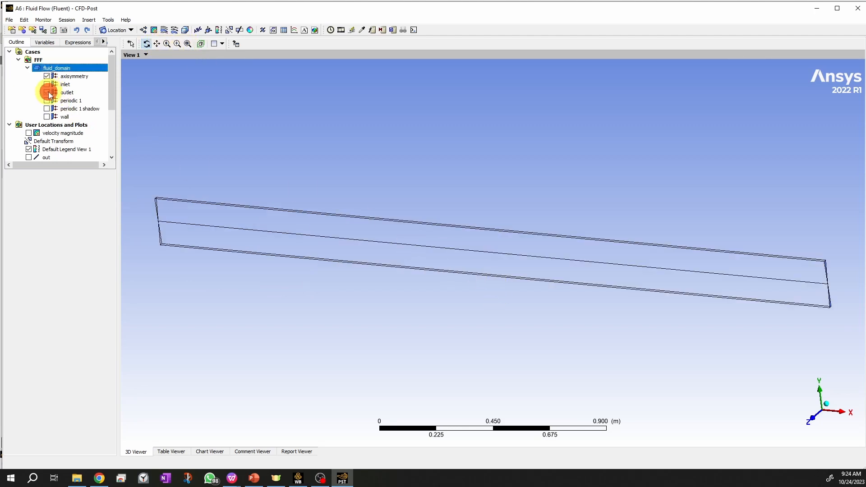
Step: Display the periodic 1 boundary, examine the face from several angles, and hide it again
{"action": "left_click", "coordinate": [47, 100]}
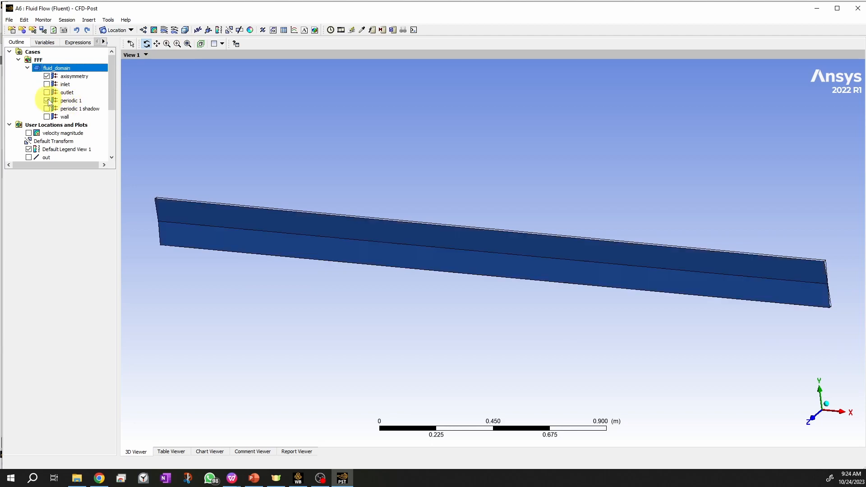
{"action": "left_click", "coordinate": [47, 100]}
{"action": "left_click", "coordinate": [47, 109]}
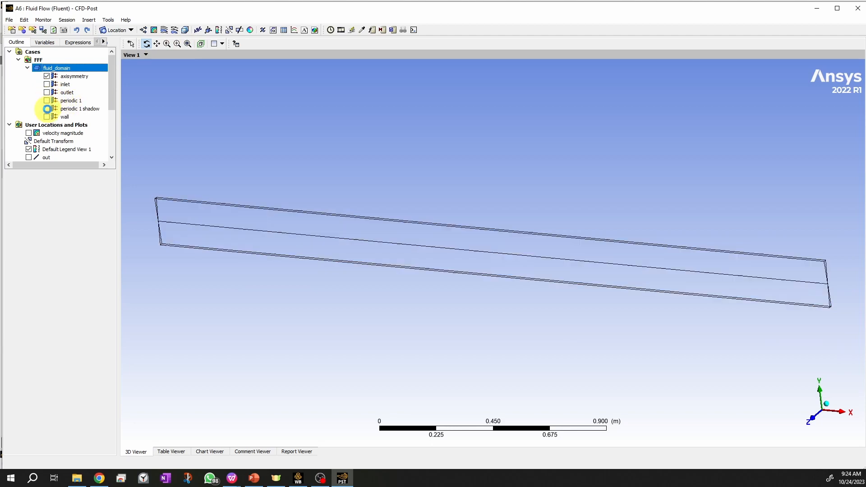
{"action": "left_click", "coordinate": [47, 100]}
{"action": "left_click_drag", "start_coordinate": [441, 246], "coordinate": [677, 323]}
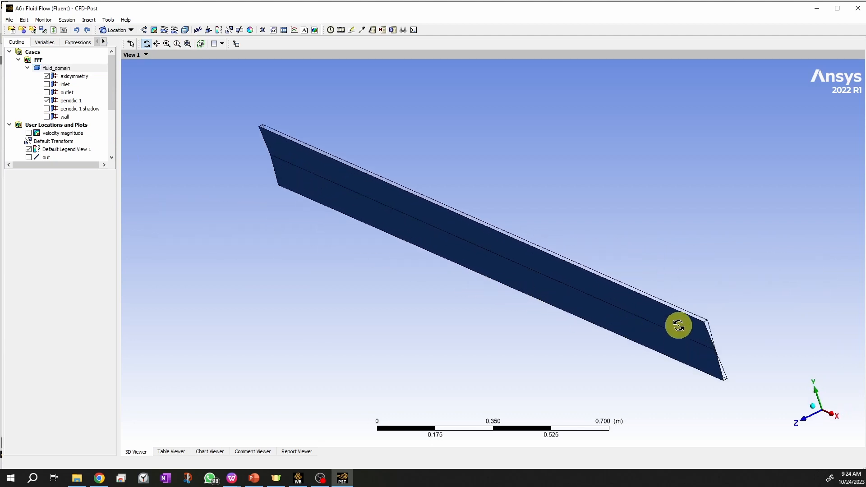
{"action": "left_click_drag", "start_coordinate": [696, 356], "coordinate": [638, 184]}
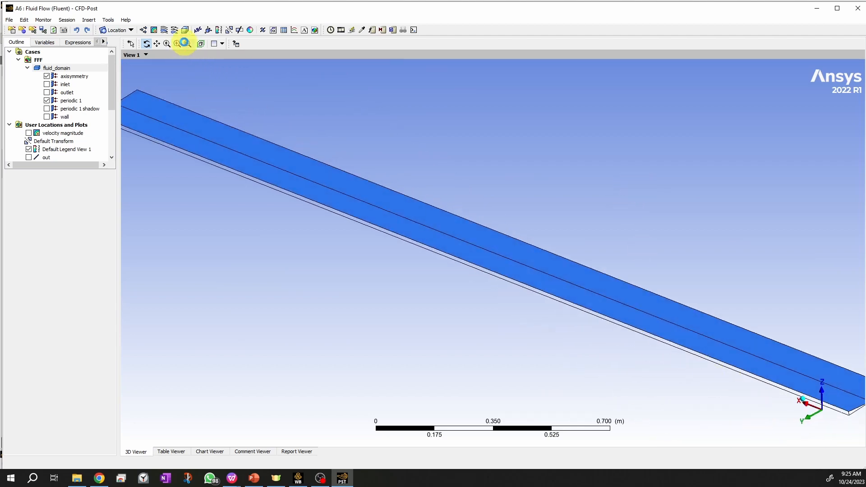
{"action": "left_click", "coordinate": [185, 42]}
{"action": "left_click_drag", "start_coordinate": [775, 342], "coordinate": [735, 328]}
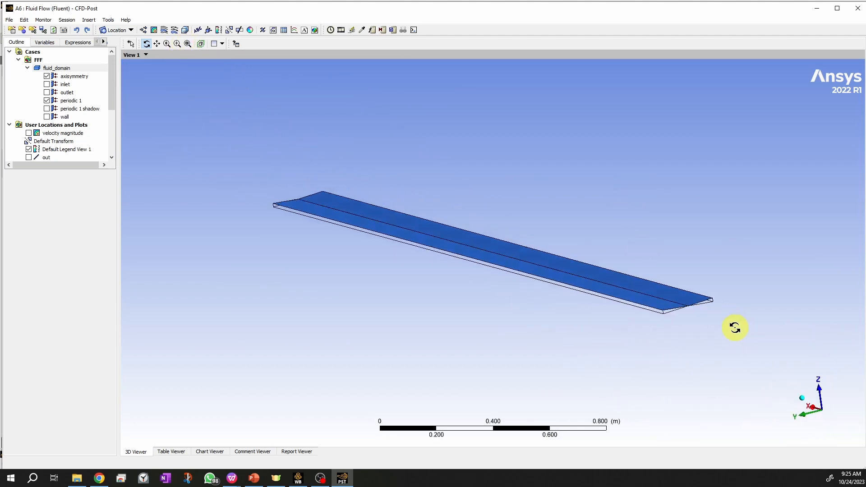
{"action": "scroll", "coordinate": [702, 315], "scroll_direction": "up", "scroll_amount": 3}
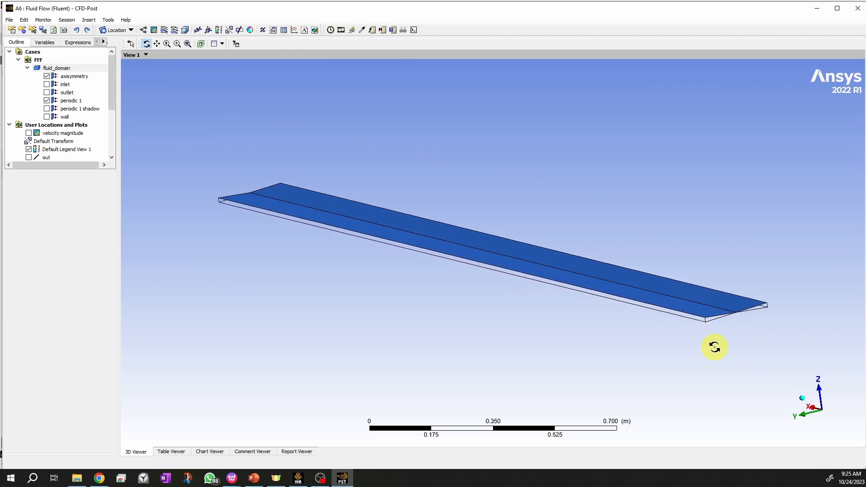
{"action": "left_click", "coordinate": [47, 101]}
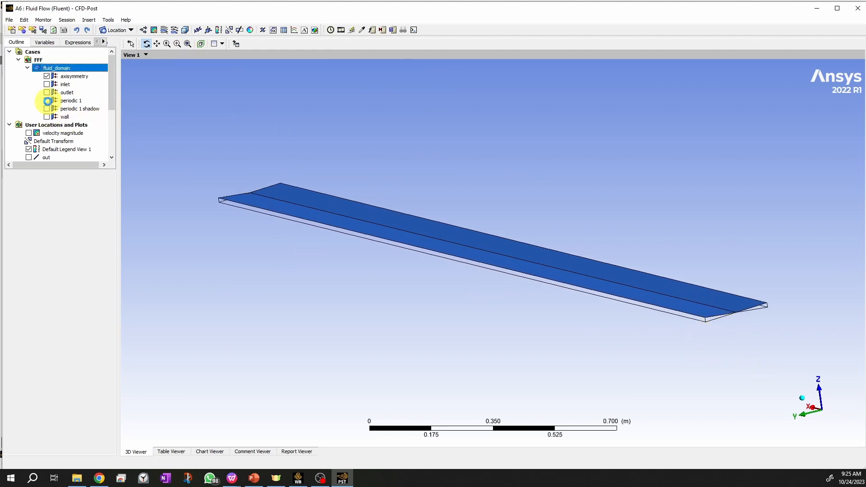
Step: Display the periodic 1 shadow boundary and examine it from the side and in the isometric view
{"action": "left_click", "coordinate": [47, 108]}
{"action": "left_click", "coordinate": [820, 360]}
{"action": "mouse_move", "coordinate": [686, 350]}
{"action": "left_mouse_down"}
{"action": "mouse_move", "coordinate": [685, 358]}
{"action": "mouse_move", "coordinate": [695, 341]}
{"action": "left_mouse_up"}
{"action": "scroll", "coordinate": [694, 340], "scroll_direction": "up", "scroll_amount": 1}
{"action": "left_click_drag", "start_coordinate": [378, 236], "coordinate": [480, 253]}
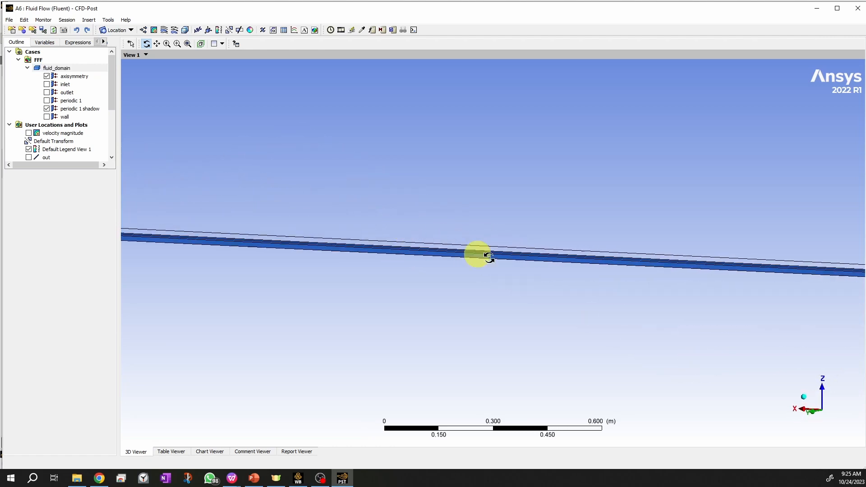
{"action": "left_click", "coordinate": [808, 400]}
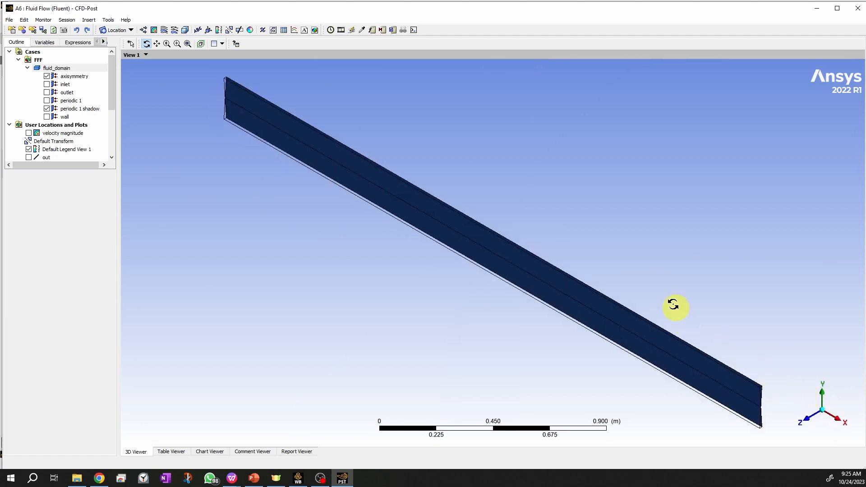
Step: Hide the periodic 1 shadow boundary and display periodic 1 in its place
{"action": "left_click", "coordinate": [46, 109]}
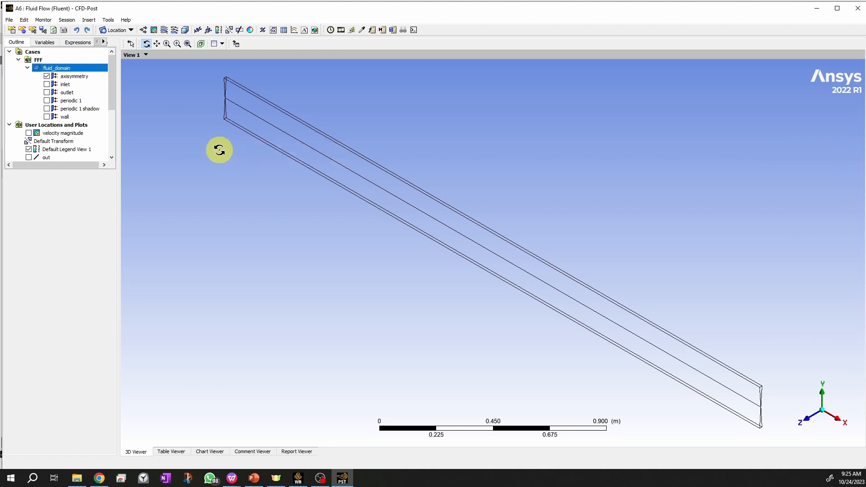
{"action": "left_click", "coordinate": [47, 101]}
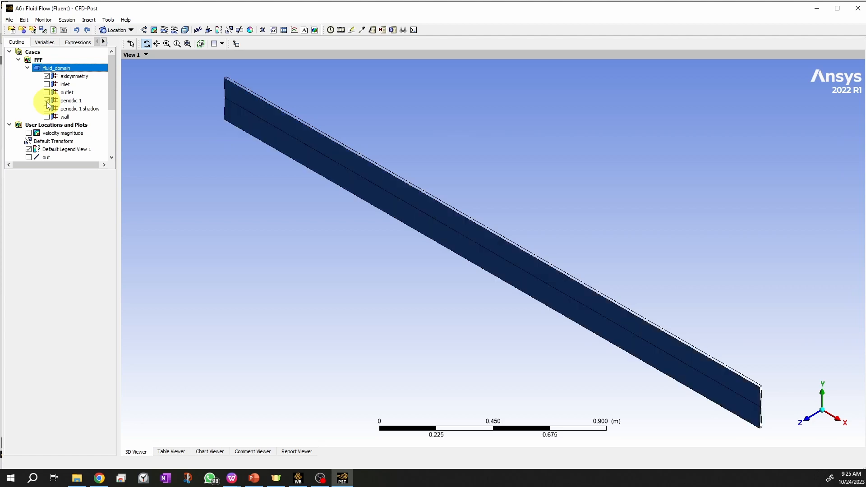
Step: Hide the periodic 1 boundary, and display the wall boundary for inspection before hiding it again
{"action": "left_click", "coordinate": [47, 100]}
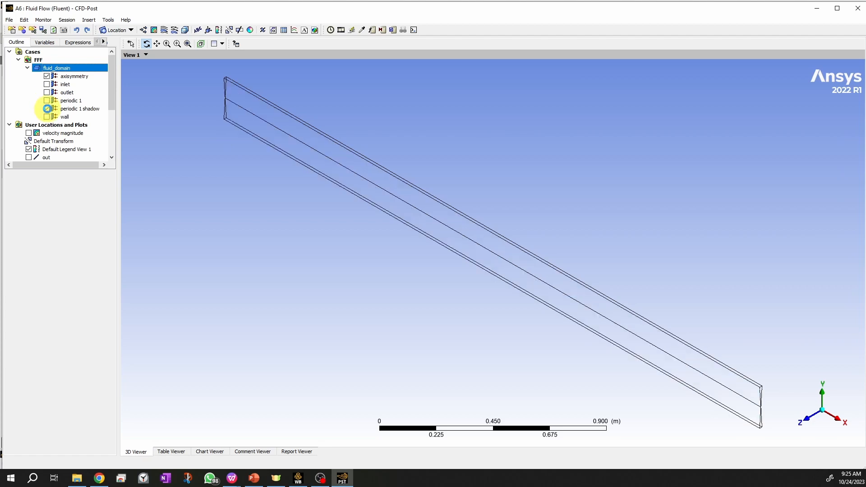
{"action": "left_click", "coordinate": [47, 109]}
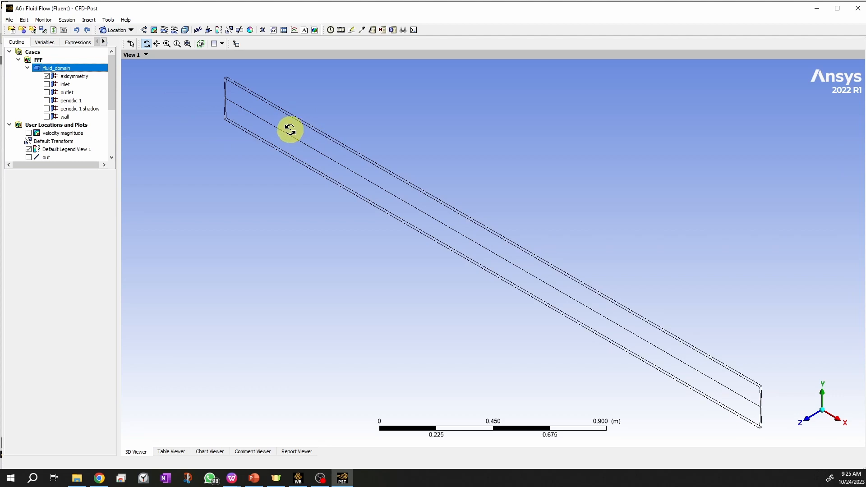
{"action": "left_click", "coordinate": [47, 117]}
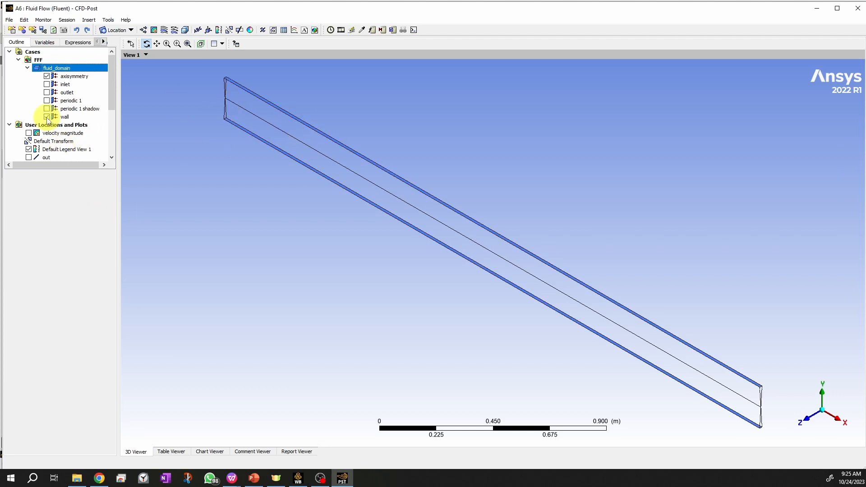
{"action": "left_click", "coordinate": [46, 118]}
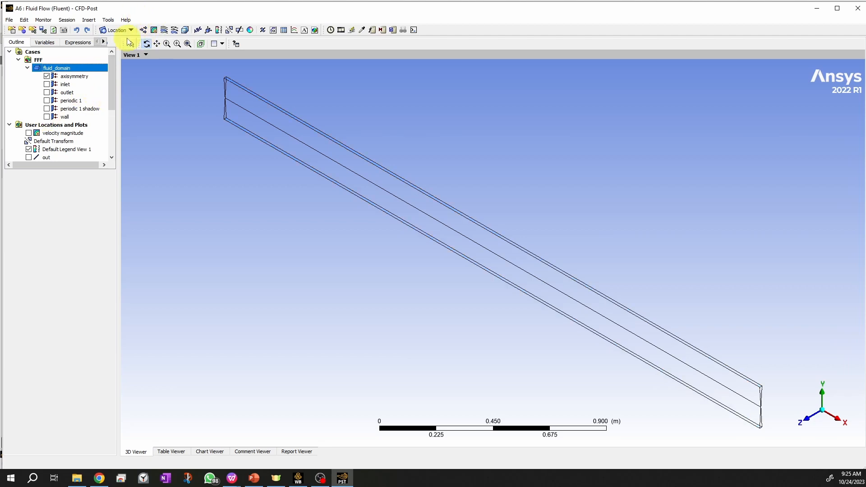
Step: Review the location types available for insertion, and briefly display the periodic 1 boundary before hiding it again
{"action": "left_click", "coordinate": [91, 19]}
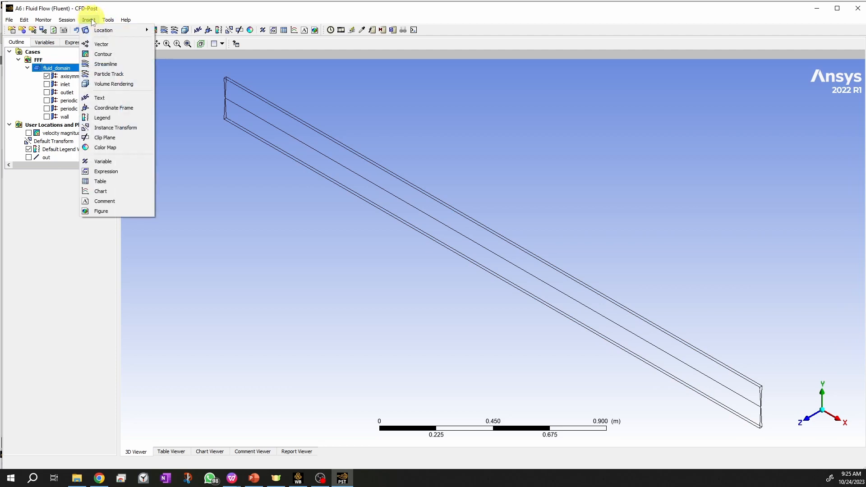
{"action": "mouse_move", "coordinate": [92, 30]}
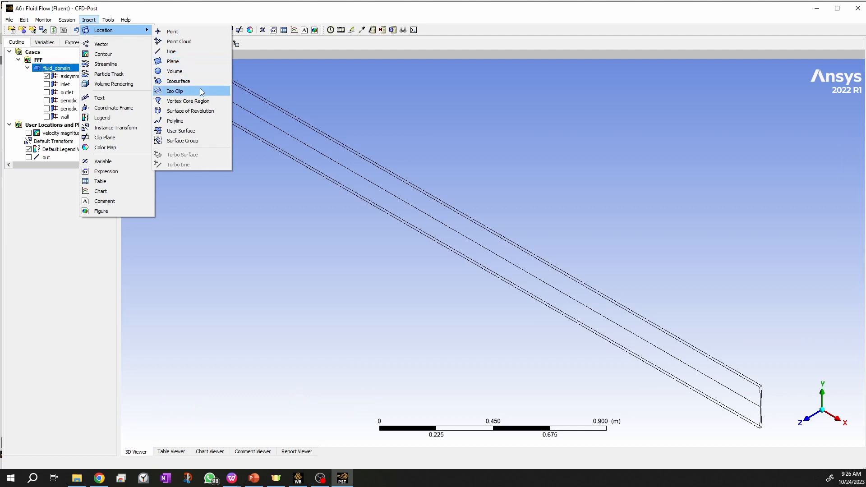
{"action": "left_click", "coordinate": [88, 21]}
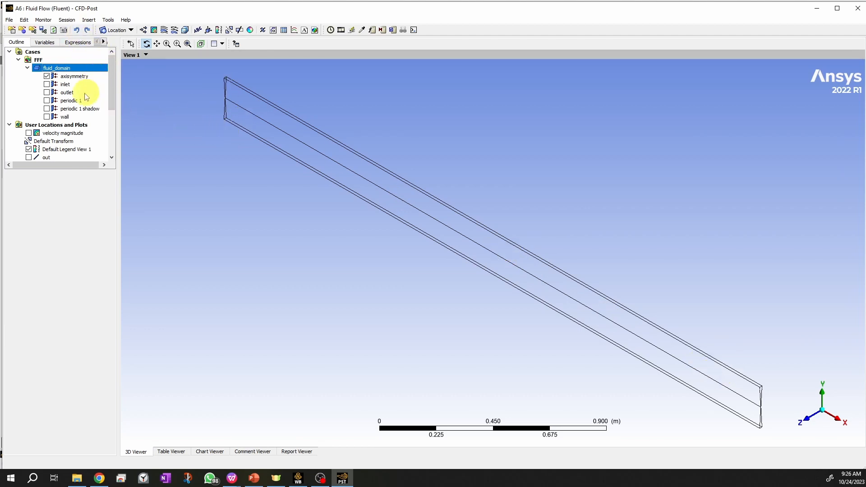
{"action": "left_click", "coordinate": [47, 100]}
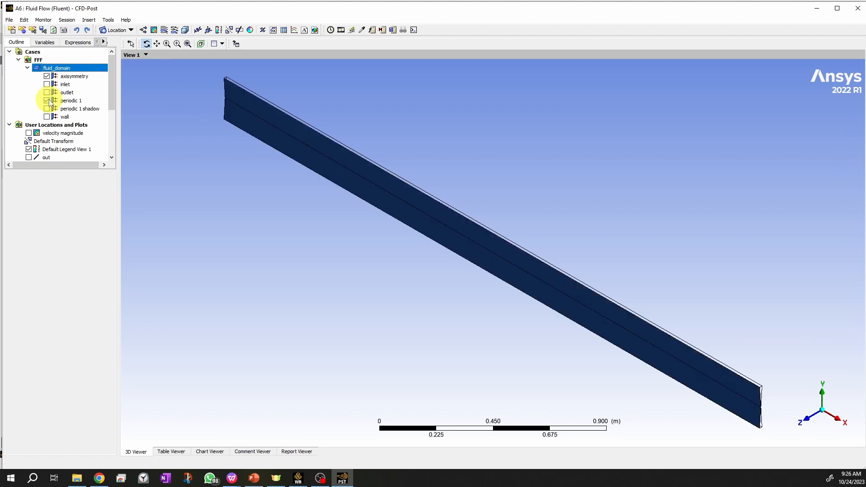
{"action": "left_click", "coordinate": [47, 100]}
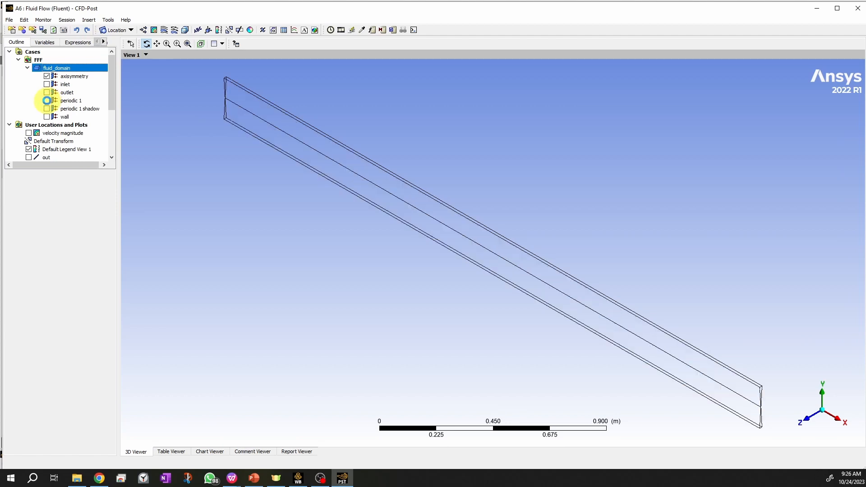
Step: Insert a slice plane named Plane 1 across all domains, using the XY Plane method at Z = 0.0 m
{"action": "left_click", "coordinate": [89, 20]}
{"action": "mouse_move", "coordinate": [100, 30]}
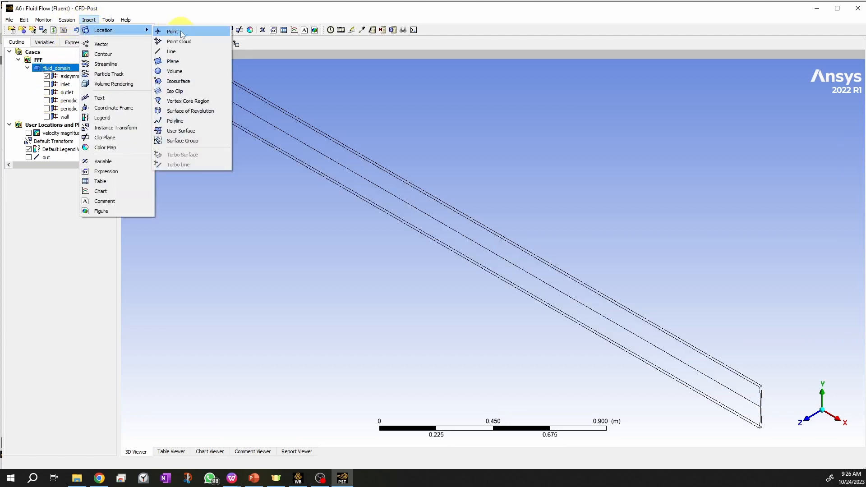
{"action": "left_click", "coordinate": [190, 62]}
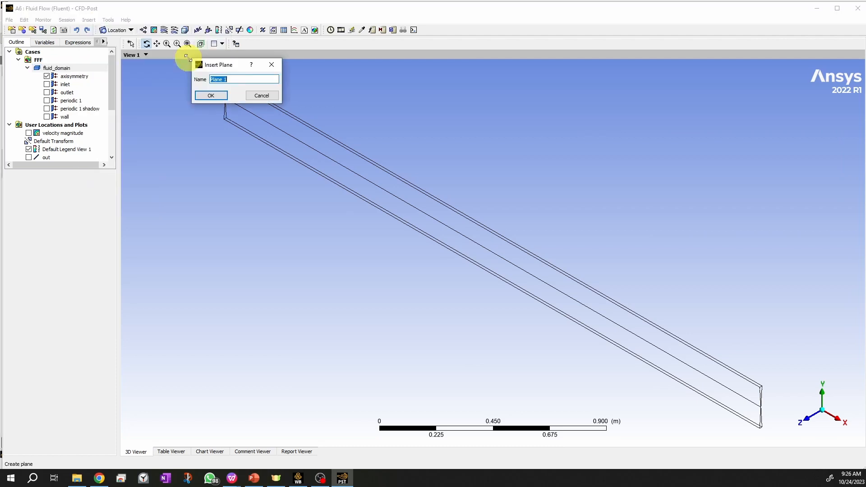
{"action": "left_click", "coordinate": [217, 96]}
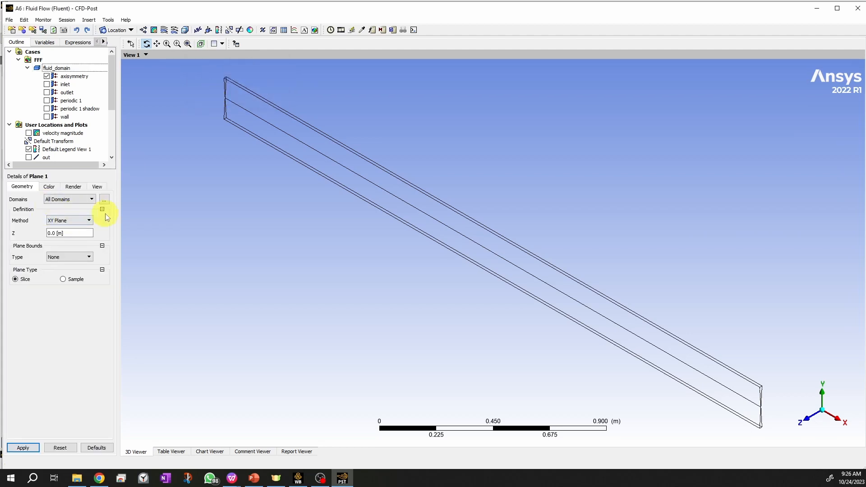
{"action": "left_click_drag", "start_coordinate": [119, 201], "coordinate": [180, 202]}
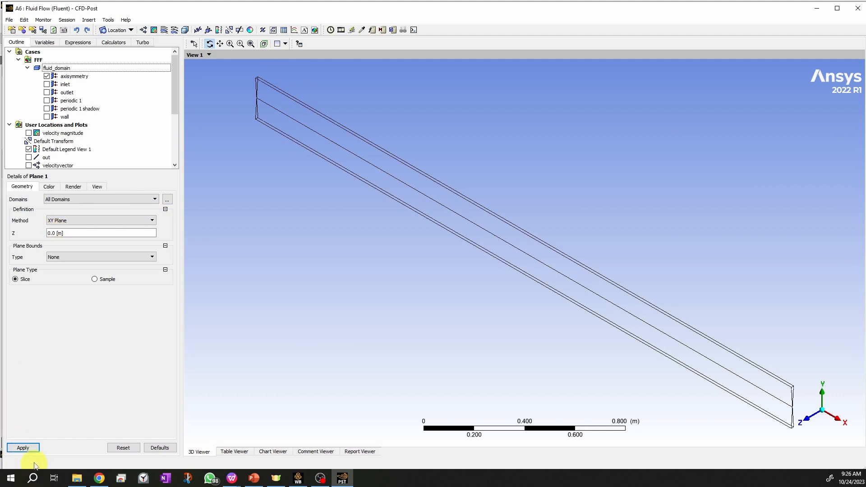
{"action": "left_click", "coordinate": [25, 448]}
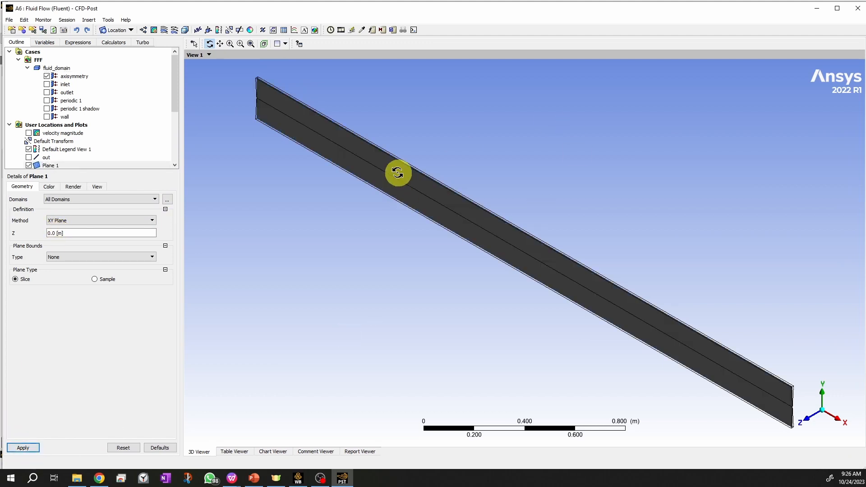
Step: Examine Plane 1 within the pipe wireframe from different angles, toggling its visibility and leaving it displayed
{"action": "left_click_drag", "start_coordinate": [394, 215], "coordinate": [381, 189]}
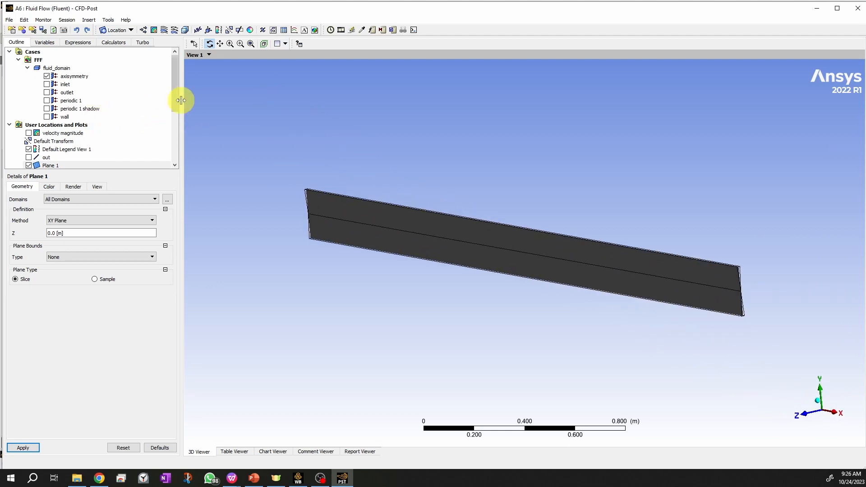
{"action": "scroll", "coordinate": [178, 106], "scroll_direction": "down", "scroll_amount": 1}
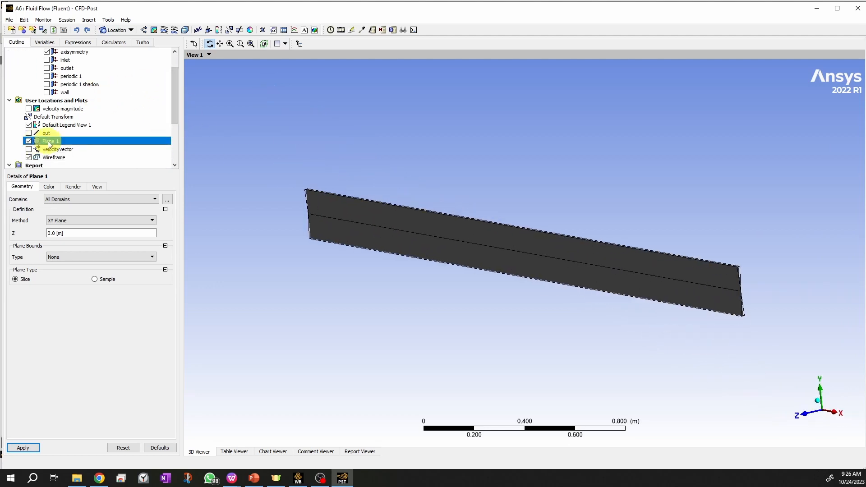
{"action": "left_click", "coordinate": [29, 141]}
{"action": "left_click", "coordinate": [29, 141]}
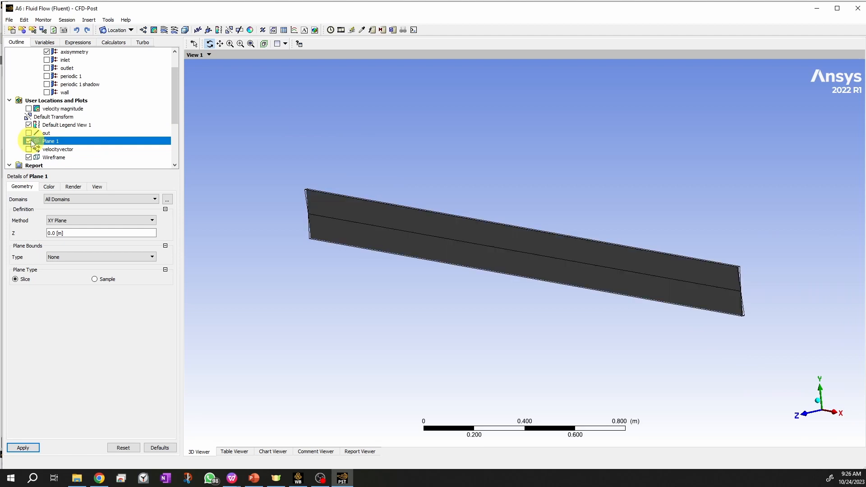
{"action": "left_click", "coordinate": [29, 140]}
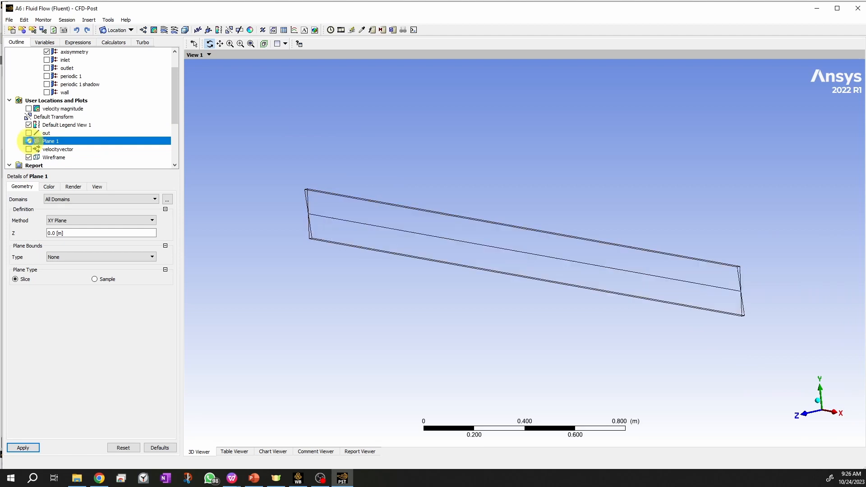
{"action": "left_click", "coordinate": [28, 140]}
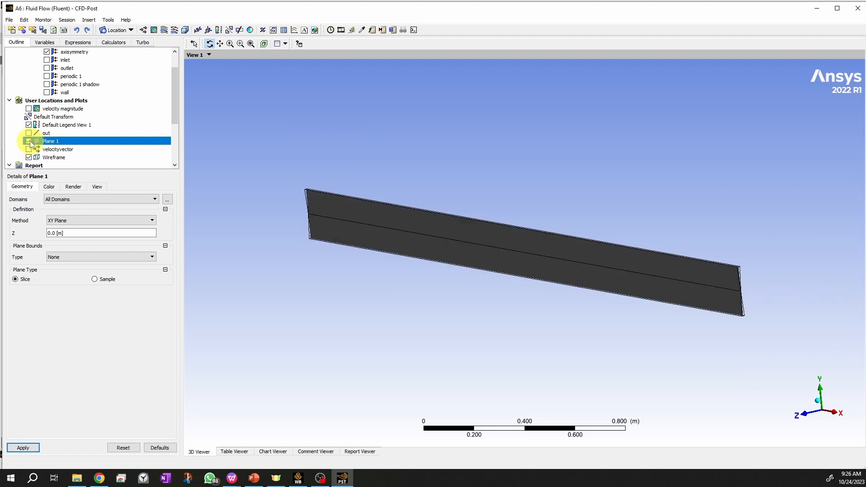
{"action": "left_click", "coordinate": [29, 142]}
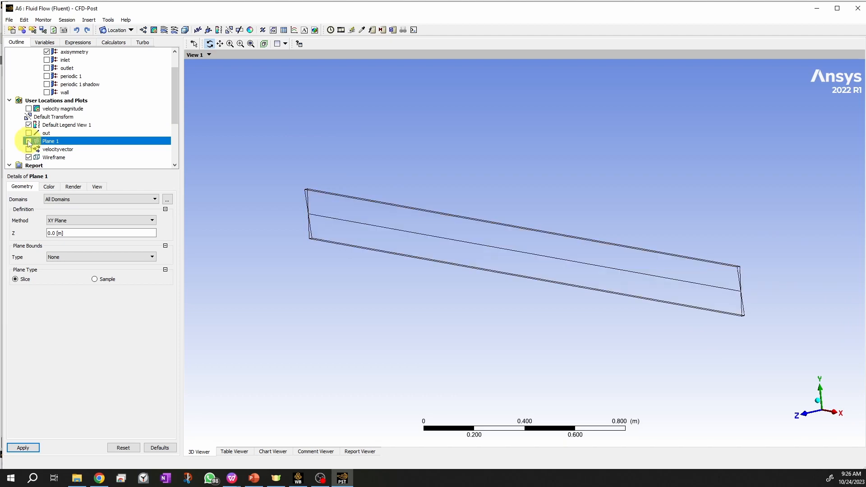
{"action": "left_click", "coordinate": [29, 142]}
{"action": "mouse_move", "coordinate": [461, 273]}
{"action": "left_mouse_down"}
{"action": "mouse_move", "coordinate": [445, 272]}
{"action": "mouse_move", "coordinate": [450, 283]}
{"action": "left_mouse_up"}
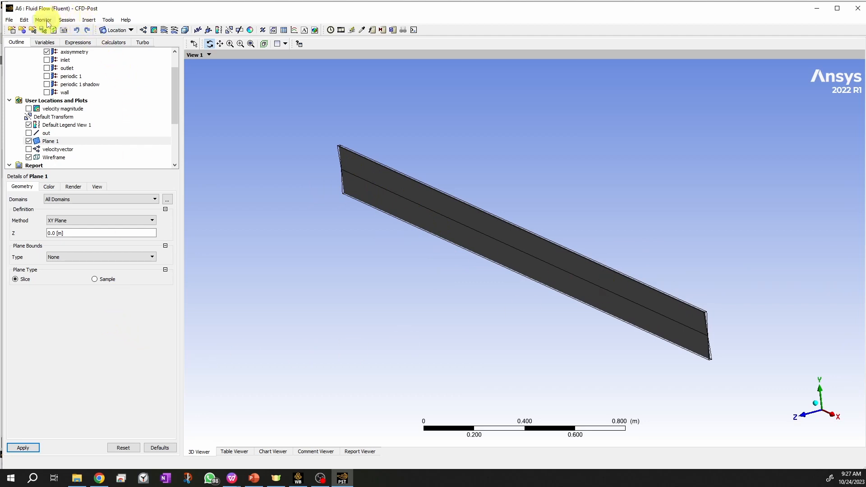
Step: Insert a contour named velocitymag
{"action": "left_click", "coordinate": [89, 20]}
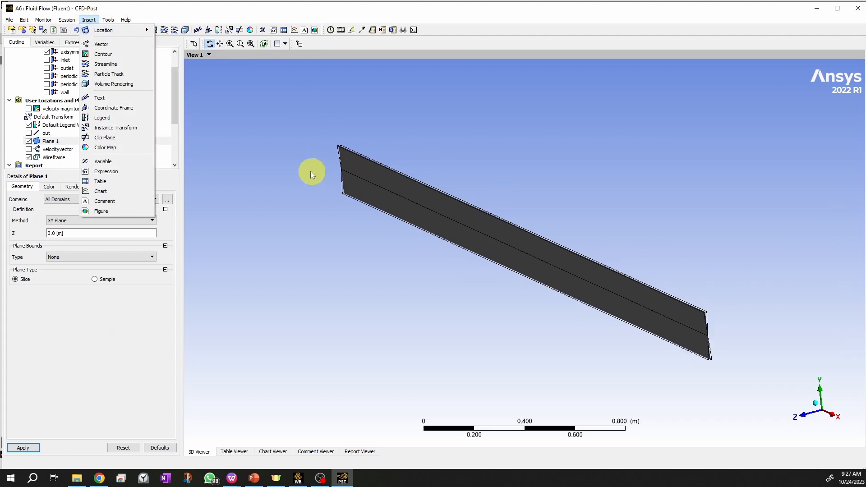
{"action": "left_click", "coordinate": [104, 54]}
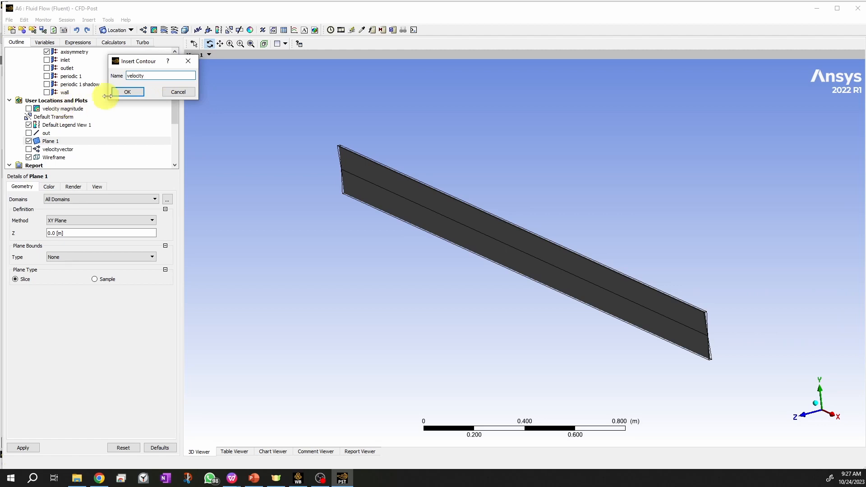
{"action": "left_click", "coordinate": [127, 93]}
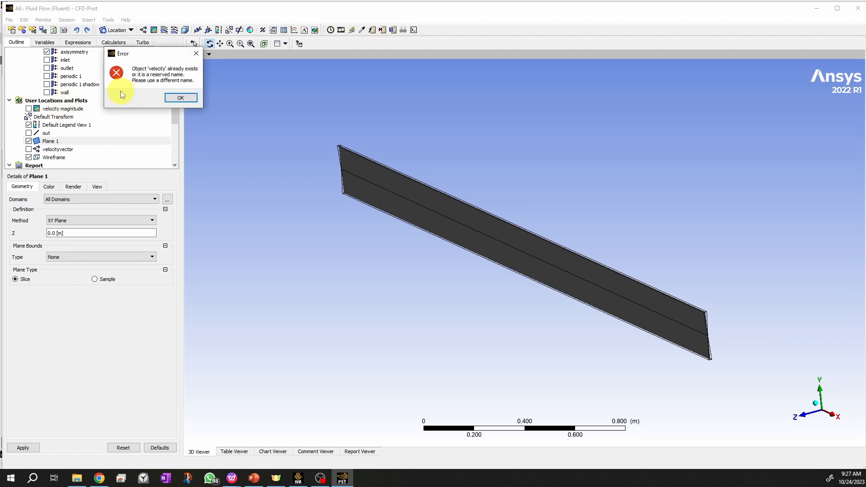
{"action": "left_click", "coordinate": [174, 95]}
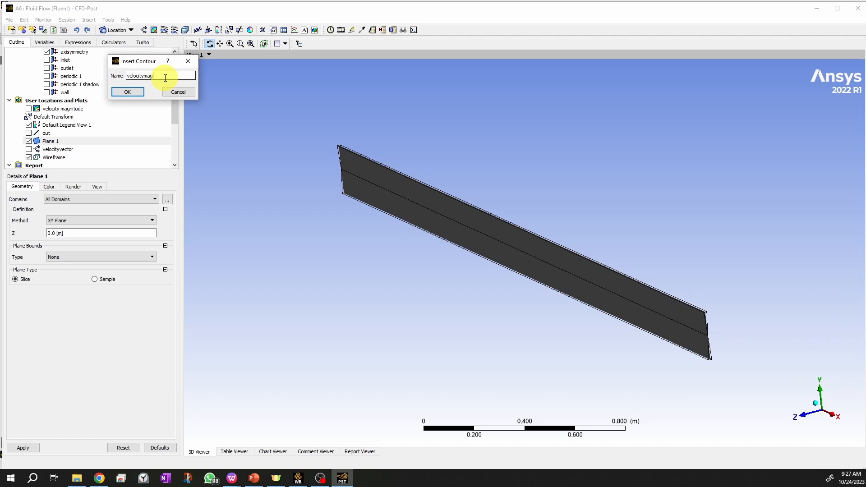
{"action": "left_click", "coordinate": [127, 92]}
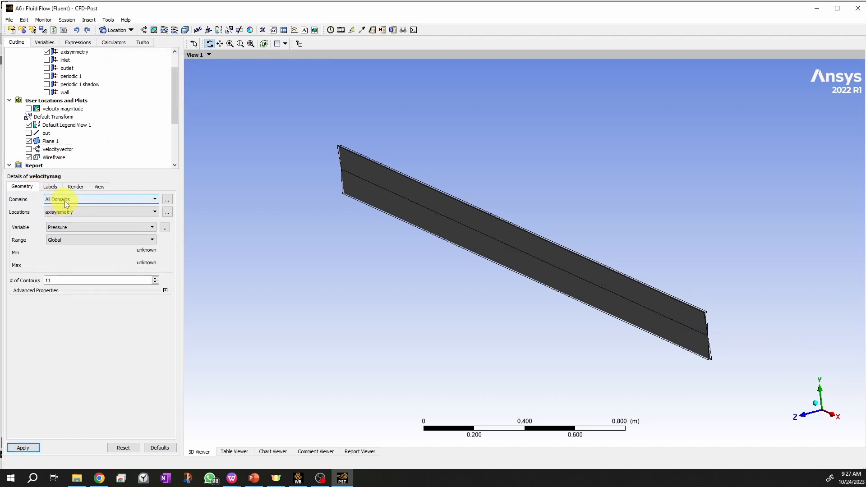
Step: Plot the velocitymag contour on Plane 1 across all domains with Velocity as the variable, Global range and 11 contours
{"action": "left_click", "coordinate": [150, 202]}
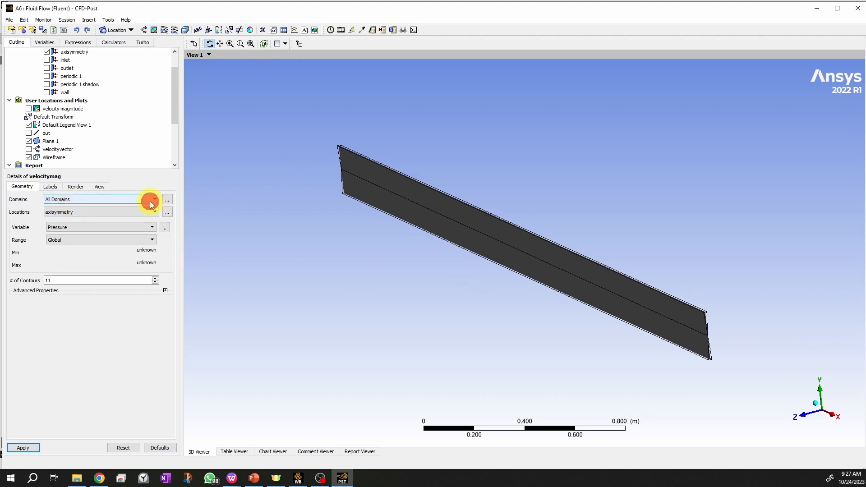
{"action": "left_click", "coordinate": [132, 185]}
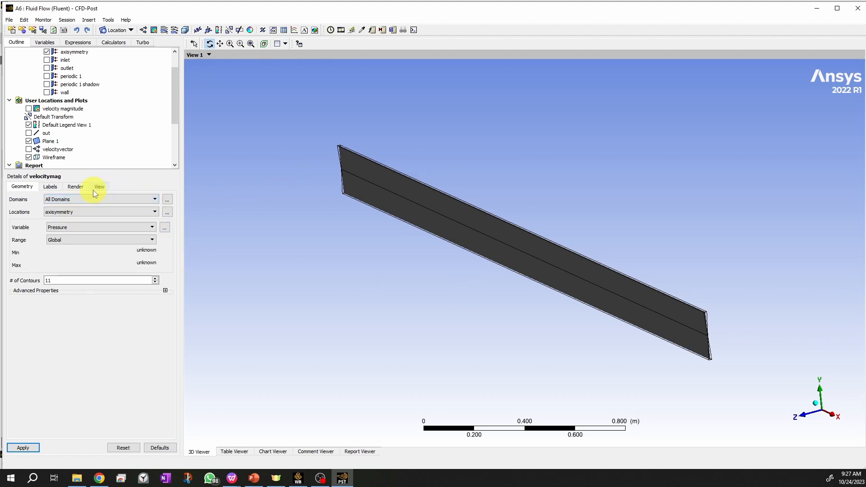
{"action": "left_click", "coordinate": [98, 214]}
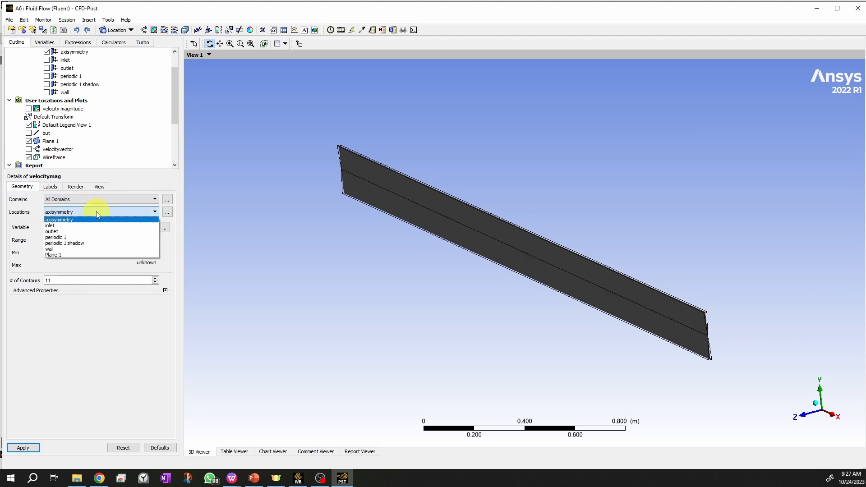
{"action": "left_click", "coordinate": [54, 255]}
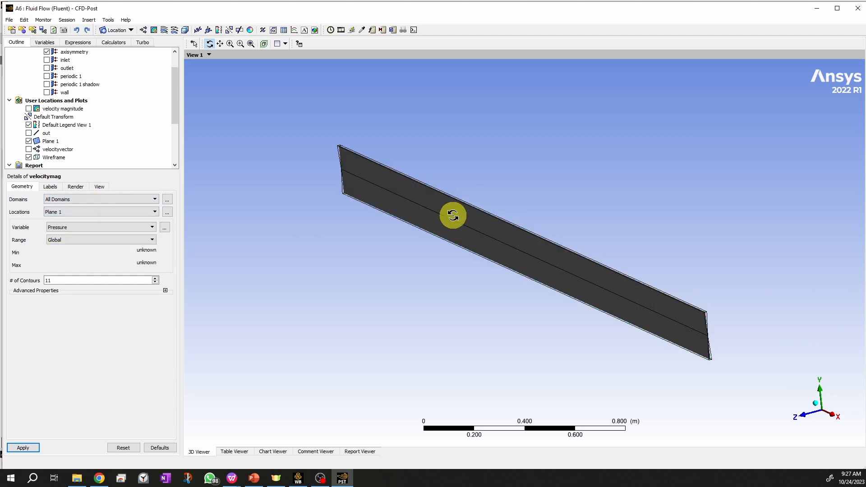
{"action": "left_click", "coordinate": [88, 228]}
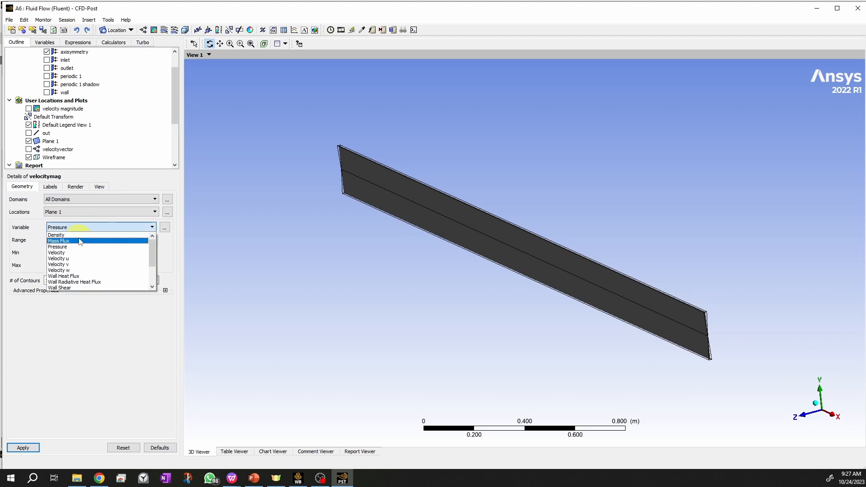
{"action": "left_click", "coordinate": [71, 253]}
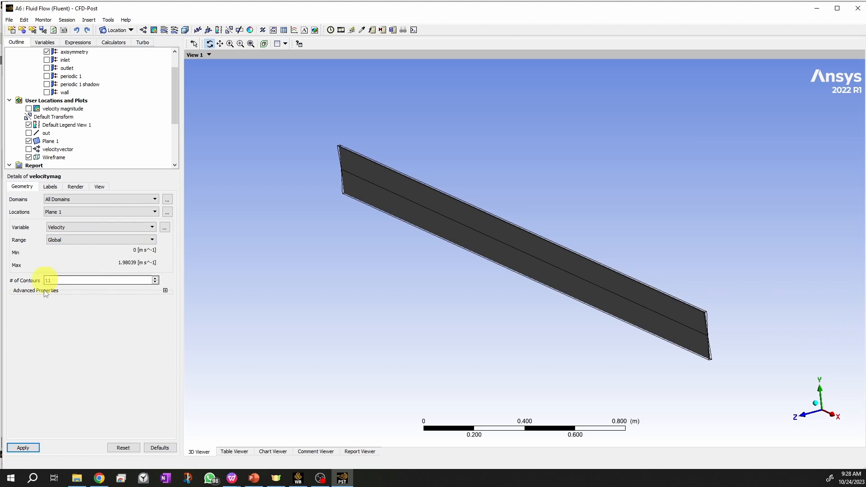
{"action": "left_click", "coordinate": [23, 448]}
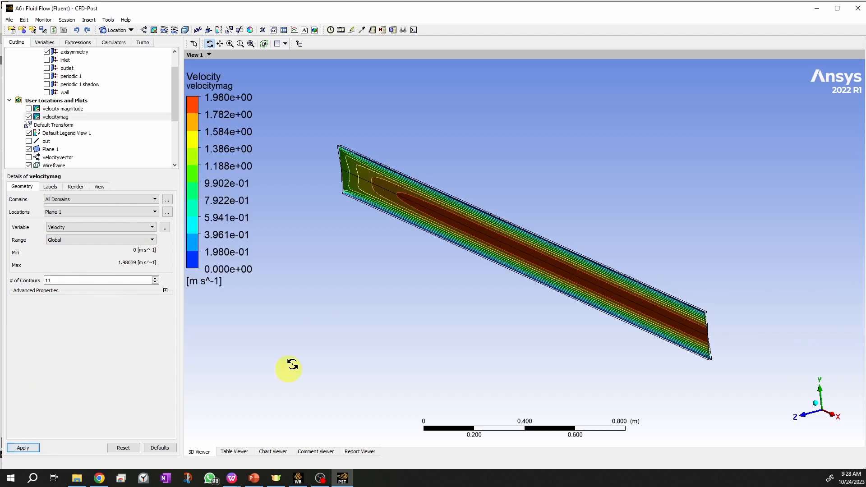
Step: View the velocity contour face-on along the Z axis, and switch to the laminar pipe flow presentation in PowerPoint
{"action": "left_click", "coordinate": [802, 416]}
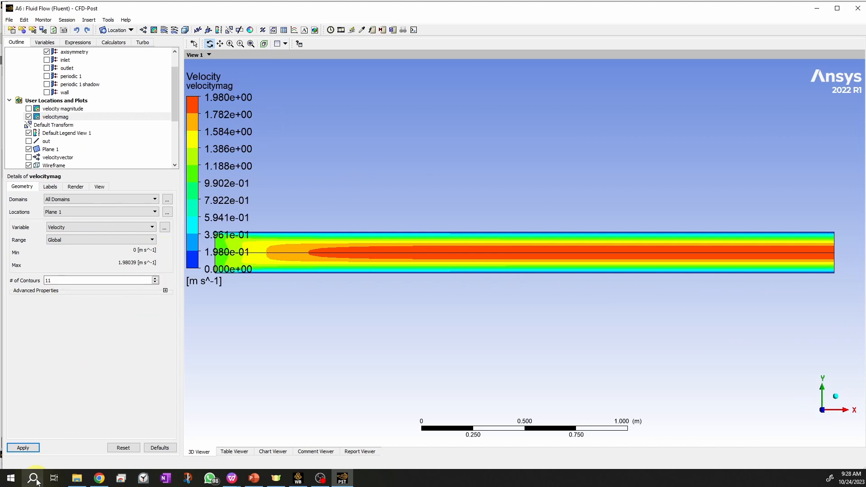
{"action": "left_click", "coordinate": [253, 479]}
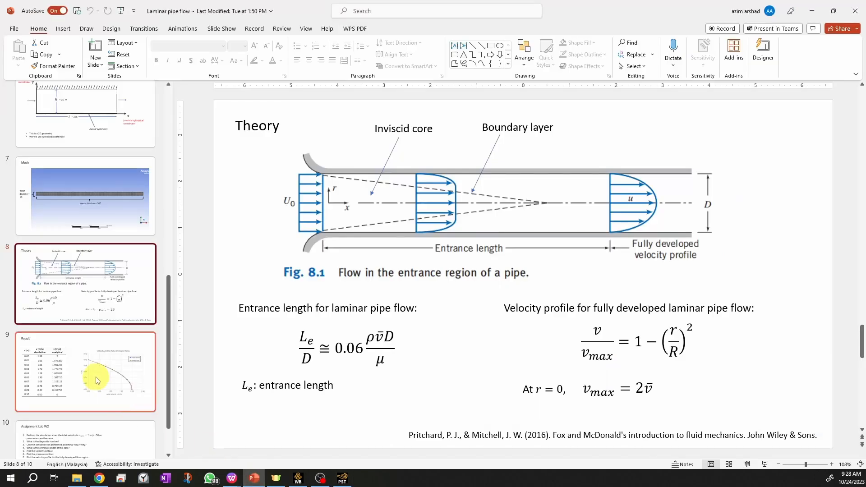
Step: Add a blank slide after the Assignment Lab W2 slide at the end of the presentation
{"action": "scroll", "coordinate": [92, 374], "scroll_direction": "down", "scroll_amount": 2}
{"action": "left_click", "coordinate": [113, 451]}
{"action": "right_click", "coordinate": [115, 449]}
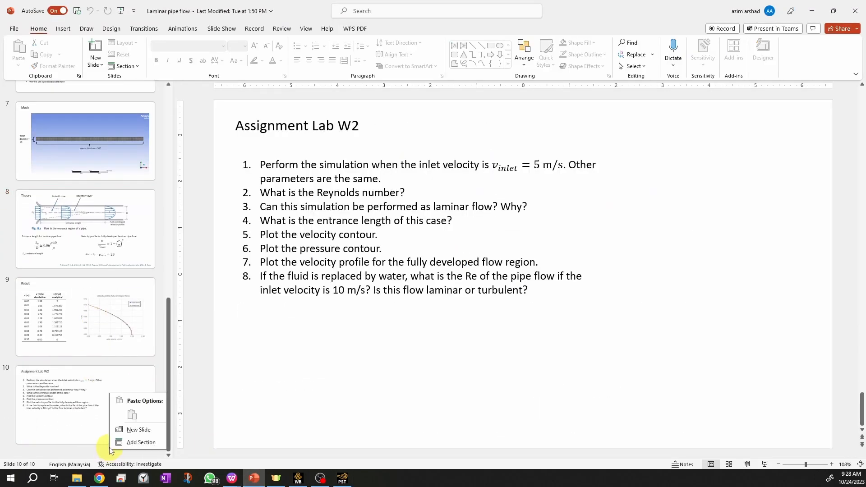
{"action": "left_click", "coordinate": [133, 428]}
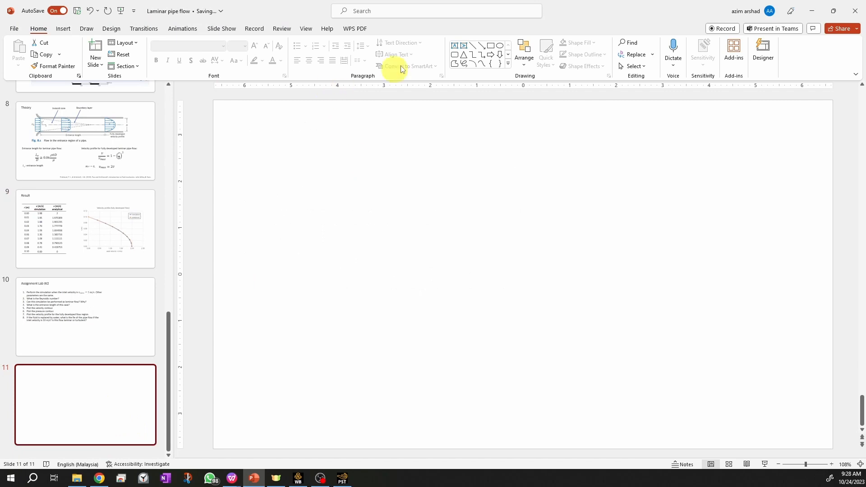
Step: Handwrite v = vx² + vy² in black ink on the blank slide, erasing the extra plus sign
{"action": "left_click", "coordinate": [62, 29]}
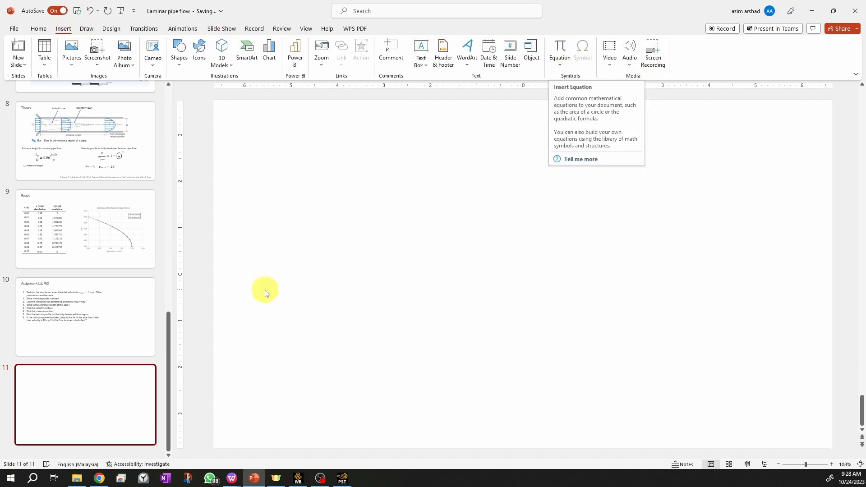
{"action": "left_click", "coordinate": [85, 28]}
{"action": "left_click", "coordinate": [86, 50]}
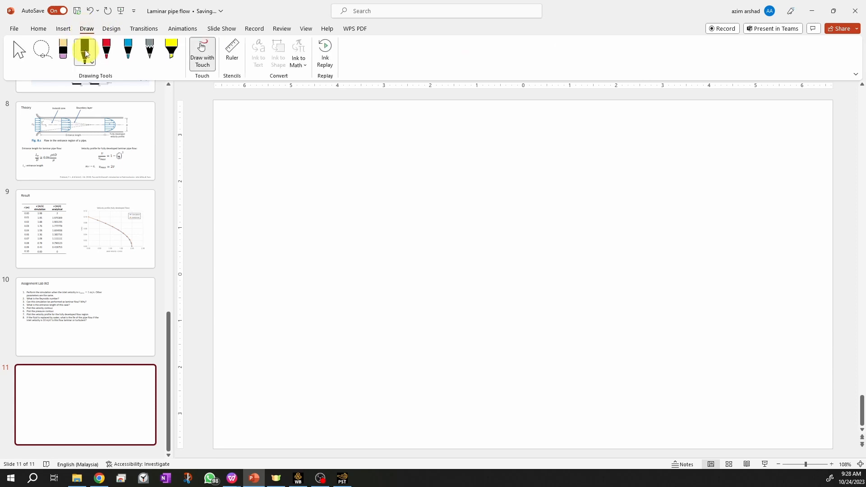
{"action": "mouse_move", "coordinate": [306, 205]}
{"action": "left_mouse_down"}
{"action": "mouse_move", "coordinate": [321, 220]}
{"action": "mouse_move", "coordinate": [331, 201]}
{"action": "mouse_move", "coordinate": [359, 206]}
{"action": "left_mouse_up"}
{"action": "left_click_drag", "start_coordinate": [349, 211], "coordinate": [360, 210]}
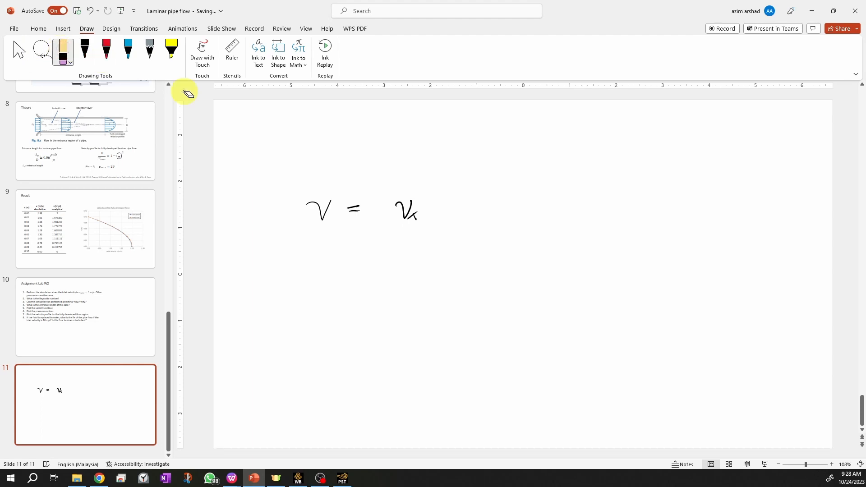
{"action": "left_click", "coordinate": [85, 50]}
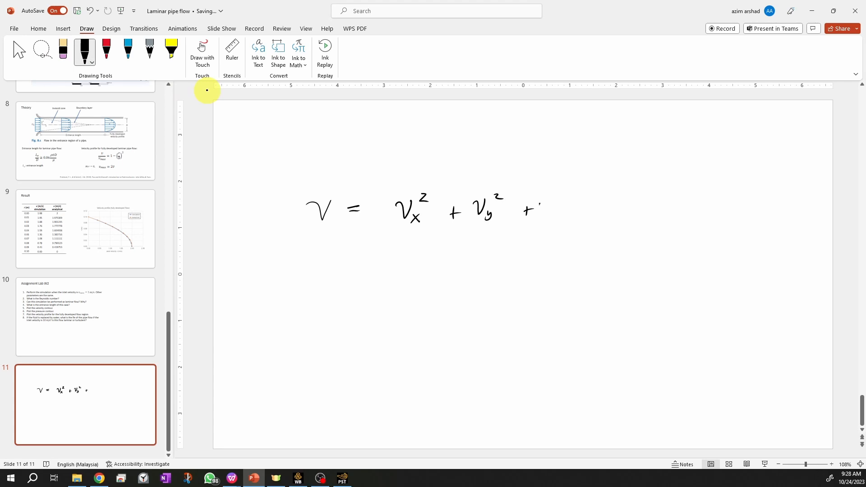
{"action": "left_click", "coordinate": [64, 51]}
{"action": "left_click", "coordinate": [85, 50]}
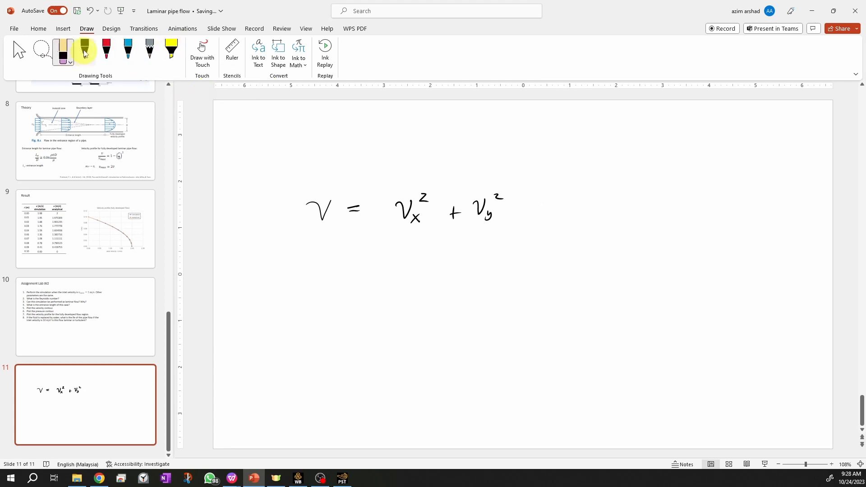
Step: Complete the handwritten formula as |v| = √(vx² + vy²) and add the underlined heading "velocity magnitude:" above it
{"action": "left_click_drag", "start_coordinate": [454, 178], "coordinate": [502, 179]}
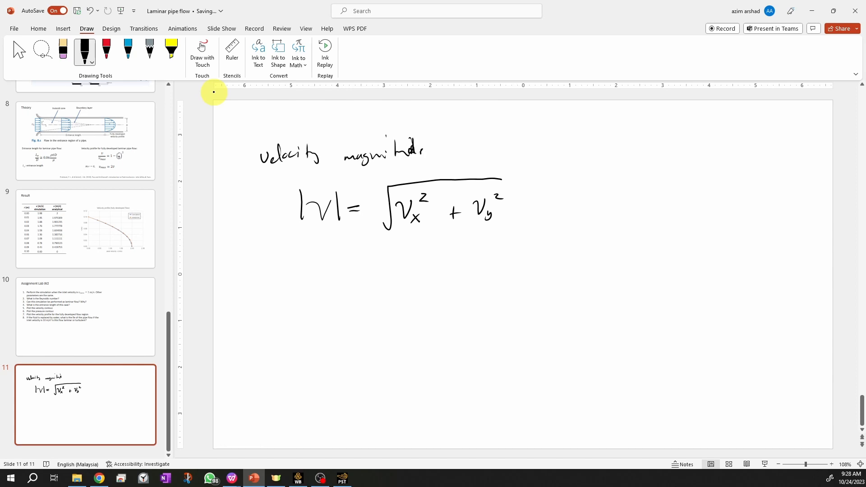
{"action": "left_click_drag", "start_coordinate": [361, 159], "coordinate": [410, 156]}
{"action": "left_click", "coordinate": [434, 145]}
{"action": "left_click", "coordinate": [432, 149]}
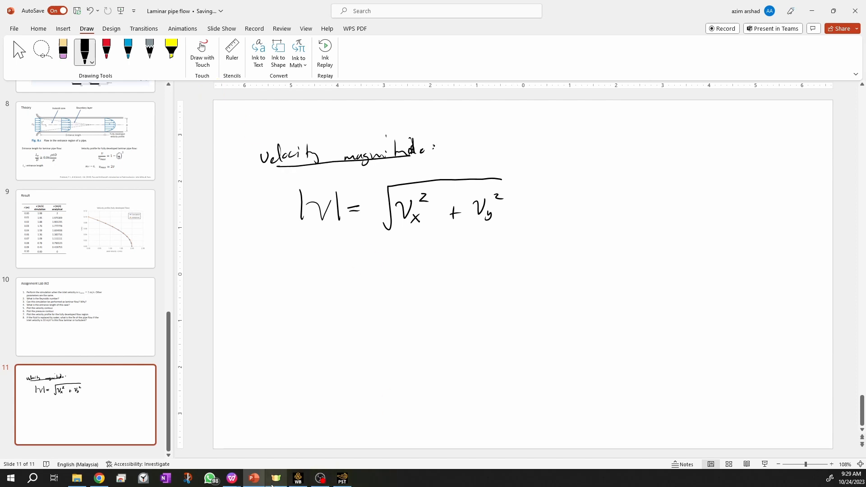
Step: Switch back to CFD-Post and examine the velocitymag contour along the pipe against its colour legend
{"action": "left_click", "coordinate": [342, 478]}
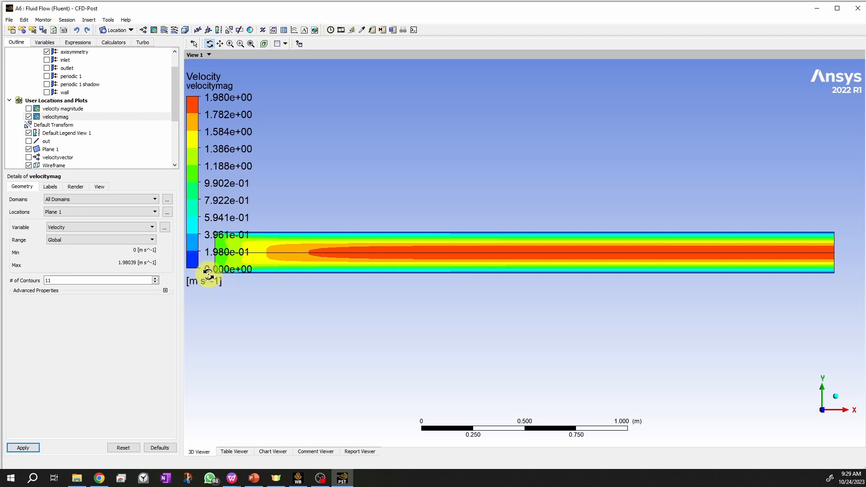
{"action": "scroll", "coordinate": [313, 275], "scroll_direction": "up", "scroll_amount": 6}
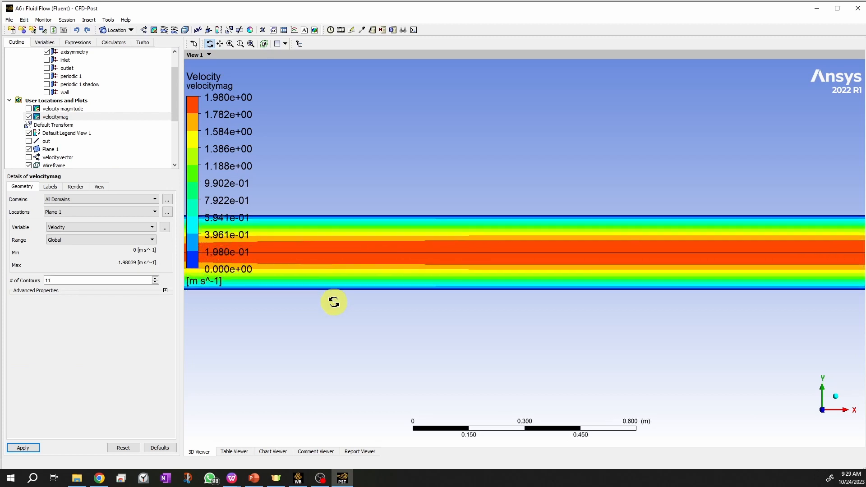
{"action": "scroll", "coordinate": [334, 302], "scroll_direction": "up", "scroll_amount": 4}
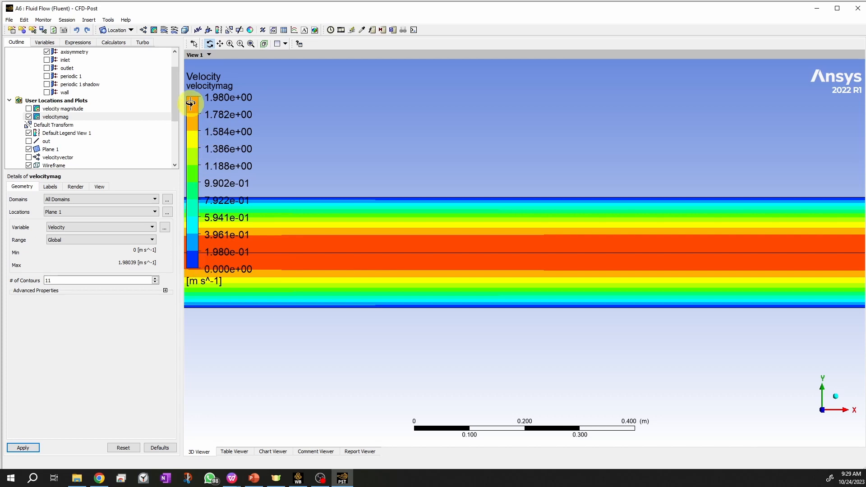
{"action": "scroll", "coordinate": [377, 252], "scroll_direction": "down", "scroll_amount": 4}
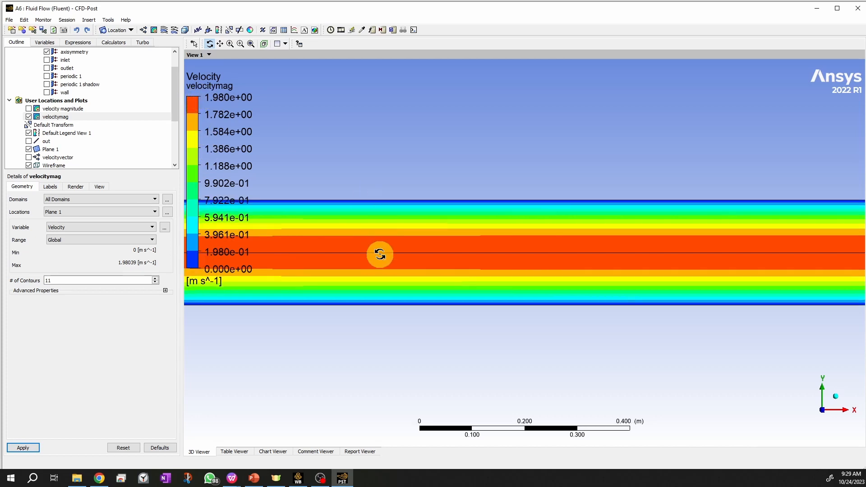
{"action": "scroll", "coordinate": [376, 253], "scroll_direction": "down", "scroll_amount": 4}
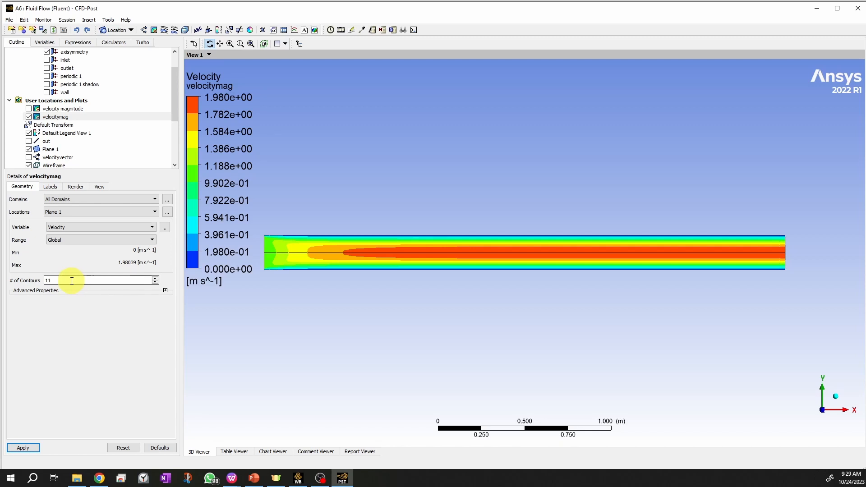
Step: Set the velocitymag plot to 20 contours, apply it, and show its advanced properties
{"action": "left_click_drag", "start_coordinate": [72, 281], "coordinate": [14, 278]}
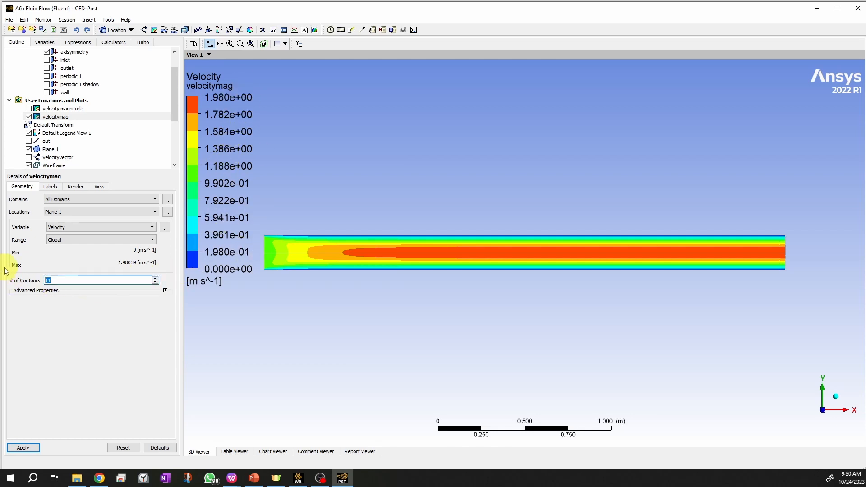
{"action": "left_click", "coordinate": [24, 447]}
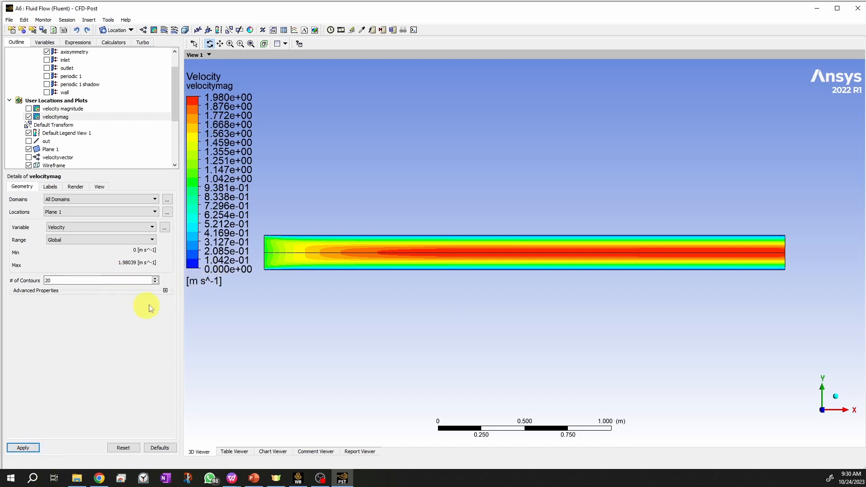
{"action": "left_click", "coordinate": [165, 290]}
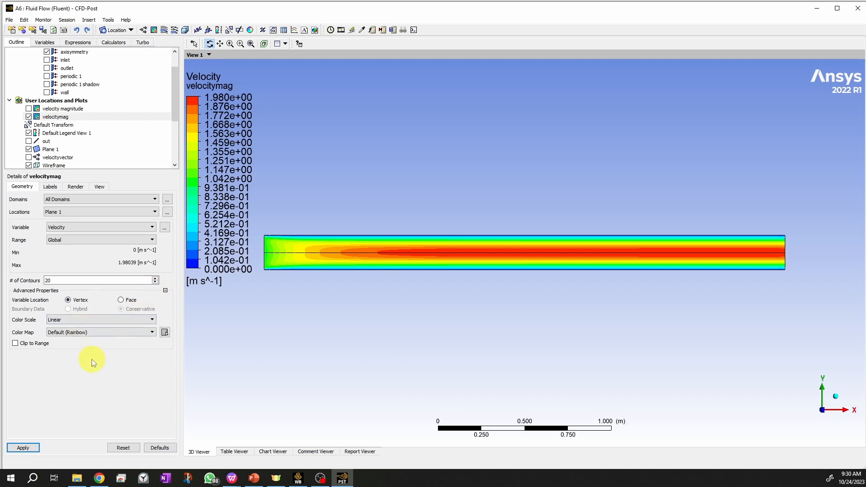
Step: Try to plot the velocitymag contour with a Logarithmic color scale and the BGR Modern color map
{"action": "left_click", "coordinate": [57, 320]}
{"action": "left_click", "coordinate": [57, 338]}
{"action": "left_click", "coordinate": [85, 332]}
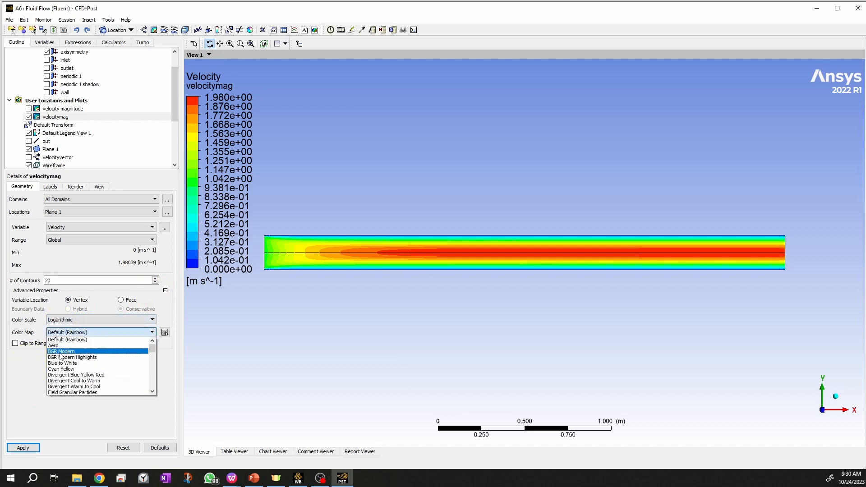
{"action": "left_click", "coordinate": [63, 357]}
{"action": "left_click", "coordinate": [35, 447]}
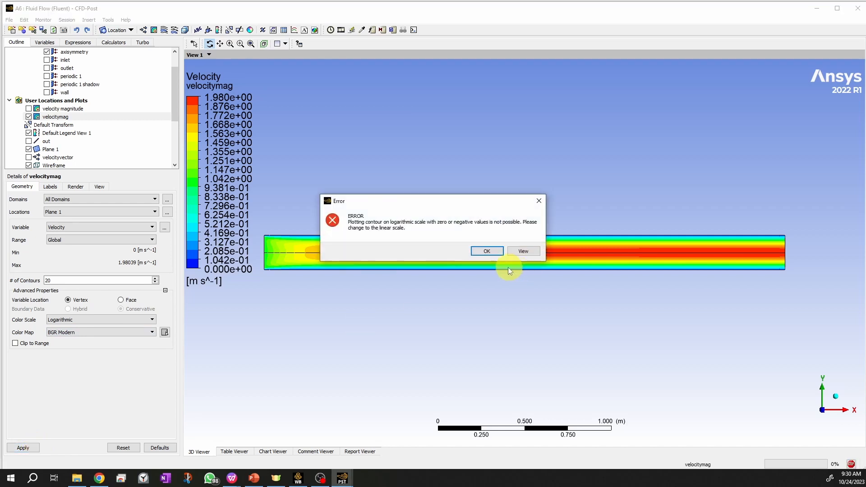
{"action": "left_click", "coordinate": [488, 252]}
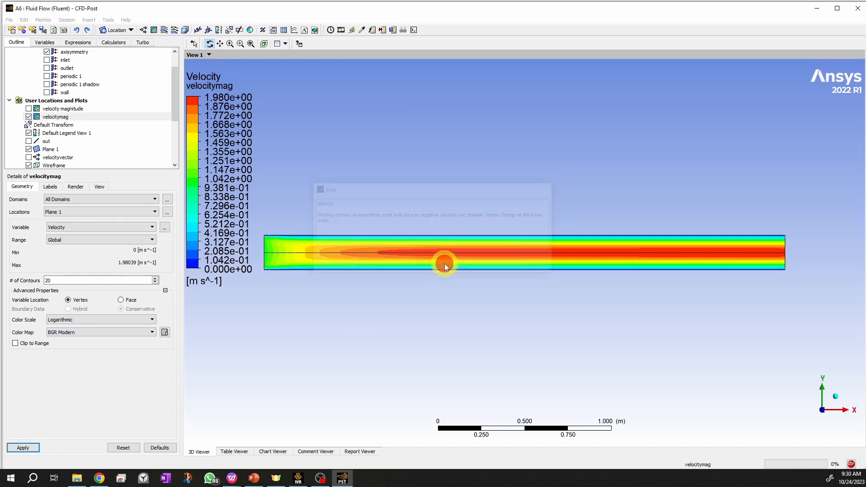
Step: Plot the velocitymag contour with a Linear color scale and the Greyscale color map
{"action": "left_click", "coordinate": [71, 334]}
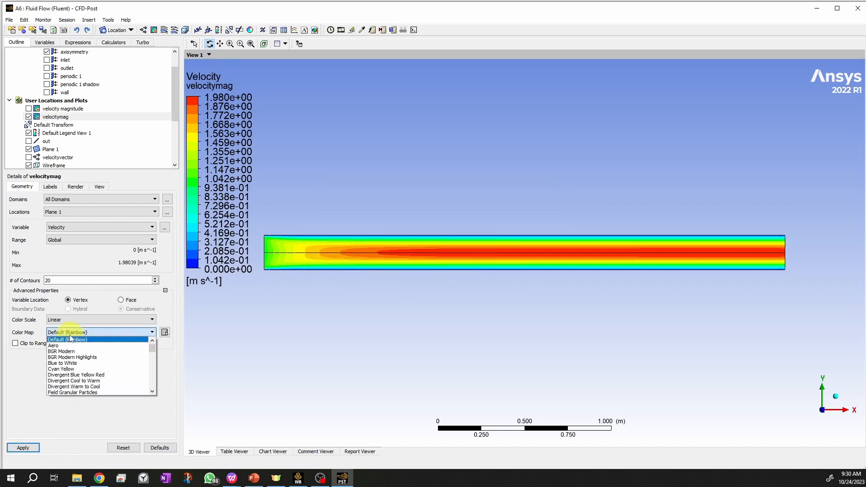
{"action": "scroll", "coordinate": [88, 383], "scroll_direction": "down", "scroll_amount": 4}
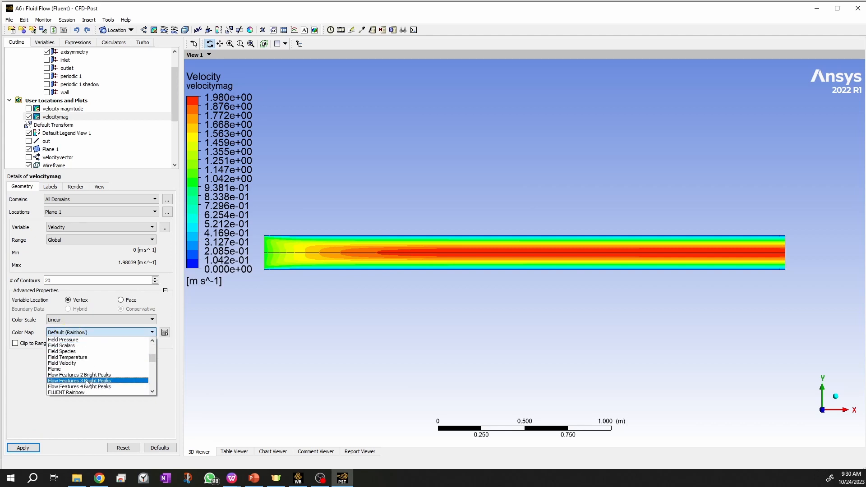
{"action": "scroll", "coordinate": [87, 384], "scroll_direction": "down", "scroll_amount": 3}
{"action": "left_click", "coordinate": [81, 362]}
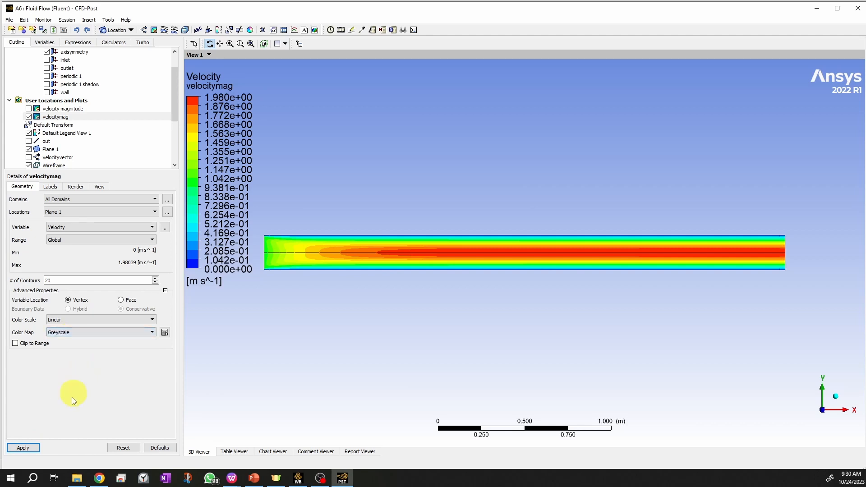
{"action": "left_click", "coordinate": [23, 448]}
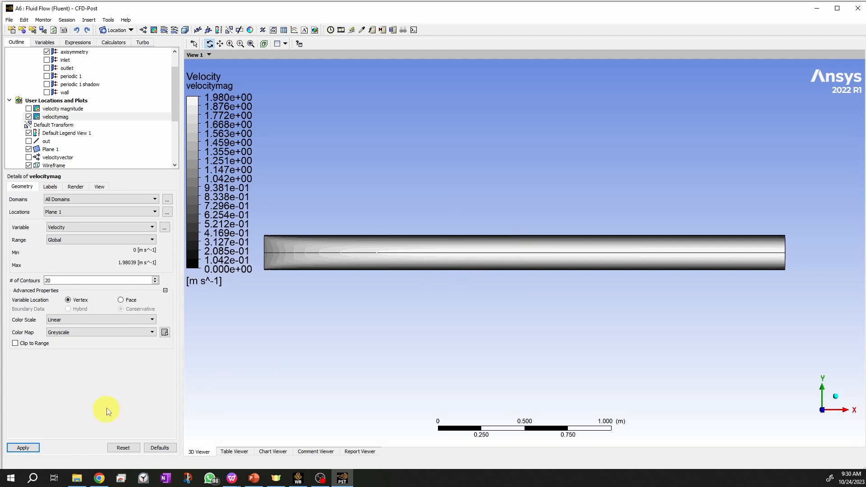
Step: Restore the Default (Rainbow) color map on the velocitymag contour
{"action": "left_click", "coordinate": [134, 335]}
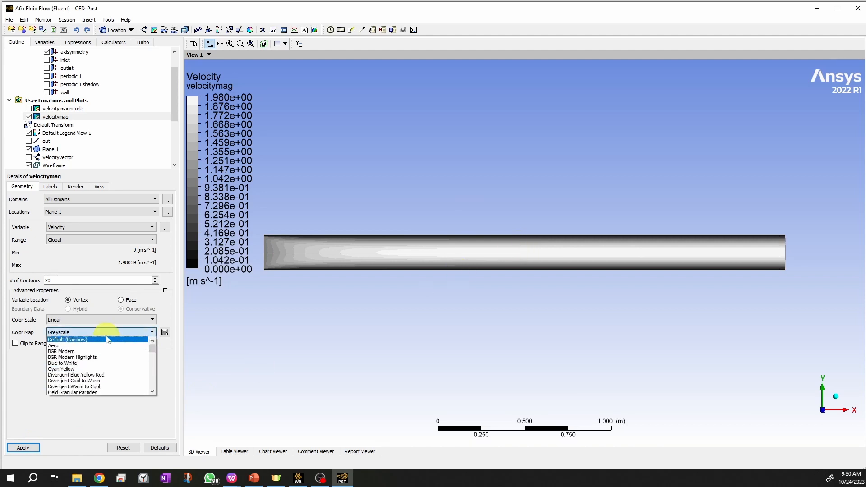
{"action": "left_click", "coordinate": [91, 341]}
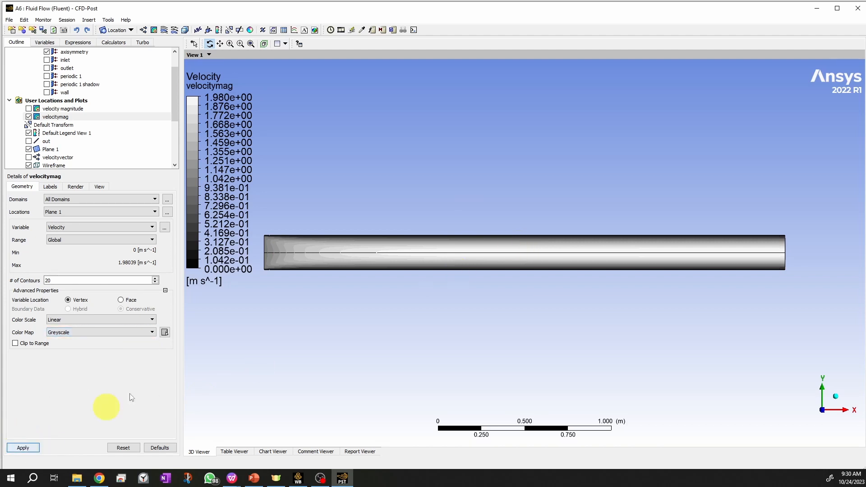
{"action": "left_click", "coordinate": [83, 334]}
{"action": "left_click", "coordinate": [81, 343]}
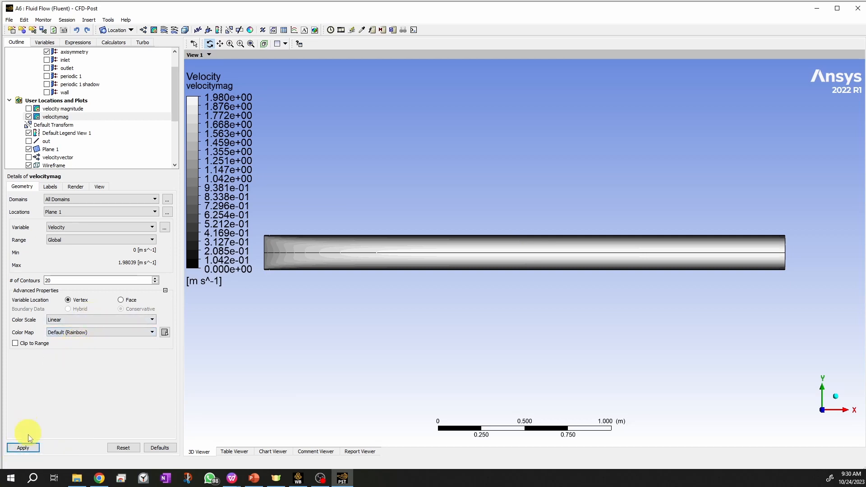
{"action": "left_click", "coordinate": [23, 448]}
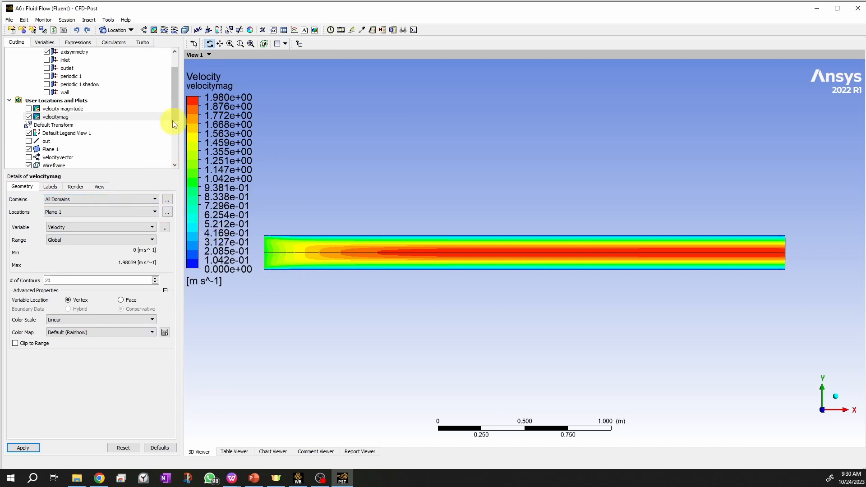
Step: Review the outline tree's fluid_domain boundaries, user locations and plots, and report entries
{"action": "left_click_drag", "start_coordinate": [174, 117], "coordinate": [179, 156]}
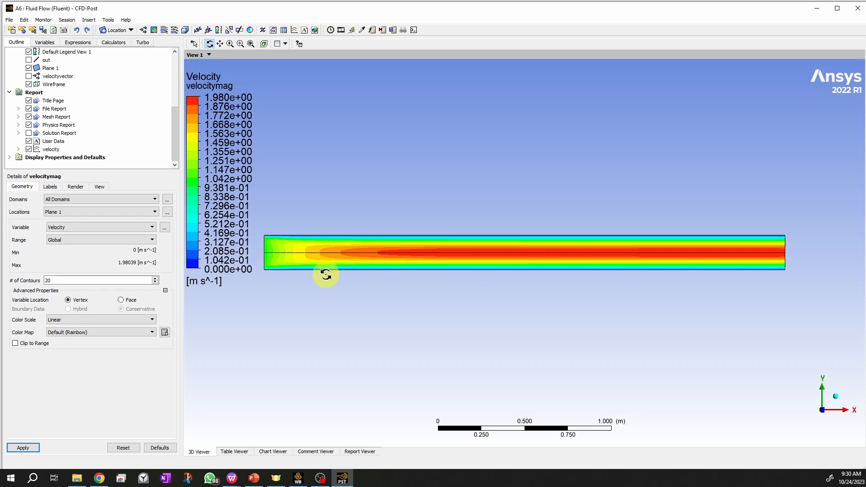
{"action": "left_click_drag", "start_coordinate": [176, 138], "coordinate": [174, 98]}
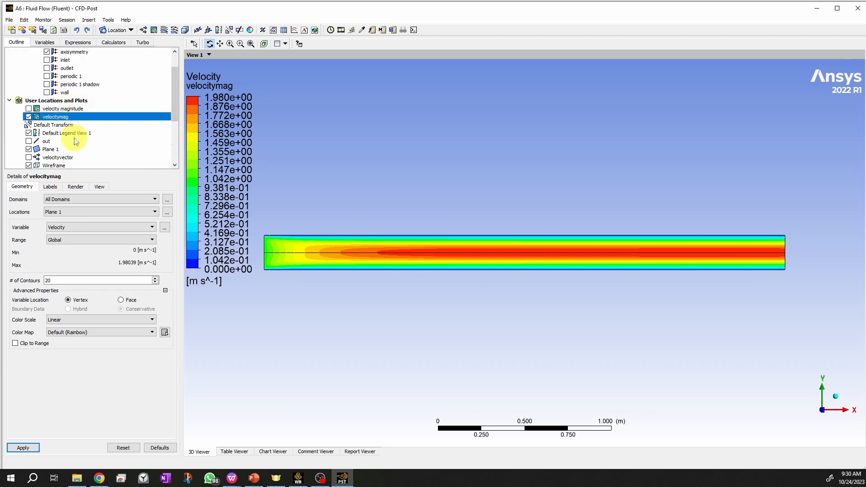
{"action": "scroll", "coordinate": [75, 137], "scroll_direction": "down", "scroll_amount": 2}
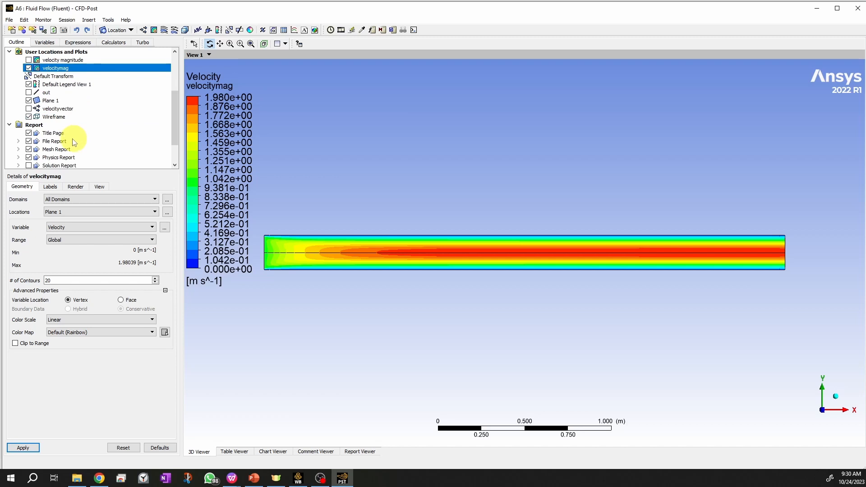
{"action": "left_click", "coordinate": [57, 51]}
{"action": "scroll", "coordinate": [64, 81], "scroll_direction": "up", "scroll_amount": 3}
{"action": "left_click", "coordinate": [61, 68]}
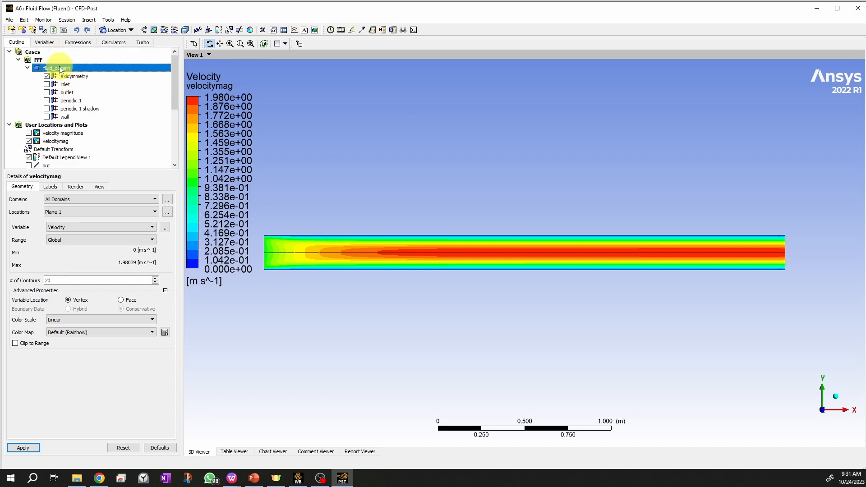
{"action": "left_click", "coordinate": [68, 78]}
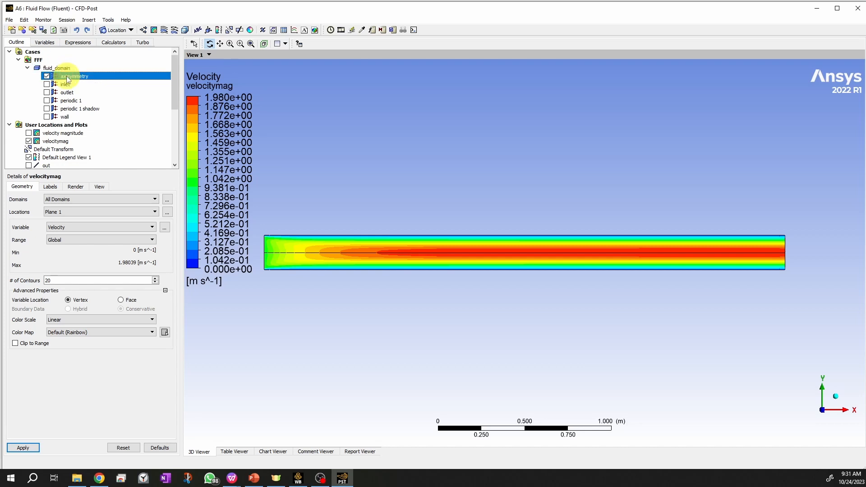
{"action": "left_click", "coordinate": [38, 59]}
{"action": "left_click", "coordinate": [65, 78]}
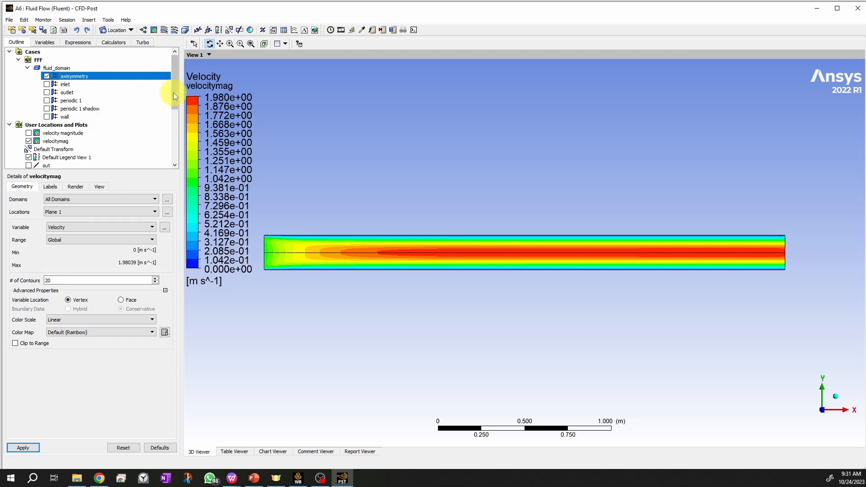
{"action": "left_click_drag", "start_coordinate": [166, 87], "coordinate": [166, 106]}
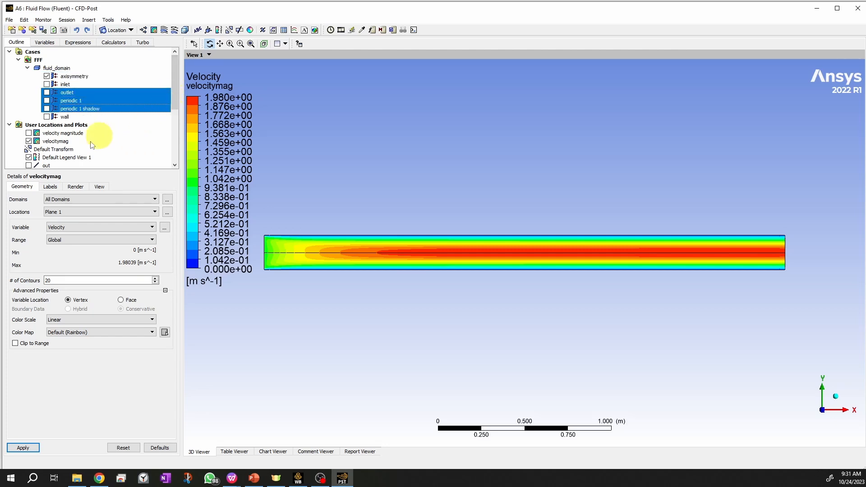
Step: Remove the reflection from the Default Transform and apply it to display only the modelled half of the pipe
{"action": "left_click", "coordinate": [62, 149]}
{"action": "left_click", "coordinate": [65, 159]}
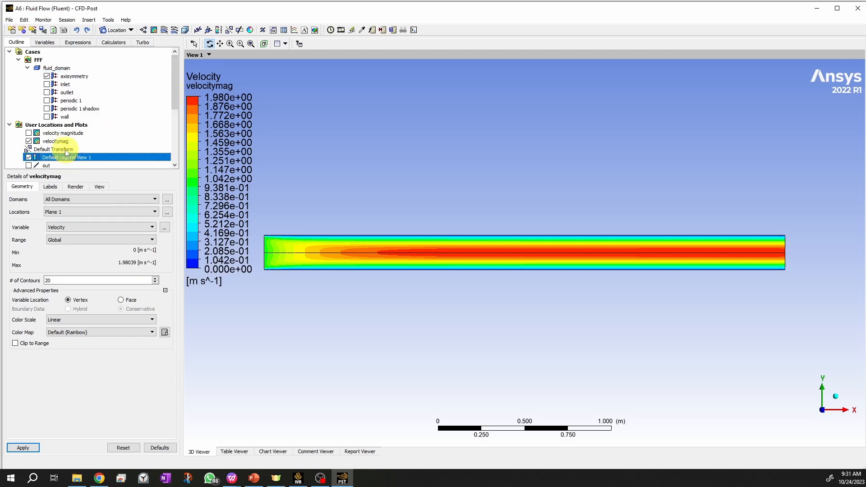
{"action": "left_click", "coordinate": [68, 150]}
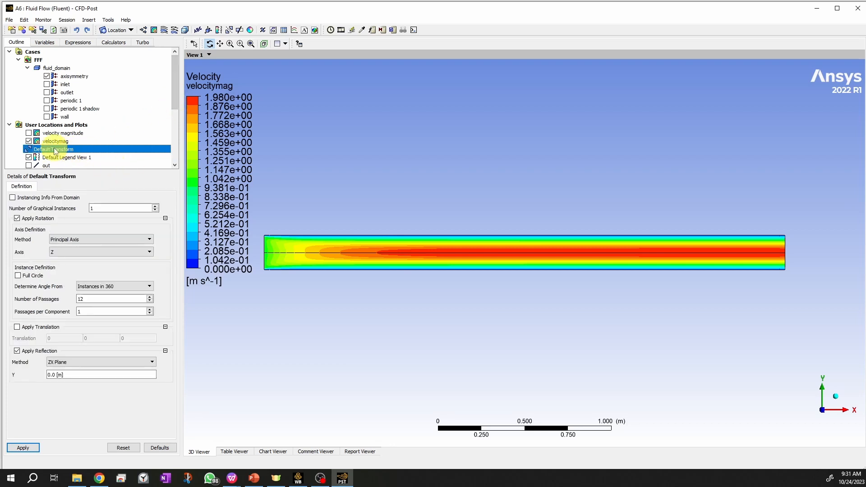
{"action": "left_click", "coordinate": [17, 352]}
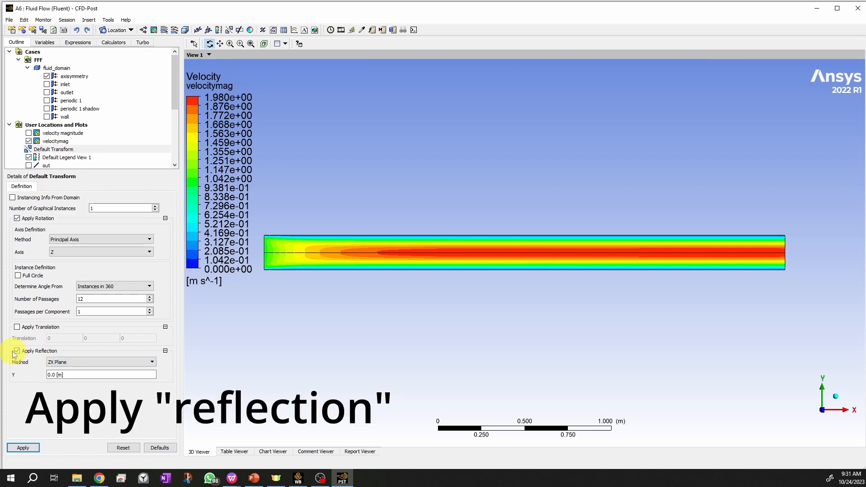
{"action": "left_click", "coordinate": [30, 449]}
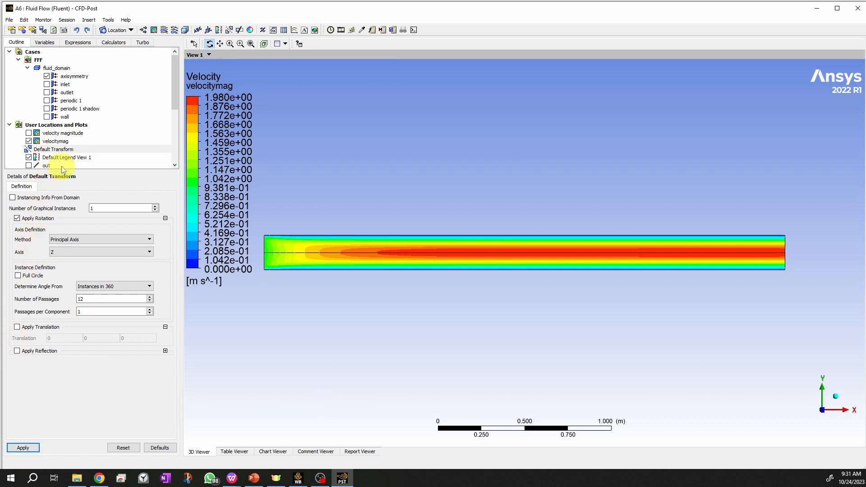
{"action": "left_click", "coordinate": [29, 141]}
{"action": "left_click", "coordinate": [29, 141]}
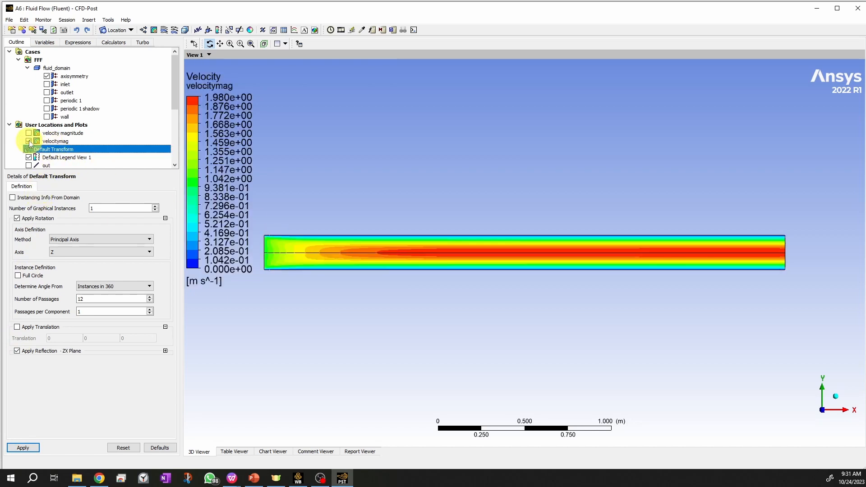
{"action": "left_click", "coordinate": [22, 357]}
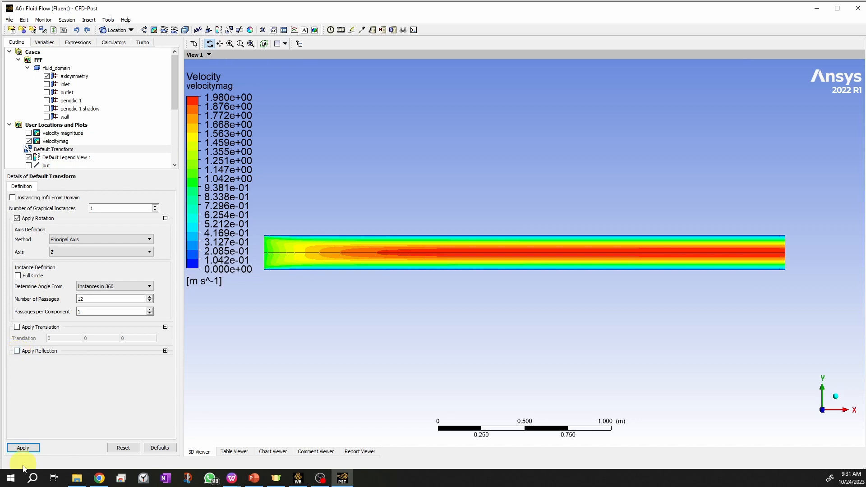
{"action": "left_click", "coordinate": [23, 449]}
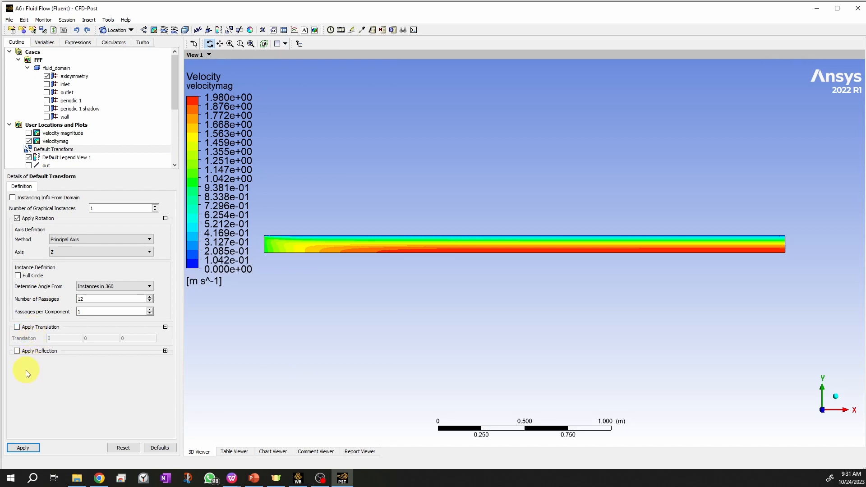
Step: Reapply the Default Transform reflection about the ZX Plane at Y 0.0 [m] and restore the front XY view
{"action": "left_click", "coordinate": [17, 352]}
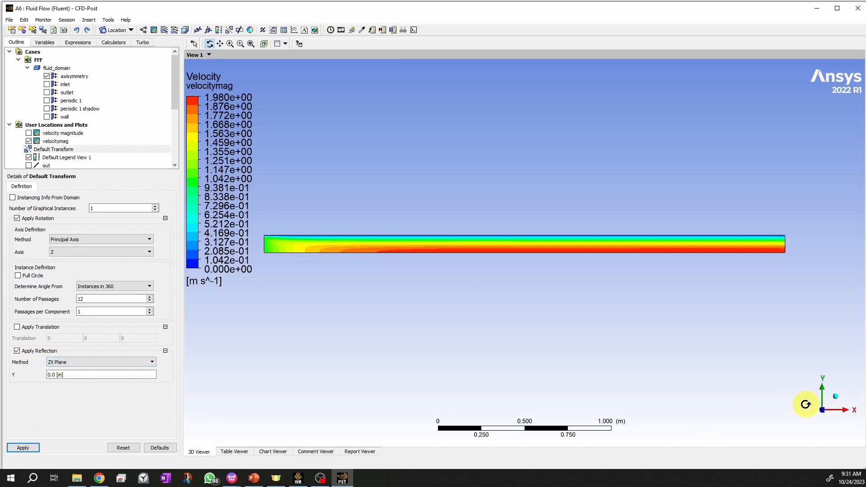
{"action": "left_click_drag", "start_coordinate": [806, 404], "coordinate": [821, 419]}
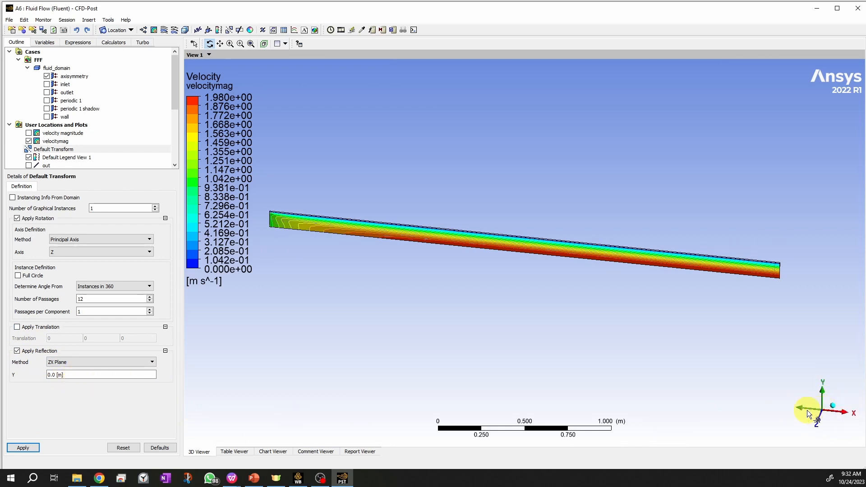
{"action": "left_click", "coordinate": [21, 449]}
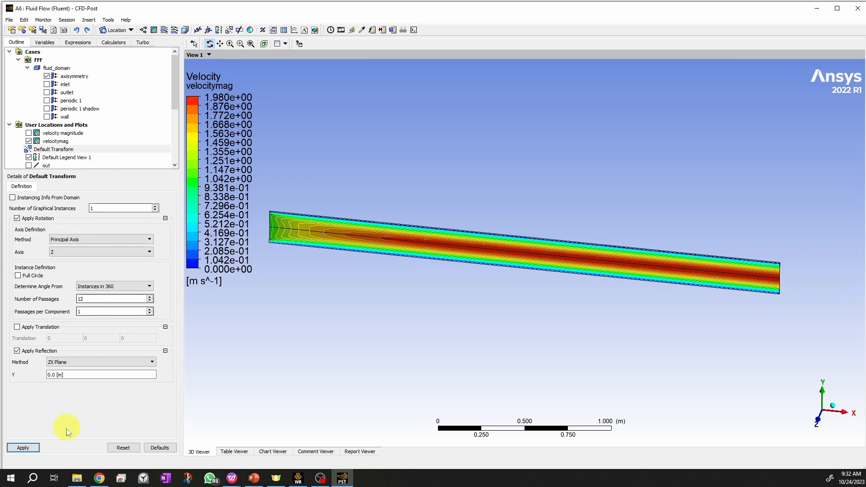
{"action": "left_click", "coordinate": [817, 421]}
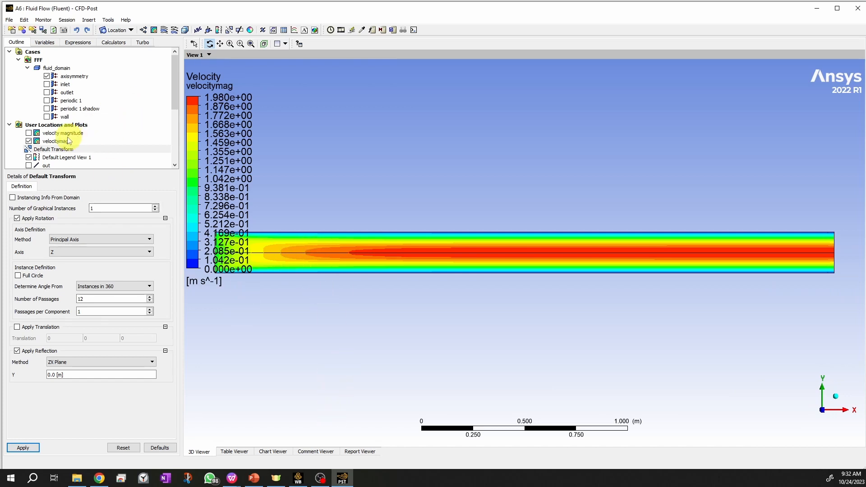
Step: Insert a contour named pressure and set its location to Plane 1
{"action": "left_click", "coordinate": [88, 21]}
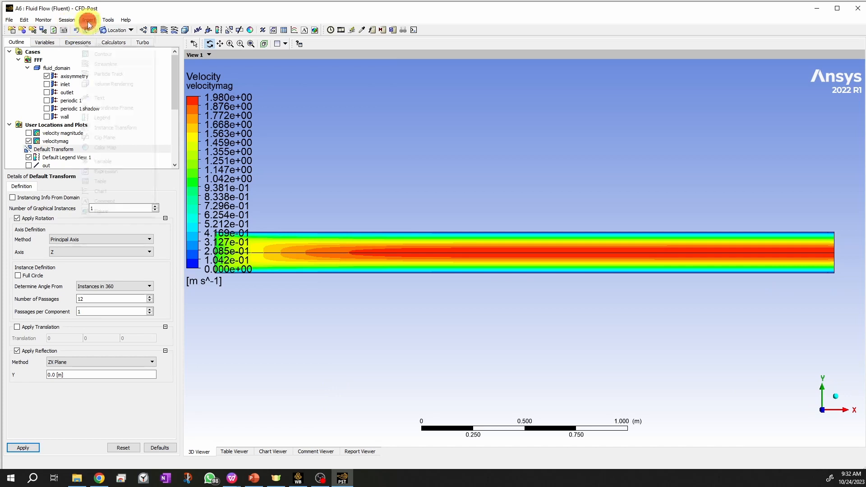
{"action": "left_click", "coordinate": [100, 54]}
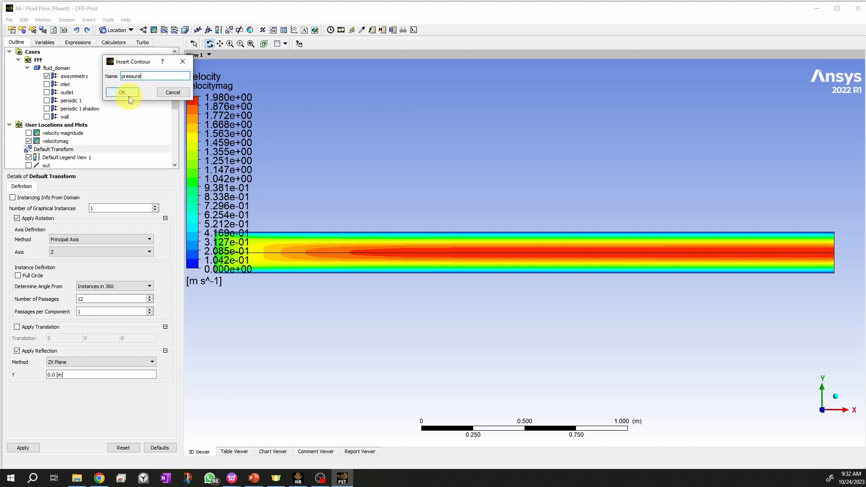
{"action": "left_click", "coordinate": [122, 92]}
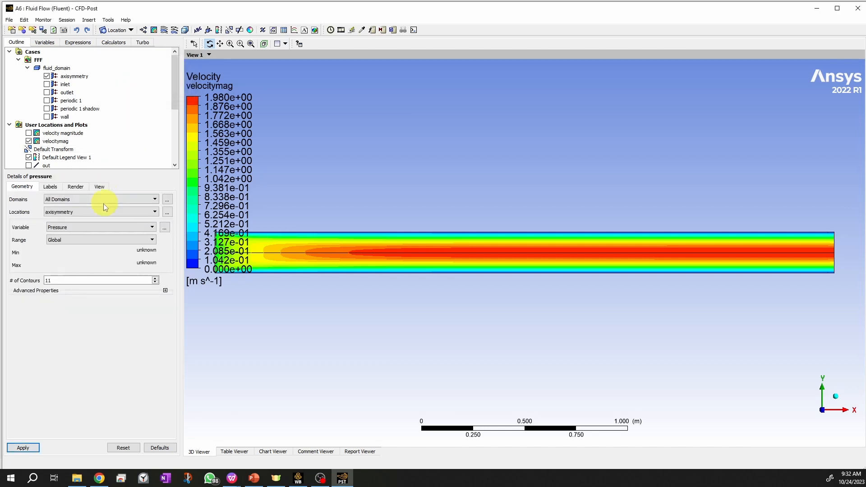
{"action": "left_click", "coordinate": [84, 212]}
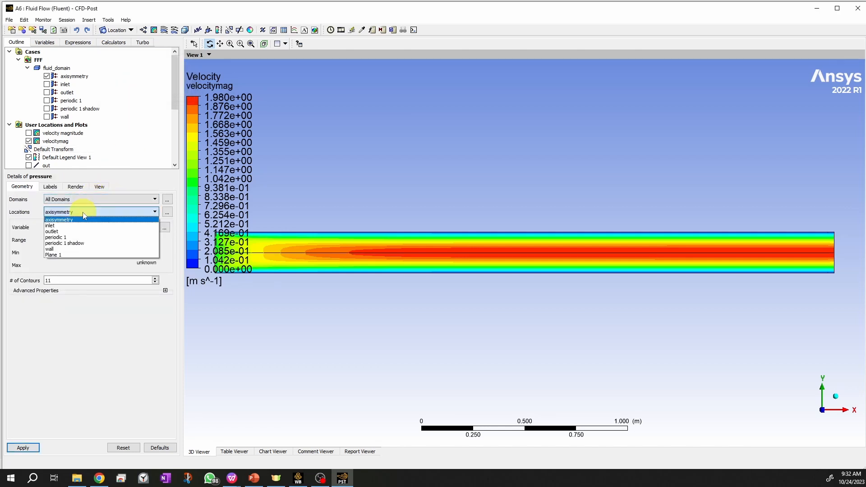
{"action": "left_click", "coordinate": [78, 255]}
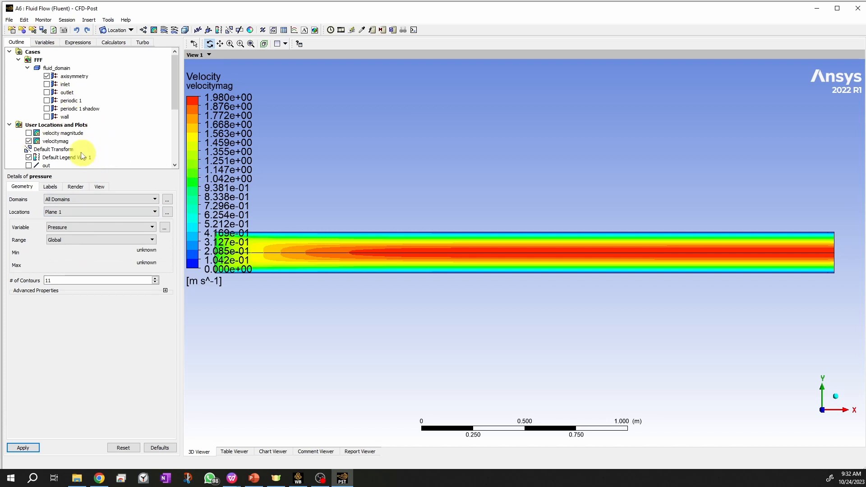
Step: Set the number of contours to 20 for the Pressure variable with Global range and plot the pressure contour
{"action": "left_click", "coordinate": [86, 224]}
{"action": "left_click", "coordinate": [129, 348]}
{"action": "double_click", "coordinate": [54, 281]}
{"action": "left_click", "coordinate": [20, 450]}
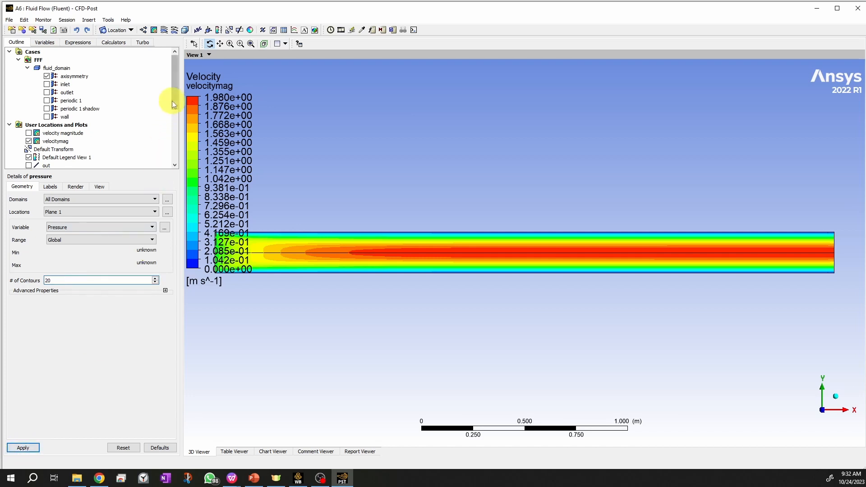
{"action": "left_click_drag", "start_coordinate": [173, 102], "coordinate": [175, 116]}
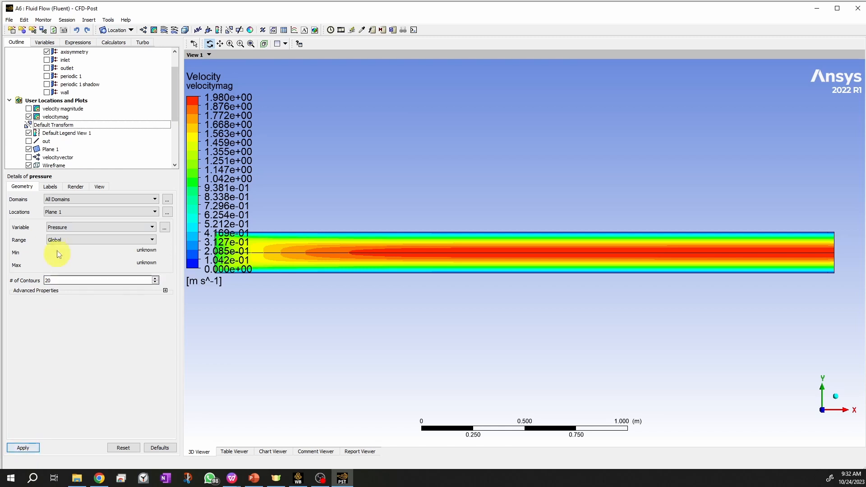
{"action": "left_click", "coordinate": [22, 448]}
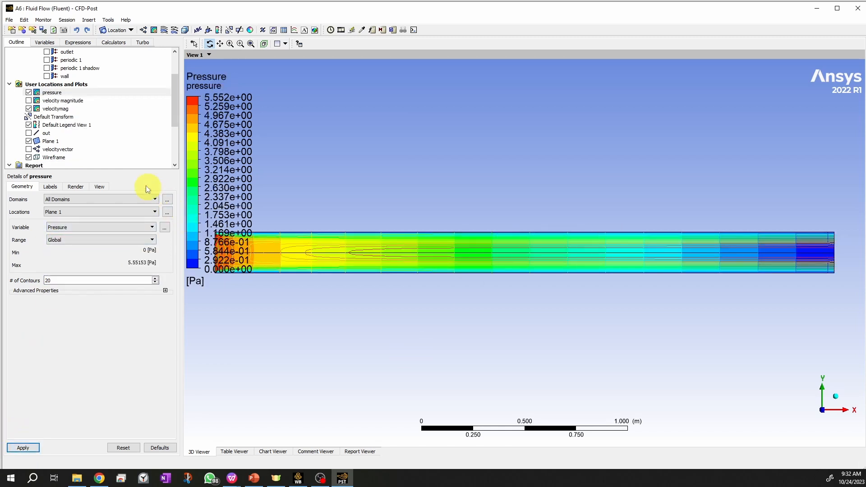
Step: Hide the velocitymag contour so only the pressure contour is displayed along the whole pipe
{"action": "left_click", "coordinate": [28, 109]}
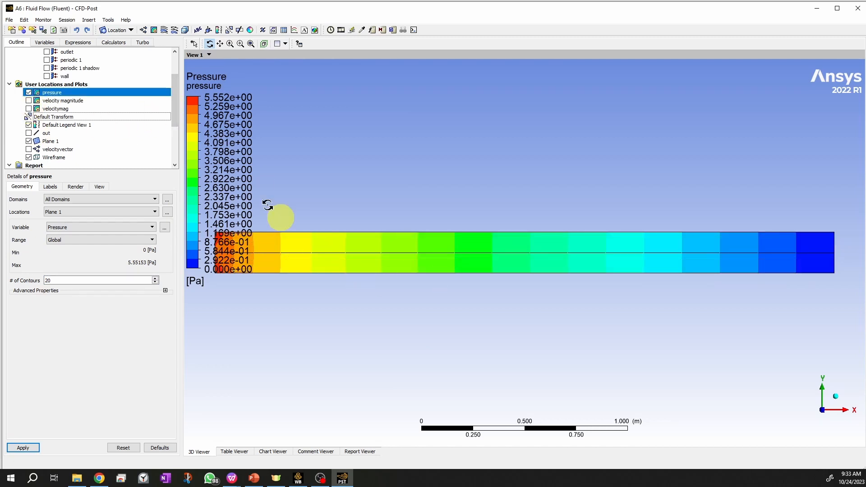
{"action": "left_click", "coordinate": [28, 109]}
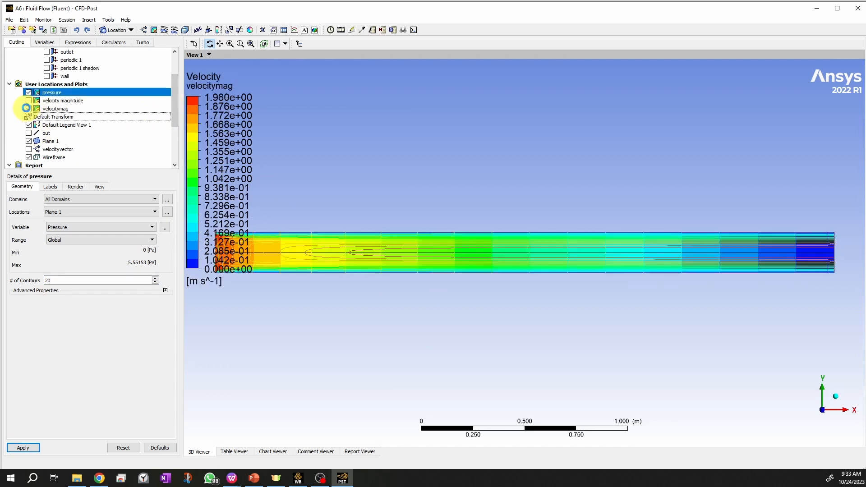
{"action": "left_click", "coordinate": [28, 109]}
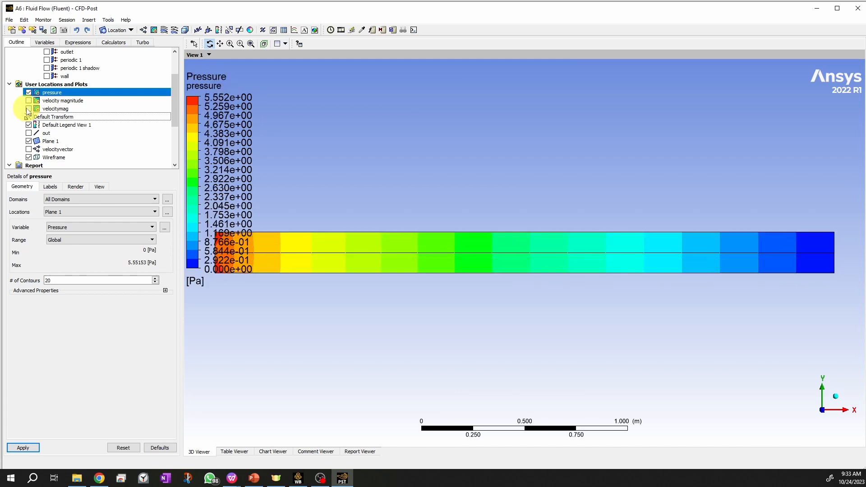
{"action": "left_click_drag", "start_coordinate": [363, 245], "coordinate": [365, 237]}
{"action": "scroll", "coordinate": [364, 236], "scroll_direction": "down", "scroll_amount": 1}
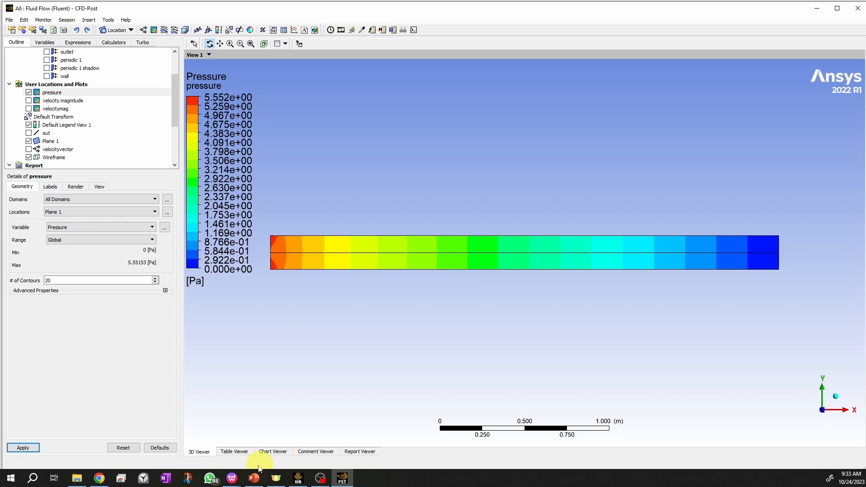
Step: Capture the pressure contour as a screen snip, switch to PowerPoint and paste it onto the velocity magnitude slide
{"action": "left_click", "coordinate": [188, 479]}
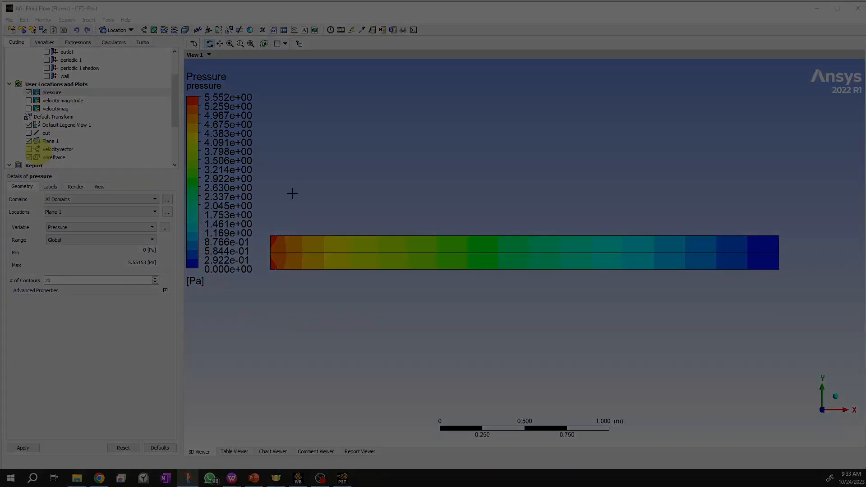
{"action": "left_click_drag", "start_coordinate": [261, 217], "coordinate": [808, 308]}
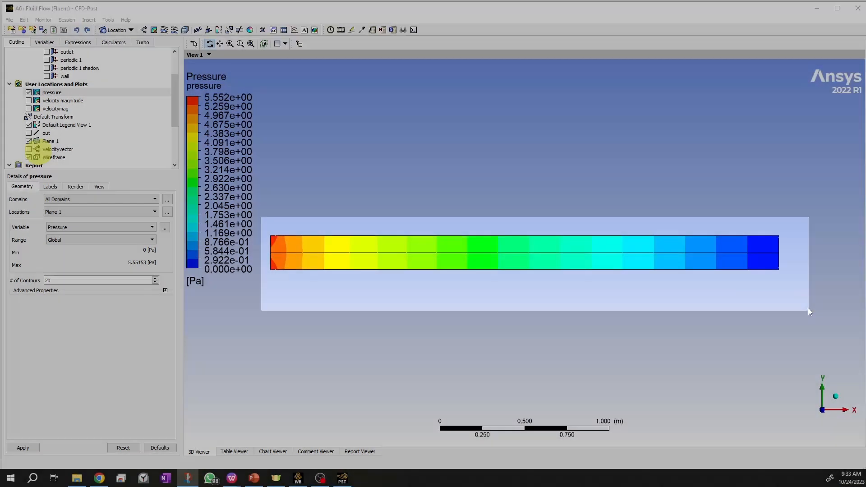
{"action": "left_click", "coordinate": [254, 479]}
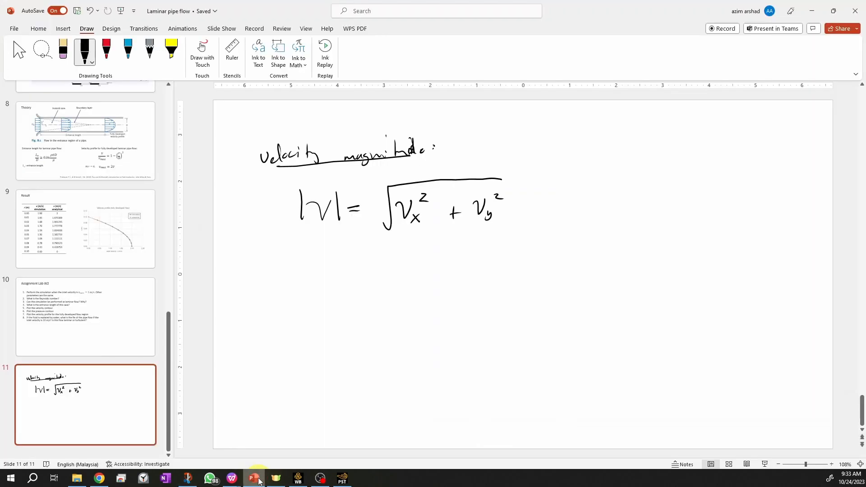
{"action": "right_click", "coordinate": [283, 287]}
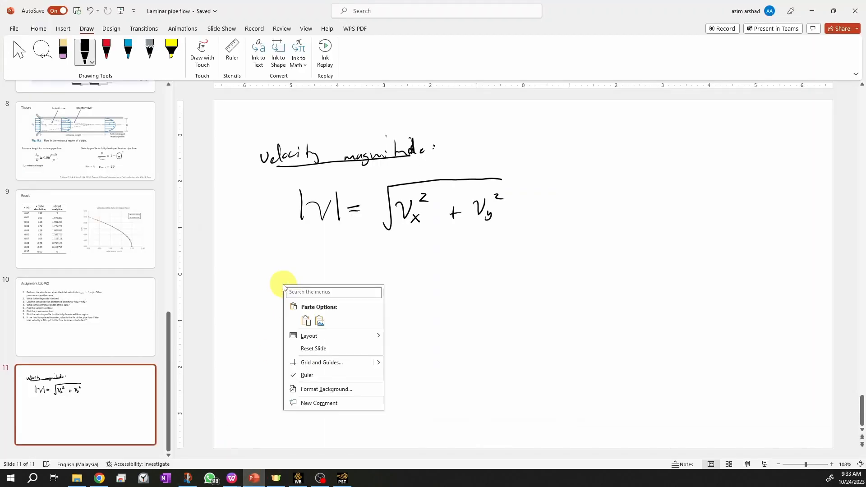
{"action": "left_click", "coordinate": [307, 321]}
Step: Shrink the pasted contour image to about 9.0 by 1.5 inches and place it centred below the velocity magnitude equation
{"action": "left_click_drag", "start_coordinate": [319, 319], "coordinate": [279, 348]}
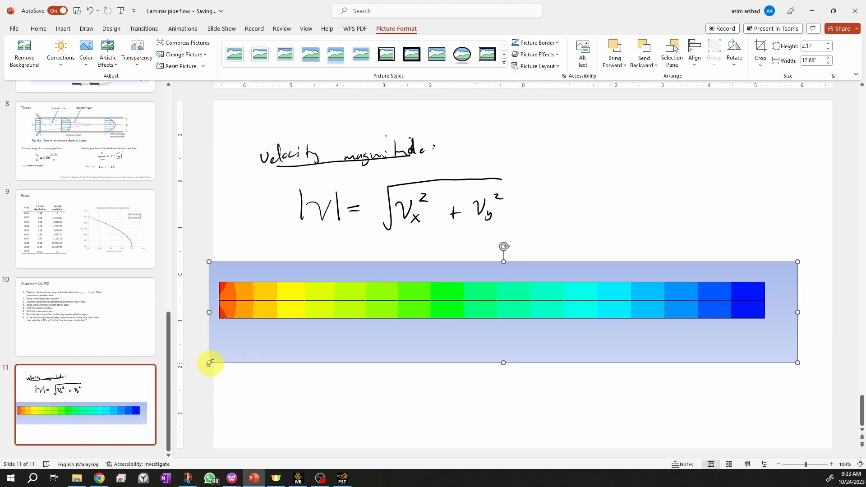
{"action": "left_click_drag", "start_coordinate": [211, 363], "coordinate": [377, 331]}
{"action": "left_click_drag", "start_coordinate": [451, 296], "coordinate": [381, 321]}
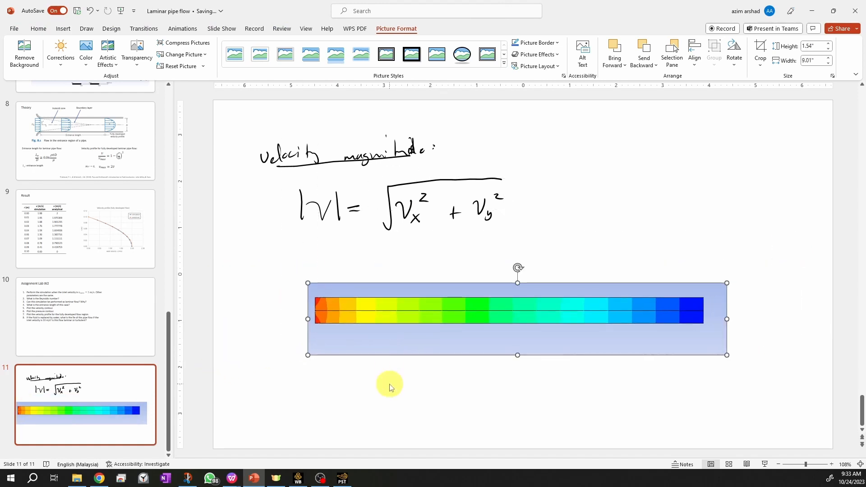
{"action": "left_click", "coordinate": [391, 388]}
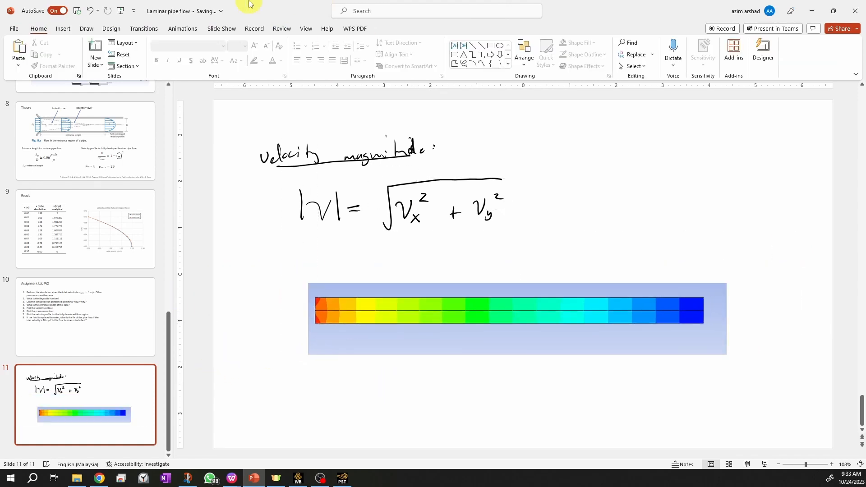
Step: Draw black pen arrows entering and leaving the pipe image and handwrite the labels "inlet" and "outlet" beside them
{"action": "left_click", "coordinate": [87, 28]}
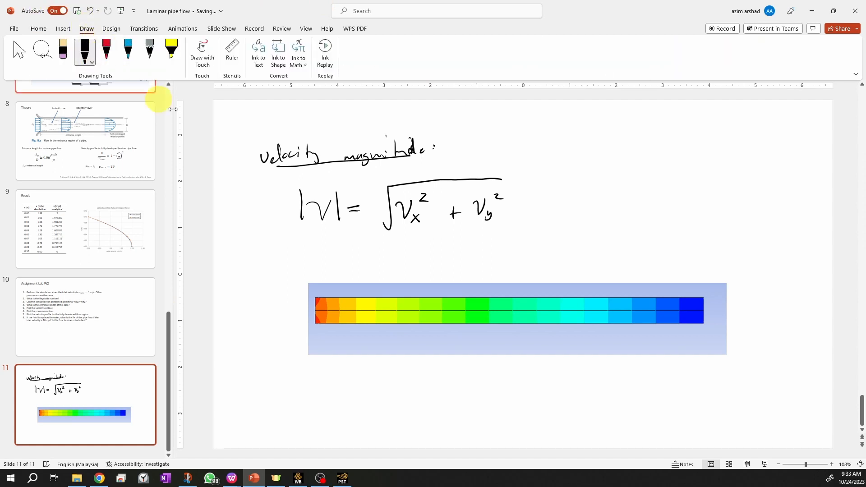
{"action": "left_click_drag", "start_coordinate": [281, 311], "coordinate": [309, 309]}
{"action": "left_click_drag", "start_coordinate": [305, 305], "coordinate": [304, 315]}
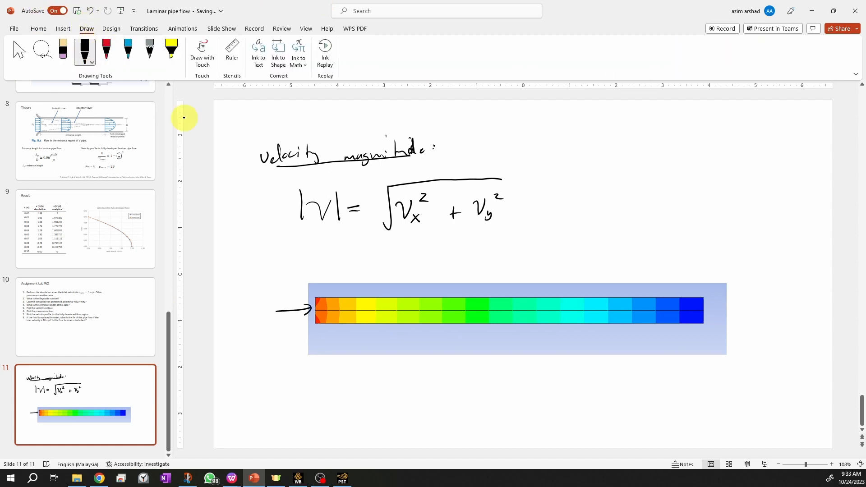
{"action": "mouse_move", "coordinate": [257, 293]}
{"action": "left_mouse_down"}
{"action": "mouse_move", "coordinate": [268, 278]}
{"action": "mouse_move", "coordinate": [277, 292]}
{"action": "mouse_move", "coordinate": [281, 282]}
{"action": "left_mouse_up"}
{"action": "mouse_move", "coordinate": [709, 310]}
{"action": "left_mouse_down"}
{"action": "mouse_move", "coordinate": [748, 314]}
{"action": "mouse_move", "coordinate": [754, 293]}
{"action": "left_mouse_up"}
{"action": "mouse_move", "coordinate": [756, 283]}
{"action": "left_mouse_down"}
{"action": "mouse_move", "coordinate": [758, 295]}
{"action": "mouse_move", "coordinate": [772, 297]}
{"action": "left_mouse_up"}
{"action": "left_click_drag", "start_coordinate": [769, 293], "coordinate": [779, 291]}
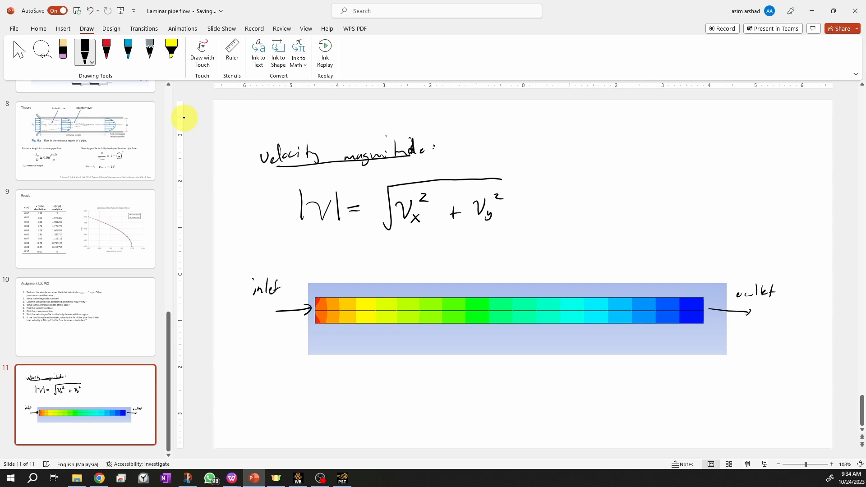
Step: Mark the pipe's inlet end with a circled 1 and outlet end with a circled 2, and draw a flow-direction arrow below
{"action": "mouse_move", "coordinate": [316, 334]}
{"action": "left_mouse_down"}
{"action": "mouse_move", "coordinate": [316, 344]}
{"action": "mouse_move", "coordinate": [314, 333]}
{"action": "left_mouse_up"}
{"action": "left_click_drag", "start_coordinate": [712, 333], "coordinate": [710, 334]}
{"action": "left_click_drag", "start_coordinate": [326, 375], "coordinate": [408, 383]}
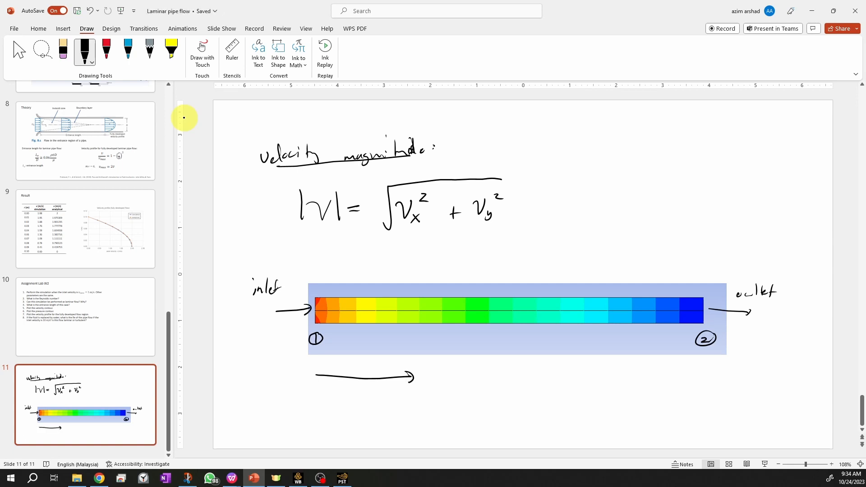
{"action": "mouse_move", "coordinate": [314, 267]}
{"action": "left_mouse_down"}
{"action": "mouse_move", "coordinate": [313, 286]}
{"action": "mouse_move", "coordinate": [317, 277]}
{"action": "left_mouse_up"}
{"action": "mouse_move", "coordinate": [320, 273]}
{"action": "left_mouse_down"}
{"action": "mouse_move", "coordinate": [319, 282]}
{"action": "mouse_move", "coordinate": [329, 277]}
{"action": "left_mouse_up"}
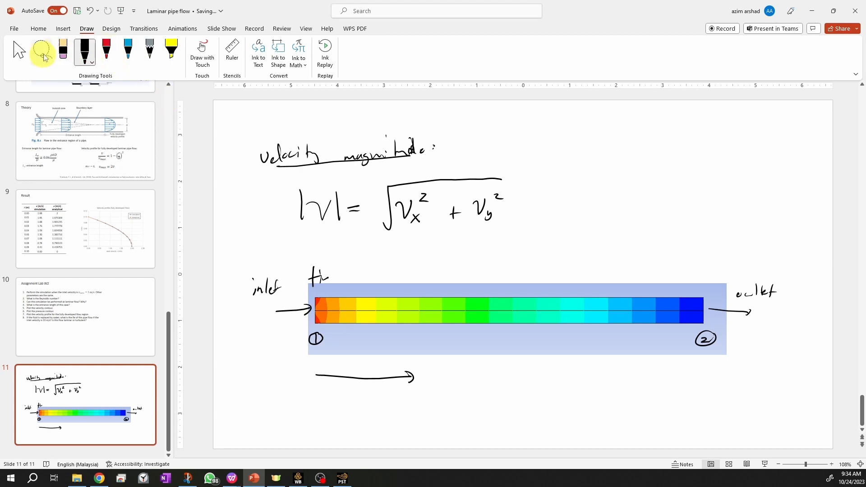
{"action": "left_click", "coordinate": [63, 50]}
{"action": "left_click_drag", "start_coordinate": [311, 278], "coordinate": [327, 278]}
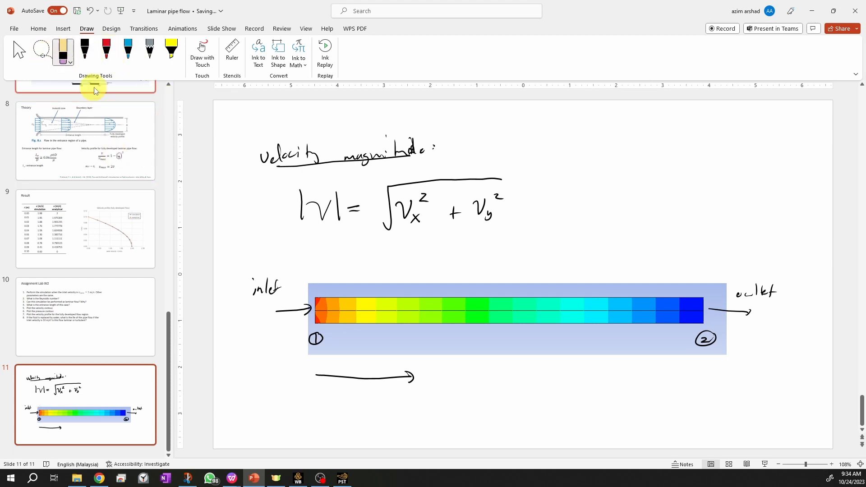
Step: Handwrite the black pen labels "P higher" above the pipe's inlet end and "P low" above its outlet end
{"action": "left_click", "coordinate": [83, 50]}
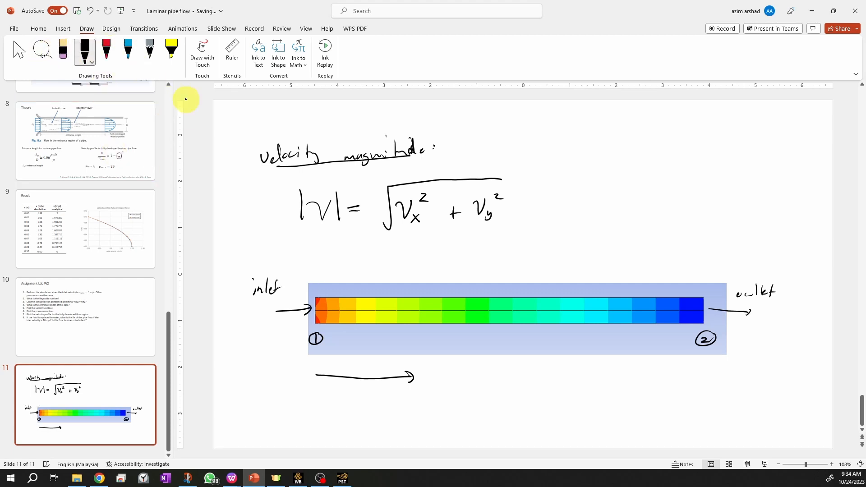
{"action": "mouse_move", "coordinate": [316, 266]}
{"action": "left_mouse_down"}
{"action": "mouse_move", "coordinate": [323, 287]}
{"action": "mouse_move", "coordinate": [352, 283]}
{"action": "left_mouse_up"}
{"action": "left_click_drag", "start_coordinate": [697, 272], "coordinate": [701, 293]}
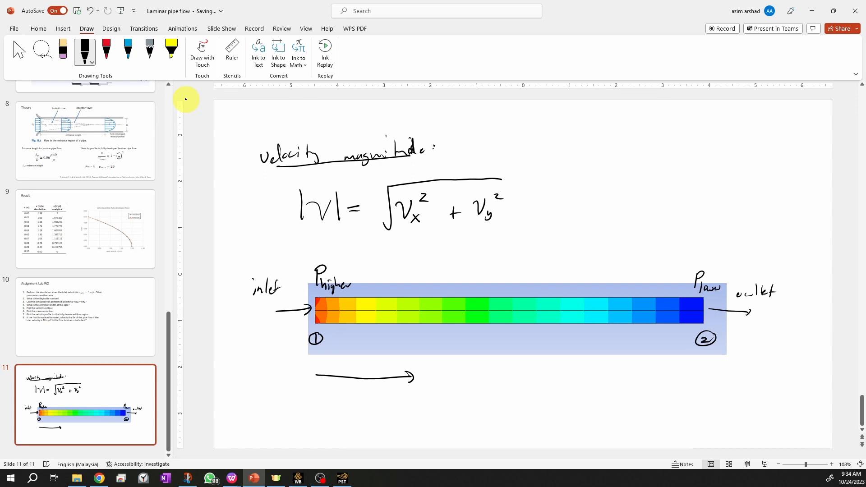
Step: Handwrite an underlined "gauge pressure" heading beside the velocity magnitude heading and start the equation "P gauge =" below it
{"action": "left_click_drag", "start_coordinate": [578, 157], "coordinate": [683, 160]}
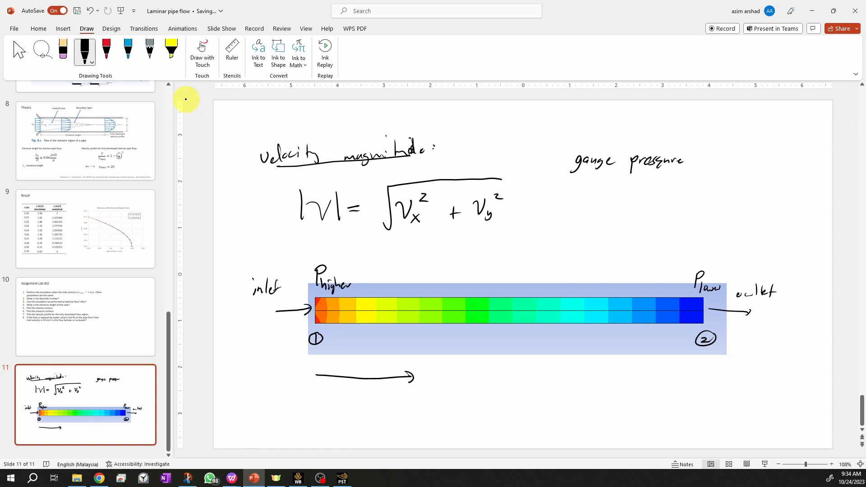
{"action": "left_click_drag", "start_coordinate": [570, 172], "coordinate": [692, 168]}
{"action": "mouse_move", "coordinate": [578, 201]}
{"action": "left_mouse_down"}
{"action": "mouse_move", "coordinate": [586, 192]}
{"action": "mouse_move", "coordinate": [584, 222]}
{"action": "left_mouse_up"}
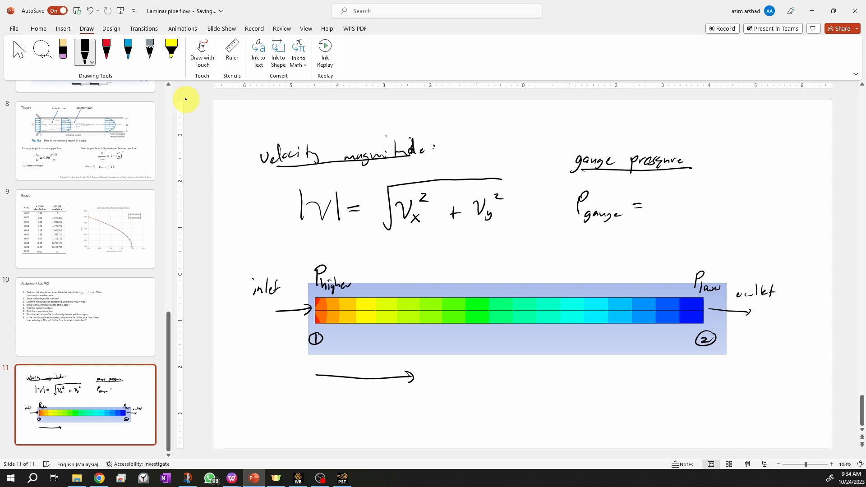
{"action": "left_click_drag", "start_coordinate": [660, 195], "coordinate": [657, 215]}
{"action": "left_click_drag", "start_coordinate": [670, 212], "coordinate": [677, 211]}
{"action": "left_click_drag", "start_coordinate": [677, 212], "coordinate": [686, 219]}
{"action": "left_click", "coordinate": [63, 55]}
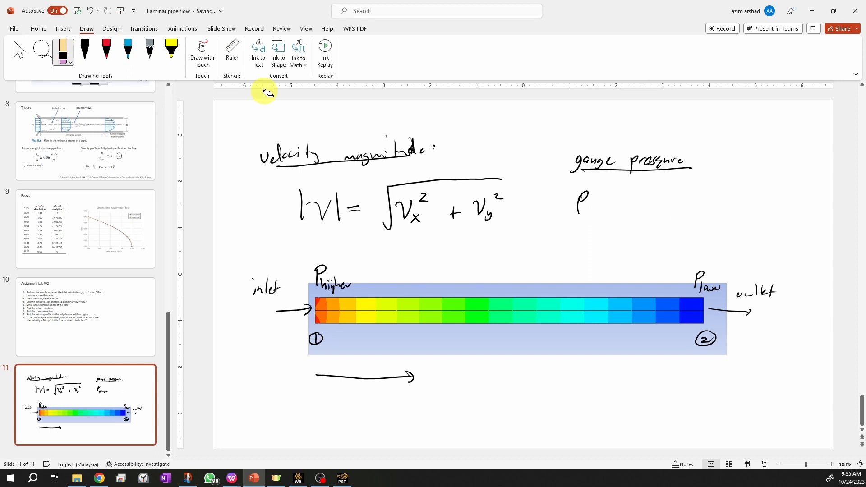
Step: Handwrite the equation P abs = P gauge + P atm below the gauge pressure heading and mark the pipe's outlet with a 0
{"action": "left_click", "coordinate": [80, 46]}
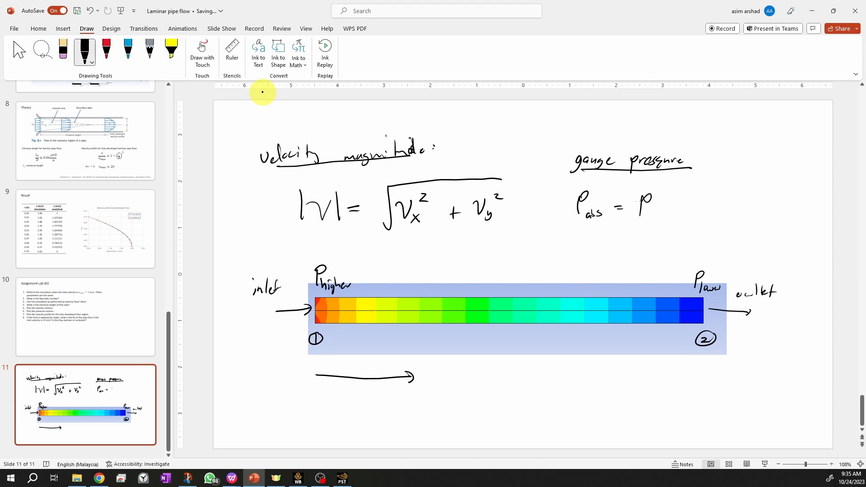
{"action": "left_click_drag", "start_coordinate": [662, 214], "coordinate": [667, 218]}
{"action": "left_click_drag", "start_coordinate": [672, 214], "coordinate": [717, 217]}
{"action": "left_click_drag", "start_coordinate": [718, 198], "coordinate": [728, 217]}
{"action": "mouse_move", "coordinate": [733, 204]}
{"action": "left_mouse_down"}
{"action": "mouse_move", "coordinate": [730, 218]}
{"action": "mouse_move", "coordinate": [735, 210]}
{"action": "left_mouse_up"}
{"action": "left_click_drag", "start_coordinate": [735, 217], "coordinate": [746, 217]}
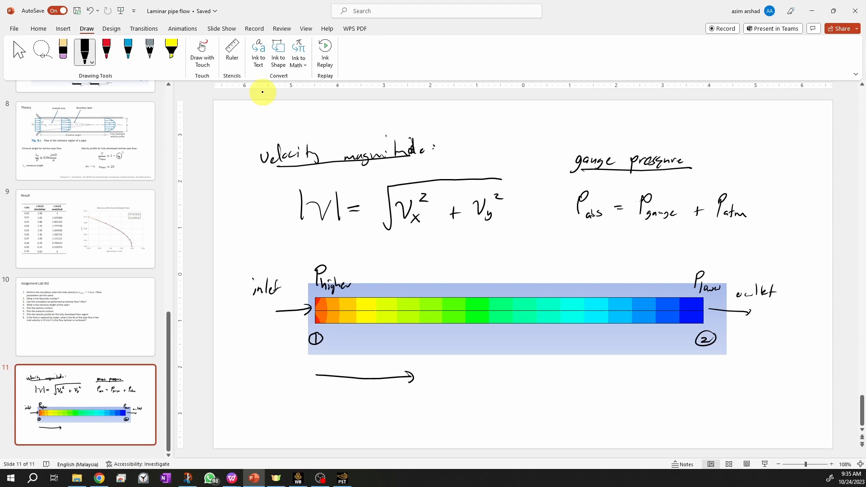
{"action": "left_click_drag", "start_coordinate": [712, 318], "coordinate": [714, 317]}
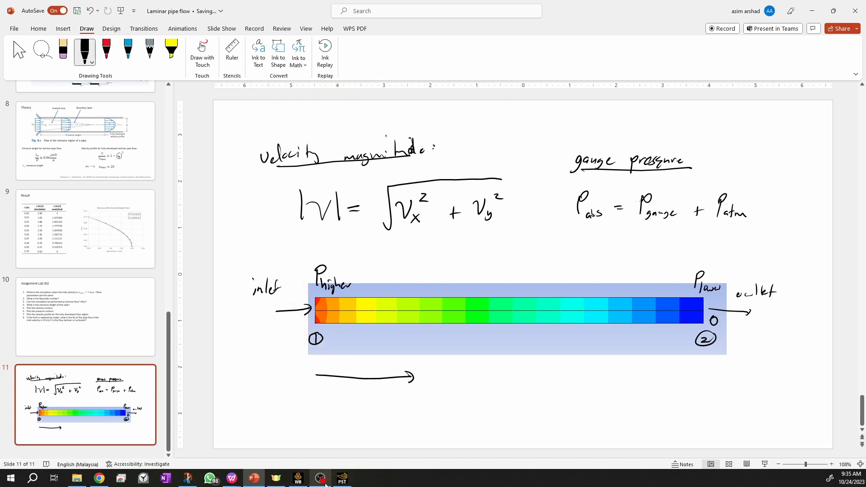
Step: Switch to CFD-Post and open the full variable selector for the pressure contour
{"action": "mouse_move", "coordinate": [305, 484]}
{"action": "left_click", "coordinate": [300, 428]}
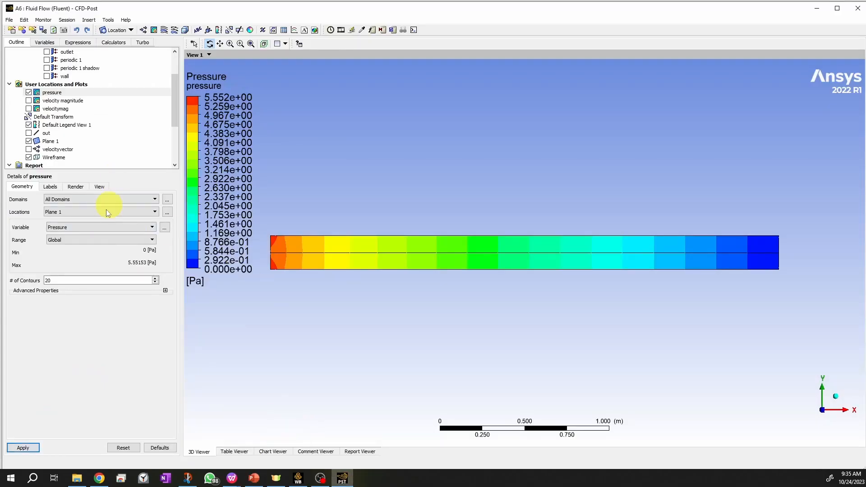
{"action": "left_click", "coordinate": [80, 226]}
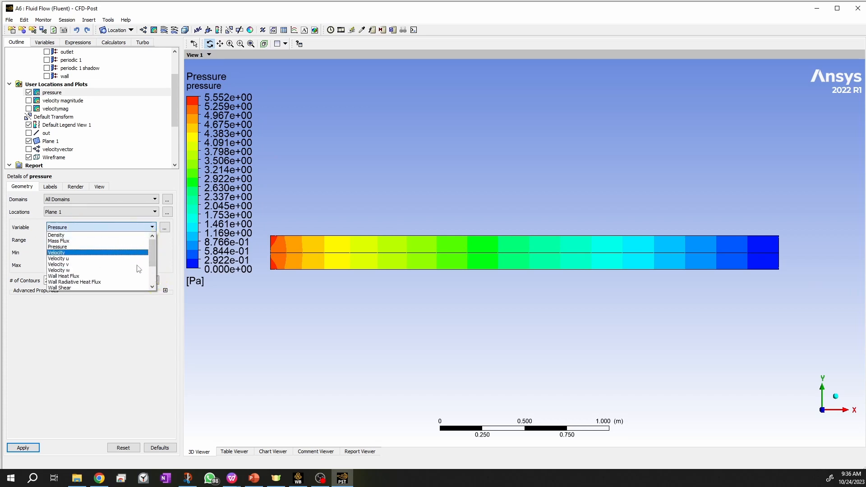
{"action": "left_click", "coordinate": [165, 228]}
{"action": "left_click", "coordinate": [165, 228]}
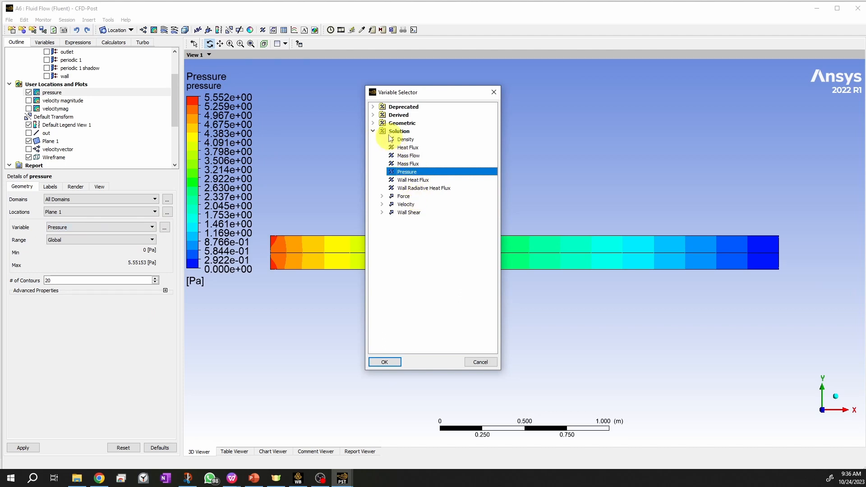
Step: Look through the Derived, Geometric and Deprecated variable groups available for the contour
{"action": "left_click", "coordinate": [374, 116]}
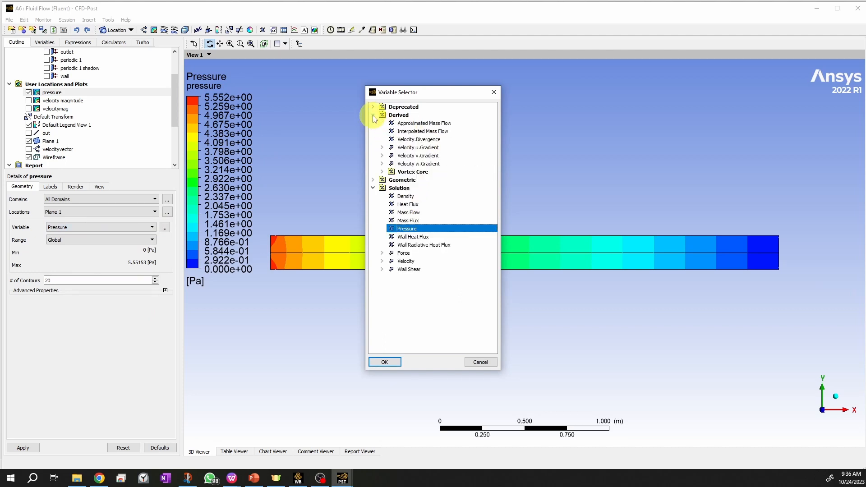
{"action": "left_click", "coordinate": [373, 116]}
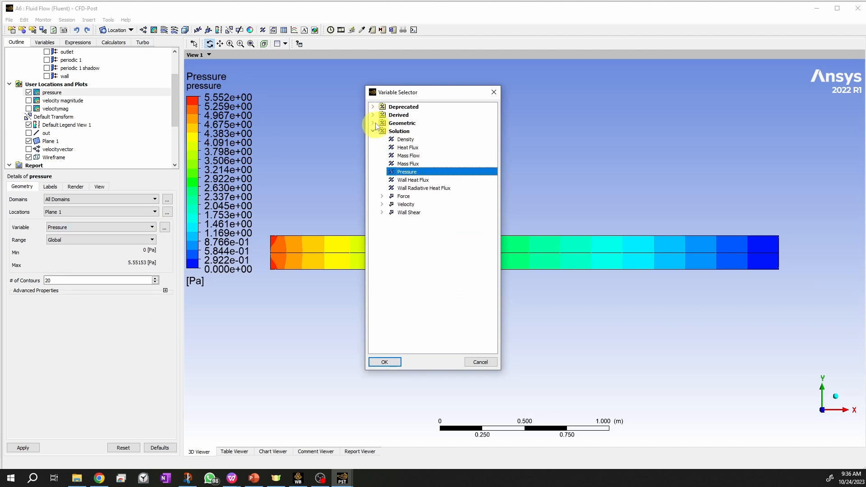
{"action": "left_click", "coordinate": [374, 124]}
{"action": "left_click", "coordinate": [374, 123]}
{"action": "left_click", "coordinate": [373, 107]}
{"action": "left_click", "coordinate": [374, 107]}
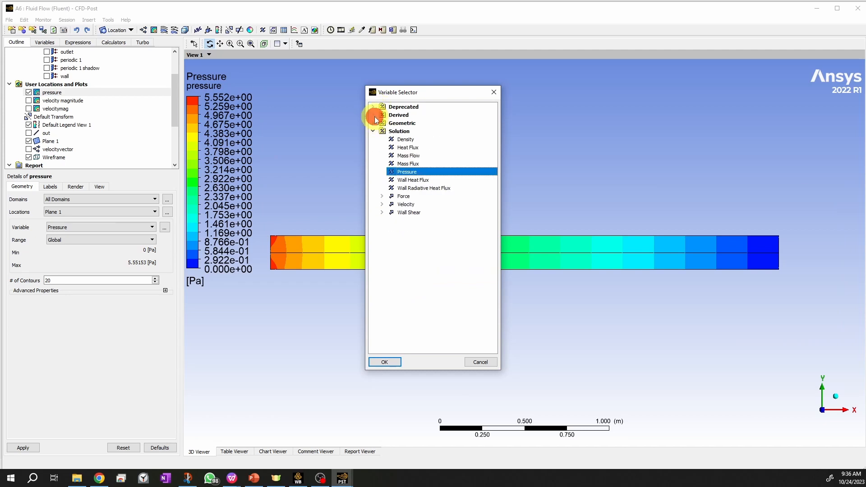
{"action": "left_click", "coordinate": [373, 115]}
{"action": "left_click", "coordinate": [373, 115]}
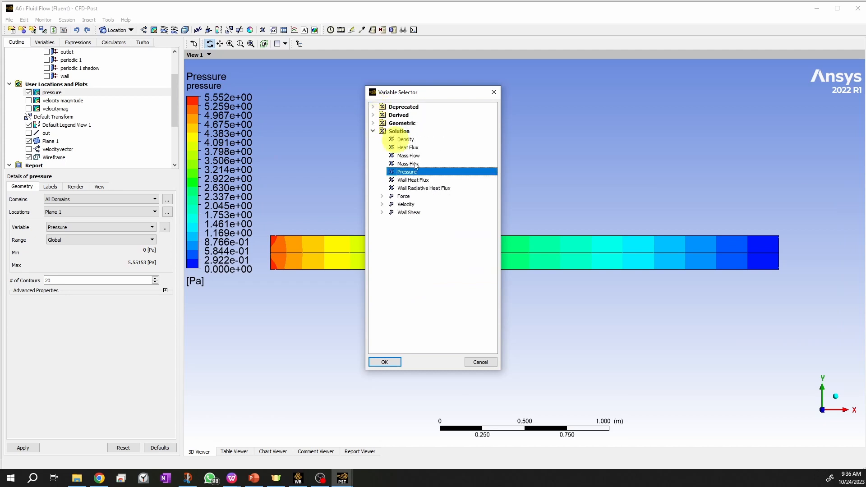
Step: Check the Force and Velocity components among the Solution variables and close the selector without changing the variable
{"action": "left_click", "coordinate": [381, 197]}
{"action": "left_click", "coordinate": [380, 197]}
{"action": "left_click", "coordinate": [382, 204]}
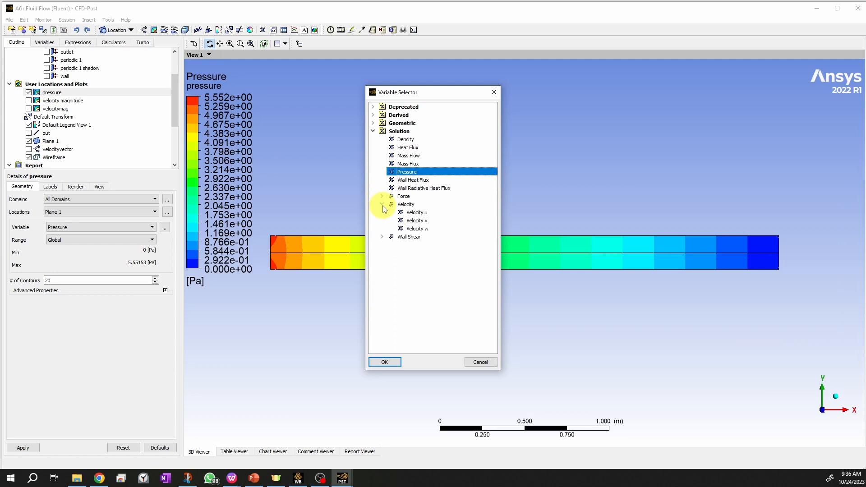
{"action": "left_click", "coordinate": [383, 206]}
{"action": "left_click", "coordinate": [477, 362]}
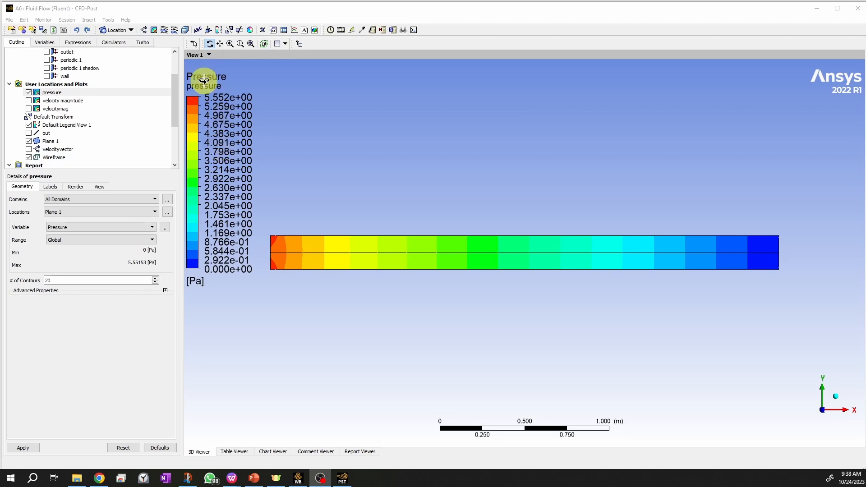
Step: Review the picture-saving options and the destination folder for a PNG of the view, and exit without saving
{"action": "left_click", "coordinate": [114, 8]}
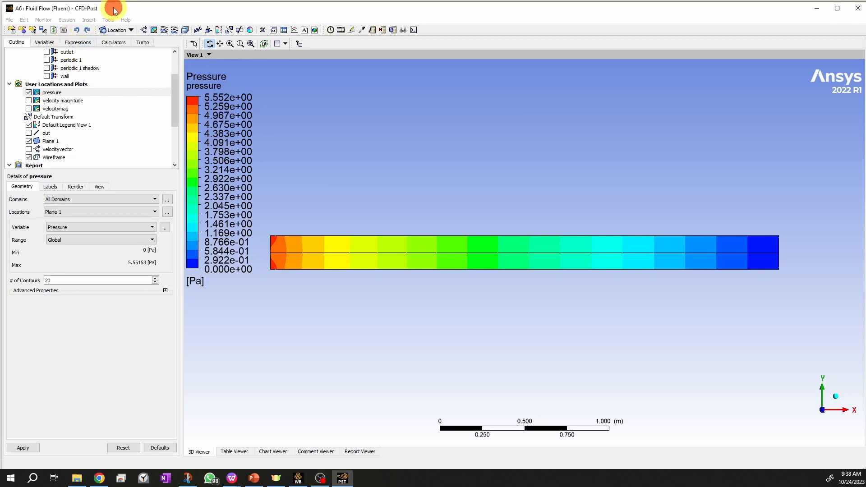
{"action": "left_click", "coordinate": [64, 32]}
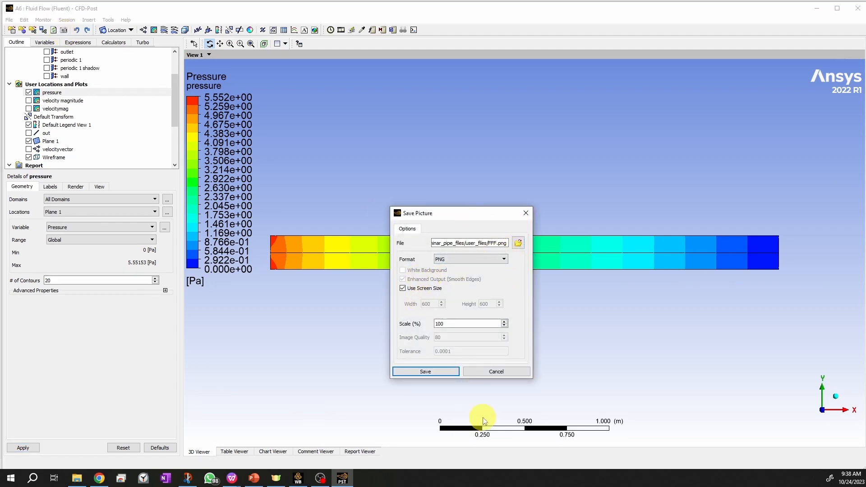
{"action": "left_click", "coordinate": [519, 246]}
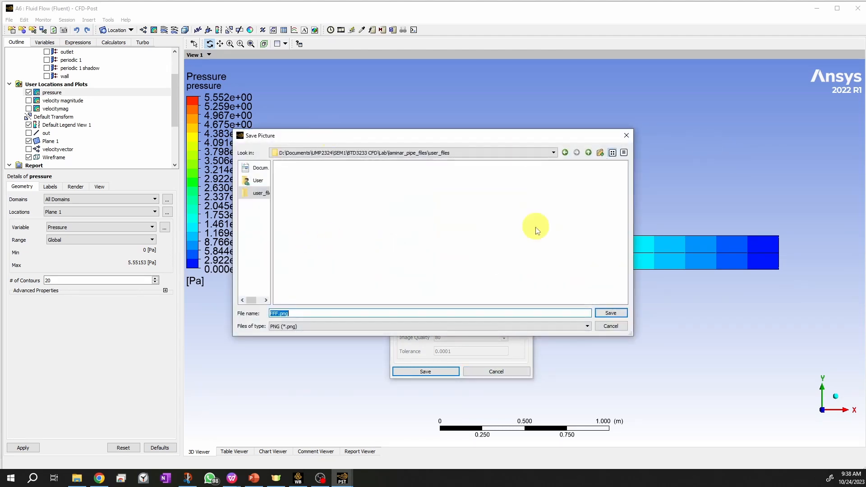
{"action": "left_click", "coordinate": [626, 326]}
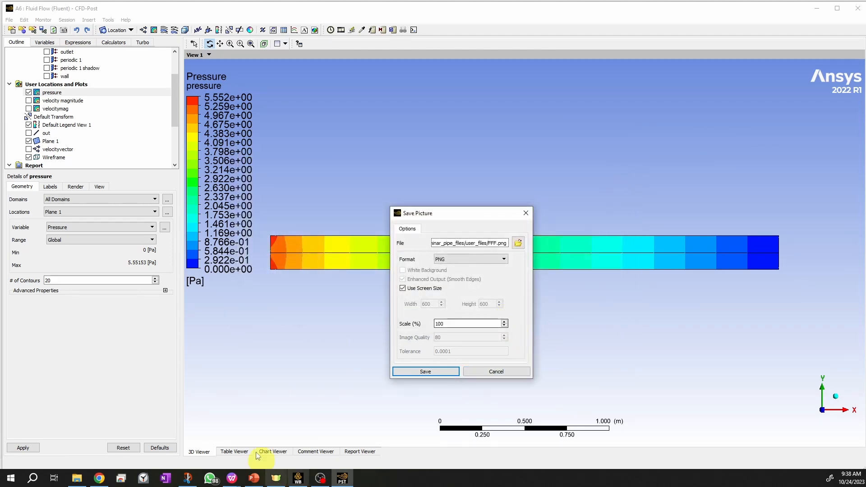
{"action": "left_click", "coordinate": [498, 371]}
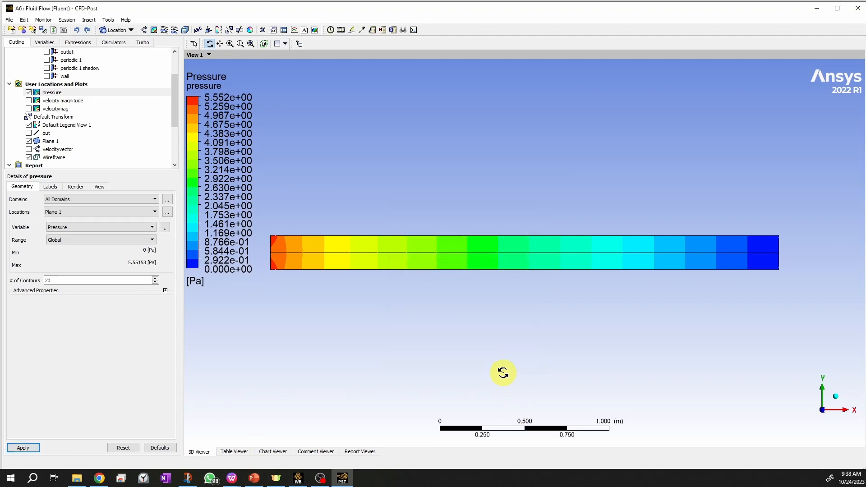
Step: Inspect the viewer's options for copying the view to a new figure and saving a picture, cancelling both
{"action": "right_click", "coordinate": [317, 131]}
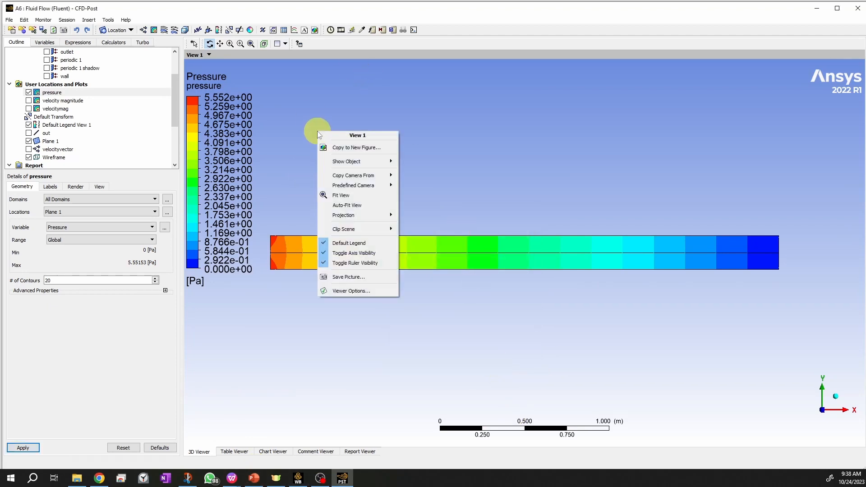
{"action": "left_click", "coordinate": [343, 148]}
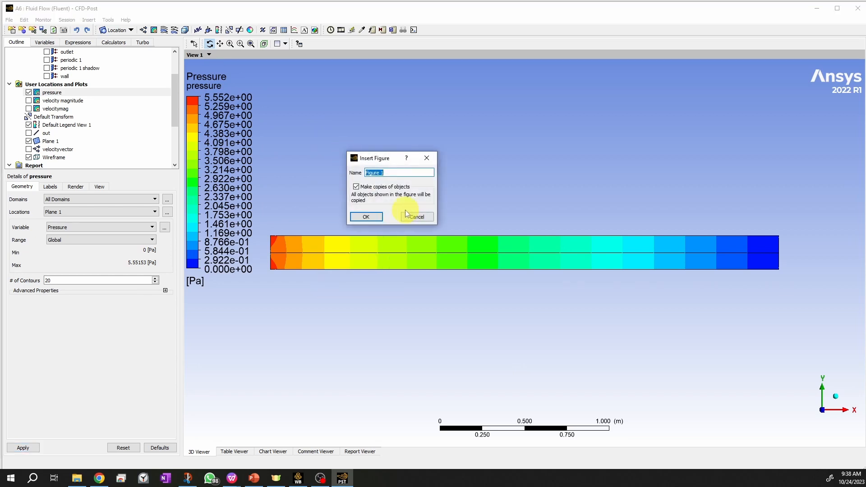
{"action": "left_click", "coordinate": [422, 216]}
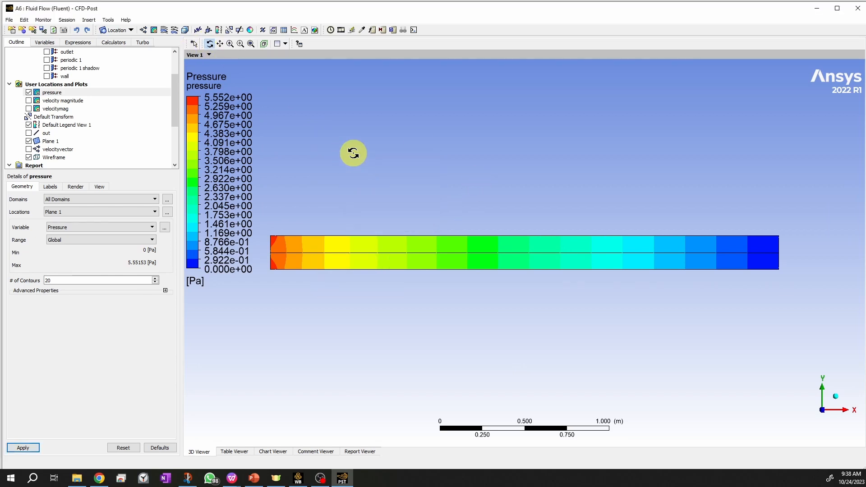
{"action": "right_click", "coordinate": [354, 155]}
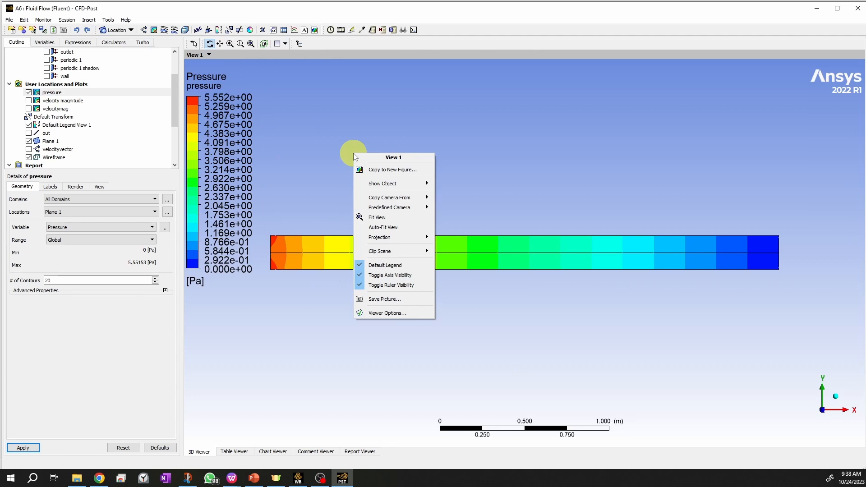
{"action": "left_click", "coordinate": [399, 300]}
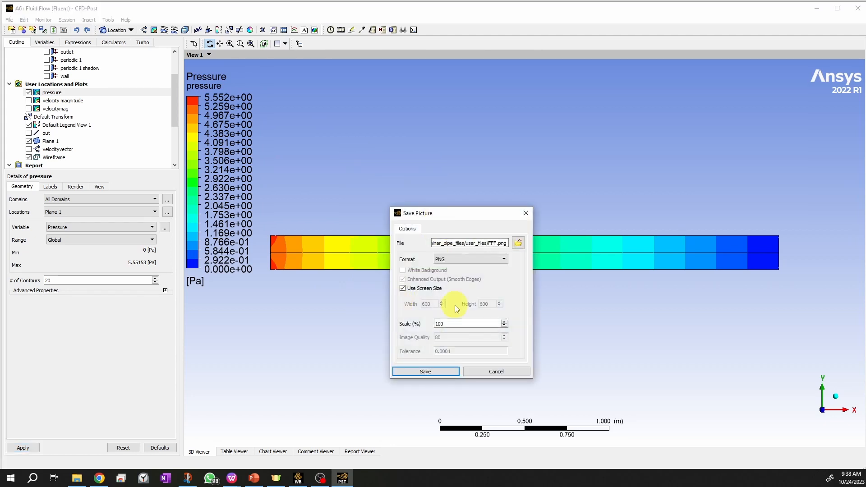
{"action": "left_click", "coordinate": [483, 367]}
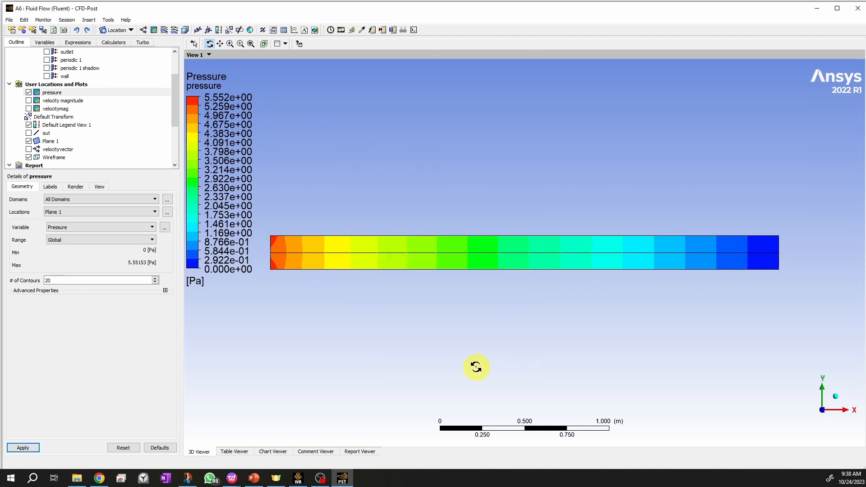
Step: Capture the whole pressure contour of the pipe as a new snip in Snip & Sketch and close the snip window
{"action": "left_click", "coordinate": [189, 478]}
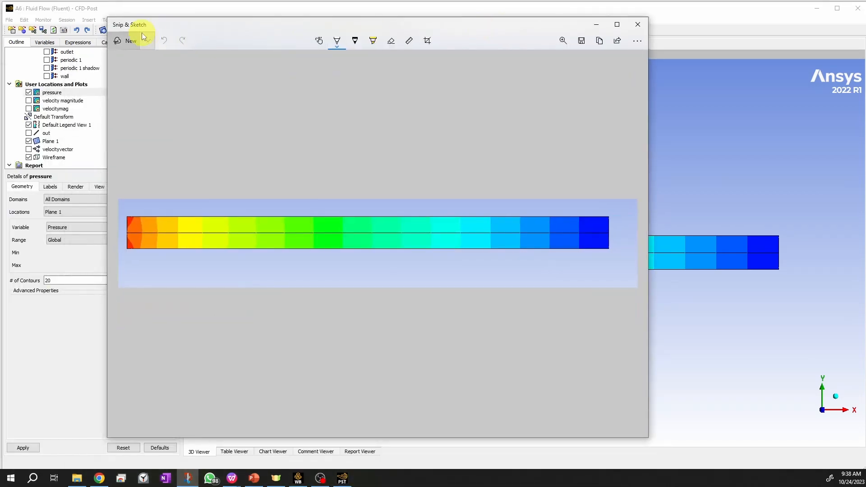
{"action": "left_click", "coordinate": [130, 43]}
{"action": "mouse_move", "coordinate": [262, 197]}
{"action": "left_mouse_down"}
{"action": "mouse_move", "coordinate": [577, 344]}
{"action": "mouse_move", "coordinate": [801, 298]}
{"action": "left_mouse_up"}
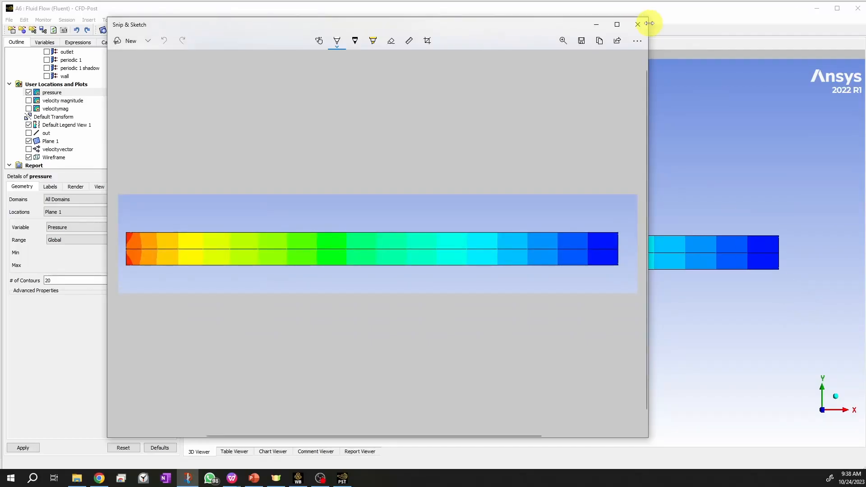
{"action": "left_click", "coordinate": [645, 20]}
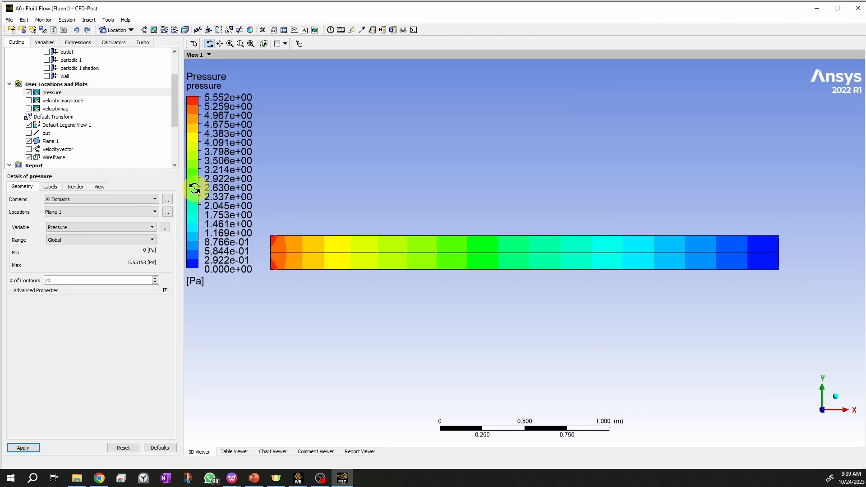
Step: Examine the label and view transformation settings of the pressure contour
{"action": "left_click", "coordinate": [53, 93]}
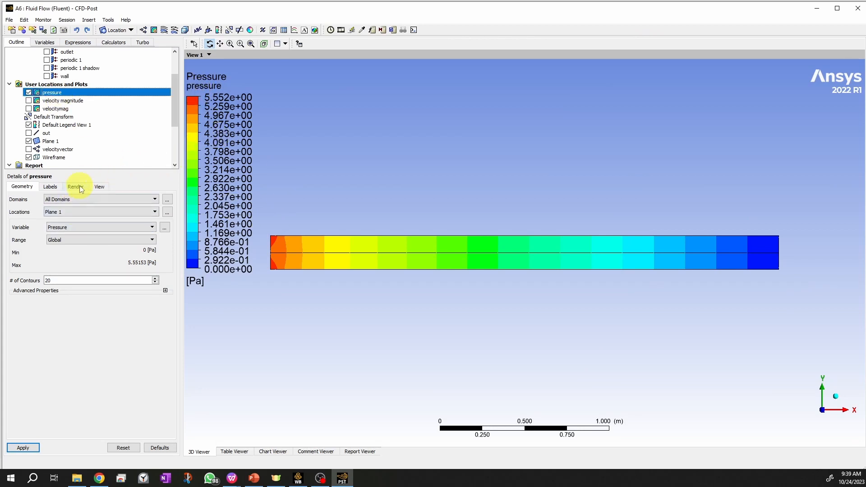
{"action": "left_click", "coordinate": [51, 187]}
{"action": "left_click", "coordinate": [98, 188]}
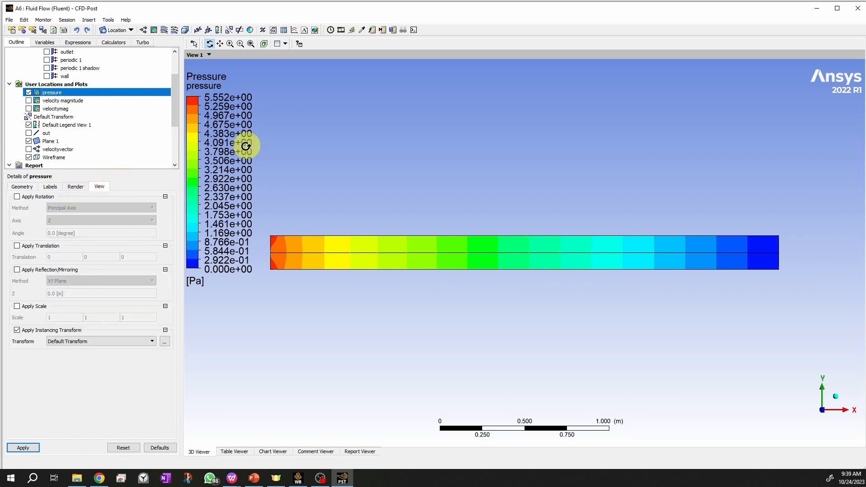
Step: Return to the pressure contour's geometry settings, and hide and show the default legend in the view
{"action": "left_click", "coordinate": [22, 187]}
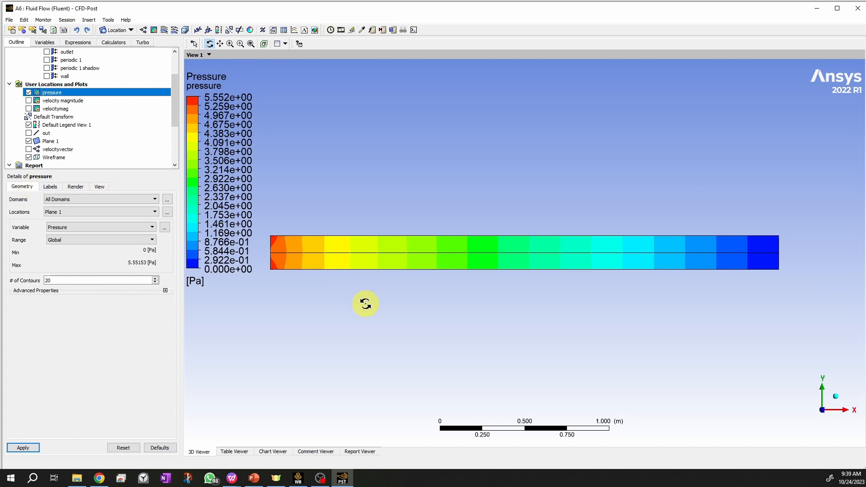
{"action": "right_click", "coordinate": [211, 199]}
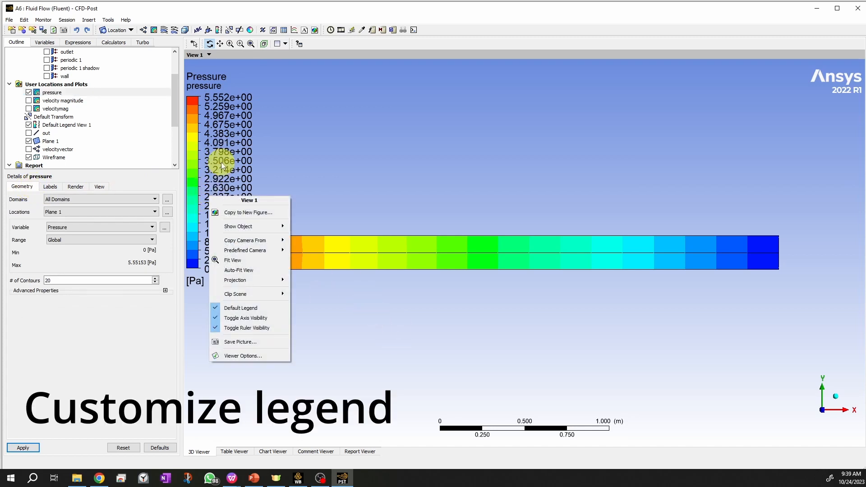
{"action": "left_click", "coordinate": [230, 309]}
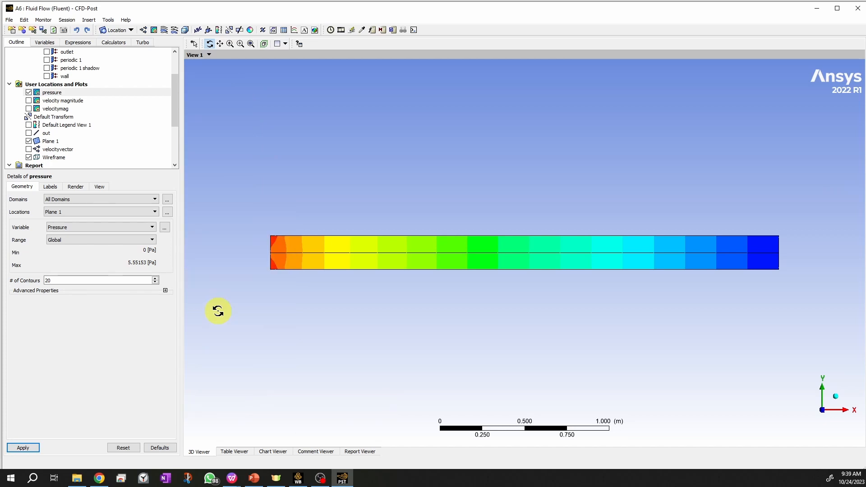
{"action": "right_click", "coordinate": [236, 188]}
{"action": "left_click", "coordinate": [236, 299]}
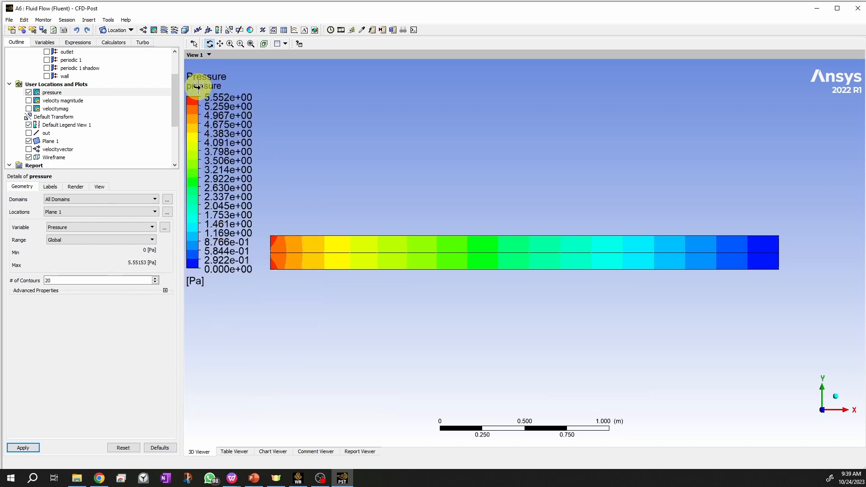
Step: Insert a new legend for the pressure plot with horizontal orientation and apply it
{"action": "left_click", "coordinate": [218, 31]}
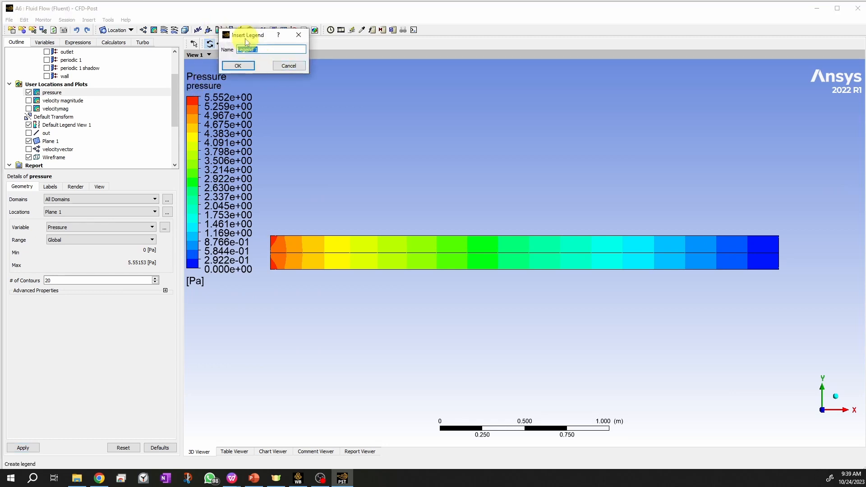
{"action": "left_click", "coordinate": [240, 67]}
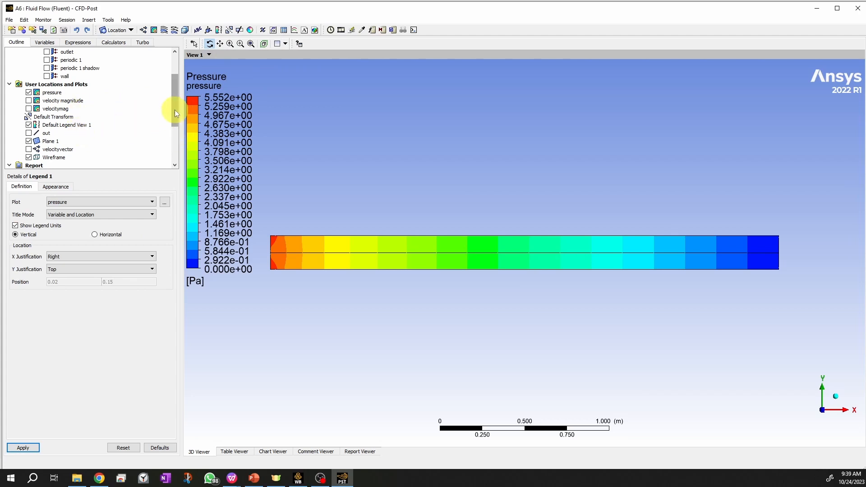
{"action": "left_click_drag", "start_coordinate": [175, 109], "coordinate": [169, 91]}
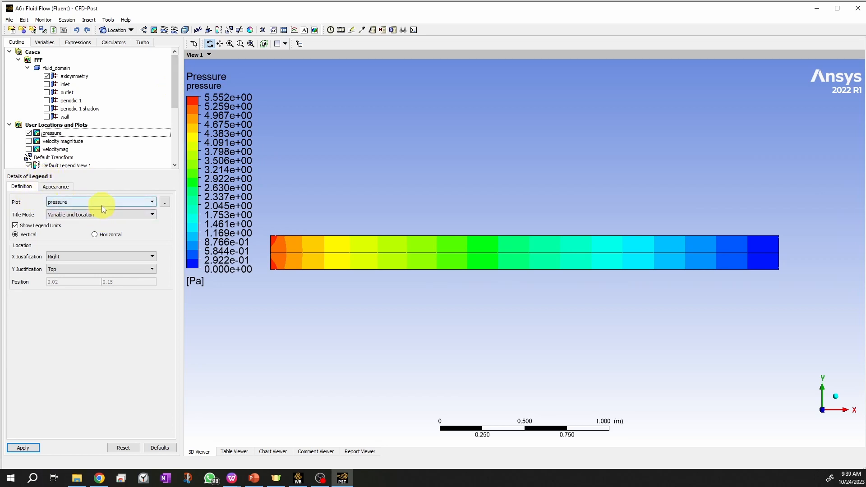
{"action": "left_click", "coordinate": [97, 236]}
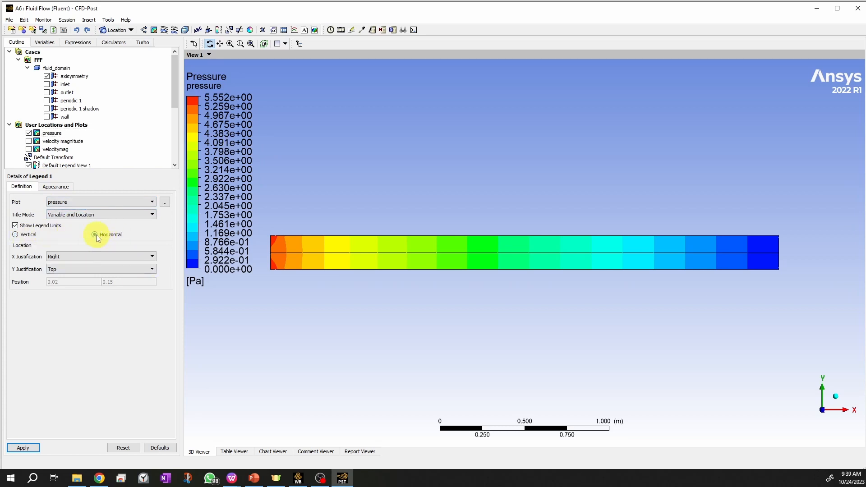
{"action": "left_click", "coordinate": [35, 448]}
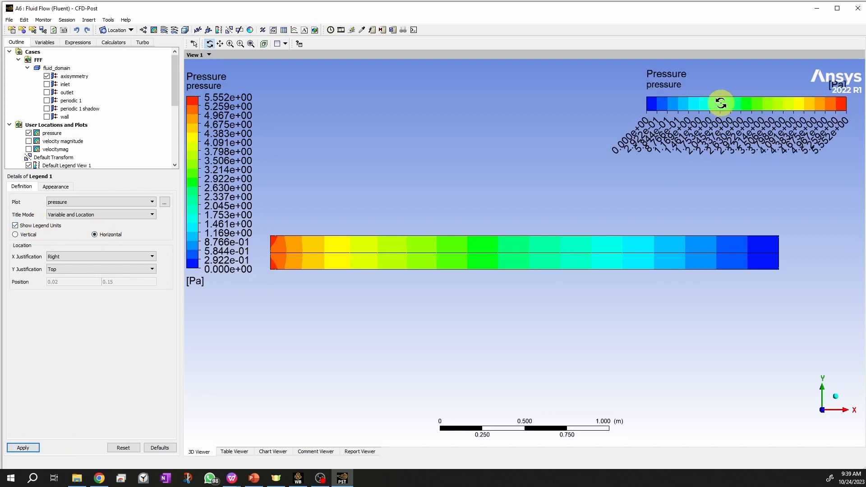
Step: Try to reposition the horizontal legend in the viewer, and restore the front view of the XY plane
{"action": "mouse_move", "coordinate": [719, 104]}
{"action": "left_mouse_down"}
{"action": "mouse_move", "coordinate": [650, 107]}
{"action": "mouse_move", "coordinate": [663, 135]}
{"action": "mouse_move", "coordinate": [638, 168]}
{"action": "mouse_move", "coordinate": [765, 395]}
{"action": "left_mouse_up"}
{"action": "left_click", "coordinate": [814, 412]}
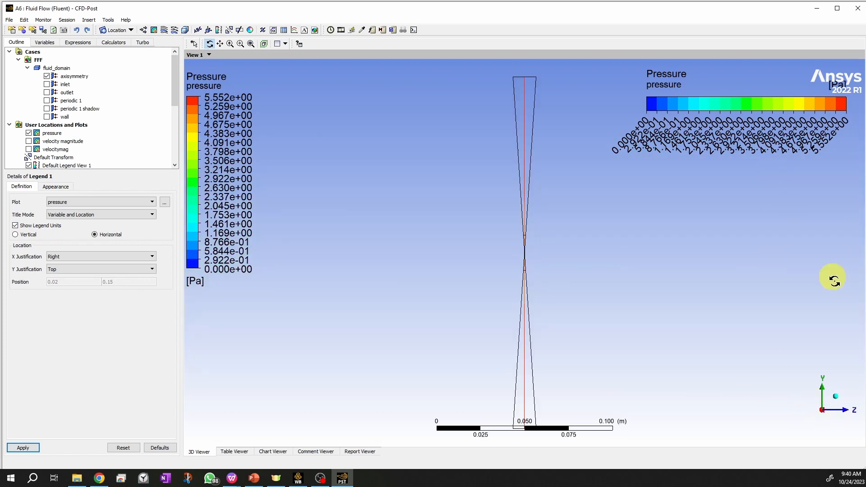
{"action": "left_click", "coordinate": [843, 410]}
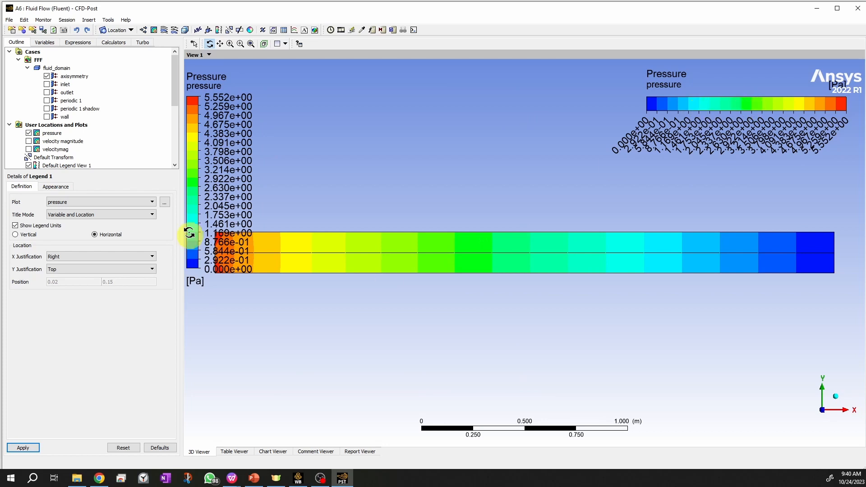
Step: Open the new legend's appearance settings and hide the default legend of View 1
{"action": "left_click", "coordinate": [55, 188]}
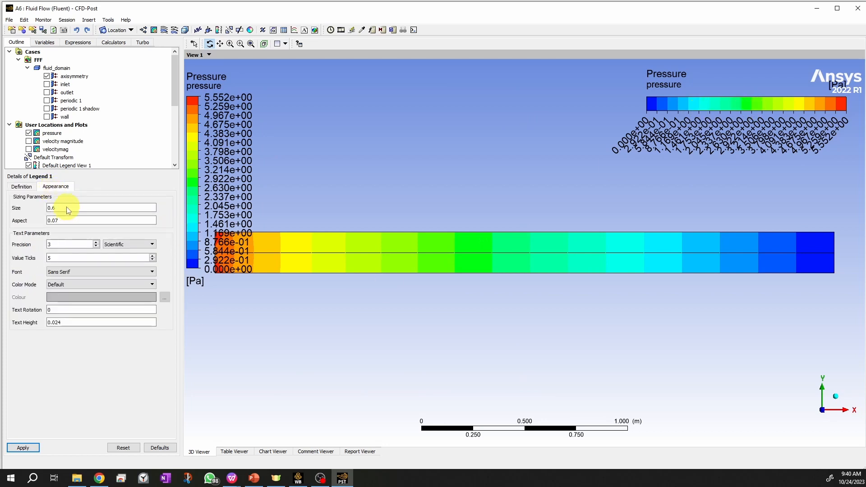
{"action": "left_click", "coordinate": [53, 208]}
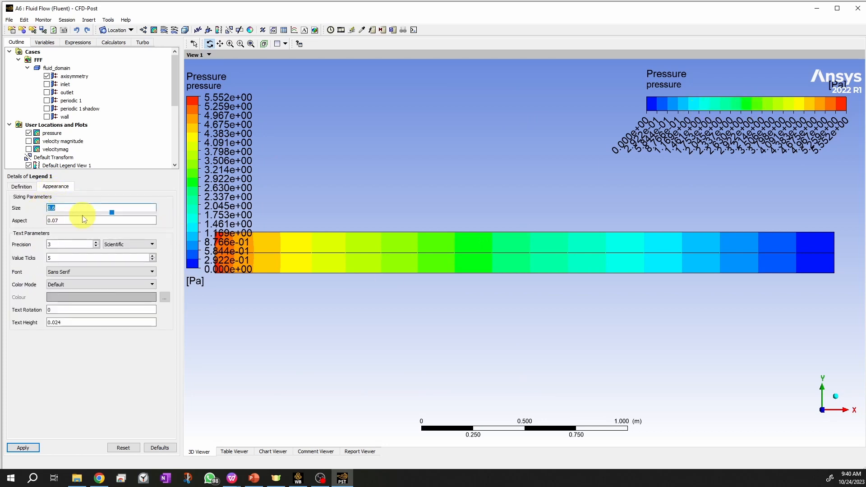
{"action": "left_click_drag", "start_coordinate": [174, 93], "coordinate": [174, 115]}
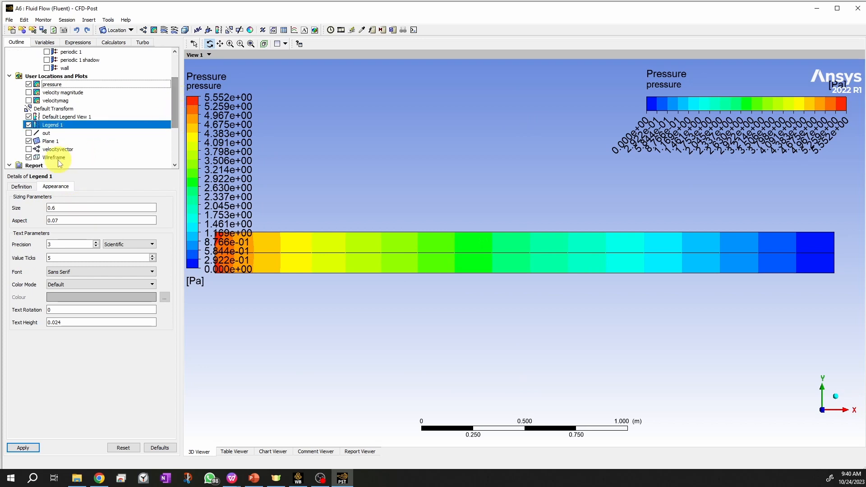
{"action": "left_click", "coordinate": [29, 117]}
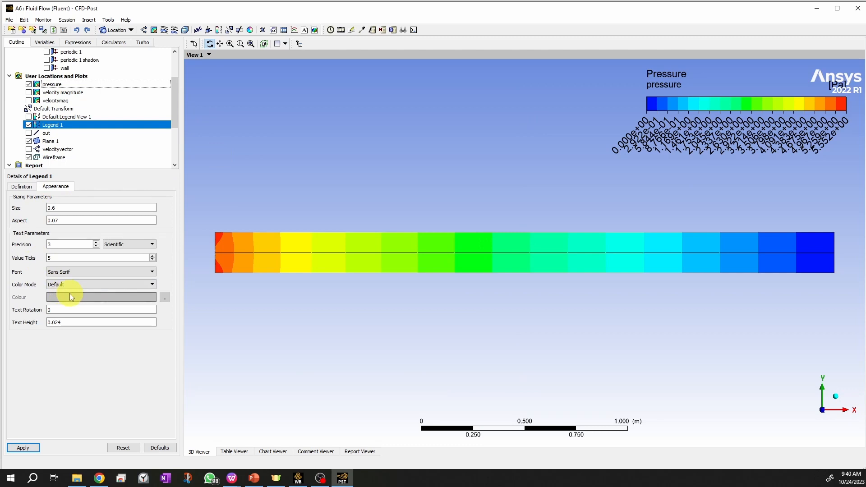
Step: Set the new legend's number format to Fixed with a precision of 1 and apply it
{"action": "left_click", "coordinate": [131, 246]}
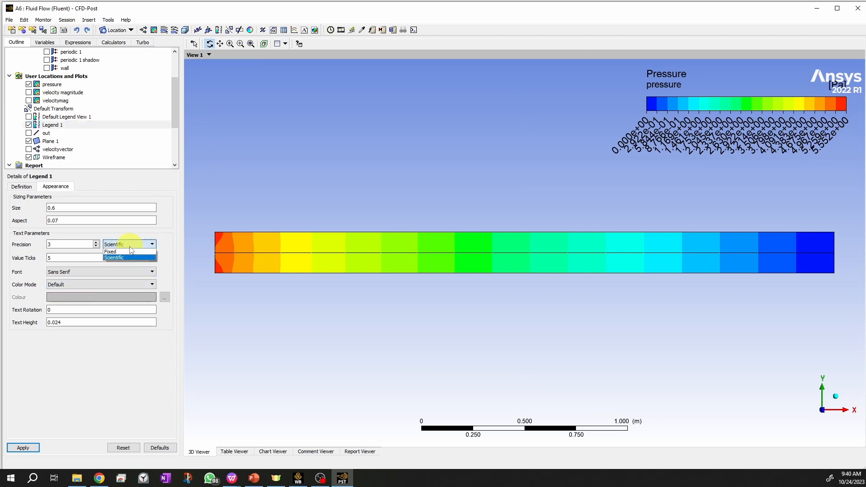
{"action": "left_click", "coordinate": [115, 250]}
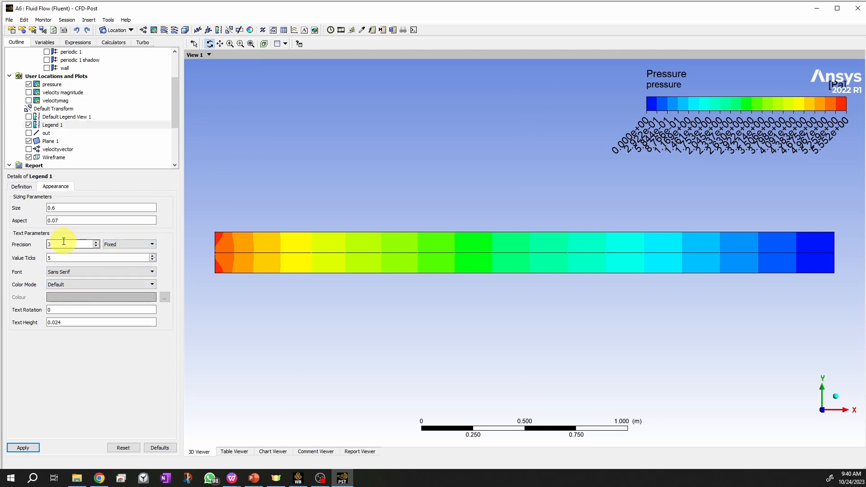
{"action": "double_click", "coordinate": [67, 242]}
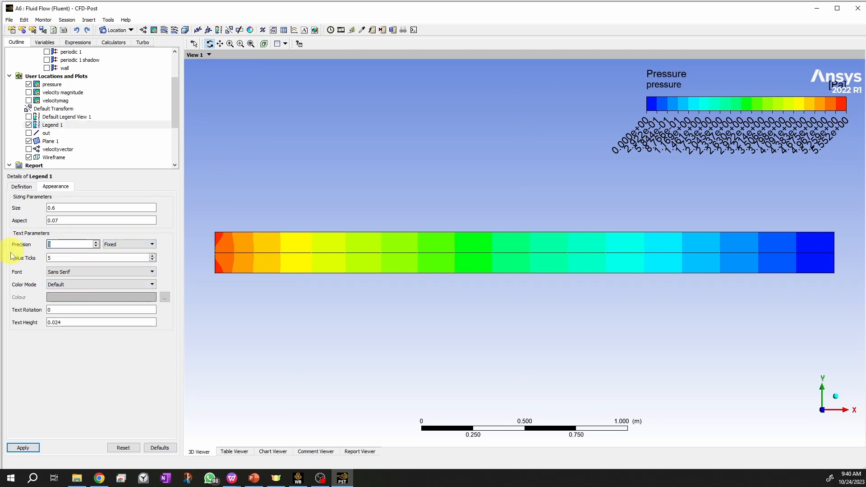
{"action": "left_click", "coordinate": [24, 448]}
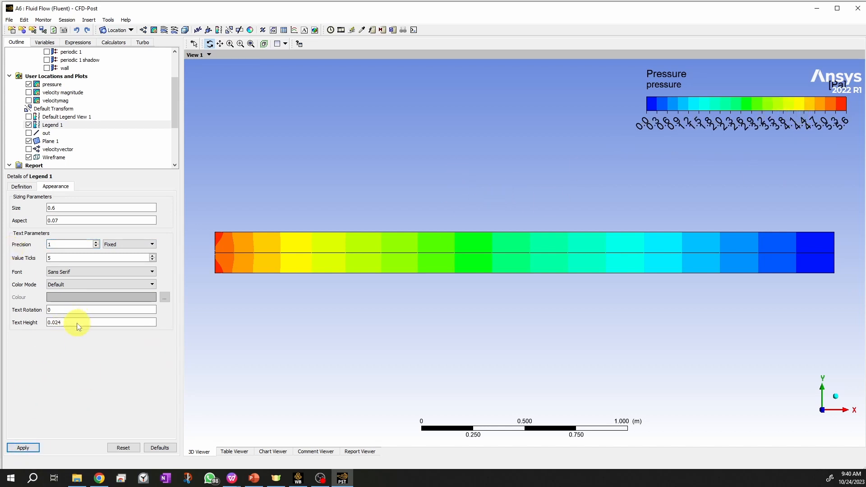
Step: Set the legend's text rotation to 1 and apply it
{"action": "left_click_drag", "start_coordinate": [61, 309], "coordinate": [15, 307]}
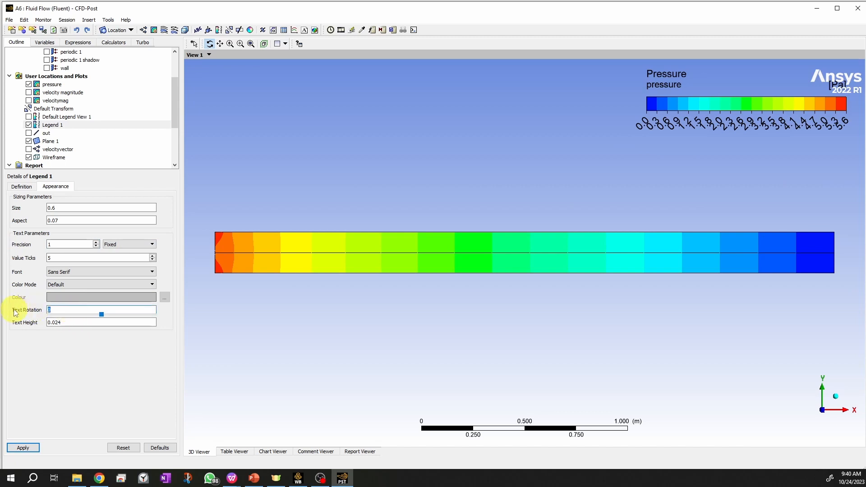
{"action": "type", "text": "1"}
{"action": "left_click", "coordinate": [25, 448]}
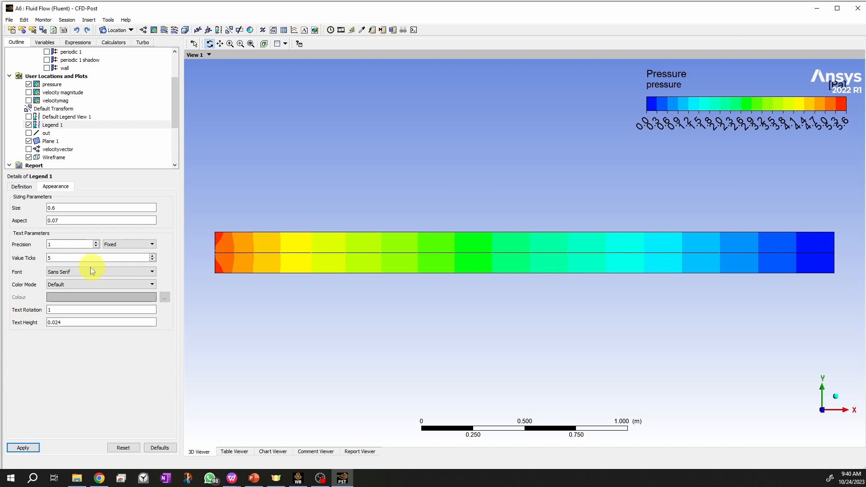
Step: Set the legend's text rotation to 0.5 and apply it
{"action": "double_click", "coordinate": [51, 312]}
{"action": "left_click_drag", "start_coordinate": [49, 310], "coordinate": [27, 310]}
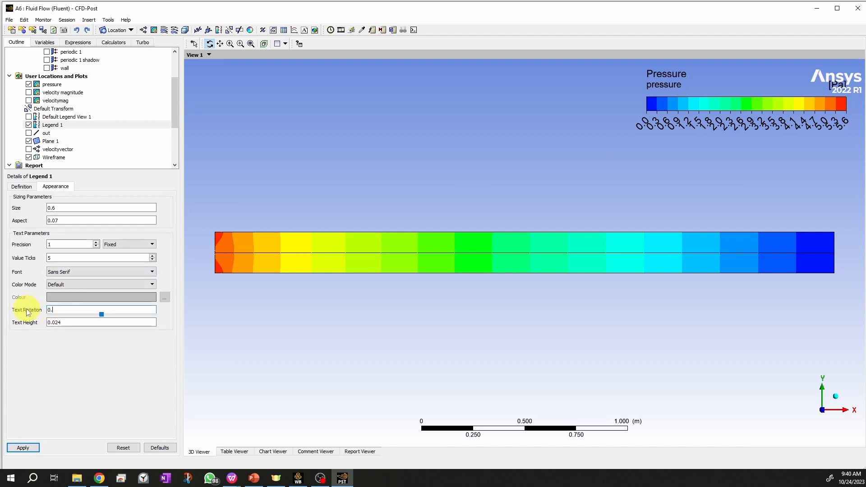
{"action": "type", "text": "0.5"}
{"action": "left_click", "coordinate": [23, 448]}
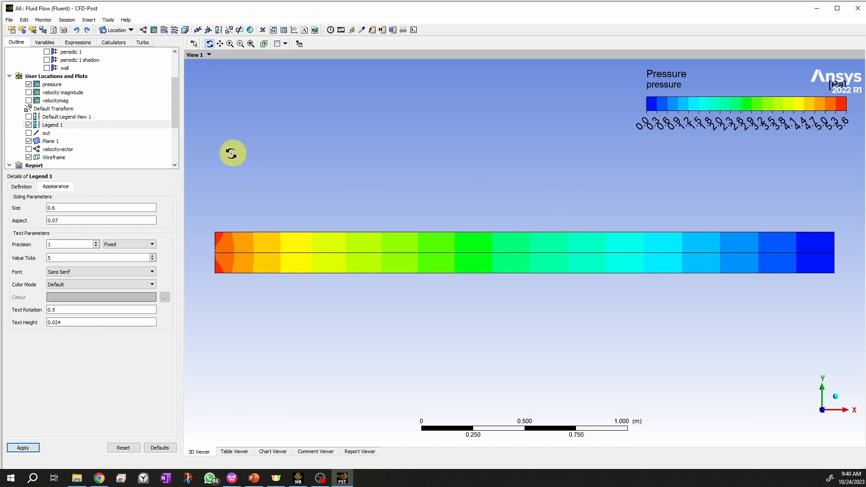
Step: Set the pressure legend's size to 0.9 and its aspect to 0.05, applying the changes
{"action": "left_click_drag", "start_coordinate": [85, 208], "coordinate": [15, 209]}
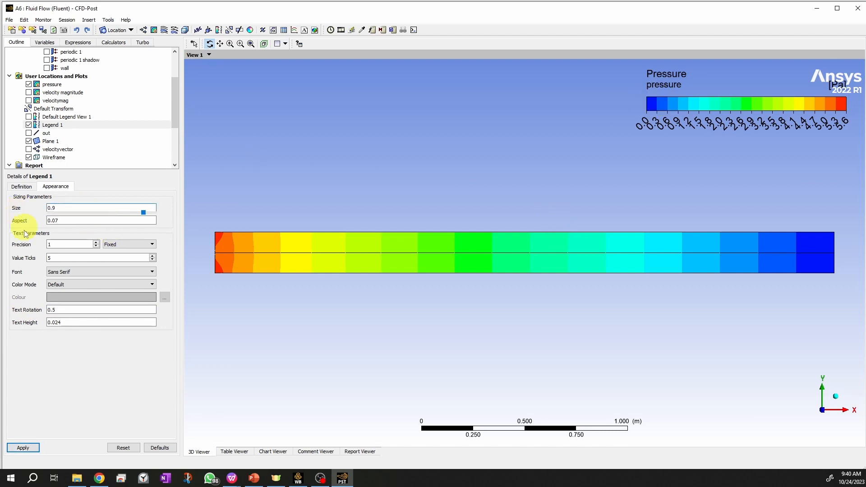
{"action": "left_click", "coordinate": [38, 447]}
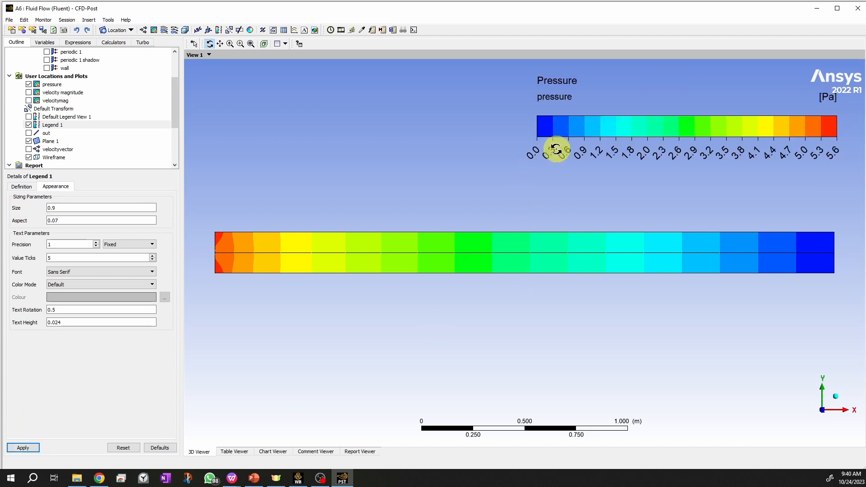
{"action": "left_click_drag", "start_coordinate": [74, 224], "coordinate": [13, 225]}
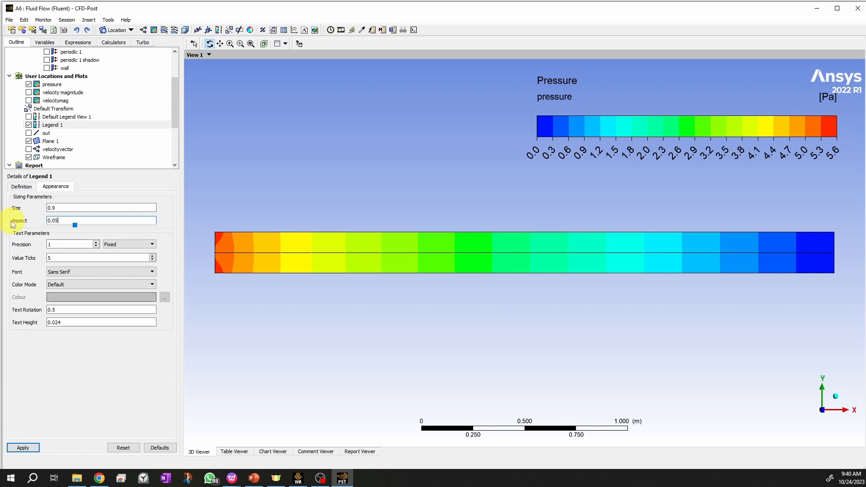
{"action": "left_click", "coordinate": [29, 446]}
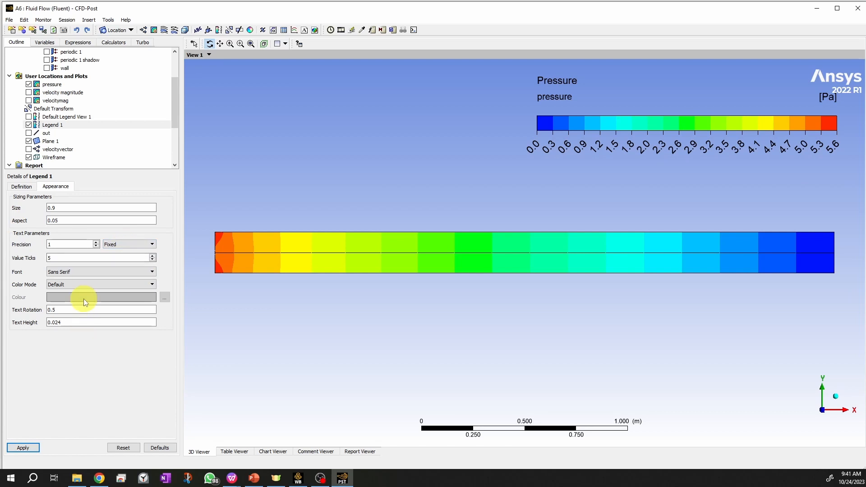
Step: Set the legend's color mode to User Specified and its X justification to Left, and apply the changes
{"action": "left_click", "coordinate": [96, 284]}
{"action": "left_click", "coordinate": [95, 301]}
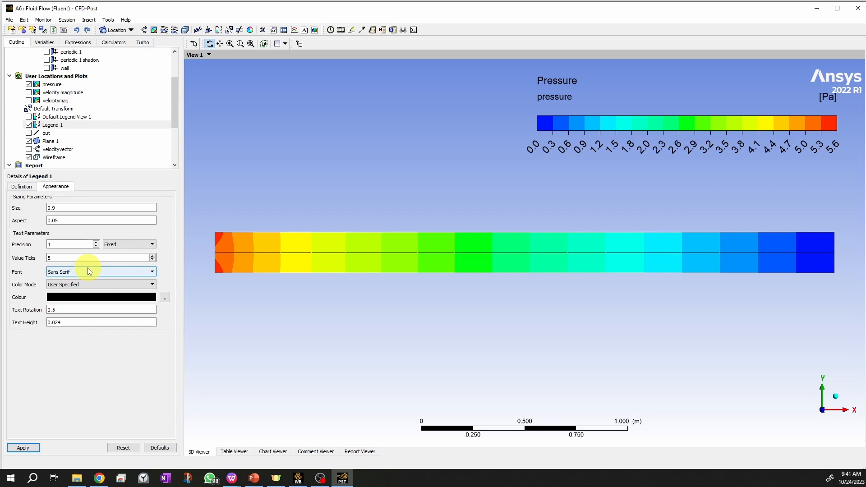
{"action": "left_click", "coordinate": [24, 187]}
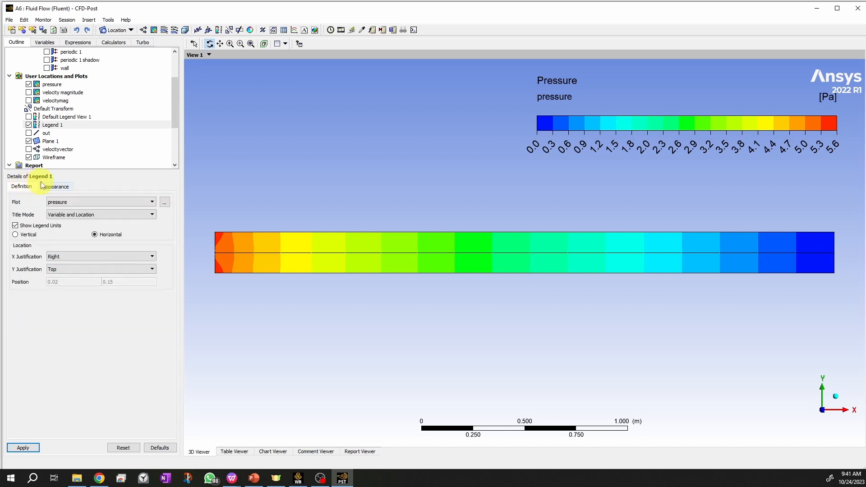
{"action": "left_click", "coordinate": [87, 256]}
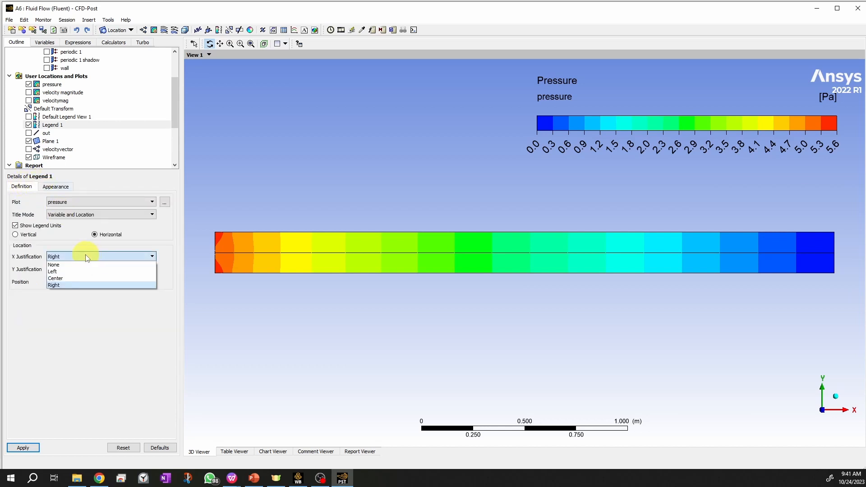
{"action": "left_click", "coordinate": [86, 271]}
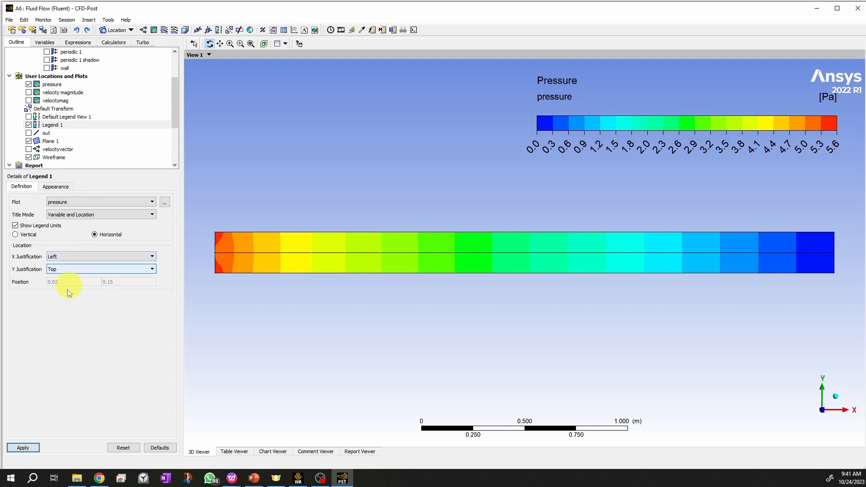
{"action": "left_click", "coordinate": [23, 448]}
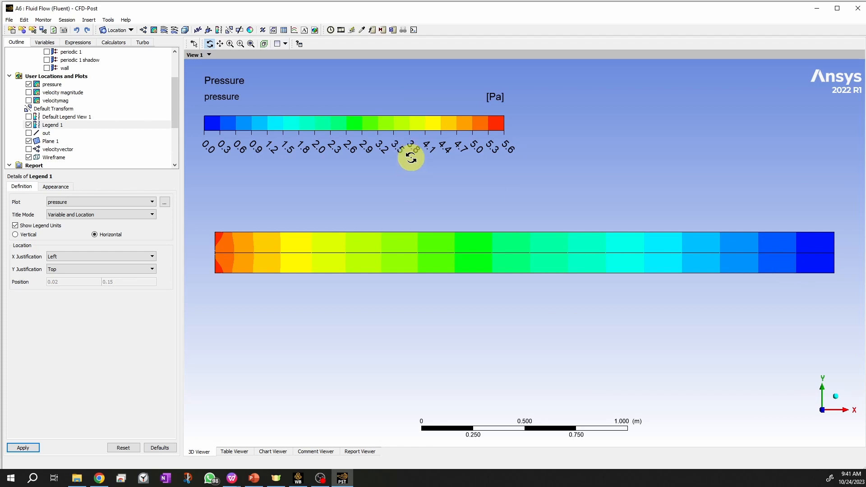
{"action": "left_click", "coordinate": [414, 33]}
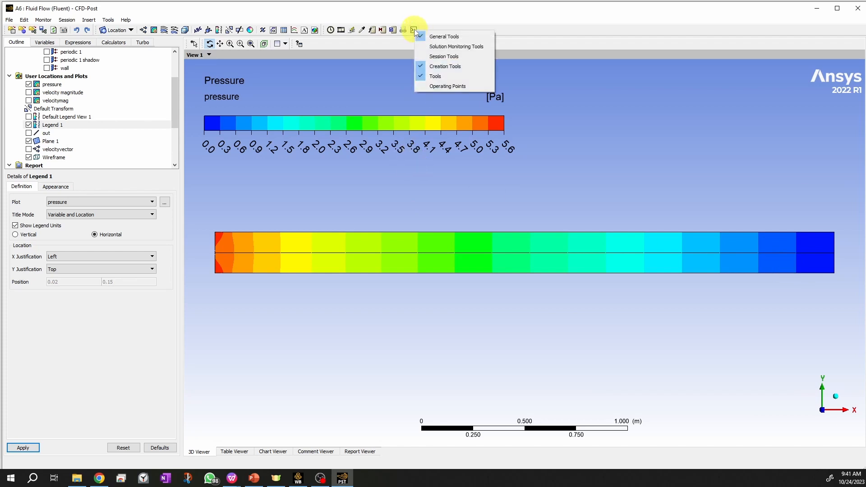
{"action": "left_click", "coordinate": [450, 14]}
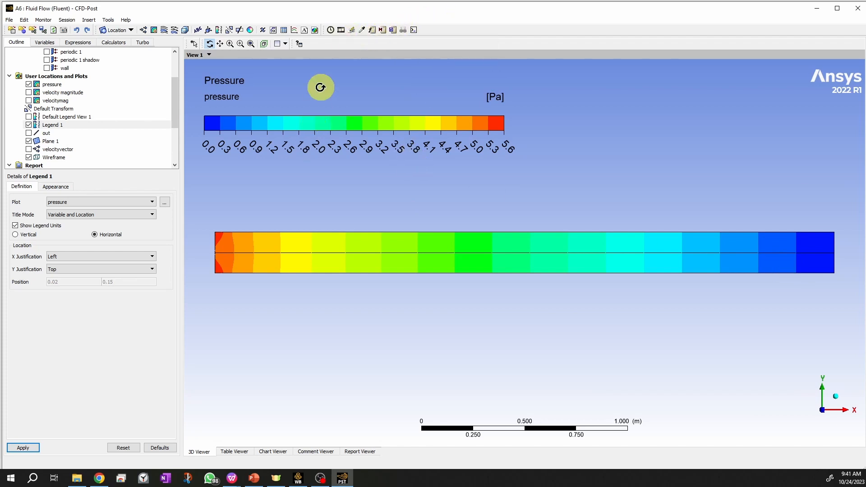
{"action": "left_click", "coordinate": [286, 44]}
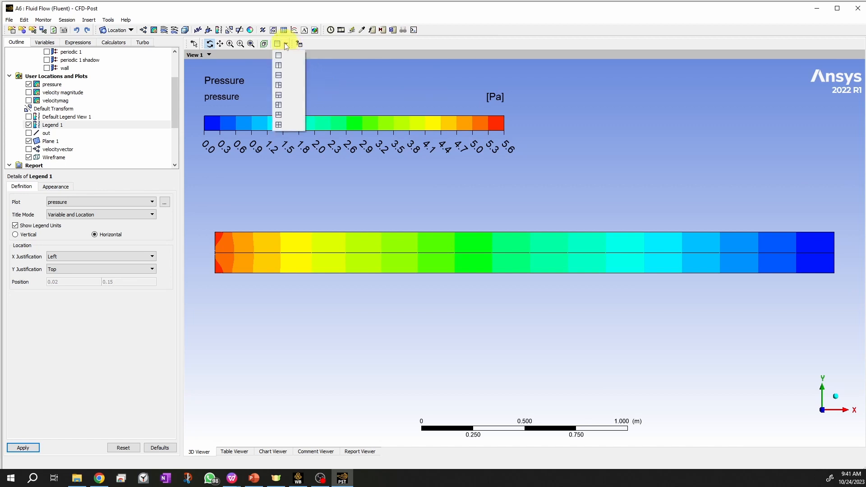
{"action": "left_click", "coordinate": [364, 83]}
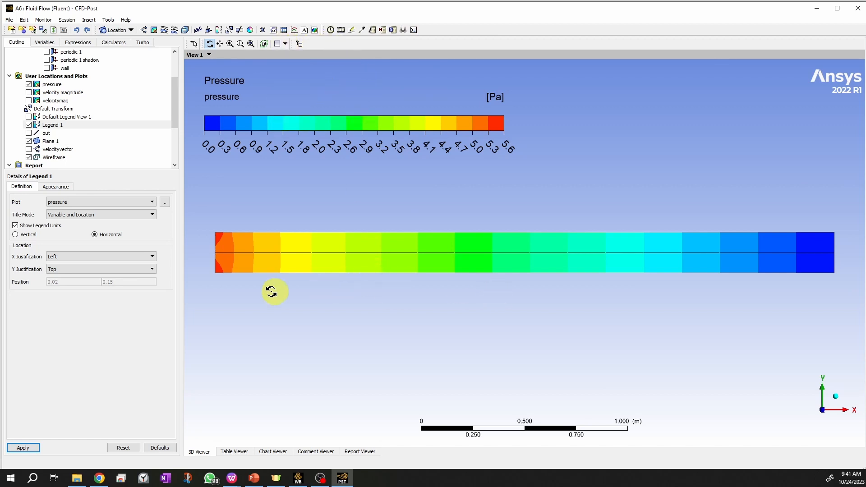
{"action": "right_click", "coordinate": [241, 295]}
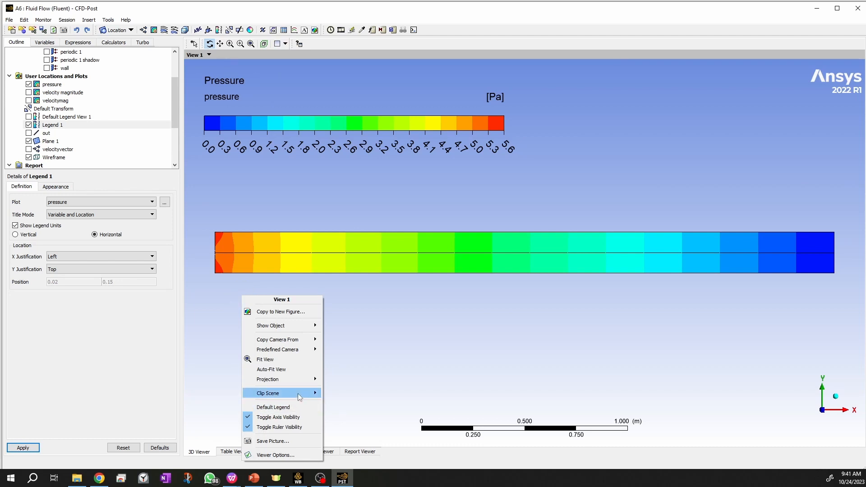
{"action": "mouse_move", "coordinate": [300, 385]}
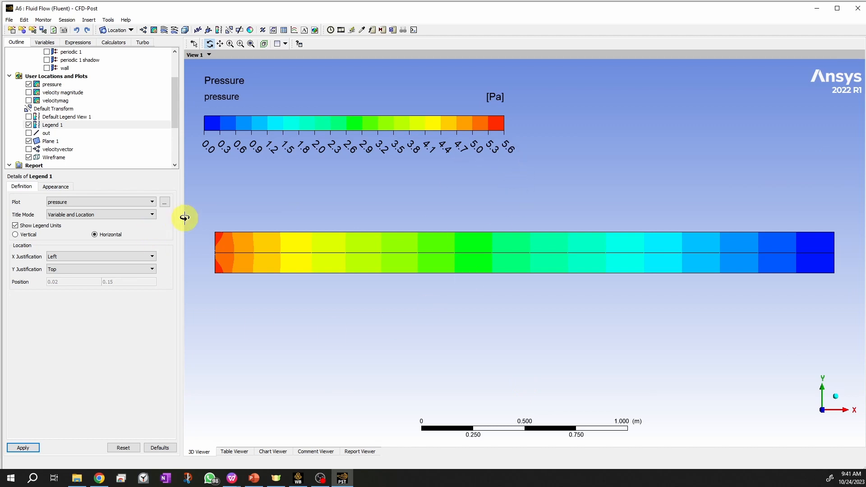
{"action": "left_click", "coordinate": [52, 186]}
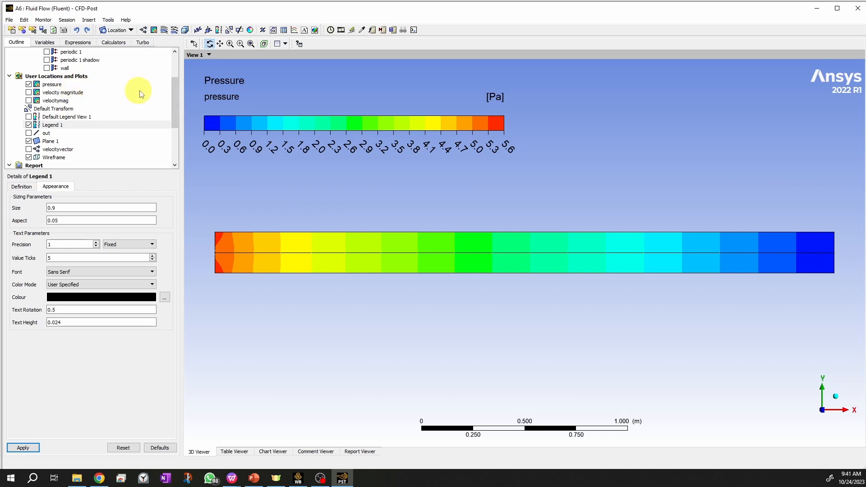
{"action": "scroll", "coordinate": [175, 98], "scroll_direction": "up", "scroll_amount": 2}
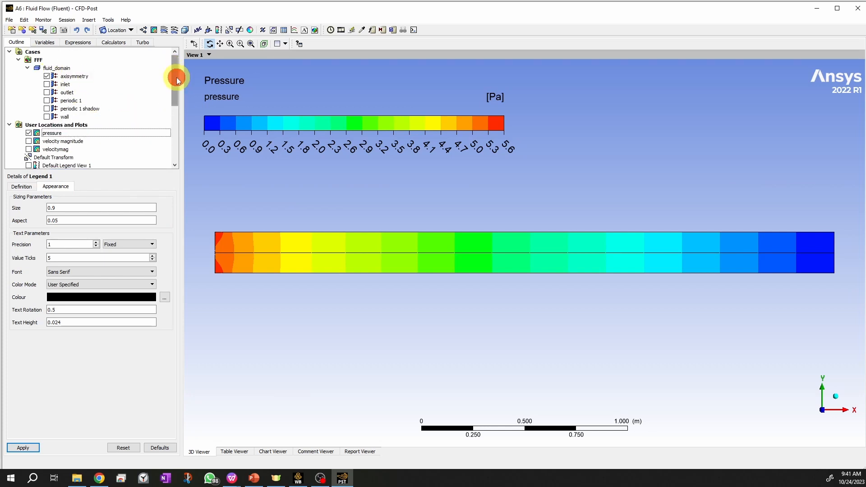
{"action": "left_click_drag", "start_coordinate": [177, 79], "coordinate": [175, 144]}
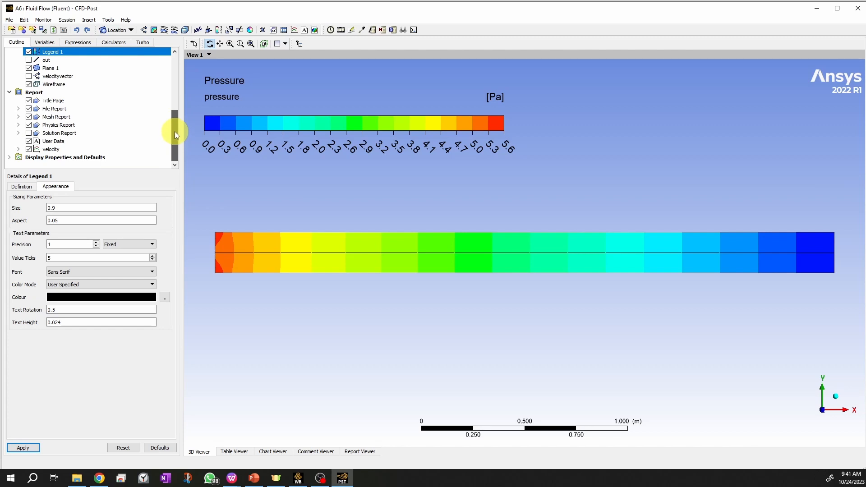
{"action": "left_click", "coordinate": [9, 157]}
Step: Hide the pressure contour and its Legend 1 from the view
{"action": "left_click_drag", "start_coordinate": [178, 129], "coordinate": [193, 110]}
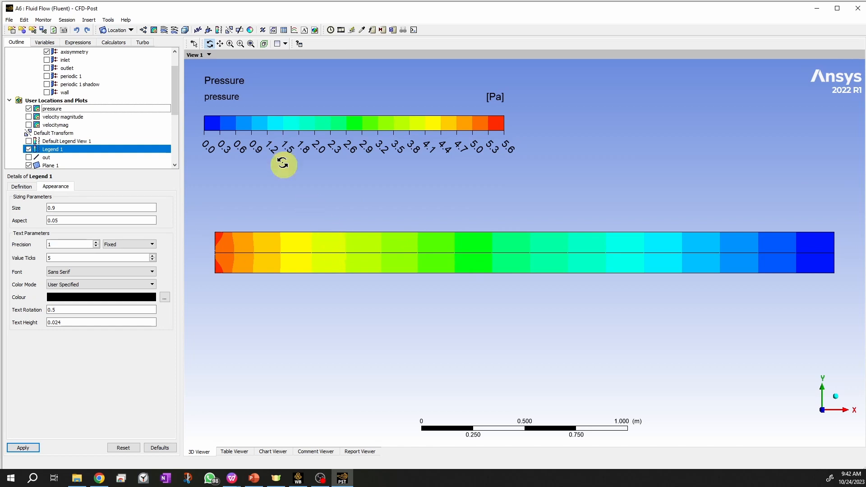
{"action": "left_click", "coordinate": [28, 109]}
{"action": "left_click", "coordinate": [28, 149]}
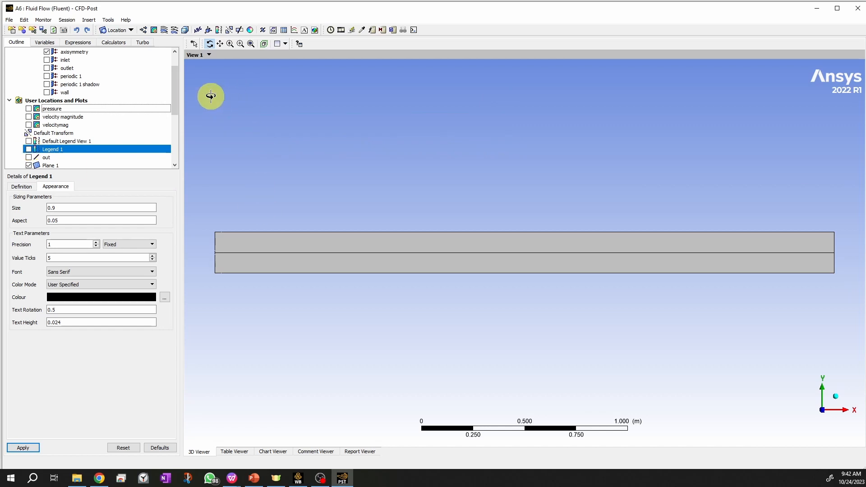
{"action": "left_click", "coordinate": [76, 20]}
{"action": "mouse_move", "coordinate": [90, 21]}
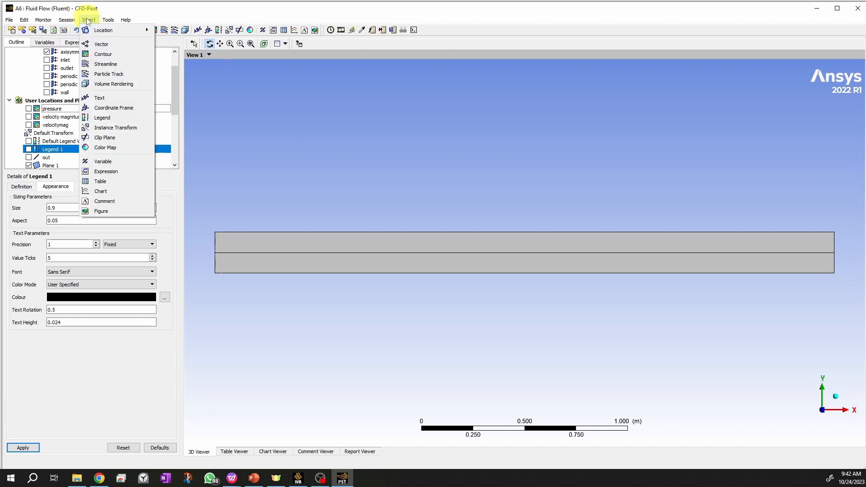
{"action": "left_click", "coordinate": [101, 44]}
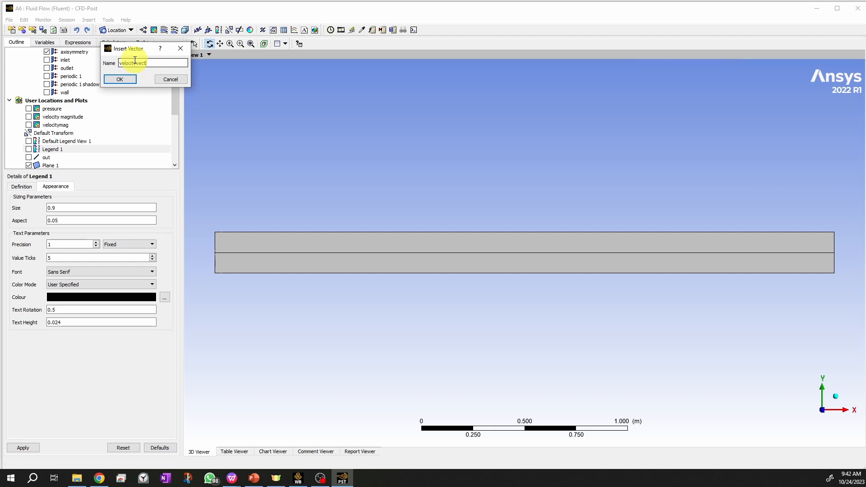
{"action": "left_click", "coordinate": [121, 79]}
{"action": "left_click", "coordinate": [175, 84]}
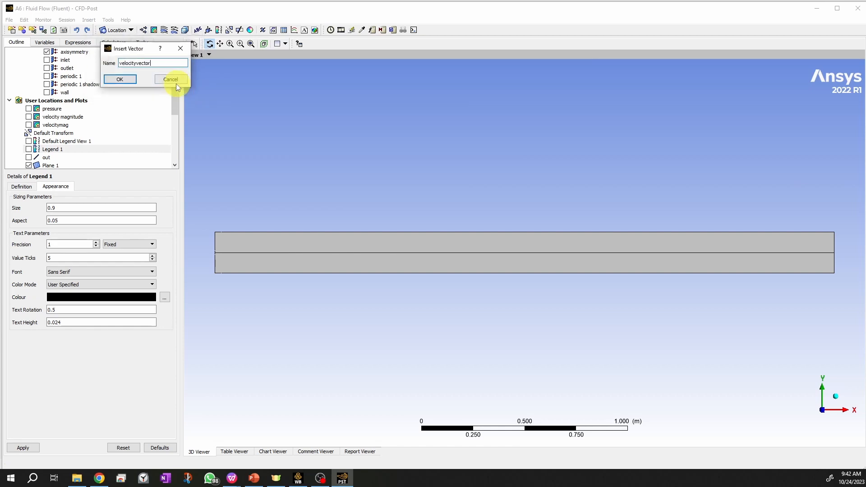
{"action": "left_click", "coordinate": [170, 80]}
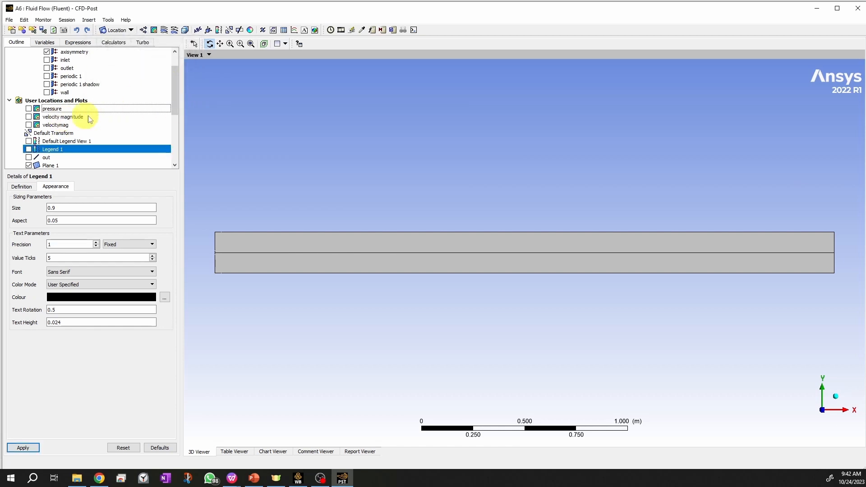
Step: Delete the existing velocityvector plot from the user locations and plots
{"action": "left_click_drag", "start_coordinate": [172, 101], "coordinate": [181, 121]}
{"action": "right_click", "coordinate": [61, 126]}
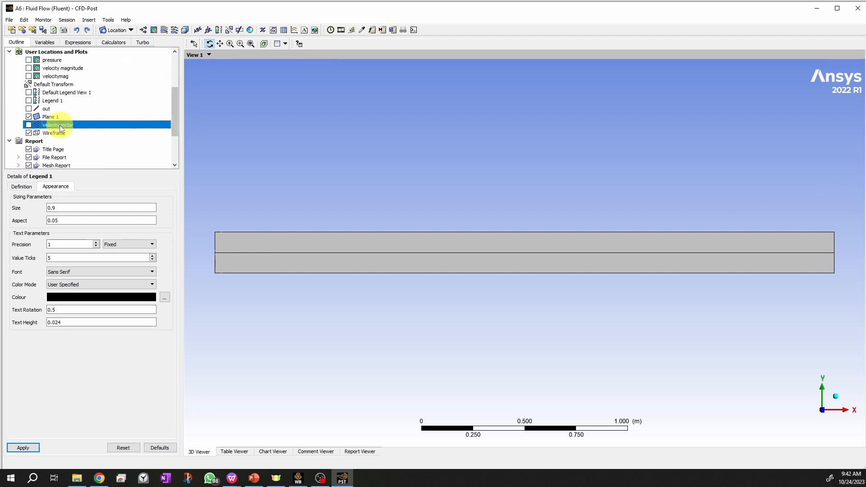
{"action": "left_click", "coordinate": [91, 220]}
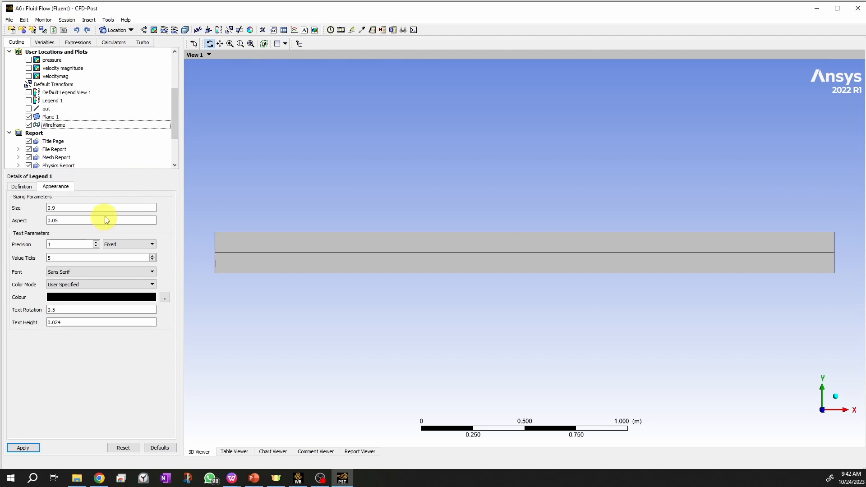
Step: Insert a new vector plot named velocityvector
{"action": "left_click", "coordinate": [88, 19]}
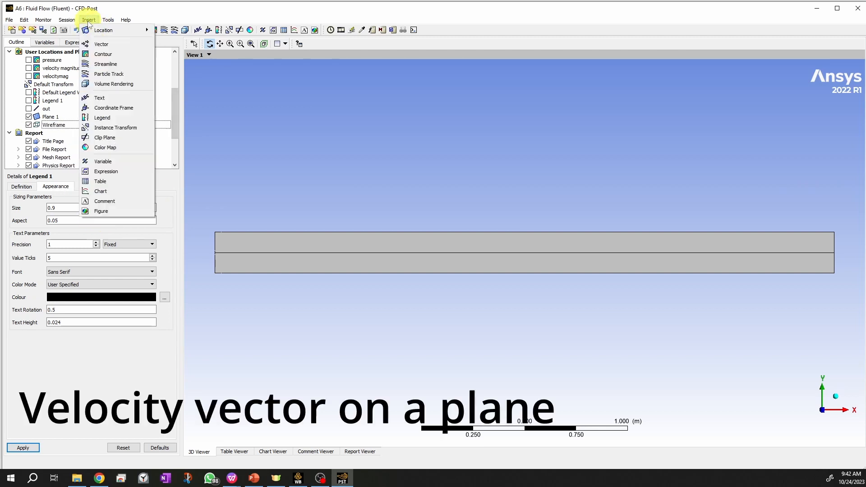
{"action": "left_click", "coordinate": [102, 44]}
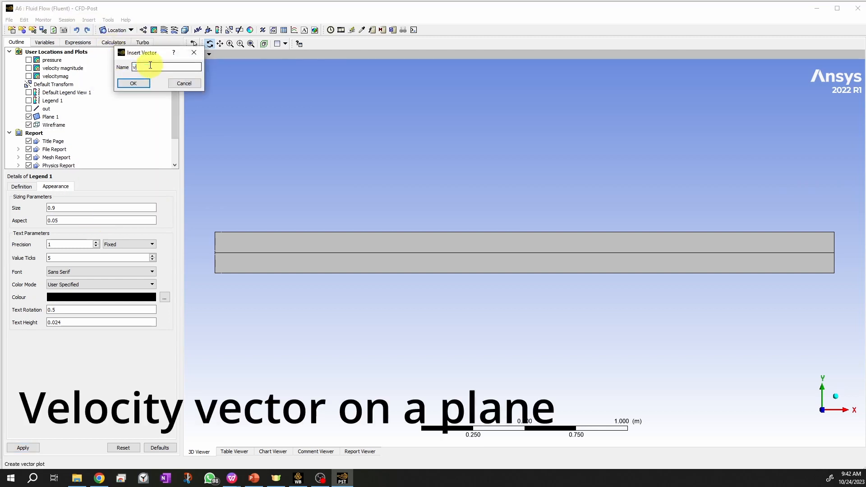
{"action": "type", "text": "velocityvector"}
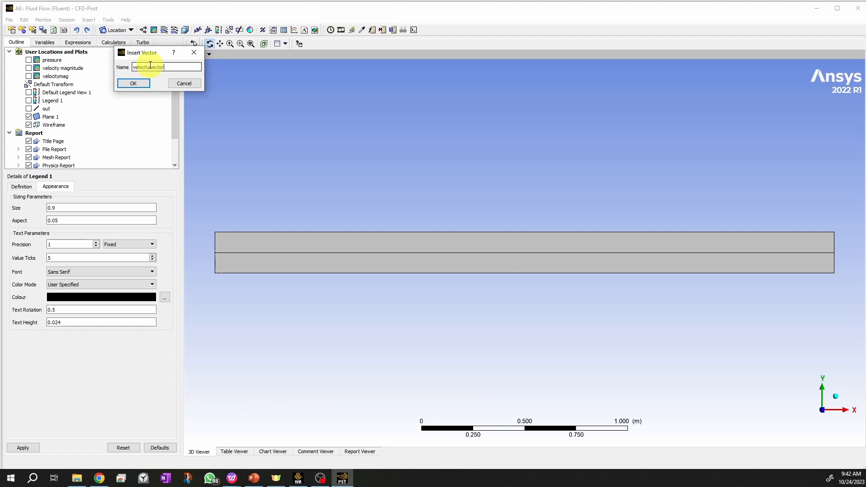
{"action": "left_click", "coordinate": [133, 83]}
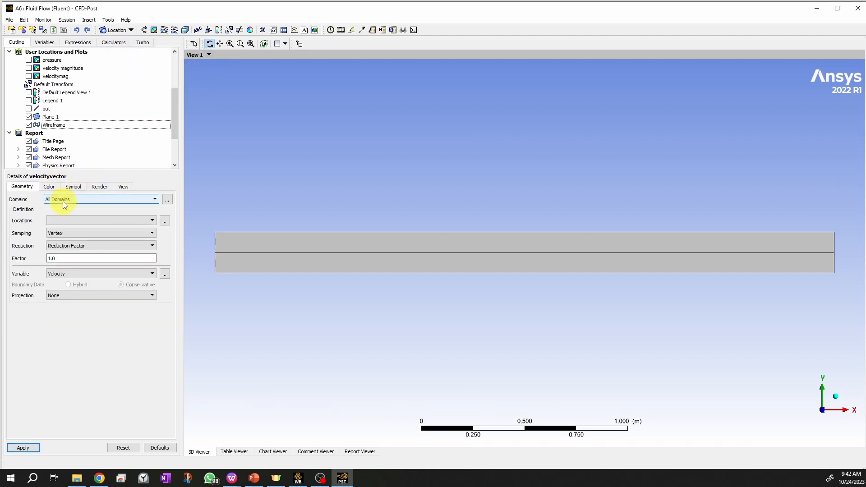
Step: Locate the vector plot on Plane 1 with Velocity as the variable and projection None, and apply it
{"action": "left_click", "coordinate": [72, 220]}
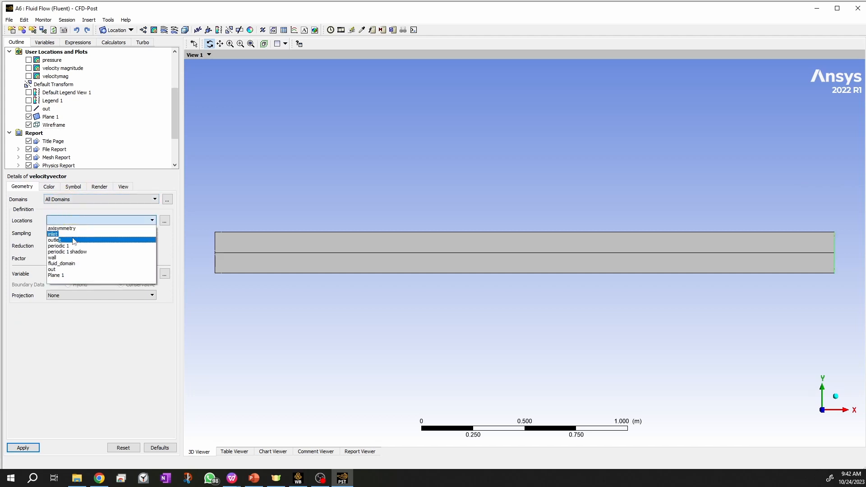
{"action": "left_click", "coordinate": [59, 275]}
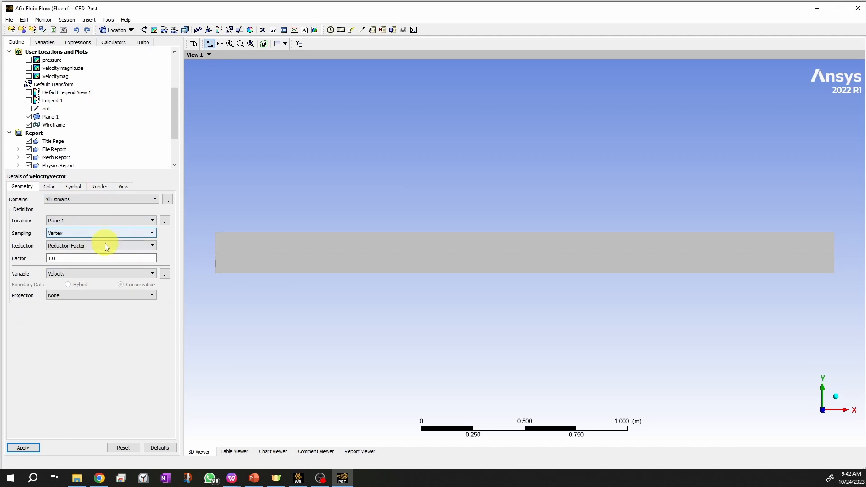
{"action": "left_click", "coordinate": [82, 276]}
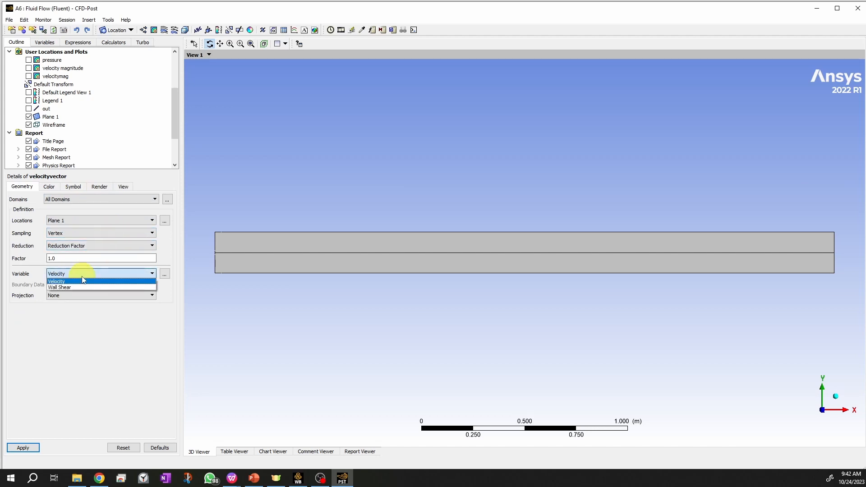
{"action": "left_click", "coordinate": [84, 281]}
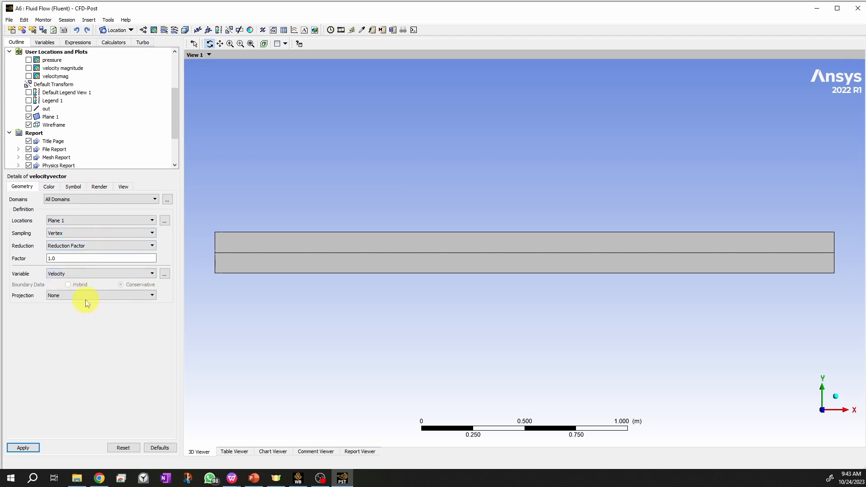
{"action": "left_click", "coordinate": [84, 296]}
{"action": "left_click", "coordinate": [25, 324]}
{"action": "left_click", "coordinate": [28, 446]}
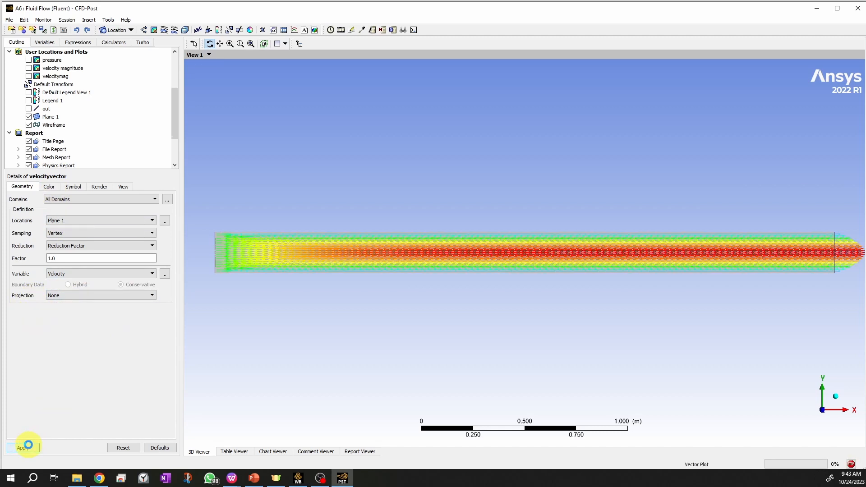
Step: Examine the velocity vectors on the plane, both close up and along the full pipe length
{"action": "scroll", "coordinate": [273, 257], "scroll_direction": "up", "scroll_amount": 1}
{"action": "scroll", "coordinate": [273, 257], "scroll_direction": "up", "scroll_amount": 9}
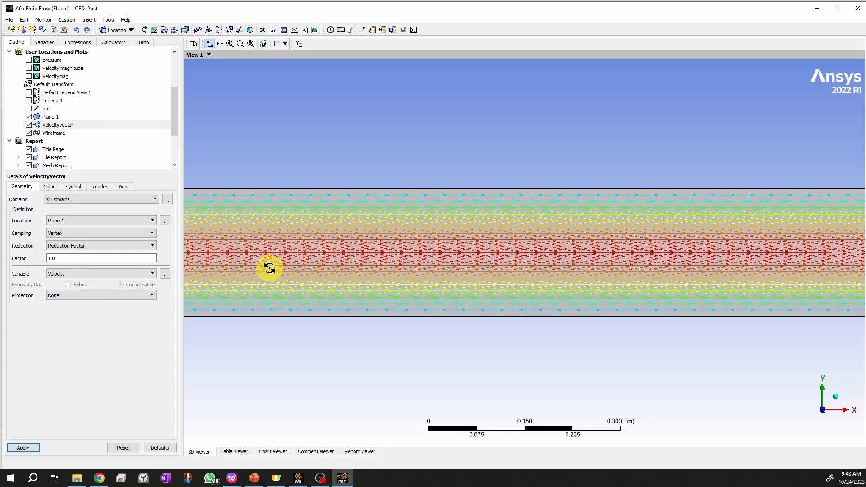
{"action": "scroll", "coordinate": [277, 276], "scroll_direction": "up", "scroll_amount": 3}
{"action": "scroll", "coordinate": [274, 282], "scroll_direction": "up", "scroll_amount": 1}
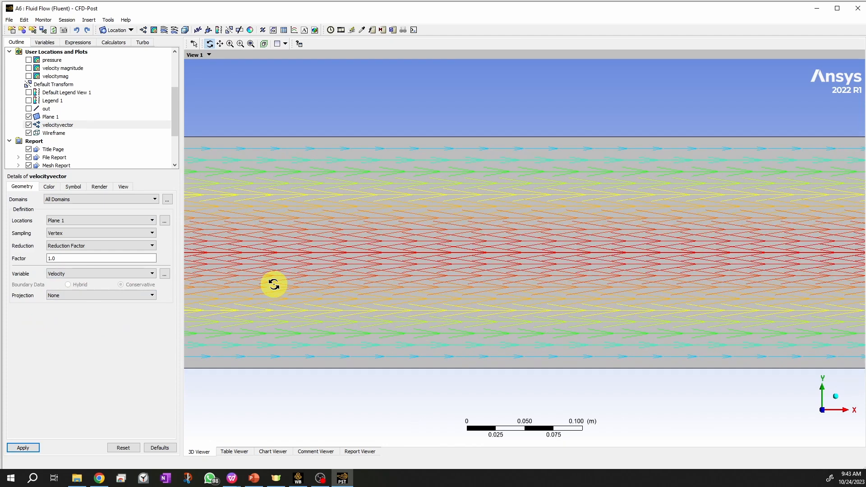
{"action": "scroll", "coordinate": [346, 246], "scroll_direction": "down", "scroll_amount": 3}
{"action": "scroll", "coordinate": [345, 247], "scroll_direction": "down", "scroll_amount": 10}
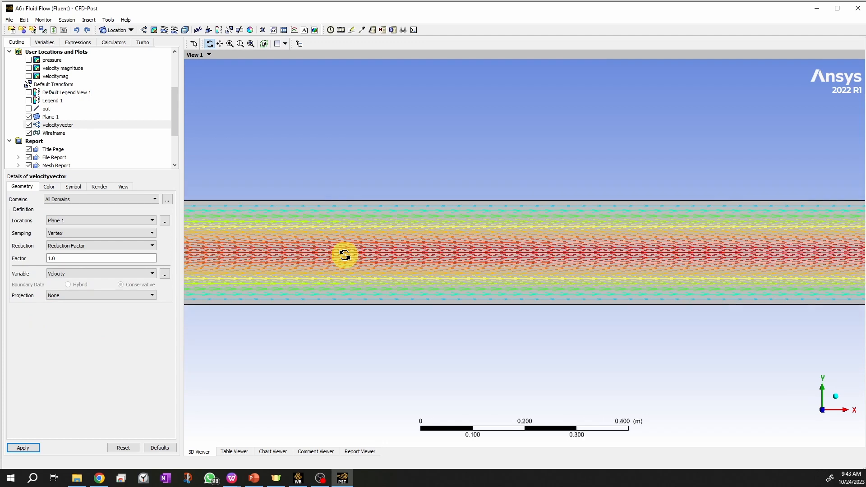
{"action": "scroll", "coordinate": [334, 264], "scroll_direction": "up", "scroll_amount": 1}
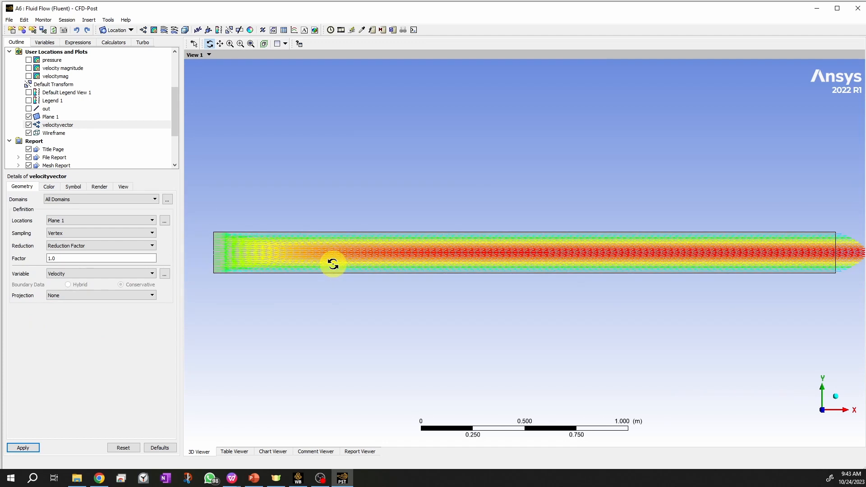
{"action": "scroll", "coordinate": [329, 247], "scroll_direction": "down", "scroll_amount": 2}
{"action": "scroll", "coordinate": [330, 247], "scroll_direction": "up", "scroll_amount": 2}
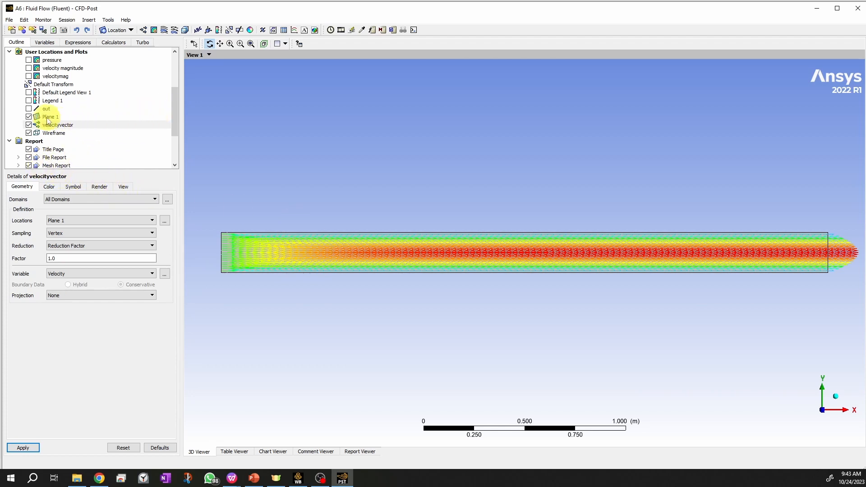
Step: Show the default legend of View 1 for the velocity vector plot
{"action": "left_click", "coordinate": [29, 92]}
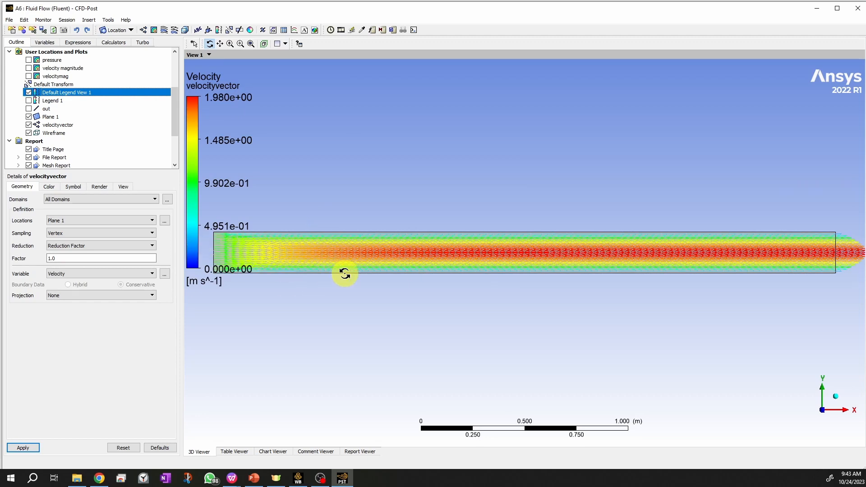
{"action": "scroll", "coordinate": [345, 282], "scroll_direction": "up", "scroll_amount": 3}
{"action": "scroll", "coordinate": [349, 292], "scroll_direction": "up", "scroll_amount": 10}
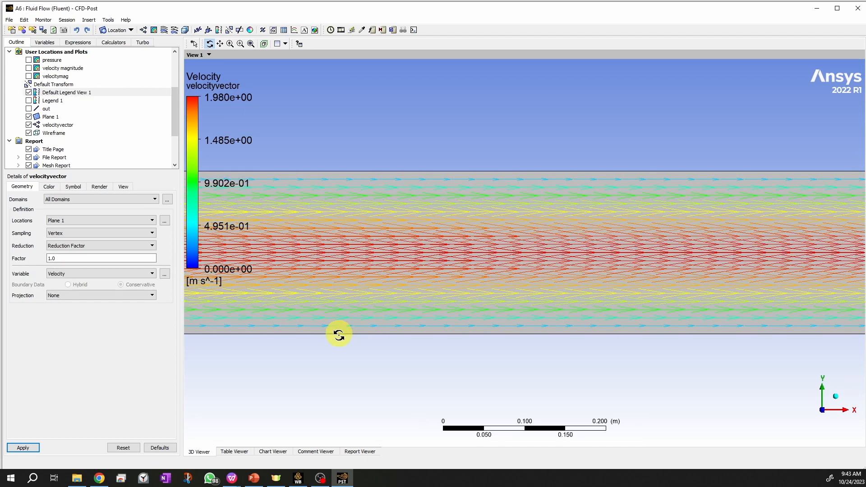
{"action": "scroll", "coordinate": [332, 358], "scroll_direction": "up", "scroll_amount": 2}
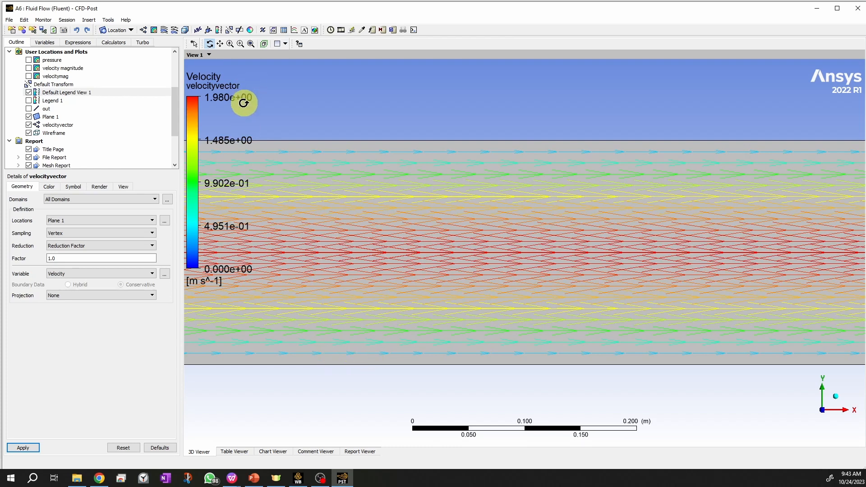
{"action": "scroll", "coordinate": [294, 182], "scroll_direction": "down", "scroll_amount": 10}
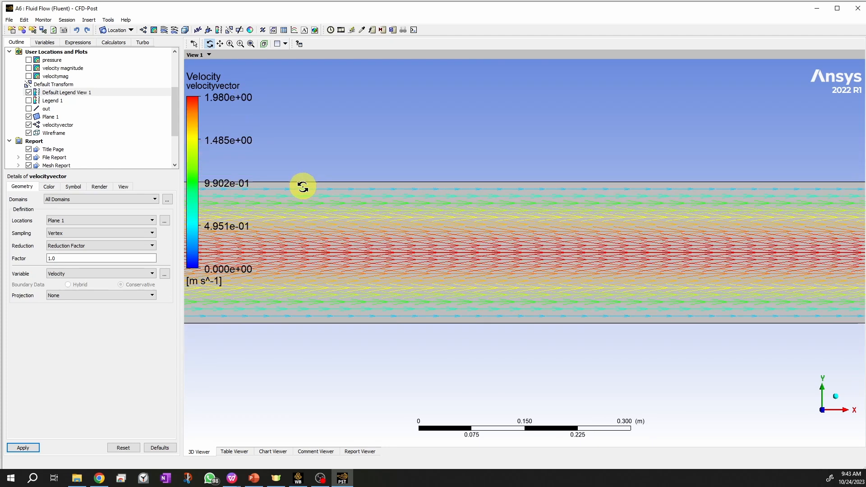
Step: Review the velocityvector plot's render, symbol, view and geometry settings, including its projection options
{"action": "scroll", "coordinate": [308, 192], "scroll_direction": "down", "scroll_amount": 4}
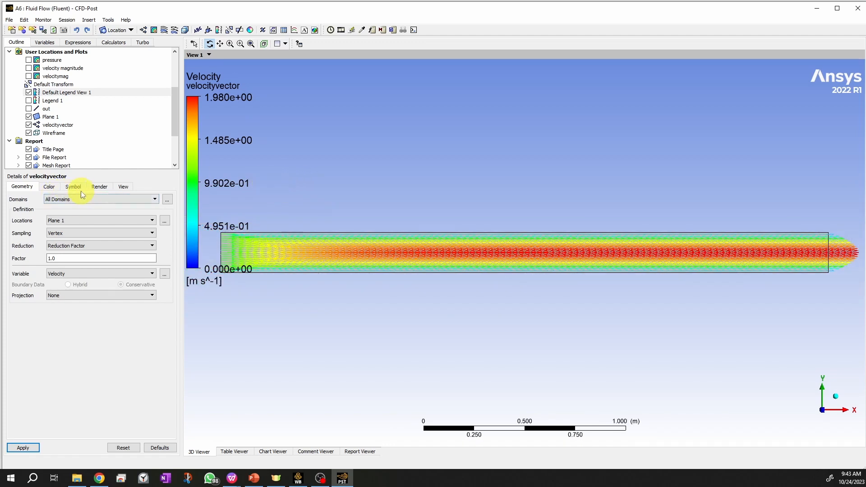
{"action": "left_click", "coordinate": [122, 187]}
{"action": "left_click", "coordinate": [100, 187]}
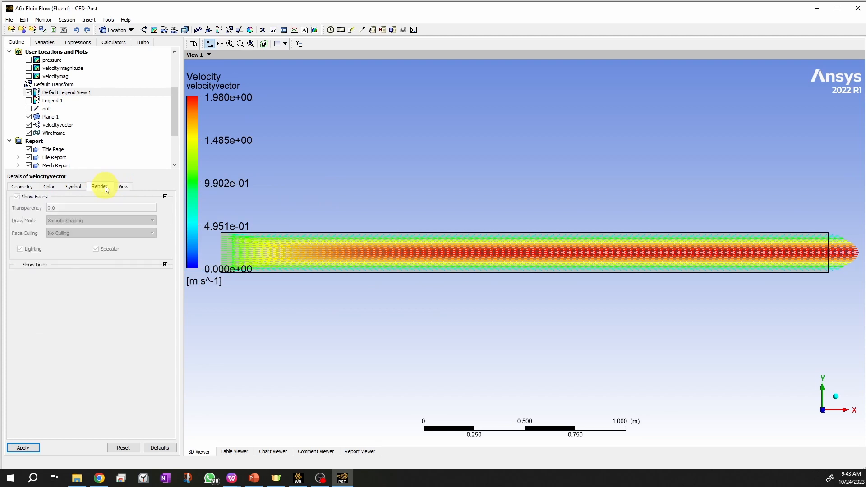
{"action": "left_click", "coordinate": [75, 187]}
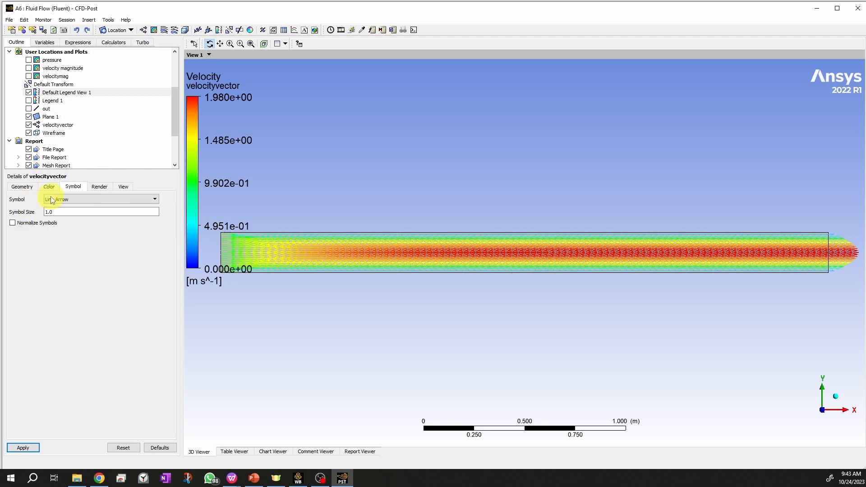
{"action": "left_click", "coordinate": [122, 187]}
{"action": "left_click", "coordinate": [34, 188]}
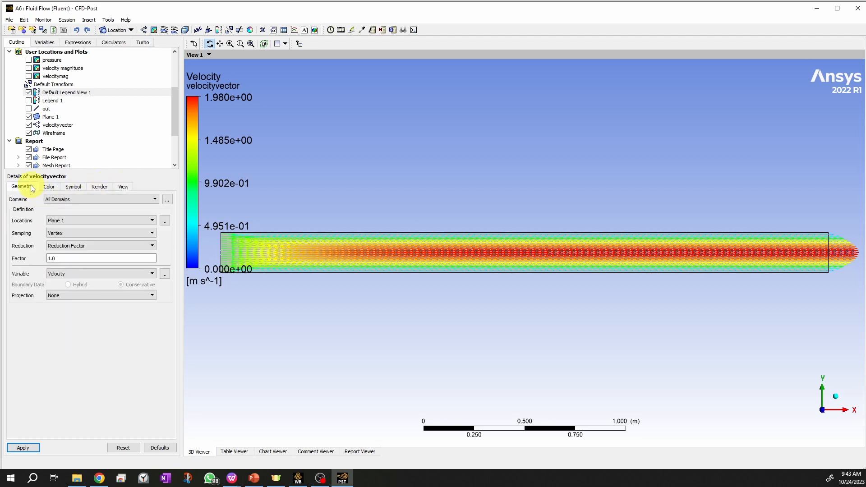
{"action": "left_click", "coordinate": [107, 294]}
{"action": "left_click", "coordinate": [25, 323]}
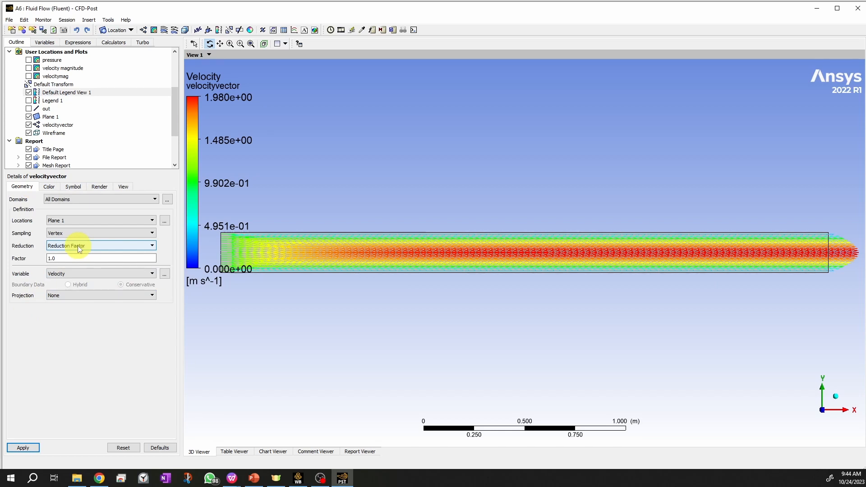
Step: Try the Constant color mode on the velocityvector plot and apply it
{"action": "left_click", "coordinate": [49, 188]}
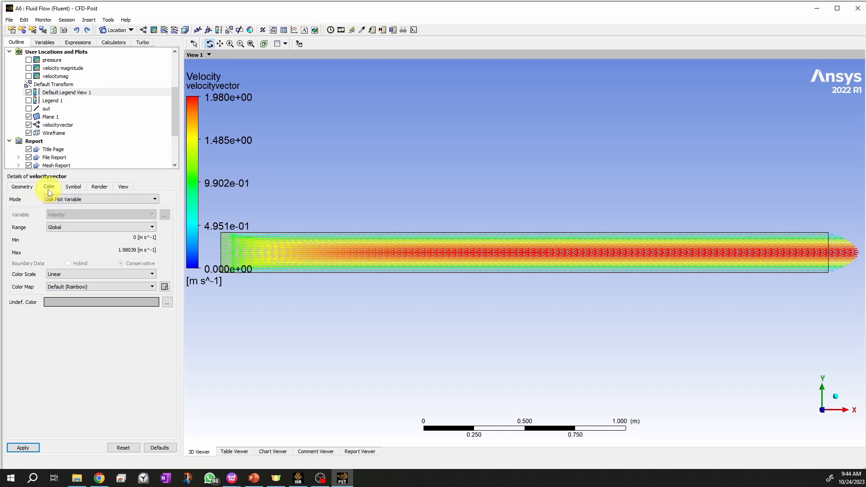
{"action": "left_click", "coordinate": [93, 202]}
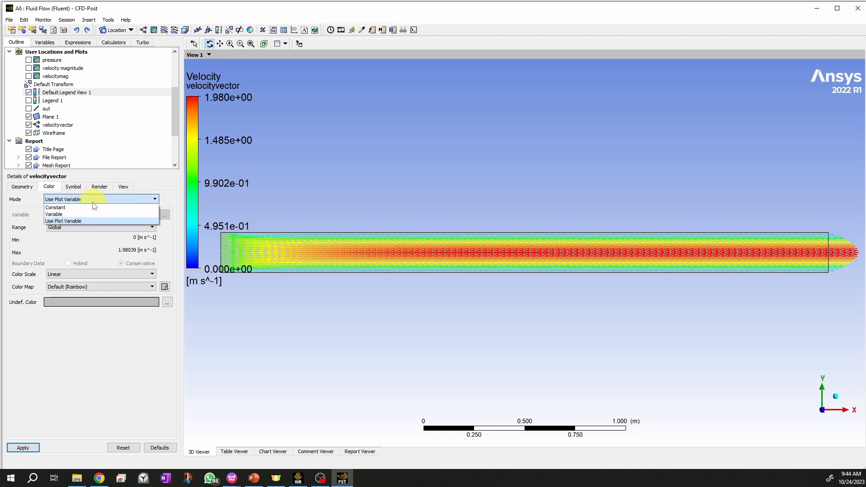
{"action": "left_click", "coordinate": [91, 214]}
{"action": "left_click", "coordinate": [86, 199]}
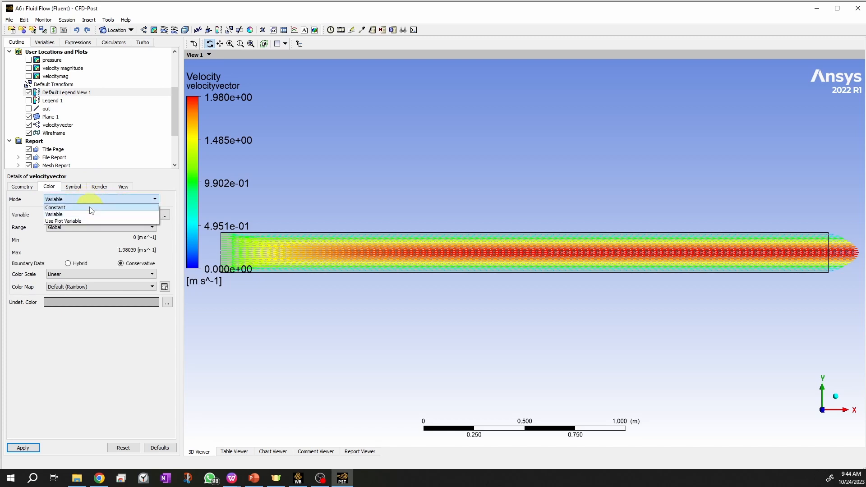
{"action": "left_click", "coordinate": [67, 207]}
{"action": "left_click", "coordinate": [23, 448]}
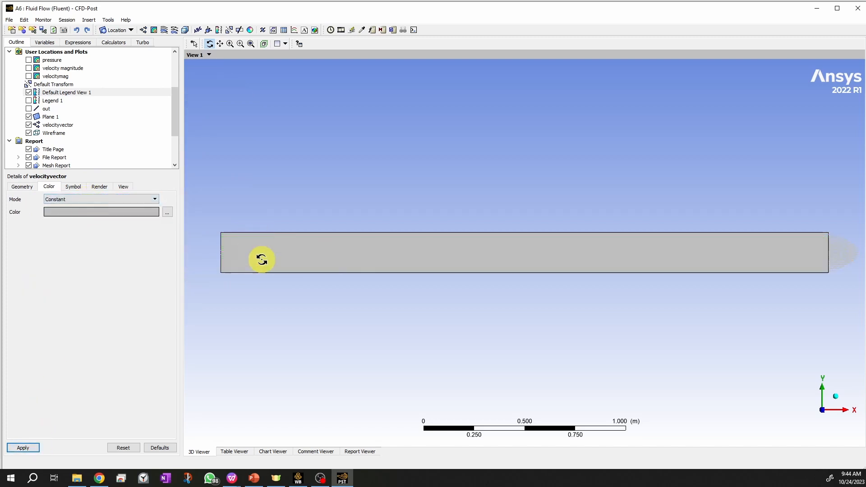
Step: Apply the Variable color mode to the velocityvector plot, and set its mode back to Use Plot Variable
{"action": "left_click", "coordinate": [80, 199]}
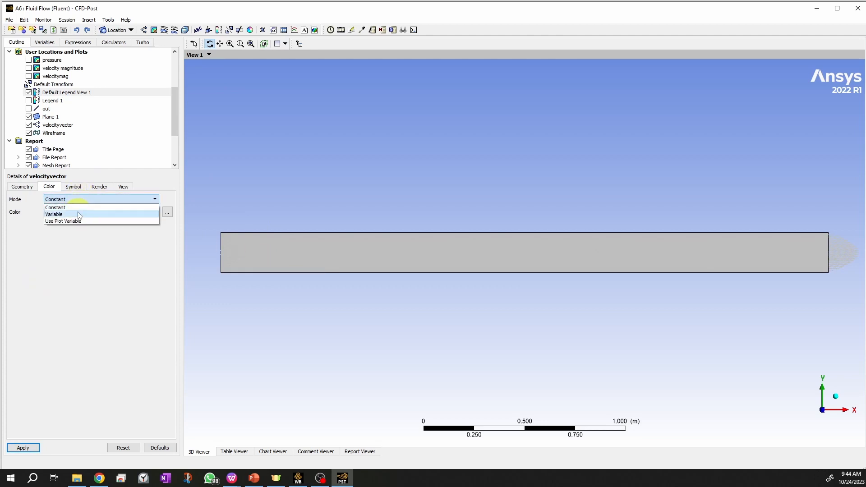
{"action": "left_click", "coordinate": [79, 214]}
{"action": "left_click", "coordinate": [26, 449]}
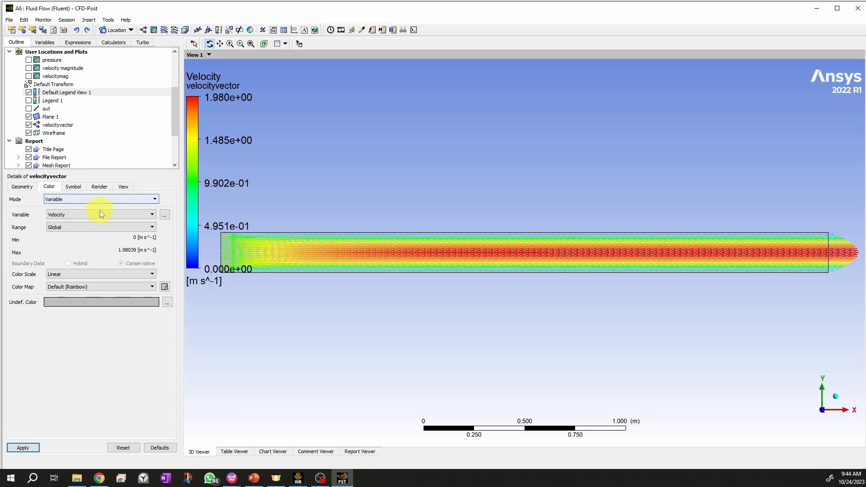
{"action": "left_click", "coordinate": [97, 199]}
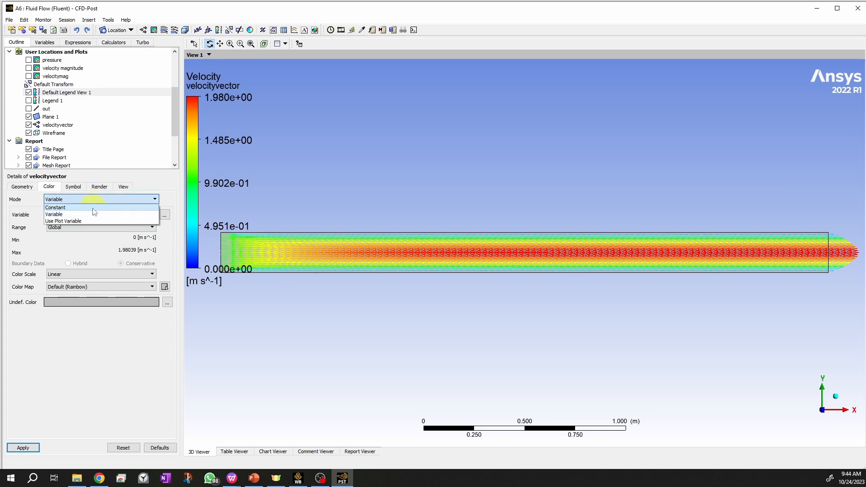
{"action": "left_click", "coordinate": [90, 221]}
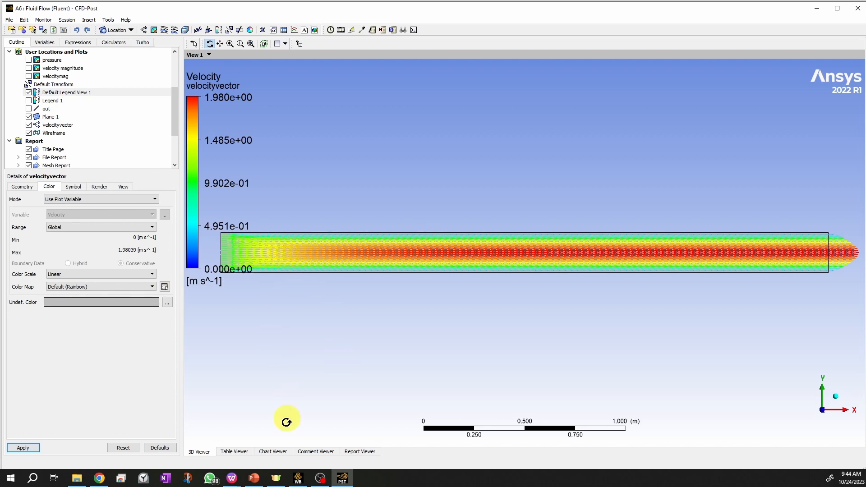
Step: Switch to PowerPoint to review the Theory slide on flow in a pipe's entrance region, and return to CFD-Post
{"action": "left_click", "coordinate": [254, 478]}
{"action": "left_click", "coordinate": [120, 177]}
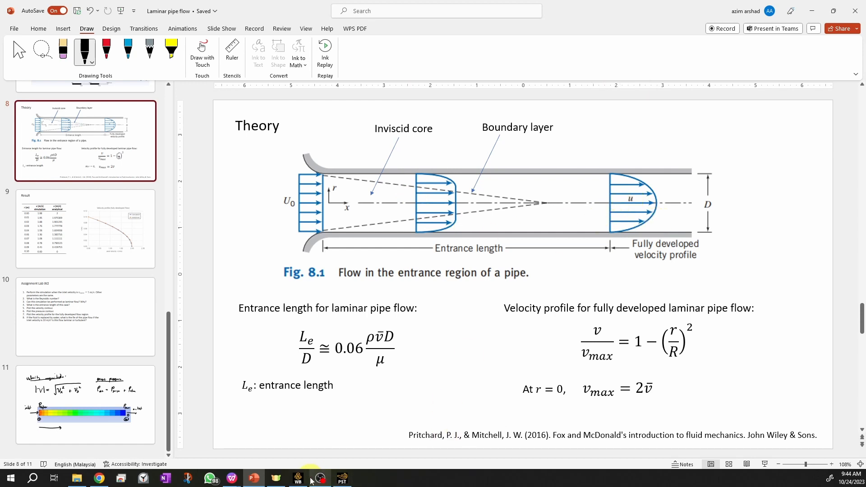
{"action": "left_click", "coordinate": [342, 478]}
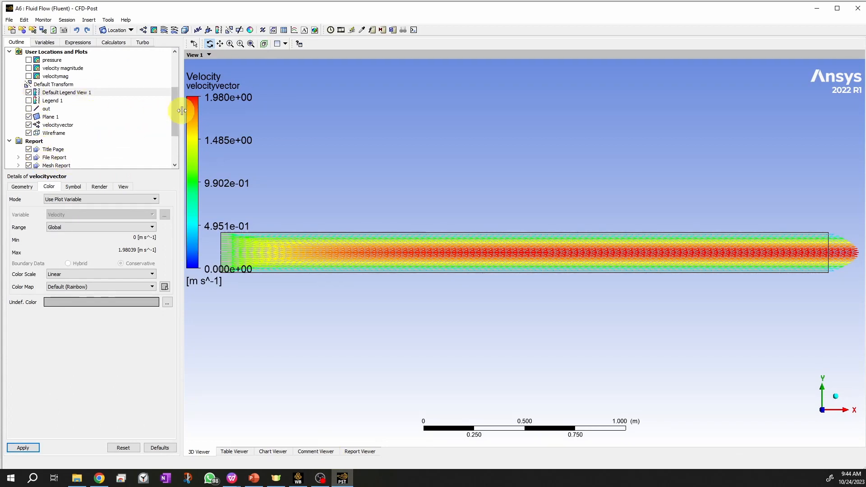
Step: Hide the velocityvector plot and capture a snip of the plain pipe geometry with Snip & Sketch
{"action": "mouse_move", "coordinate": [175, 111]}
{"action": "left_mouse_down"}
{"action": "mouse_move", "coordinate": [175, 127]}
{"action": "mouse_move", "coordinate": [176, 69]}
{"action": "mouse_move", "coordinate": [177, 111]}
{"action": "left_mouse_up"}
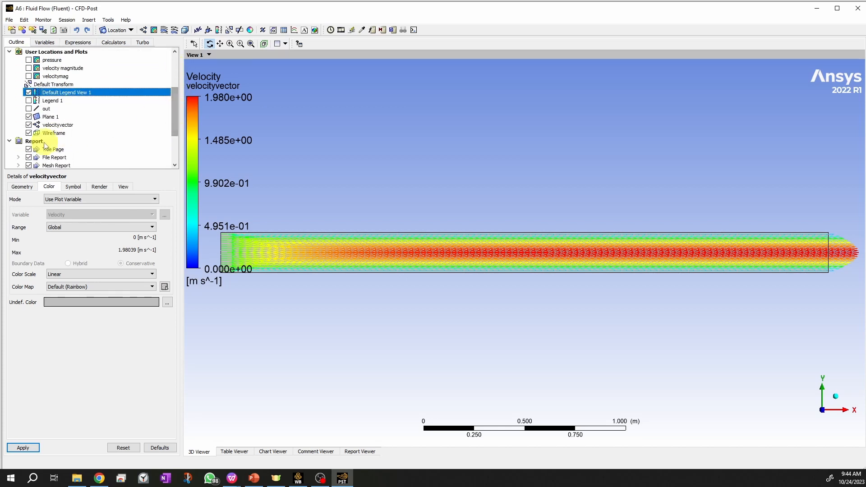
{"action": "left_click", "coordinate": [29, 125]}
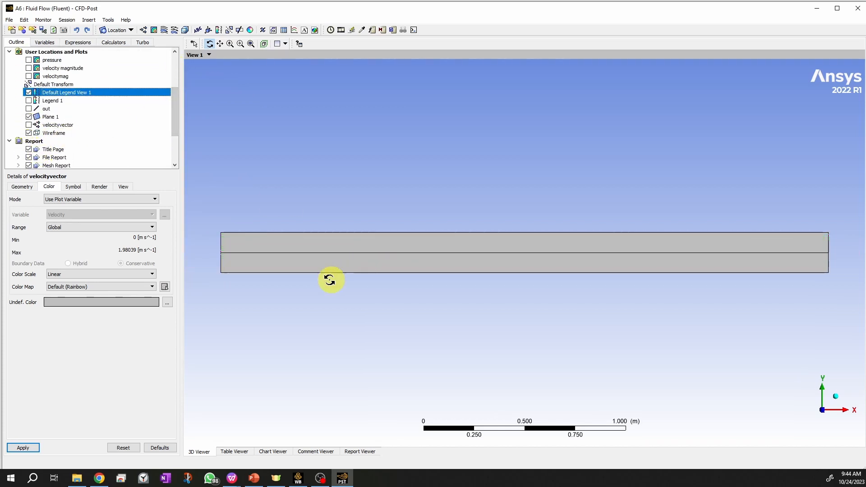
{"action": "left_click", "coordinate": [188, 478]}
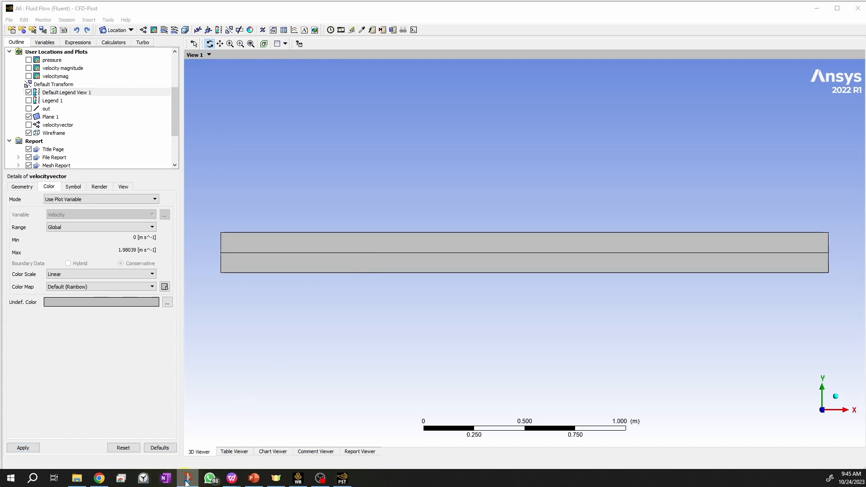
{"action": "key", "text": "ctrl+n"}
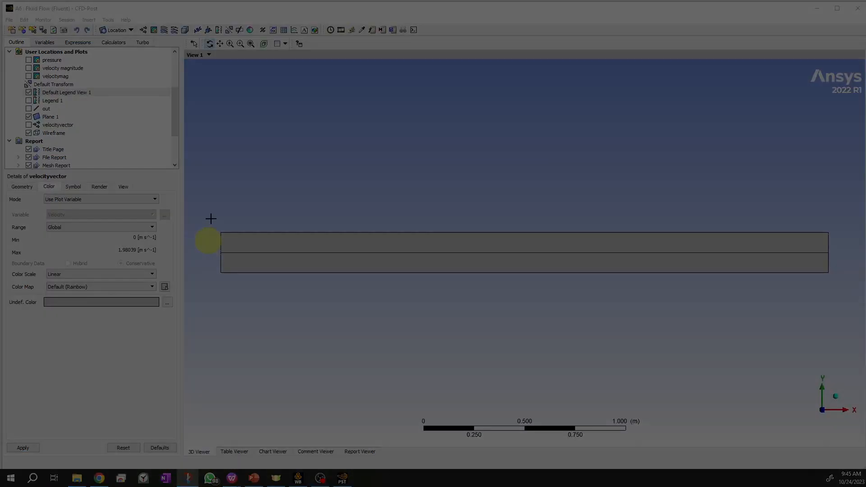
{"action": "mouse_move", "coordinate": [211, 218]}
{"action": "left_mouse_down"}
{"action": "mouse_move", "coordinate": [325, 273]}
{"action": "mouse_move", "coordinate": [789, 294]}
{"action": "left_mouse_up"}
{"action": "left_click_drag", "start_coordinate": [841, 290], "coordinate": [841, 290]}
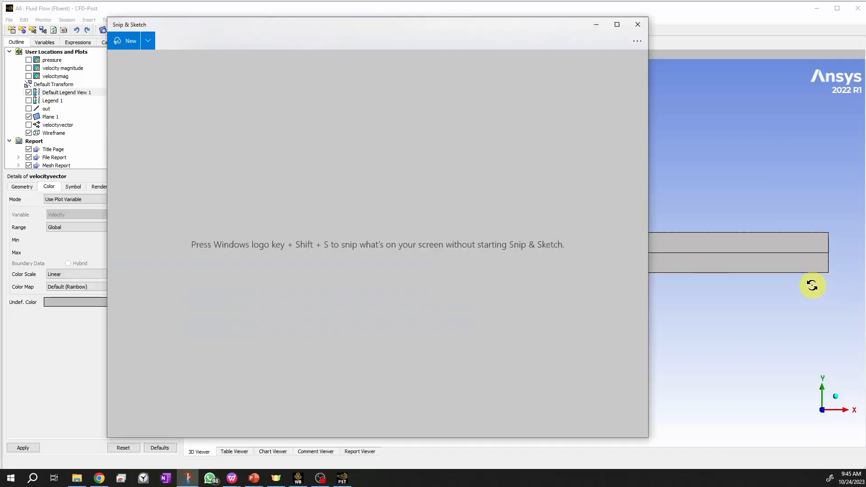
Step: Switch to PowerPoint, add a new slide after slide 11, and paste the pipe snip onto it
{"action": "left_click", "coordinate": [254, 479]}
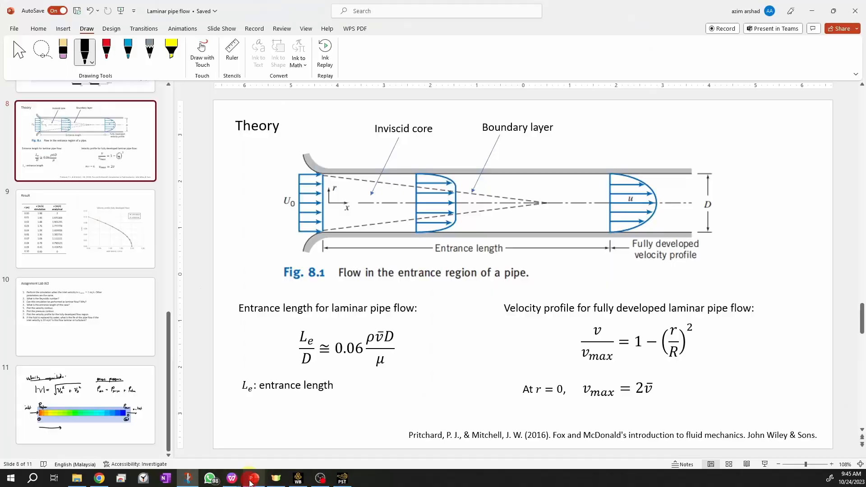
{"action": "right_click", "coordinate": [120, 452]}
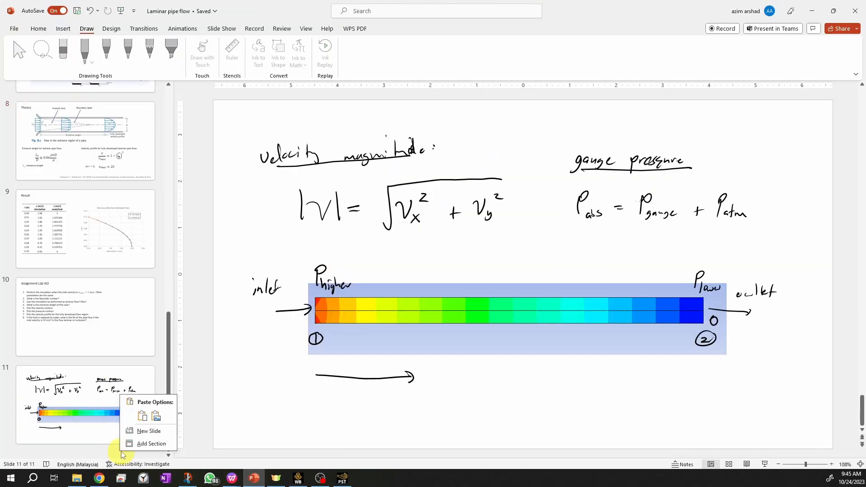
{"action": "left_click", "coordinate": [155, 428]}
{"action": "right_click", "coordinate": [324, 232]}
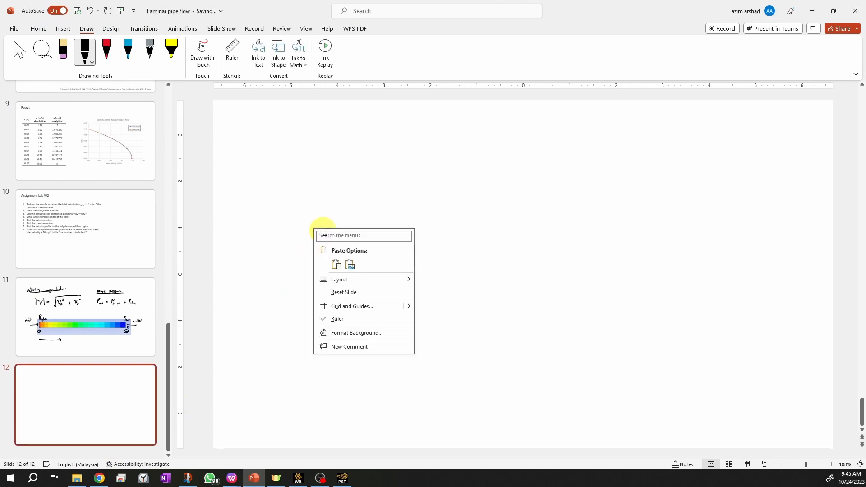
{"action": "left_click", "coordinate": [339, 264]}
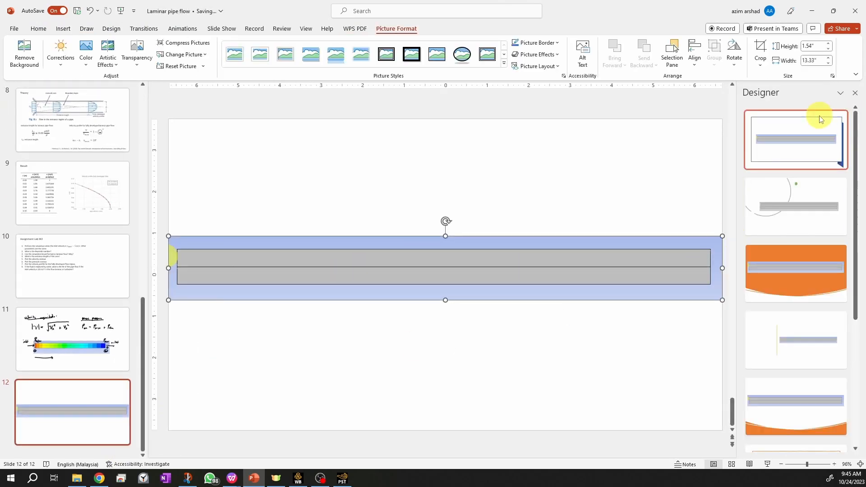
{"action": "left_click", "coordinate": [855, 92]}
{"action": "left_click", "coordinate": [516, 195]}
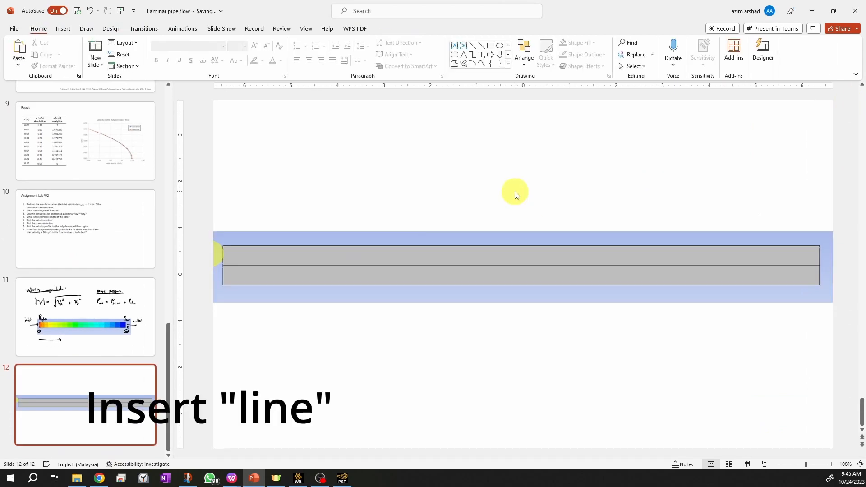
Step: Draw a vertical pen line with velocity arrows across the pipe's middle and label it "Velocity vector at x="
{"action": "left_click", "coordinate": [63, 29]}
{"action": "left_click", "coordinate": [87, 29]}
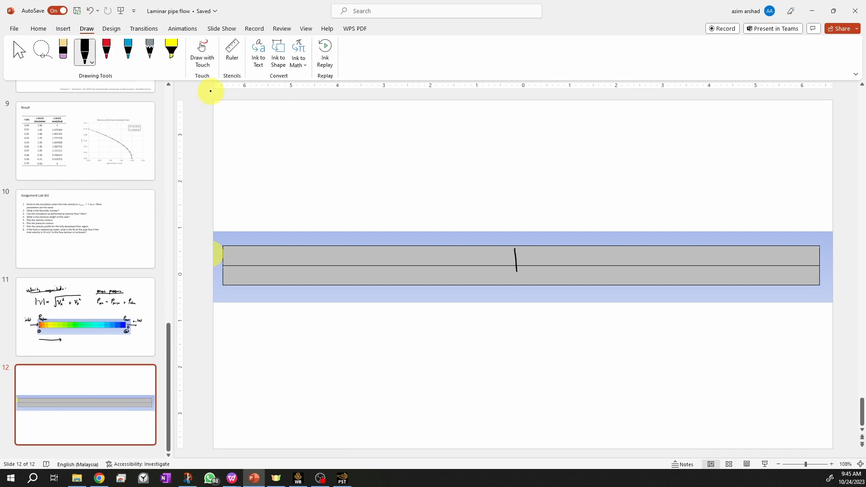
{"action": "left_click_drag", "start_coordinate": [517, 271], "coordinate": [516, 284]}
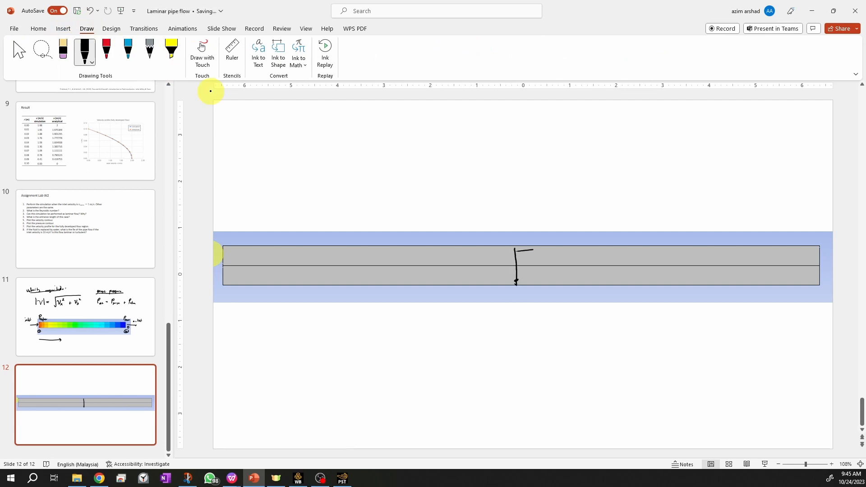
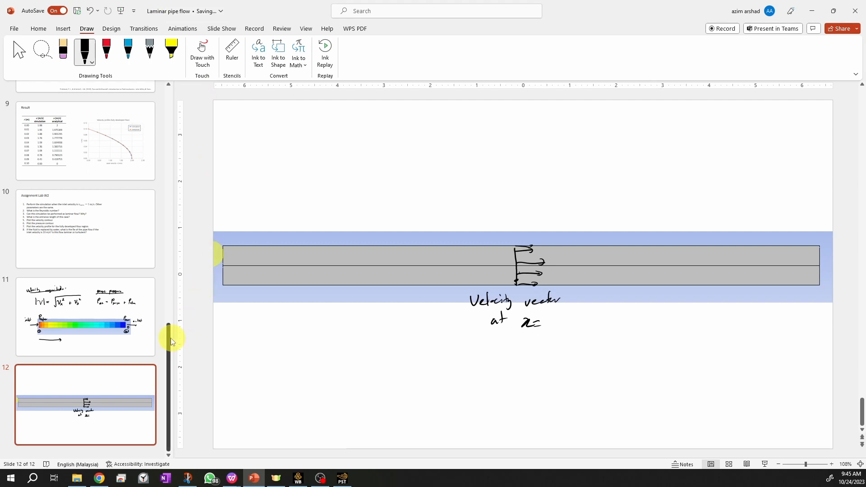
Step: Check the pipe length on the Problem Description slide and complete the handwritten x position on slide 12 as 1.5 m
{"action": "left_click_drag", "start_coordinate": [170, 339], "coordinate": [175, 129]}
{"action": "left_click", "coordinate": [130, 203]}
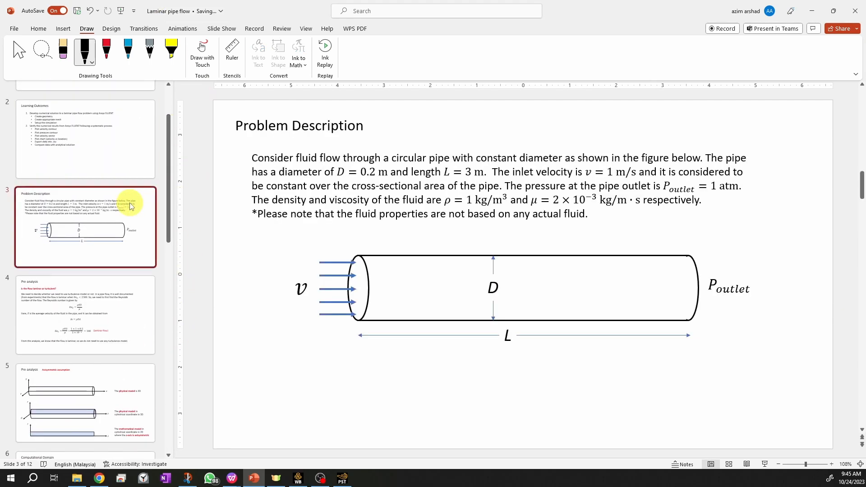
{"action": "scroll", "coordinate": [122, 257], "scroll_direction": "down", "scroll_amount": 10}
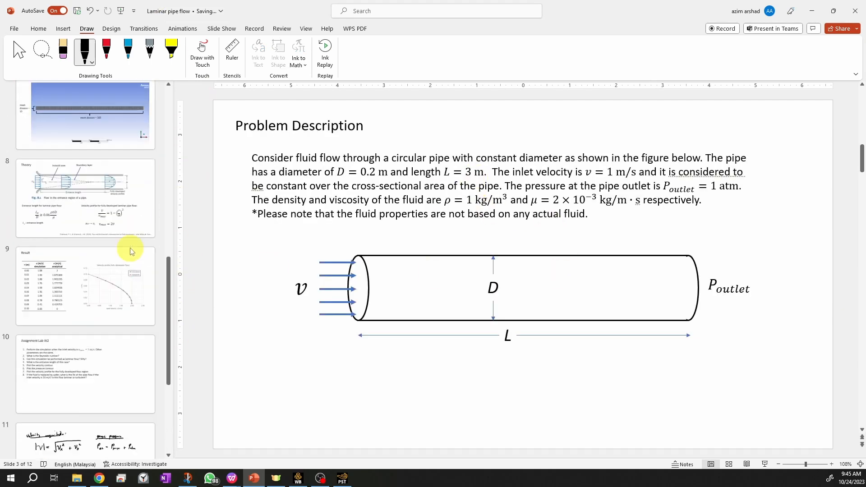
{"action": "left_click", "coordinate": [126, 433]}
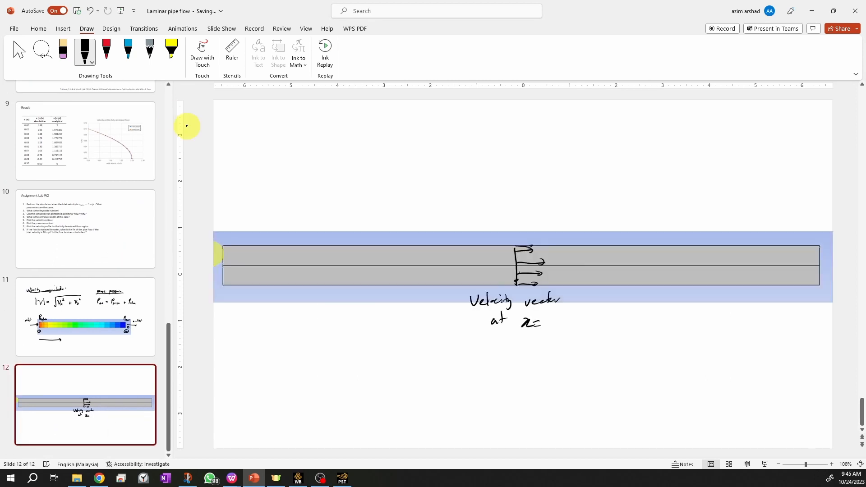
{"action": "mouse_move", "coordinate": [546, 321]}
{"action": "left_mouse_down"}
{"action": "mouse_move", "coordinate": [545, 331]}
{"action": "mouse_move", "coordinate": [563, 316]}
{"action": "left_mouse_up"}
{"action": "left_click", "coordinate": [551, 326]}
{"action": "left_click_drag", "start_coordinate": [570, 321], "coordinate": [579, 328]}
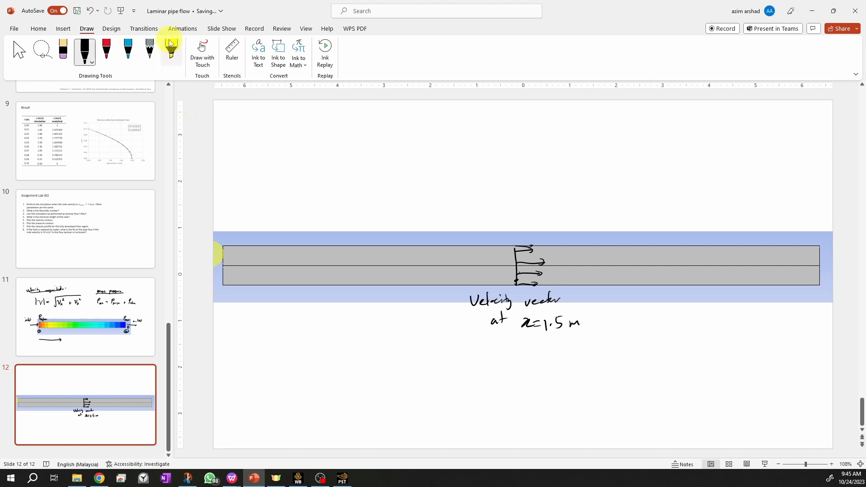
Step: Switch to CFD-Post and insert a new line location named midline
{"action": "left_click", "coordinate": [341, 481]}
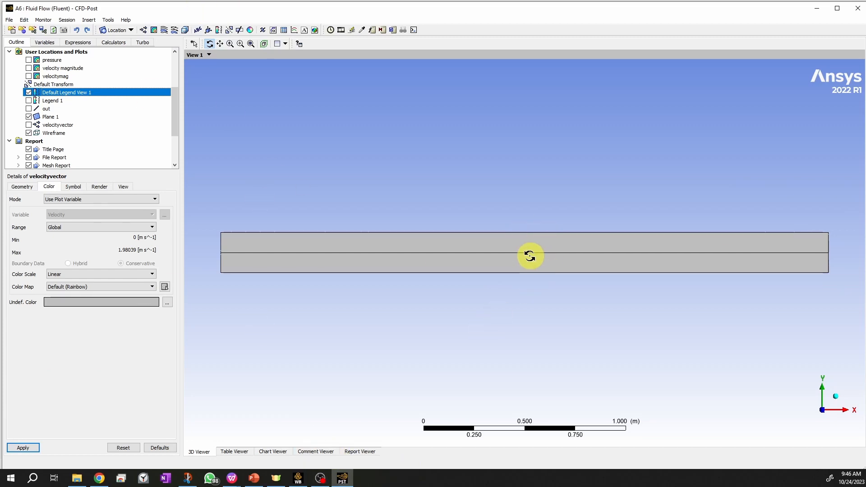
{"action": "left_click", "coordinate": [85, 20]}
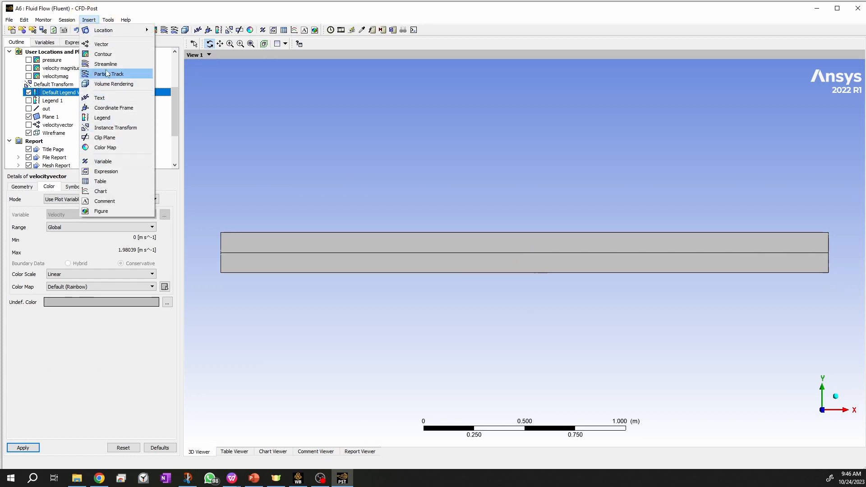
{"action": "left_click", "coordinate": [110, 30]}
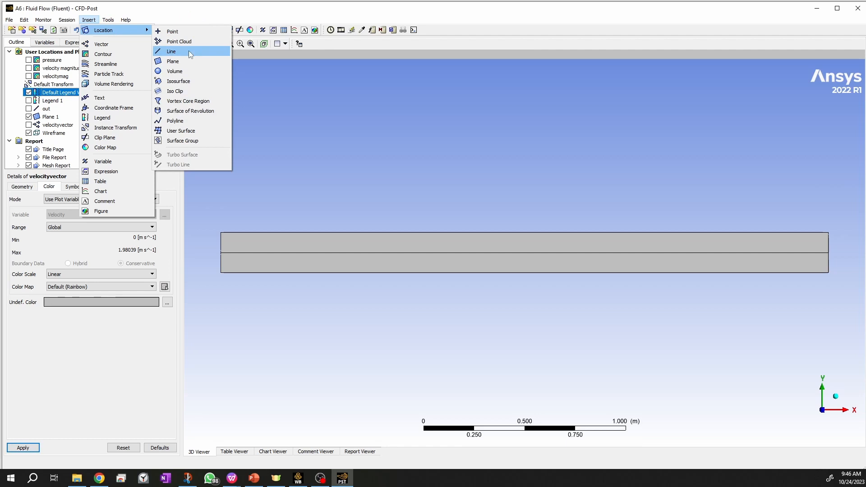
{"action": "left_click", "coordinate": [190, 52]}
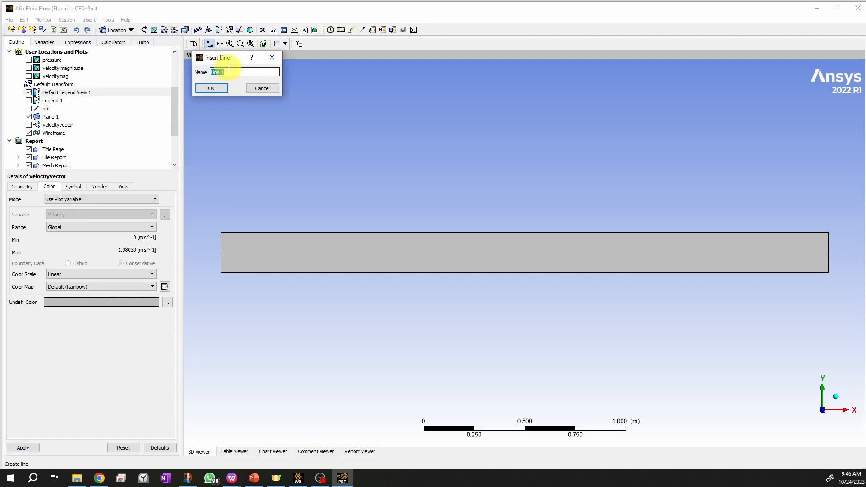
{"action": "type", "text": "midline"}
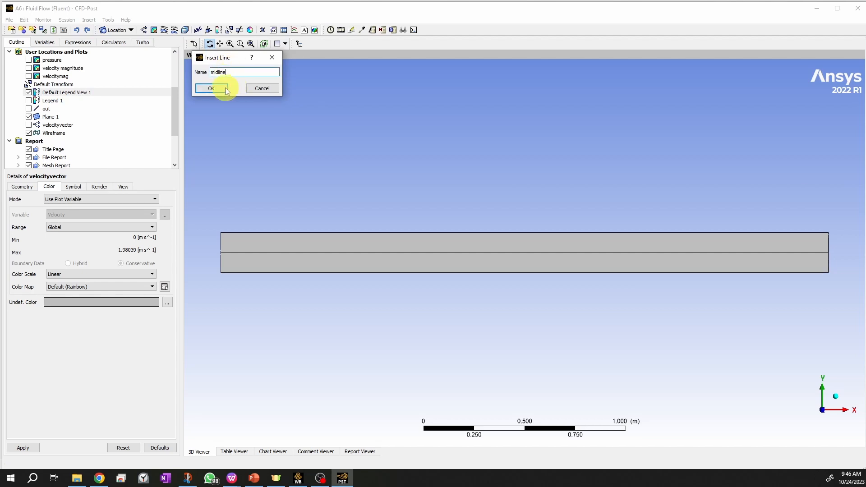
Step: Create the new line named midline and set the X coordinate of its Point 2 to 1.5
{"action": "left_click", "coordinate": [224, 88]}
{"action": "left_click", "coordinate": [63, 234]}
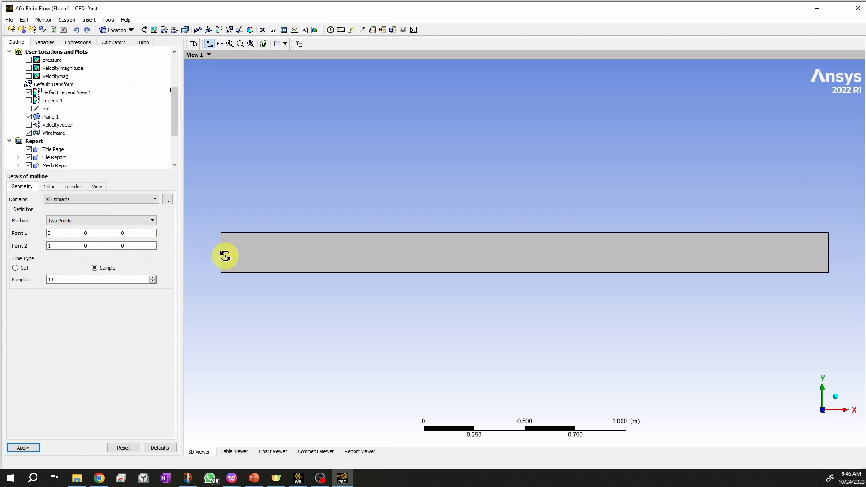
{"action": "left_click", "coordinate": [150, 235]}
{"action": "left_click", "coordinate": [67, 246]}
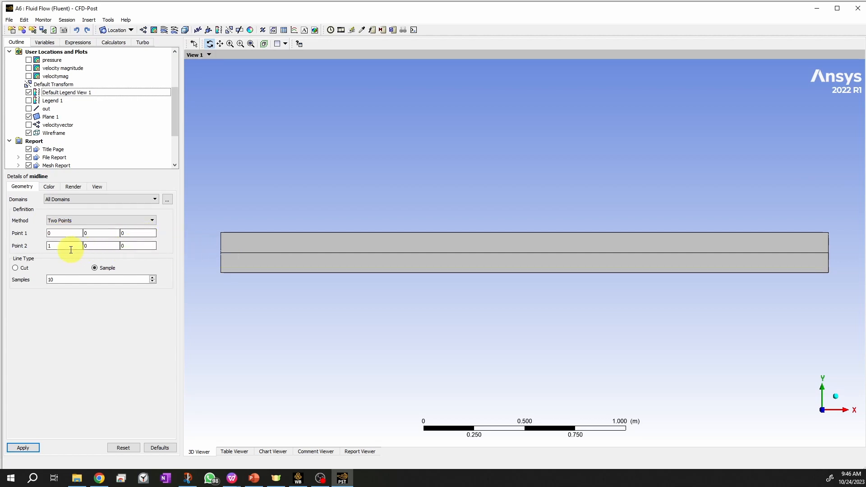
{"action": "left_click", "coordinate": [69, 244]}
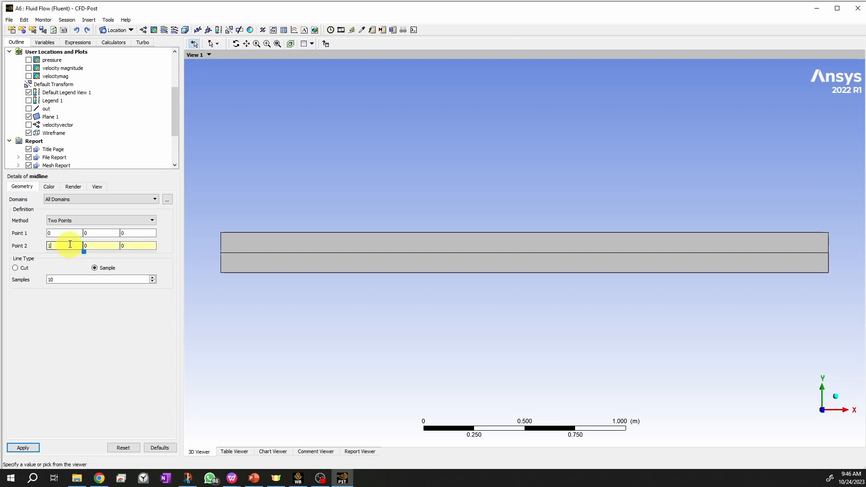
{"action": "left_click", "coordinate": [97, 247]}
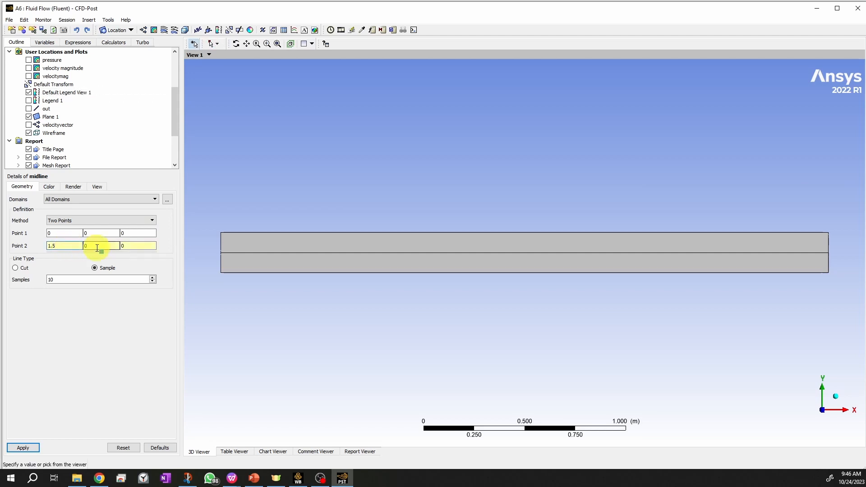
{"action": "left_click", "coordinate": [118, 347]}
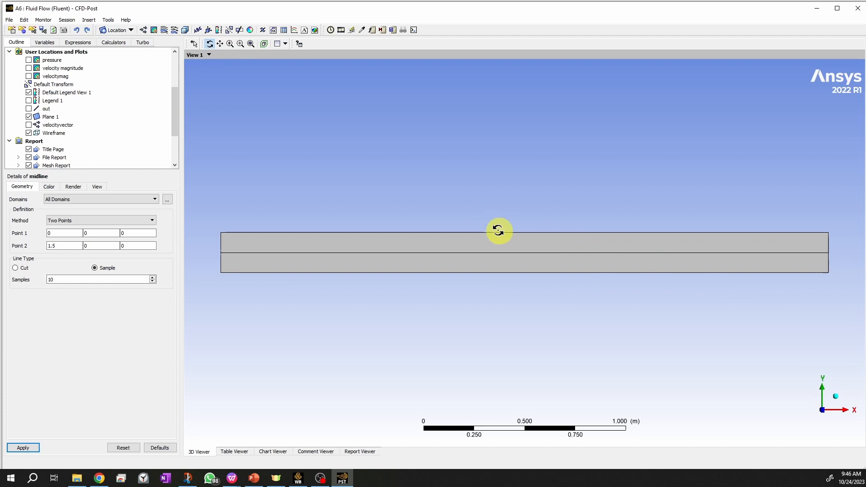
Step: Set the X coordinate of the midline's Point 1 to 1.5
{"action": "left_click", "coordinate": [53, 233]}
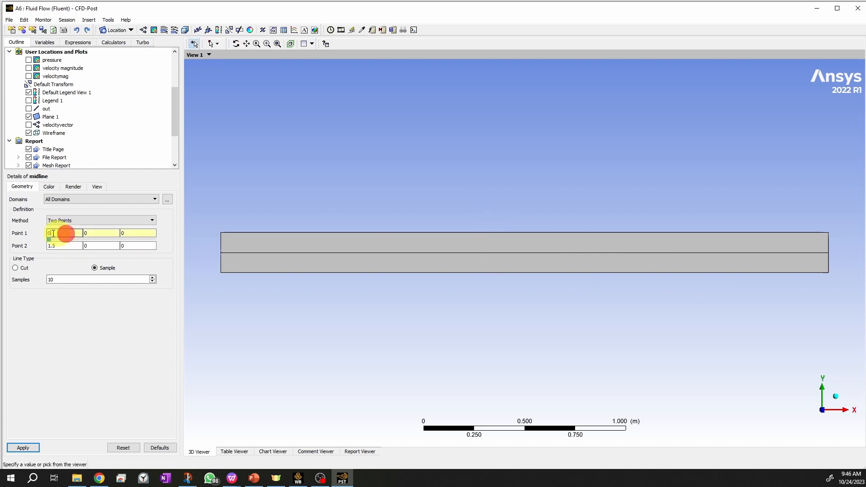
{"action": "left_click_drag", "start_coordinate": [54, 233], "coordinate": [35, 234]}
{"action": "type", "text": "1.5"}
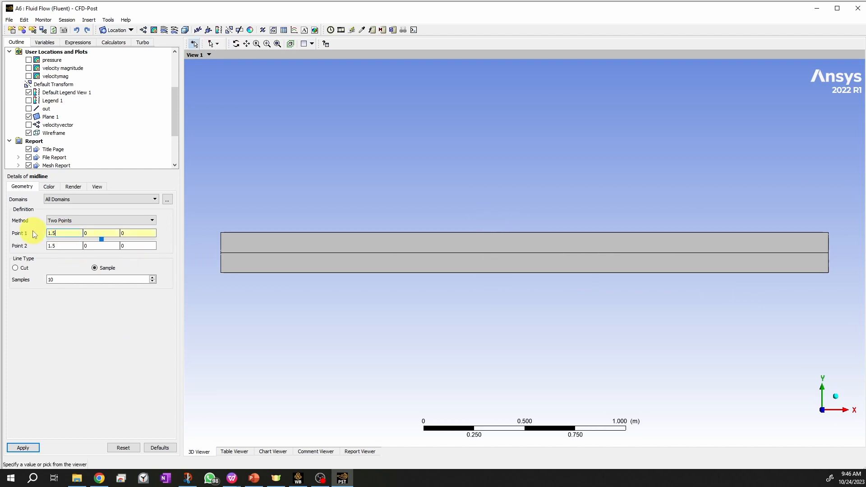
{"action": "left_click", "coordinate": [60, 243]}
{"action": "left_click", "coordinate": [60, 233]}
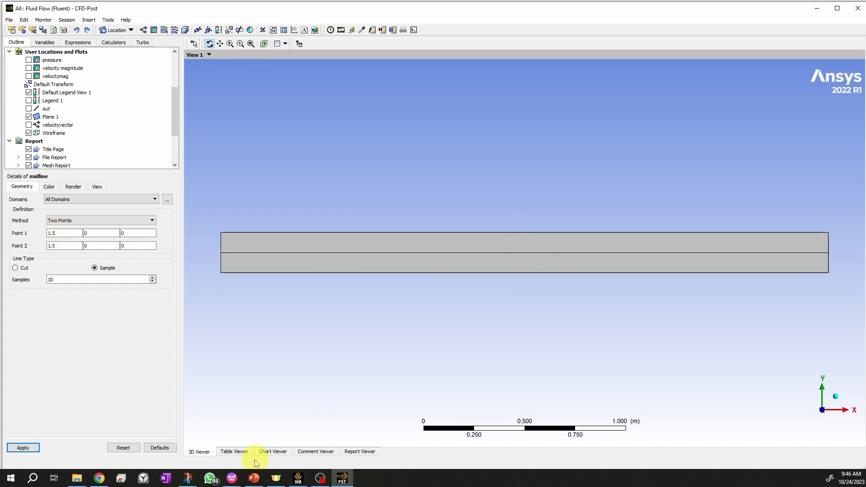
Step: Switch to the PowerPoint presentation, check the pipe dimensions on the Problem Description slide and return to slide 12
{"action": "left_click", "coordinate": [254, 478]}
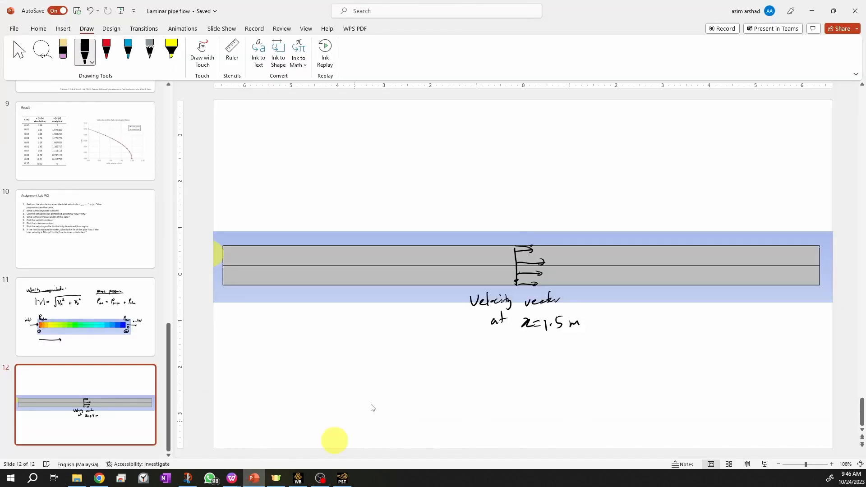
{"action": "scroll", "coordinate": [97, 253], "scroll_direction": "up", "scroll_amount": 15}
{"action": "left_click", "coordinate": [97, 303]}
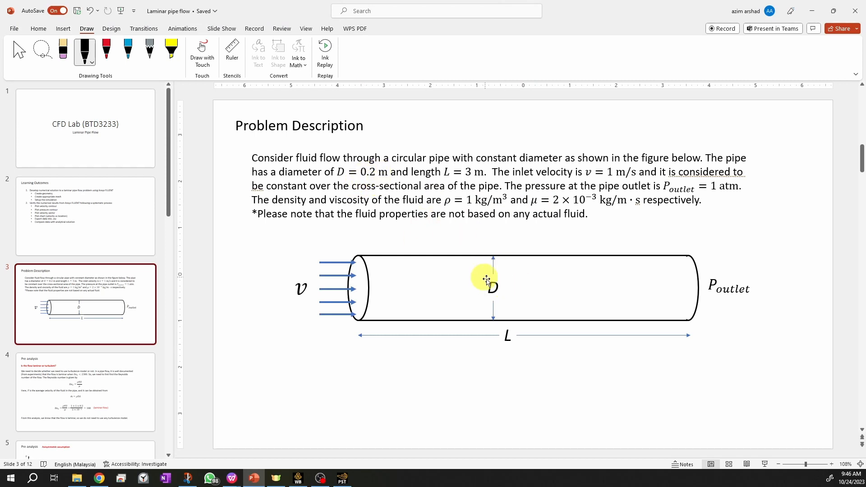
{"action": "scroll", "coordinate": [136, 270], "scroll_direction": "down", "scroll_amount": 10}
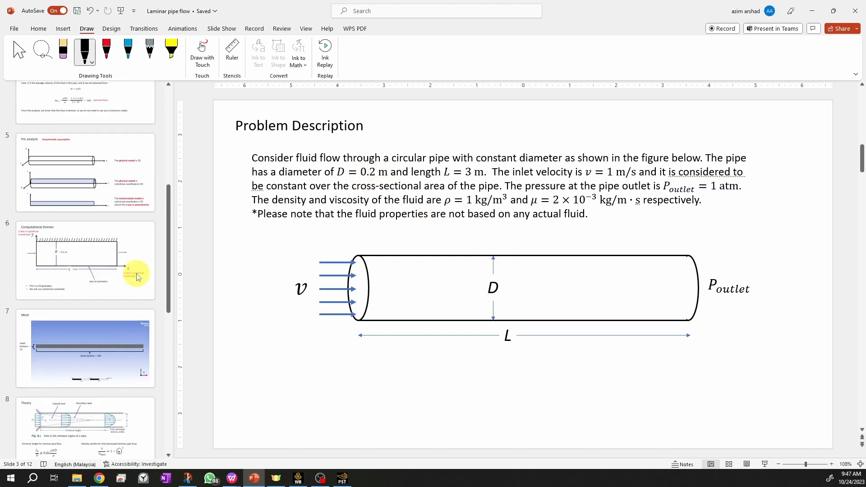
{"action": "left_click", "coordinate": [133, 396]}
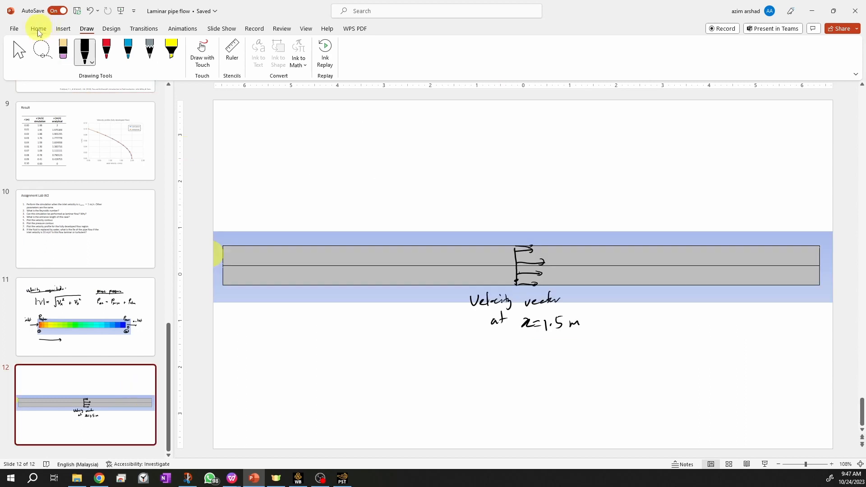
Step: Erase the handwritten velocity vector note and arrows from the pipe drawing on slide 12
{"action": "left_click", "coordinate": [63, 51]}
{"action": "left_click_drag", "start_coordinate": [473, 301], "coordinate": [578, 324]}
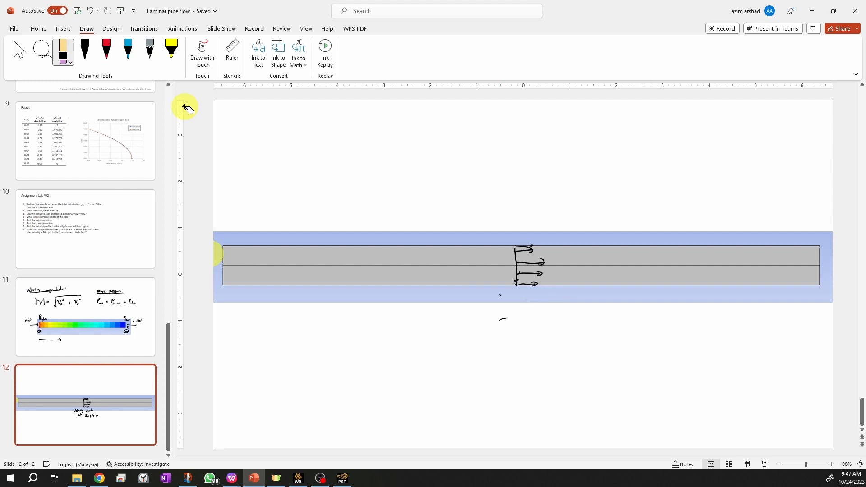
{"action": "mouse_move", "coordinate": [516, 283]}
{"action": "left_mouse_down"}
{"action": "mouse_move", "coordinate": [540, 273]}
{"action": "mouse_move", "coordinate": [532, 262]}
{"action": "left_mouse_up"}
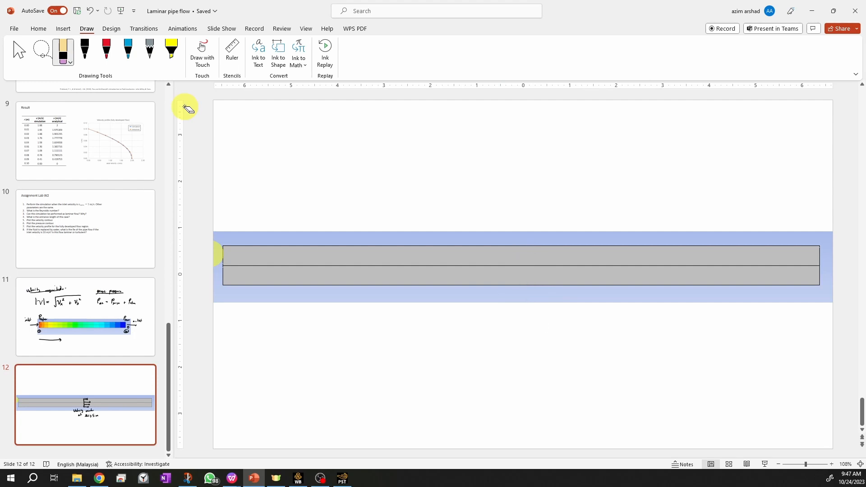
Step: Sketch a vertical line across the pipe's upper half labelled 1 (1.5, 0) and 2 (1.5, 0.1), plus x-y axes at origin (0,0)
{"action": "left_click", "coordinate": [84, 51]}
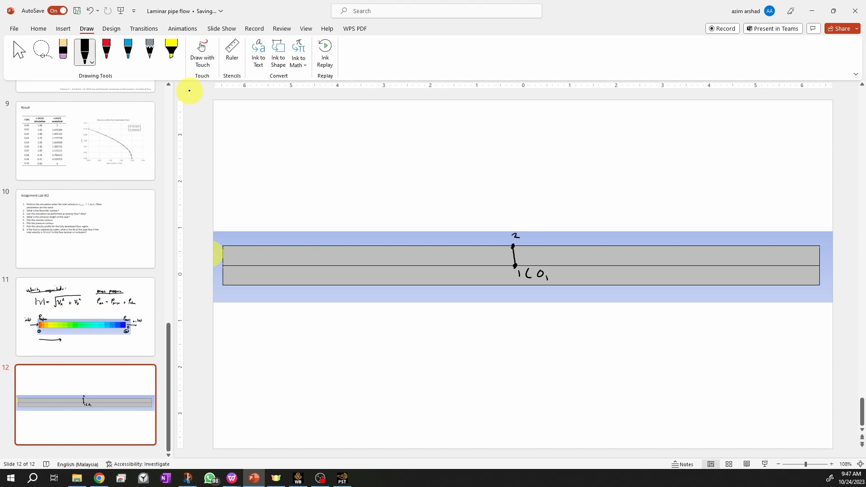
{"action": "left_click", "coordinate": [64, 51]}
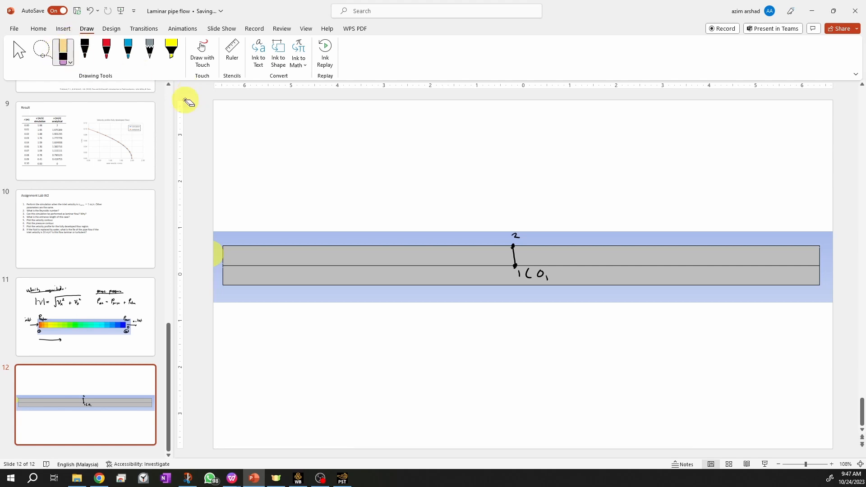
{"action": "left_click", "coordinate": [84, 50]}
{"action": "mouse_move", "coordinate": [535, 269]}
{"action": "left_mouse_down"}
{"action": "mouse_move", "coordinate": [536, 280]}
{"action": "mouse_move", "coordinate": [553, 269]}
{"action": "left_mouse_up"}
{"action": "left_click", "coordinate": [542, 274]}
{"action": "left_click_drag", "start_coordinate": [561, 279], "coordinate": [561, 282]}
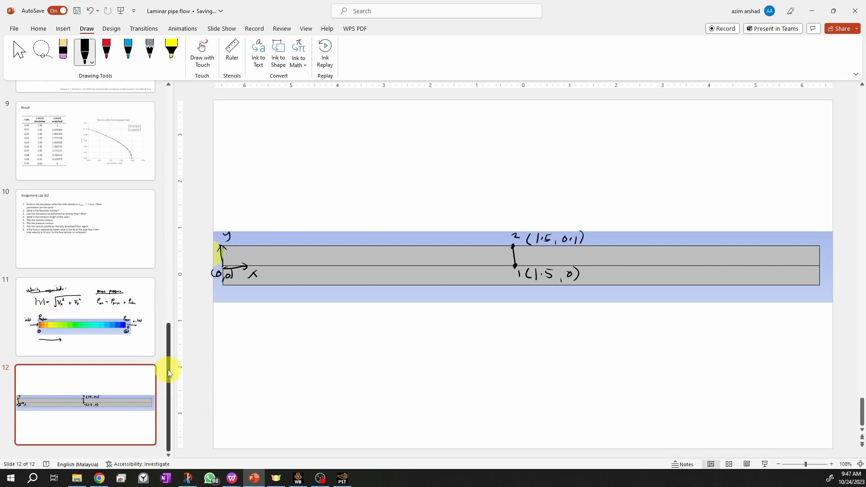
Step: Review the pipe diameter on the Problem Description slide and return to the annotated slide 12
{"action": "left_click_drag", "start_coordinate": [169, 369], "coordinate": [182, 164]}
{"action": "scroll", "coordinate": [107, 261], "scroll_direction": "up", "scroll_amount": 2}
{"action": "left_click", "coordinate": [122, 281]}
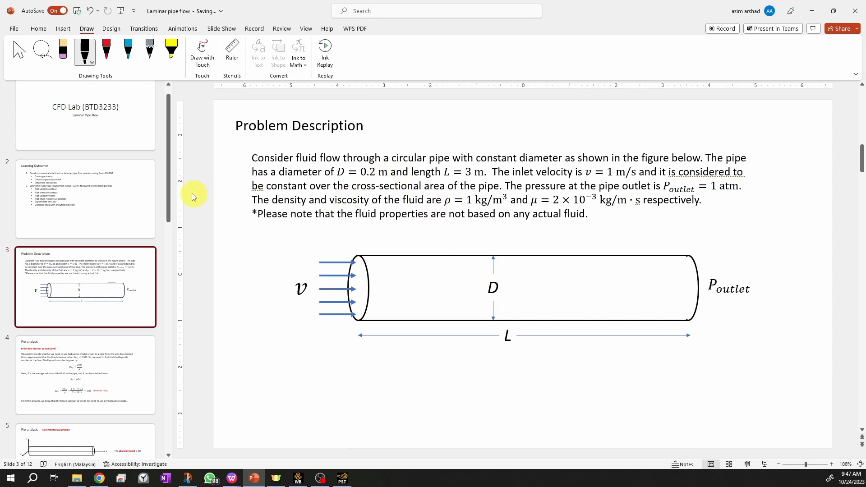
{"action": "left_click_drag", "start_coordinate": [168, 185], "coordinate": [168, 422]}
{"action": "left_click", "coordinate": [110, 436]}
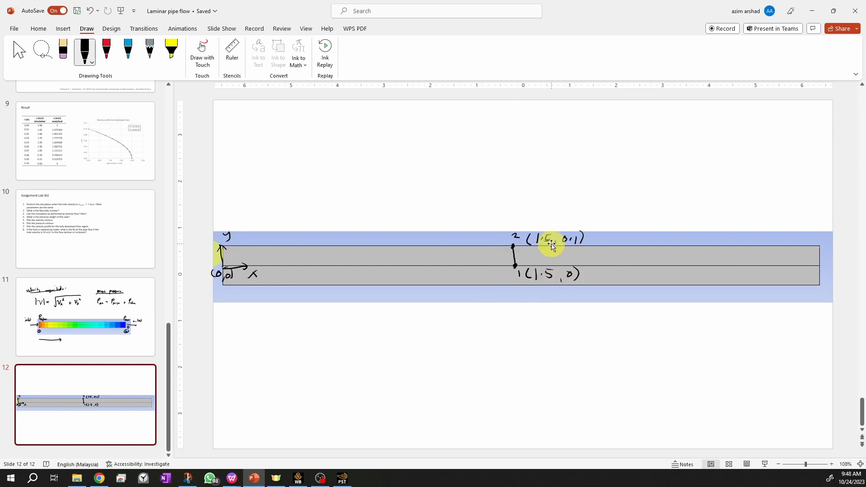
Step: Switch back to CFD-Post and set the Y coordinate of the midline's Point 2 to 0.1
{"action": "left_click", "coordinate": [342, 478]}
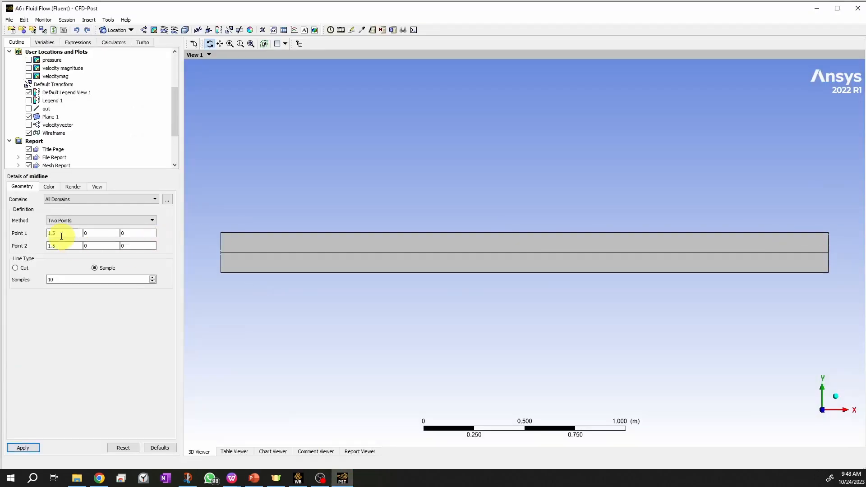
{"action": "left_click", "coordinate": [99, 246]}
{"action": "type", "text": "."}
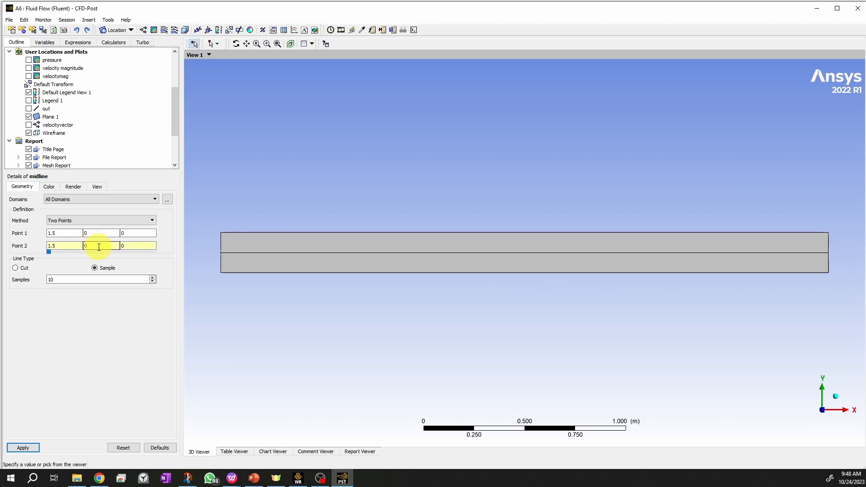
{"action": "type", "text": "1"}
{"action": "key", "text": "Return"}
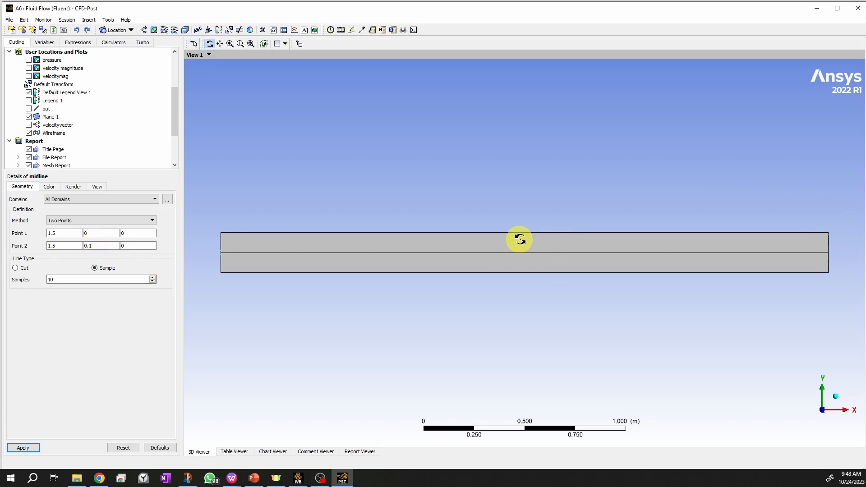
Step: Apply the midline definition as a sample line with 10 samples
{"action": "left_click", "coordinate": [74, 280]}
{"action": "left_click_drag", "start_coordinate": [74, 280], "coordinate": [27, 280]}
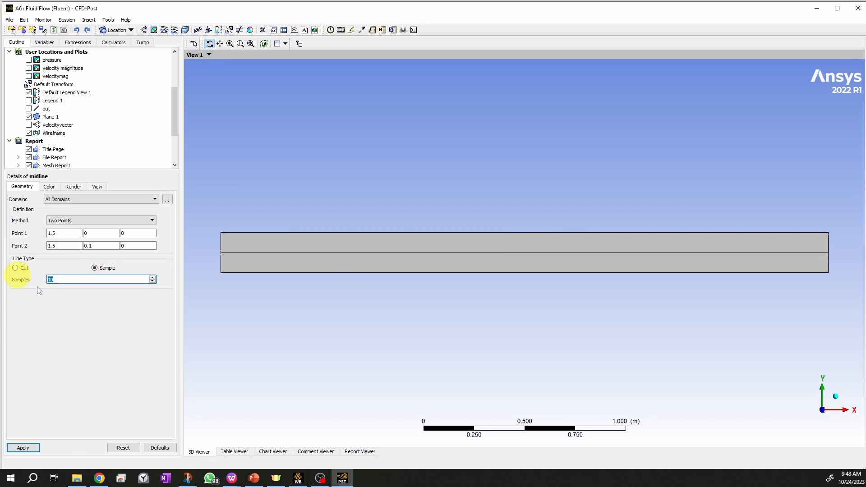
{"action": "left_click", "coordinate": [23, 448]}
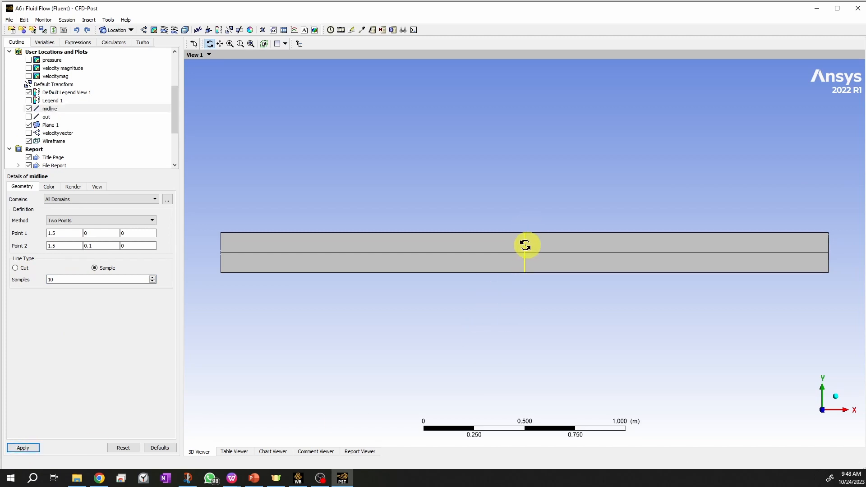
{"action": "scroll", "coordinate": [525, 245], "scroll_direction": "up", "scroll_amount": 3}
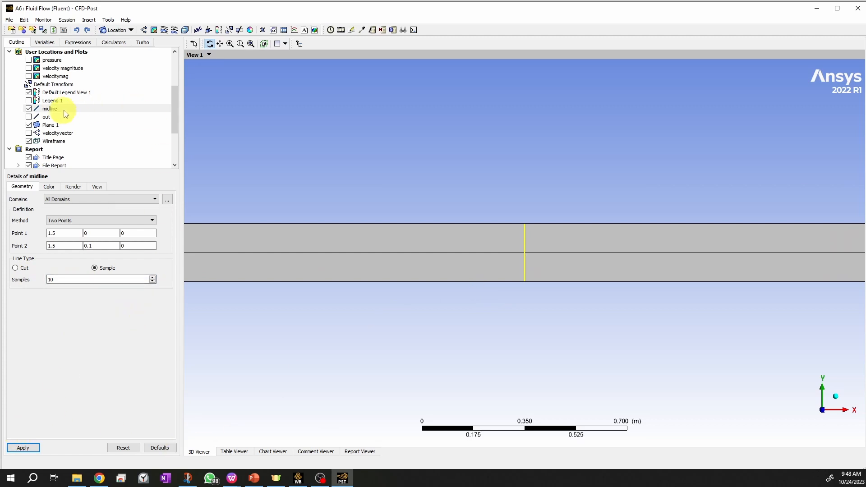
{"action": "left_click", "coordinate": [88, 19]}
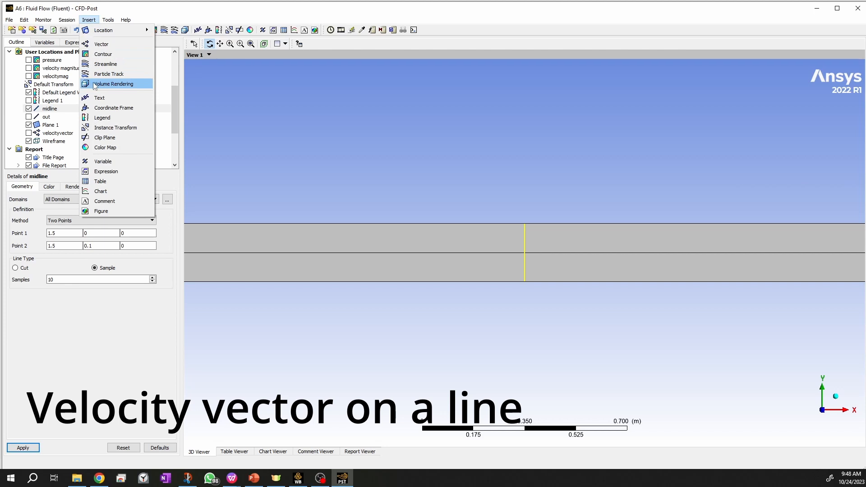
{"action": "left_click", "coordinate": [102, 43]}
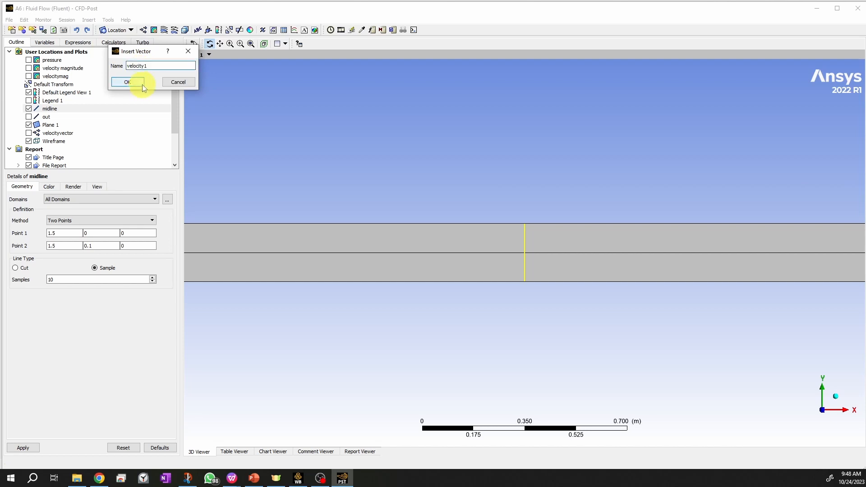
{"action": "left_click", "coordinate": [135, 82]}
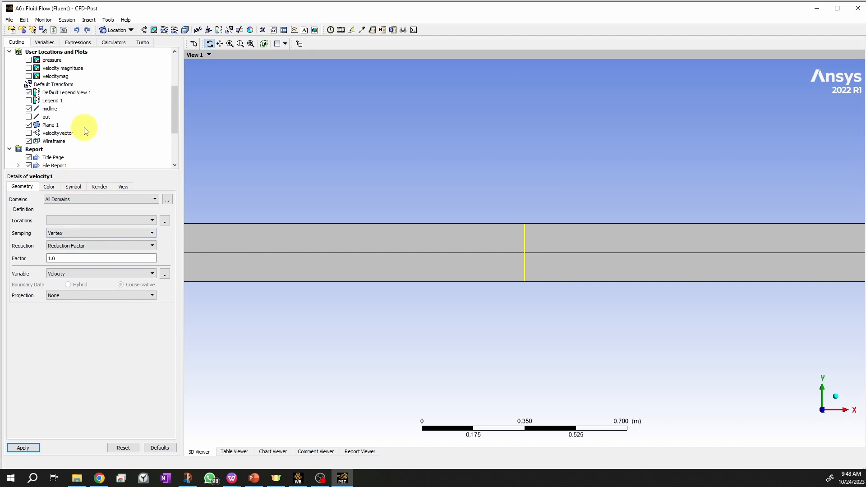
{"action": "mouse_move", "coordinate": [177, 126]}
{"action": "left_mouse_down"}
{"action": "mouse_move", "coordinate": [177, 99]}
{"action": "mouse_move", "coordinate": [180, 136]}
{"action": "mouse_move", "coordinate": [180, 117]}
{"action": "left_mouse_up"}
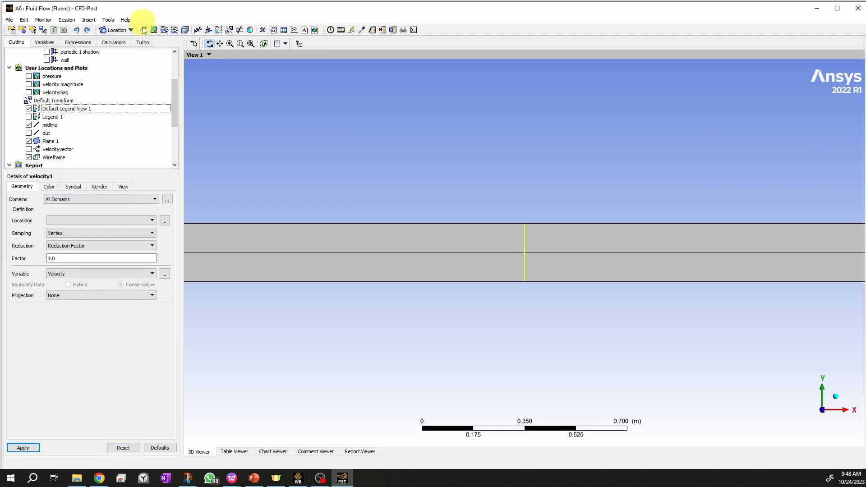
Step: Insert a new vector plot named velocitymid
{"action": "left_click", "coordinate": [89, 20]}
{"action": "left_click", "coordinate": [101, 44]}
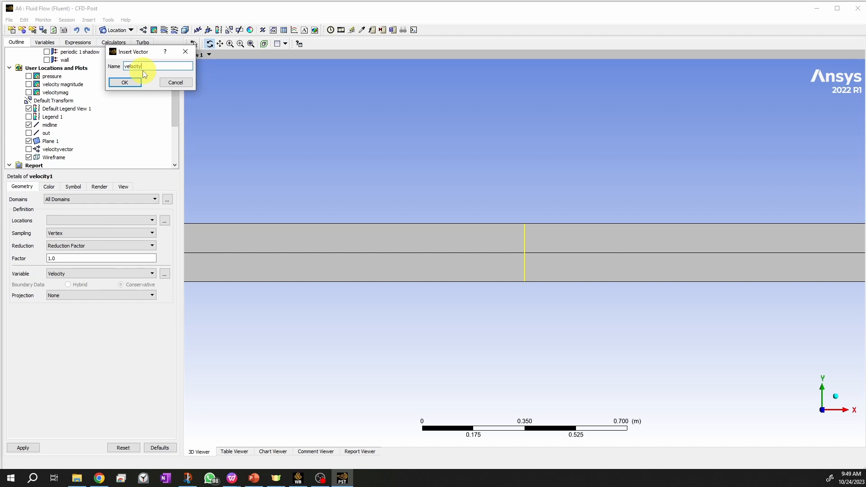
{"action": "type", "text": "velocitymid"}
{"action": "left_click", "coordinate": [121, 83]}
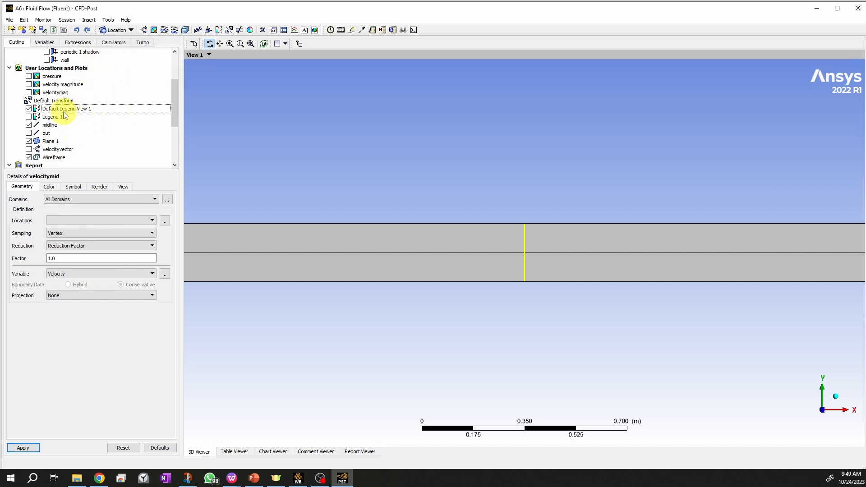
Step: Set the velocitymid vector's location to midline with Velocity as its variable and plot it
{"action": "left_click", "coordinate": [75, 219]}
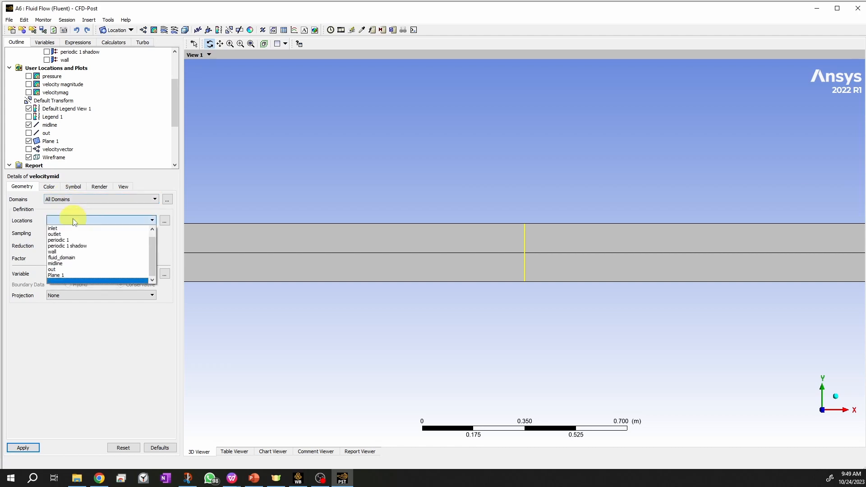
{"action": "left_click", "coordinate": [65, 276]}
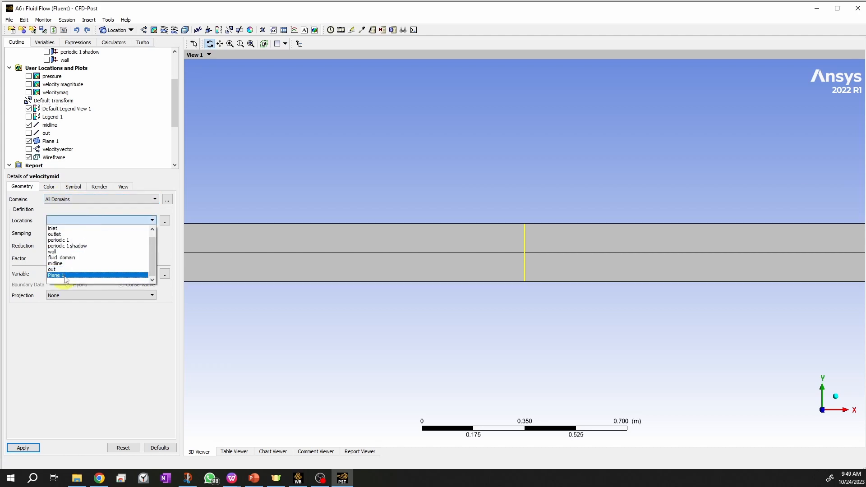
{"action": "left_click", "coordinate": [64, 264]}
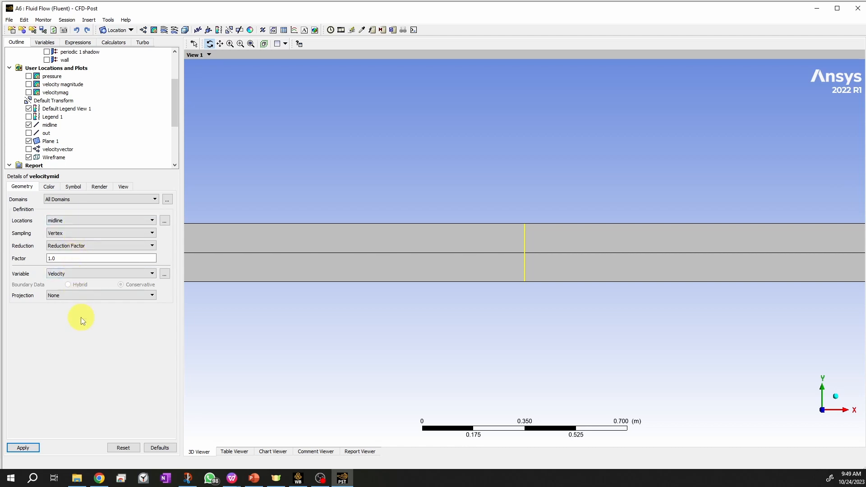
{"action": "left_click", "coordinate": [86, 273]}
{"action": "left_click", "coordinate": [87, 282]}
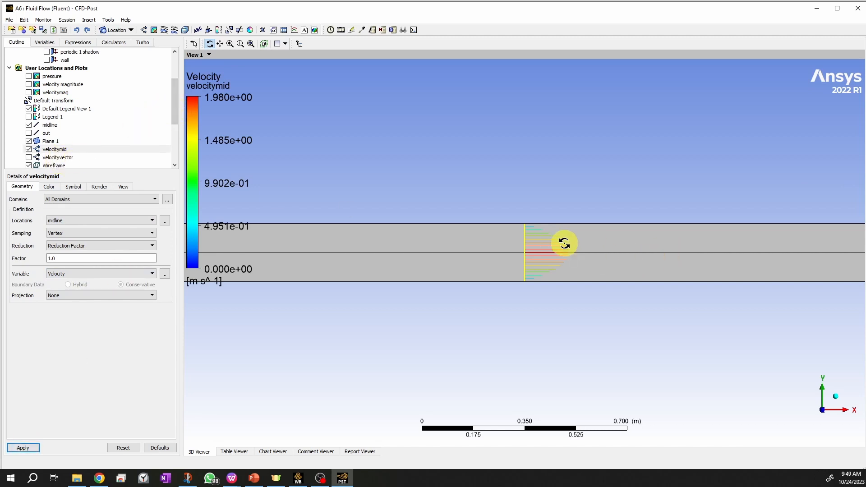
Step: Change the velocitymid vectors' color mode to Constant and apply it
{"action": "scroll", "coordinate": [562, 244], "scroll_direction": "up", "scroll_amount": 3}
{"action": "scroll", "coordinate": [581, 258], "scroll_direction": "up", "scroll_amount": 1}
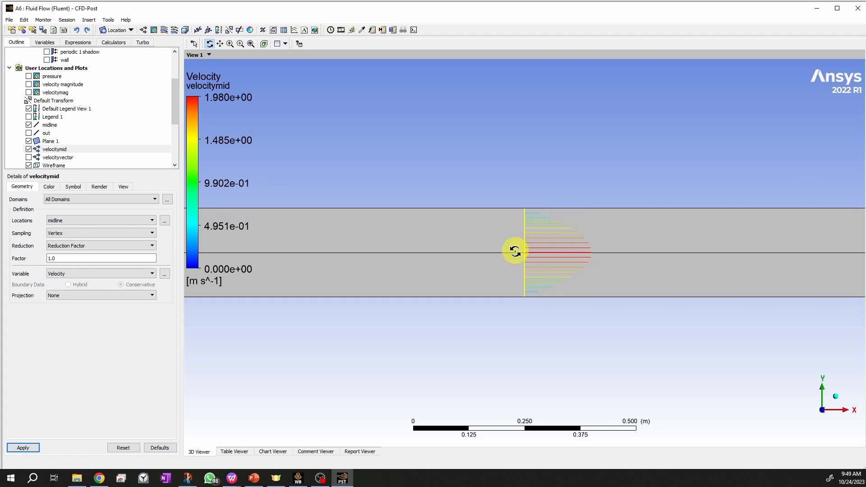
{"action": "scroll", "coordinate": [564, 262], "scroll_direction": "up", "scroll_amount": 1}
{"action": "scroll", "coordinate": [625, 268], "scroll_direction": "up", "scroll_amount": 2}
{"action": "scroll", "coordinate": [624, 268], "scroll_direction": "up", "scroll_amount": 2}
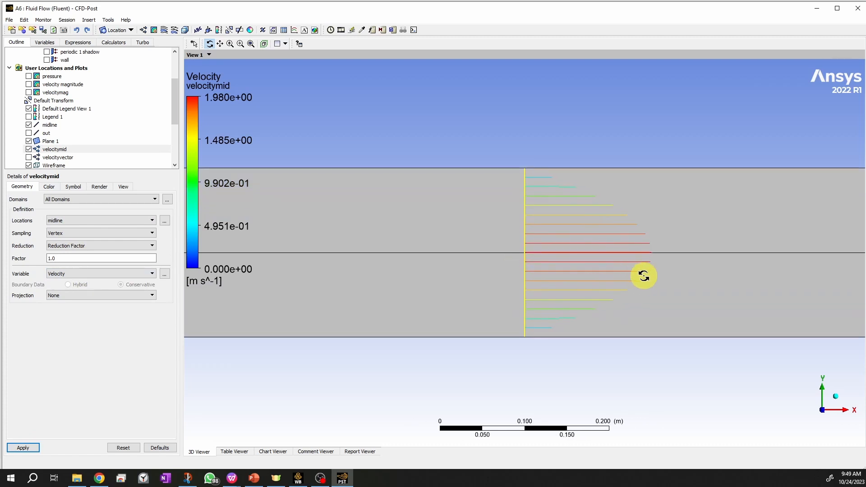
{"action": "scroll", "coordinate": [644, 277], "scroll_direction": "up", "scroll_amount": 2}
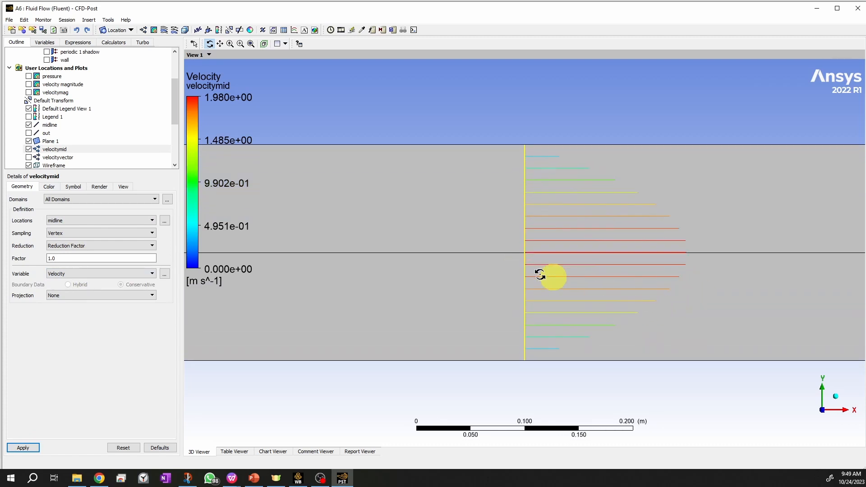
{"action": "left_click", "coordinate": [49, 188]}
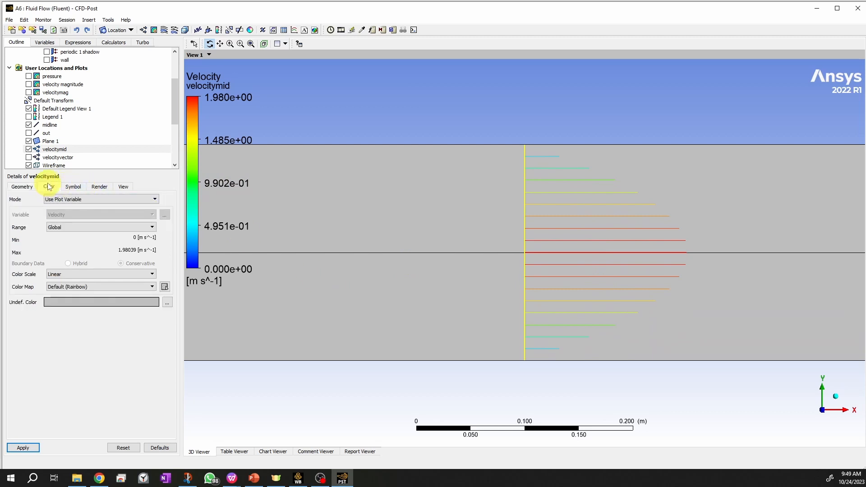
{"action": "left_click", "coordinate": [82, 199]}
{"action": "left_click", "coordinate": [88, 207]}
{"action": "left_click", "coordinate": [23, 447]}
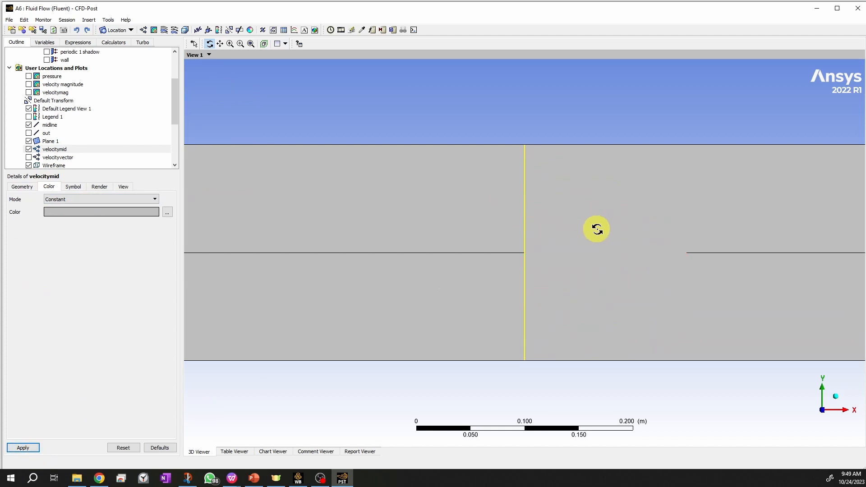
Step: Set the constant color of the velocitymid vectors to black and apply it
{"action": "left_click", "coordinate": [76, 213]}
{"action": "left_click", "coordinate": [167, 211]}
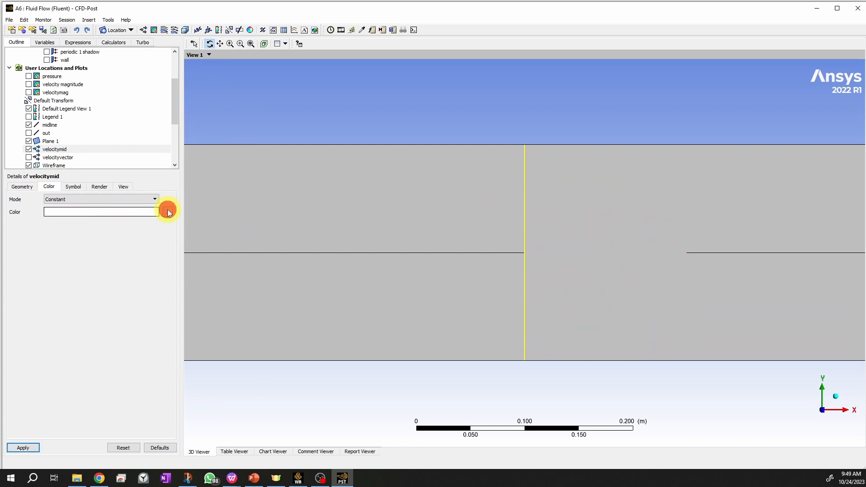
{"action": "left_click", "coordinate": [326, 165]}
{"action": "left_click", "coordinate": [492, 315]}
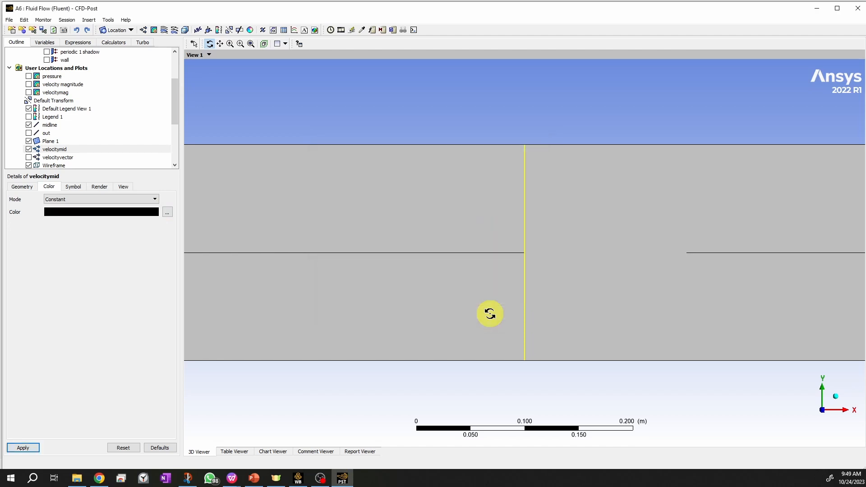
{"action": "left_click", "coordinate": [24, 448]}
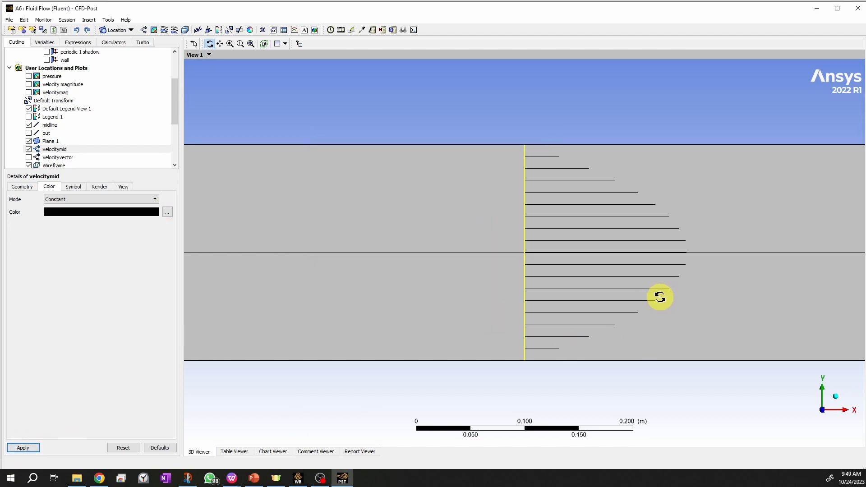
Step: Try the Arrow2D symbol on the velocitymid vectors
{"action": "left_click", "coordinate": [78, 188]}
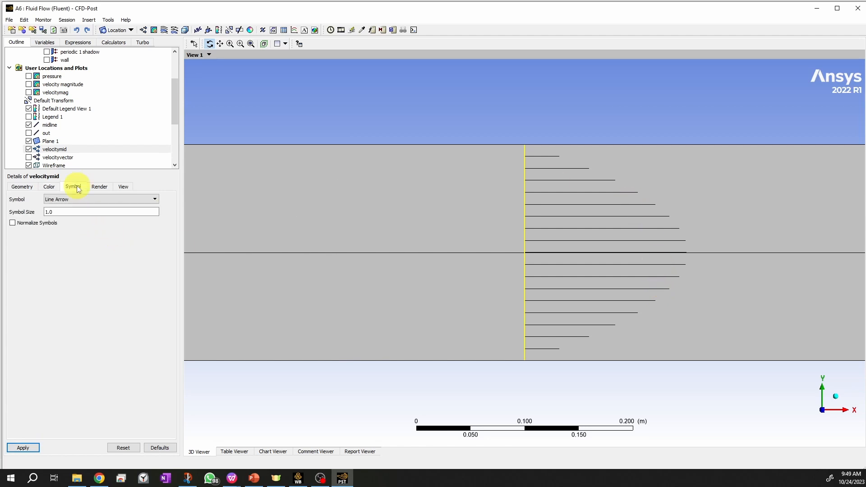
{"action": "left_click", "coordinate": [82, 200]}
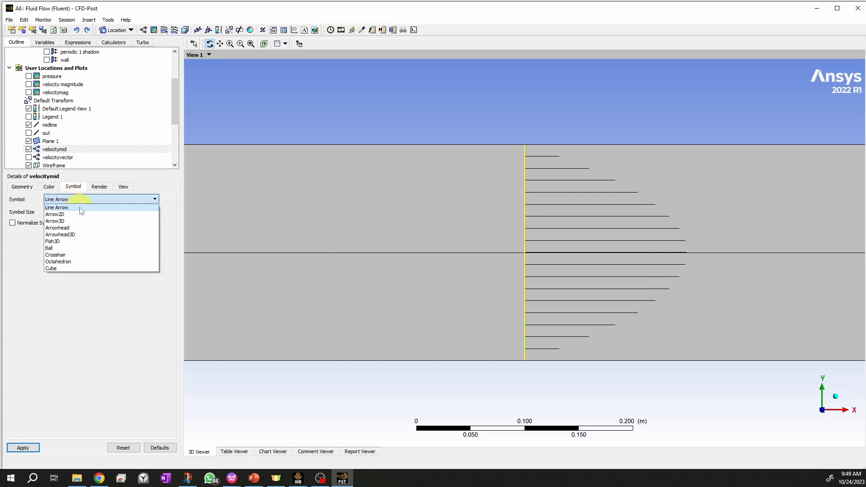
{"action": "left_click", "coordinate": [80, 215]}
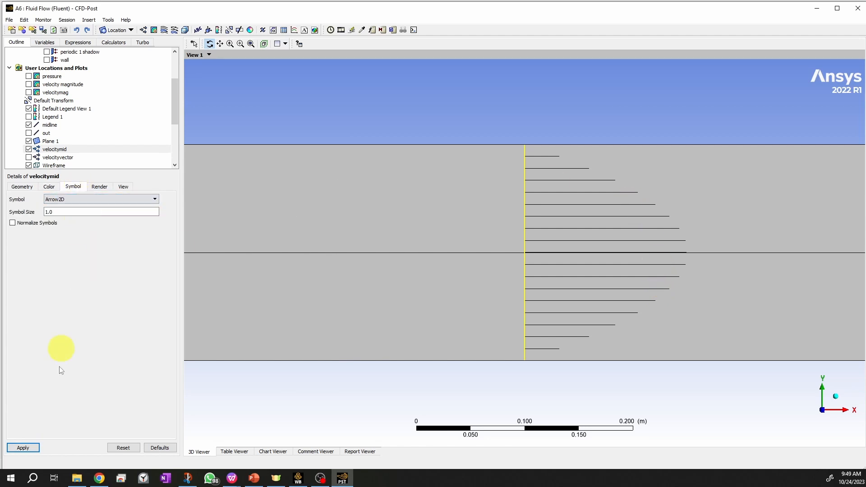
{"action": "left_click", "coordinate": [23, 448]}
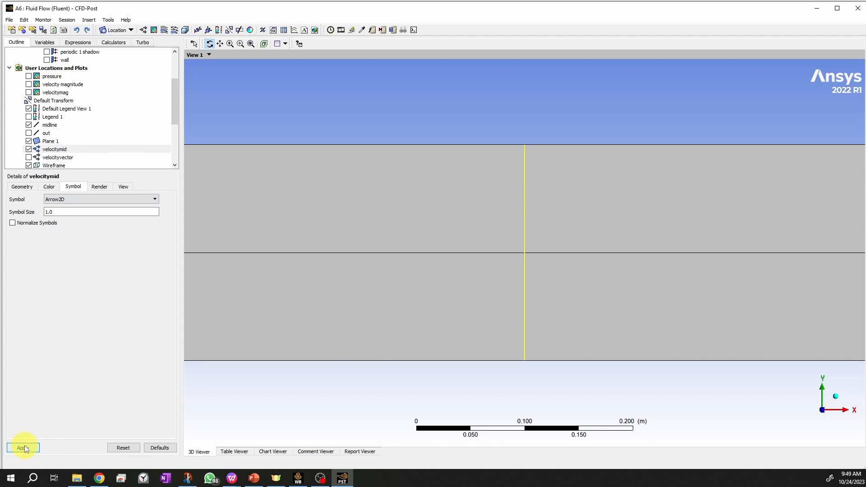
Step: Set the velocitymid symbol to Line Arrow with symbol size 5.51 and Normalize Symbols enabled, and apply it
{"action": "left_click", "coordinate": [67, 199]}
{"action": "left_click", "coordinate": [73, 212]}
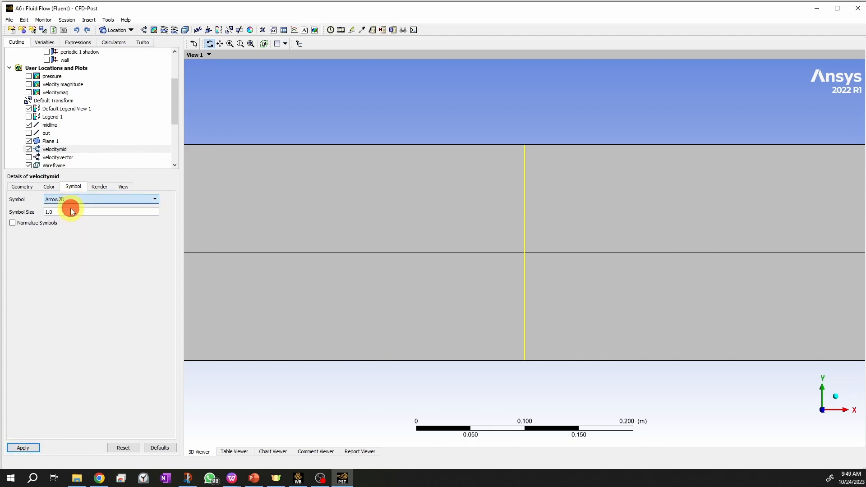
{"action": "left_click", "coordinate": [62, 212]}
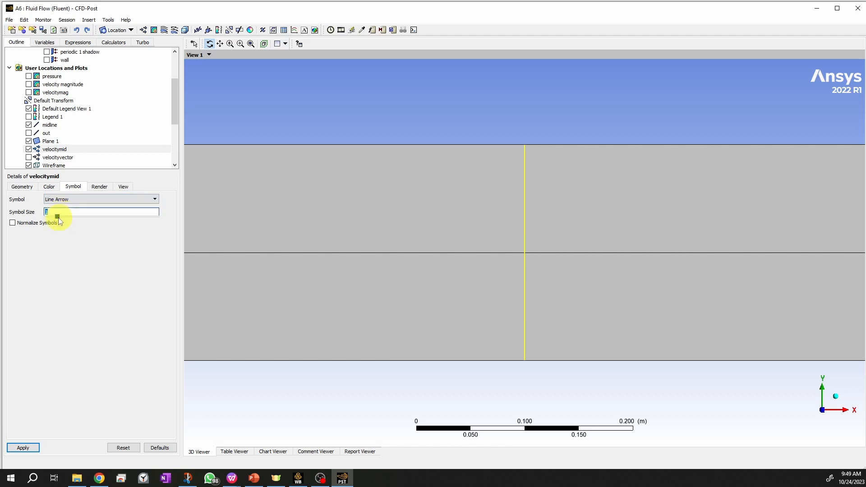
{"action": "left_click_drag", "start_coordinate": [59, 221], "coordinate": [108, 227]}
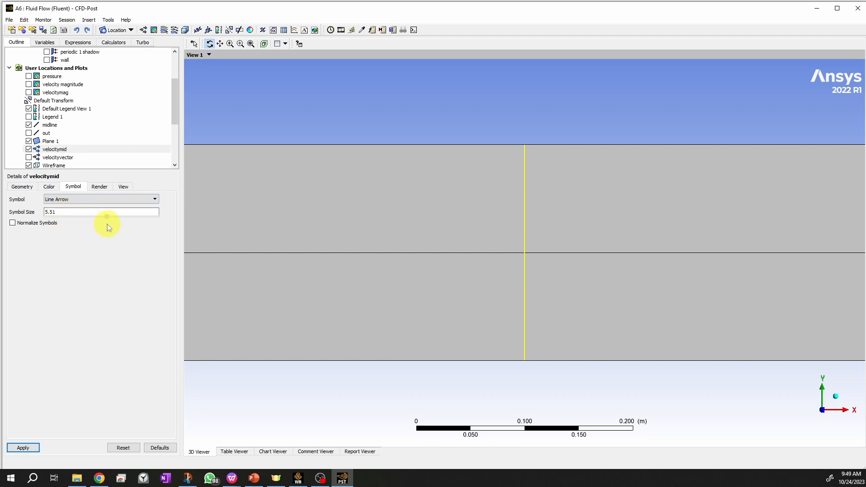
{"action": "left_click", "coordinate": [32, 446]}
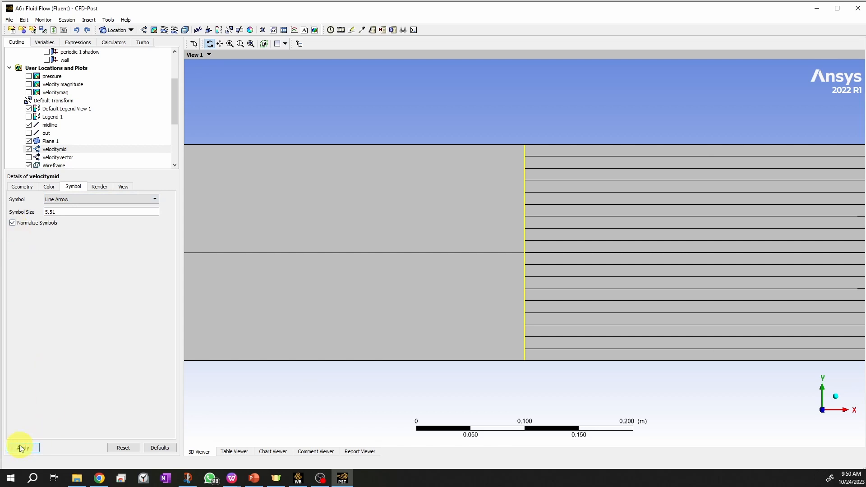
Step: Set the velocitymid symbol size to 1 and disable Normalize Symbols, applying both changes
{"action": "scroll", "coordinate": [613, 215], "scroll_direction": "down", "scroll_amount": 5}
{"action": "scroll", "coordinate": [619, 200], "scroll_direction": "down", "scroll_amount": 5}
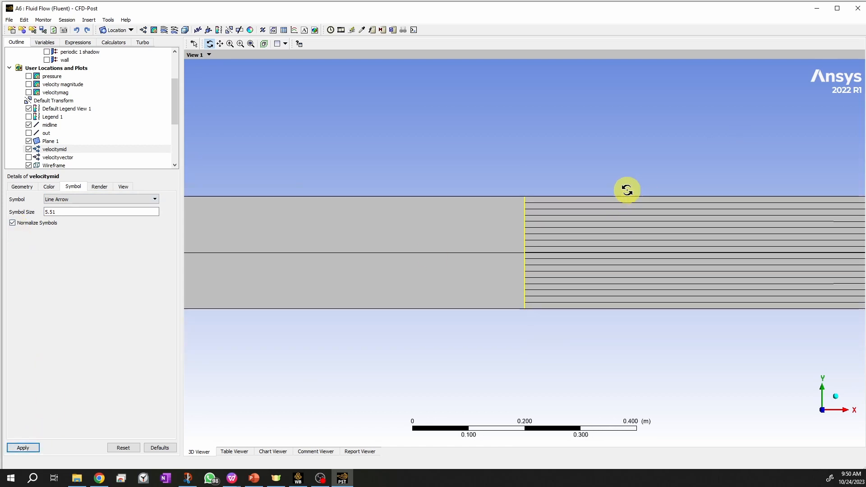
{"action": "double_click", "coordinate": [68, 212]}
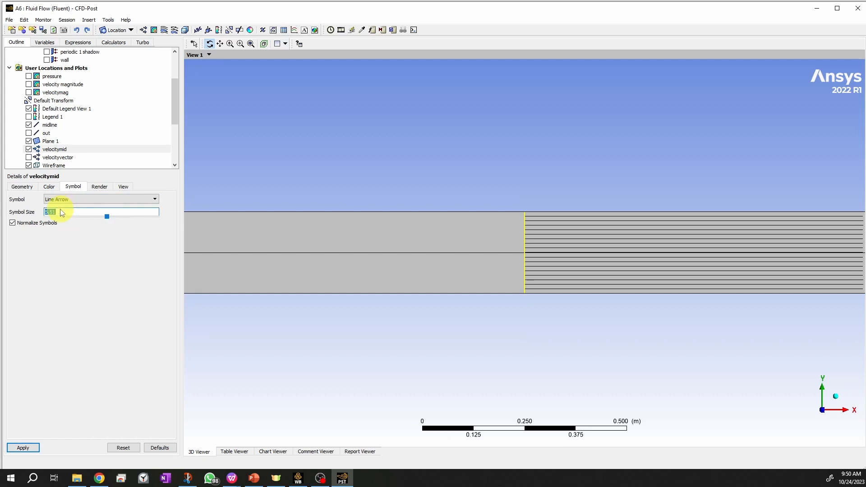
{"action": "type", "text": "1"}
{"action": "left_click", "coordinate": [28, 447]}
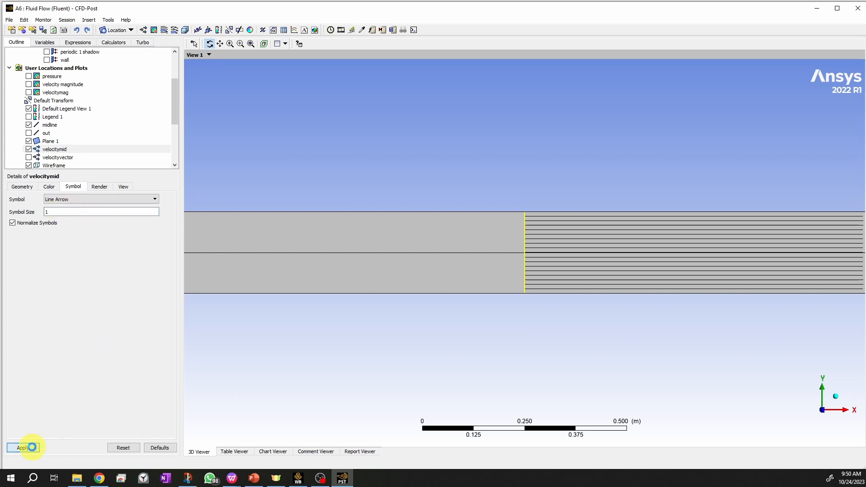
{"action": "scroll", "coordinate": [629, 264], "scroll_direction": "up", "scroll_amount": 2}
{"action": "scroll", "coordinate": [638, 274], "scroll_direction": "up", "scroll_amount": 1}
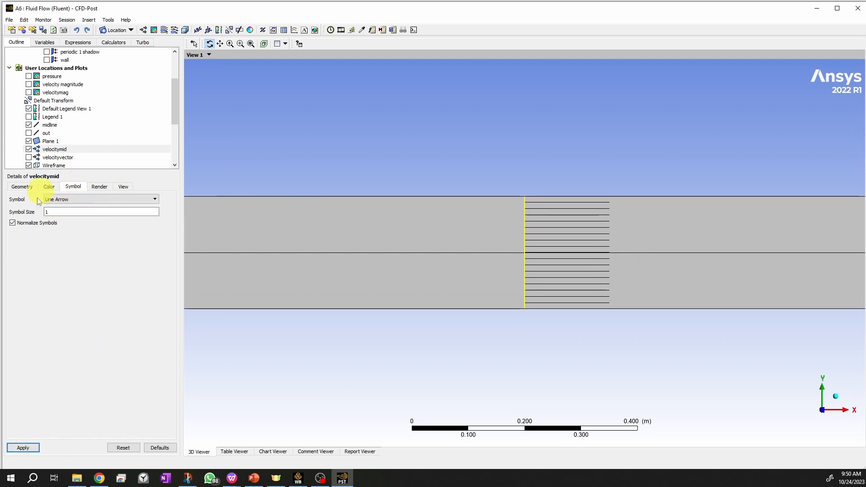
{"action": "left_click", "coordinate": [12, 223]}
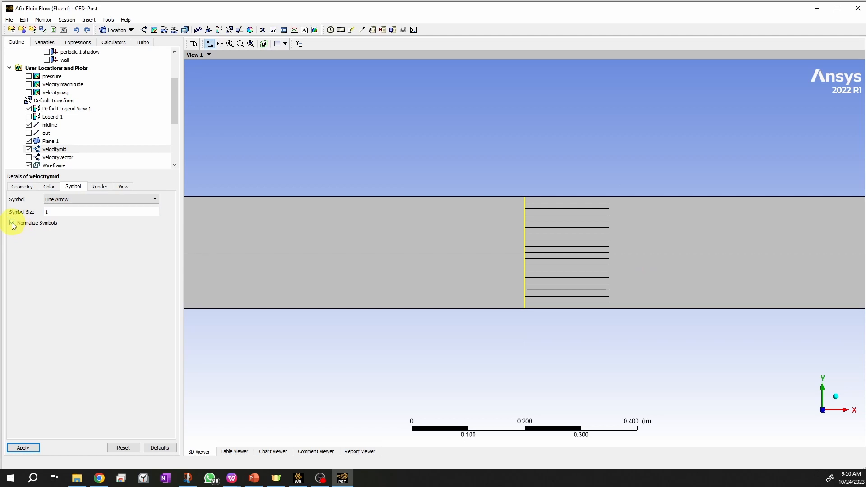
{"action": "left_click", "coordinate": [35, 450]}
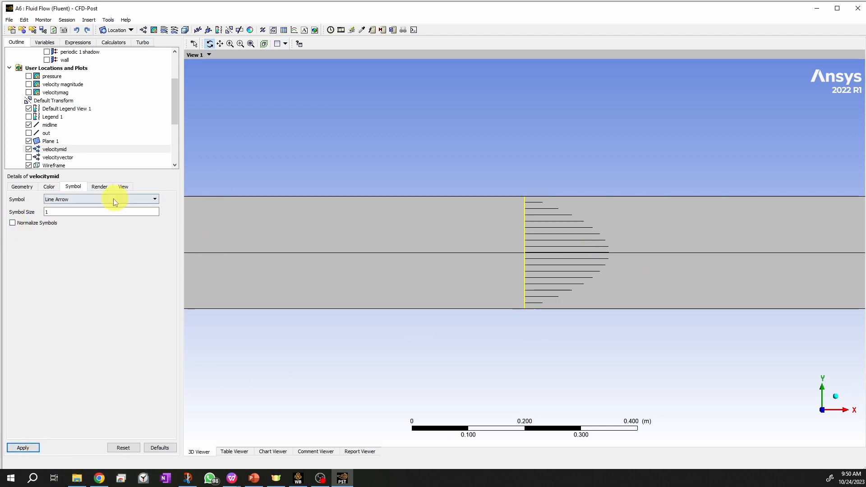
Step: Try a line width of 5 on the velocitymid vectors and settle on a line width of 3
{"action": "left_click", "coordinate": [100, 187]}
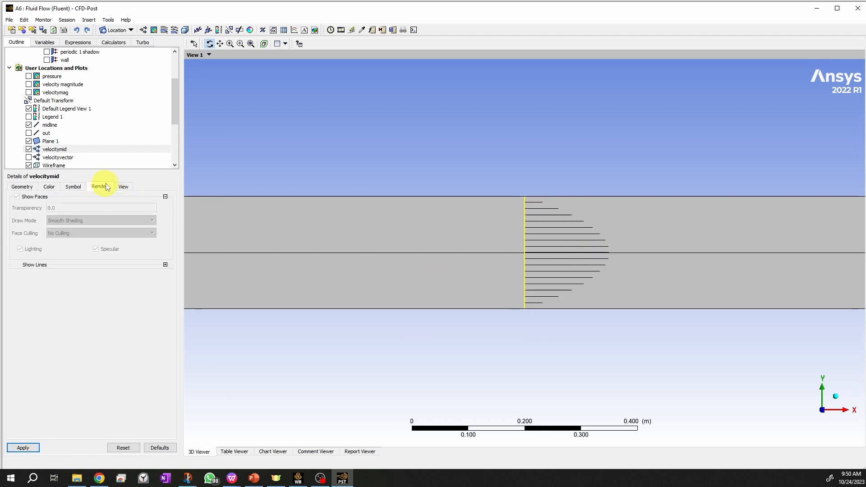
{"action": "left_click", "coordinate": [165, 265]}
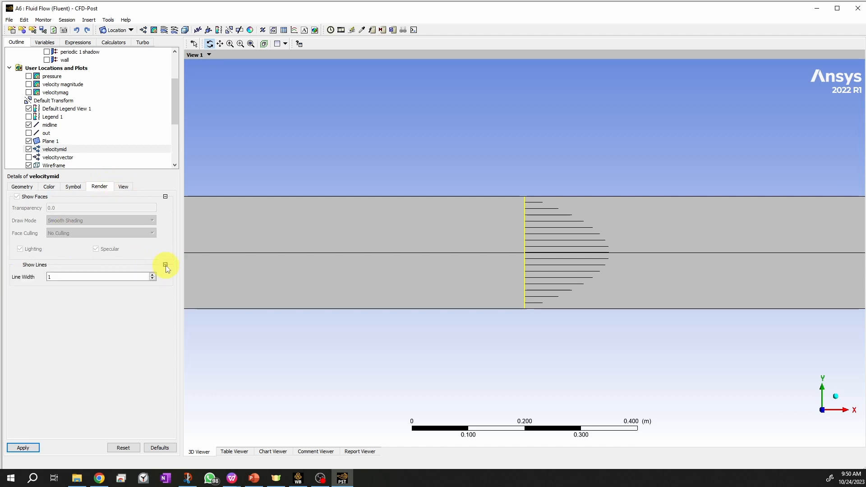
{"action": "left_click", "coordinate": [152, 277]}
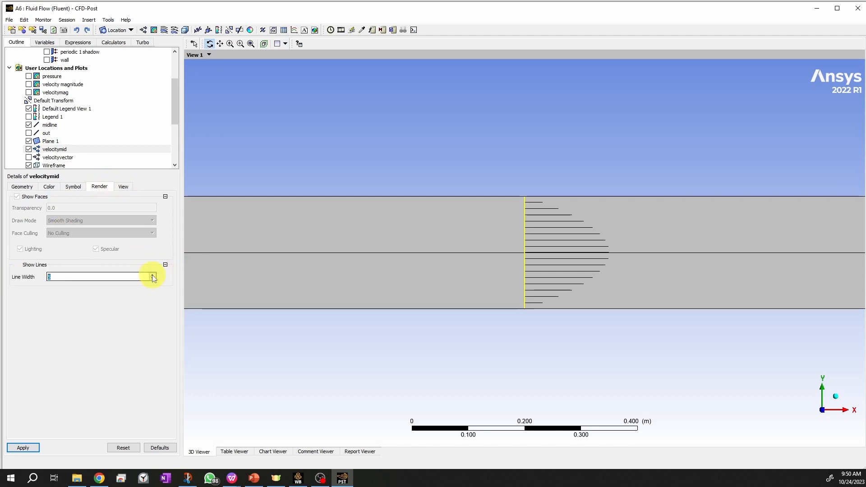
{"action": "type", "text": "5"}
{"action": "left_click", "coordinate": [20, 448]}
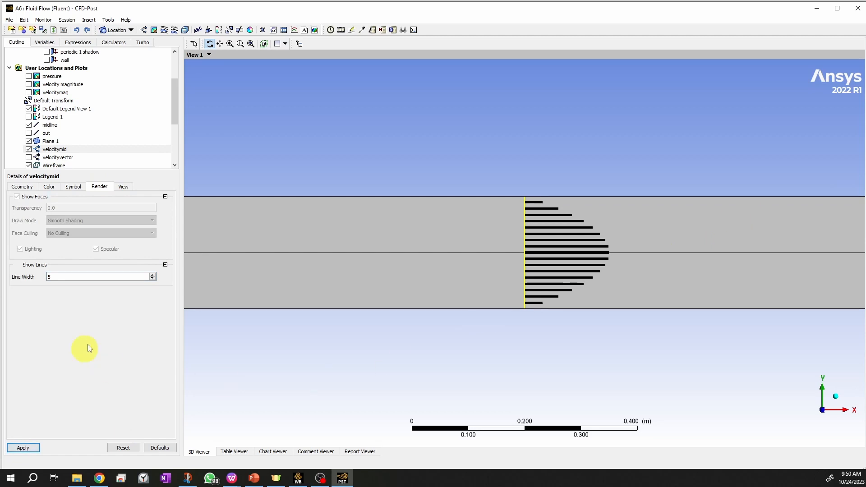
{"action": "left_click", "coordinate": [152, 280]}
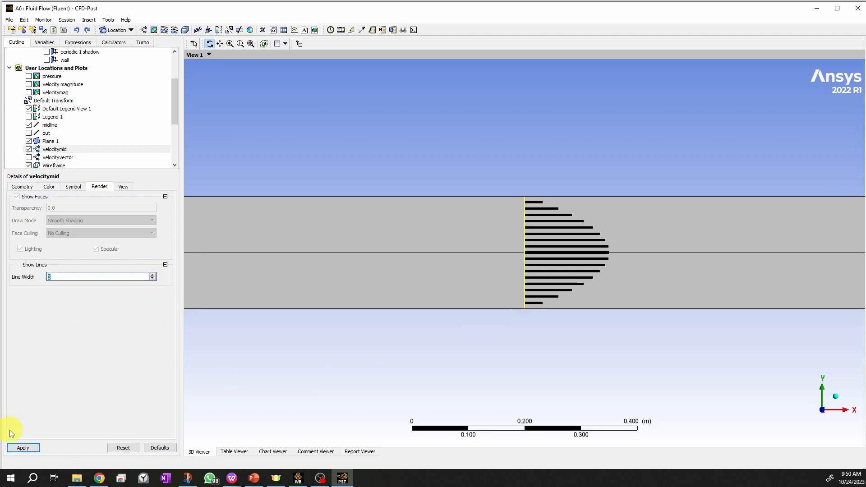
{"action": "left_click", "coordinate": [20, 448]}
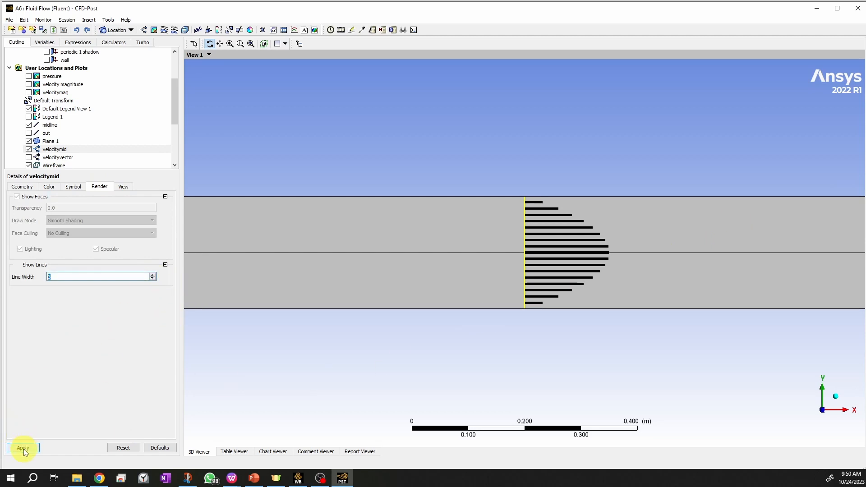
Step: Choose Coord Frame as the projection of the velocitymid vectors
{"action": "left_click", "coordinate": [123, 187]}
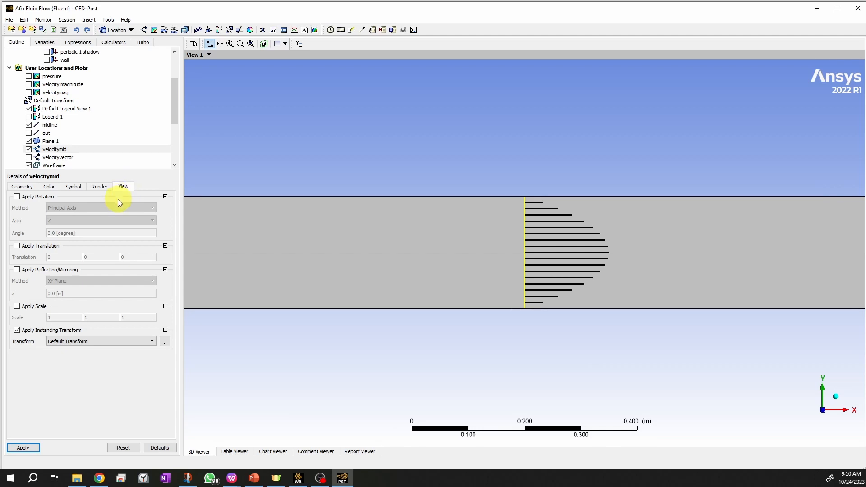
{"action": "left_click", "coordinate": [50, 186]}
{"action": "left_click", "coordinate": [22, 187]}
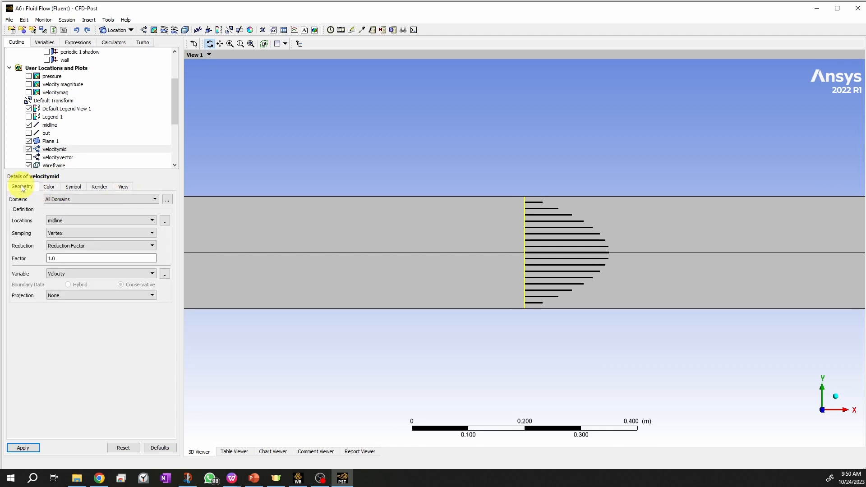
{"action": "left_click", "coordinate": [96, 296]}
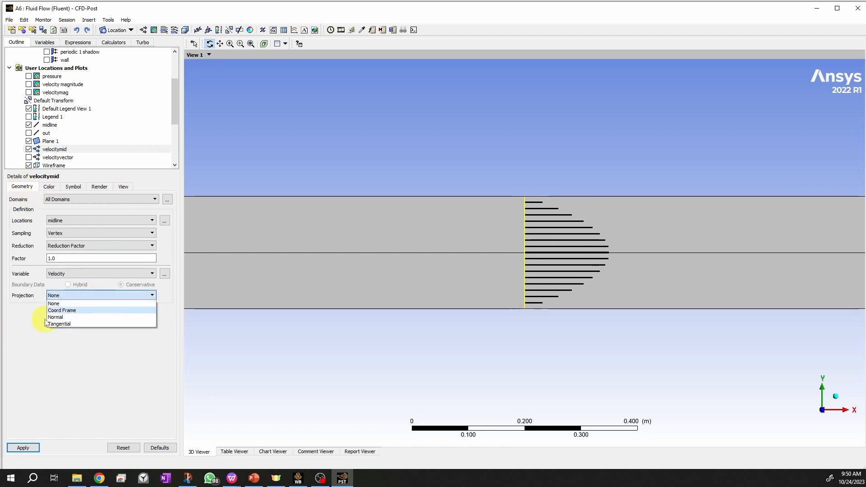
{"action": "key", "text": "Return"}
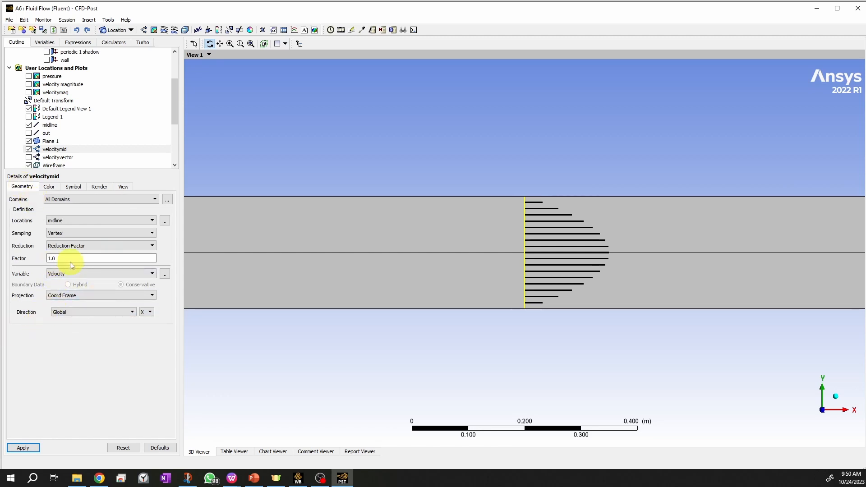
{"action": "left_click", "coordinate": [48, 187]}
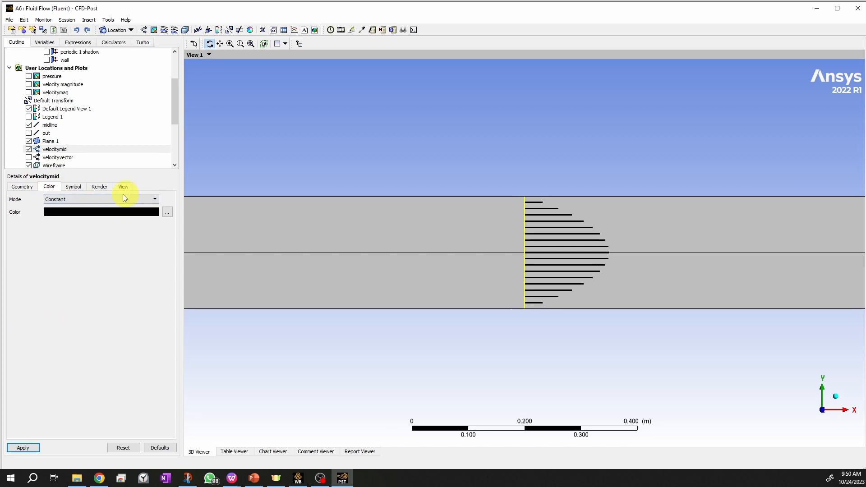
{"action": "left_click", "coordinate": [72, 186]}
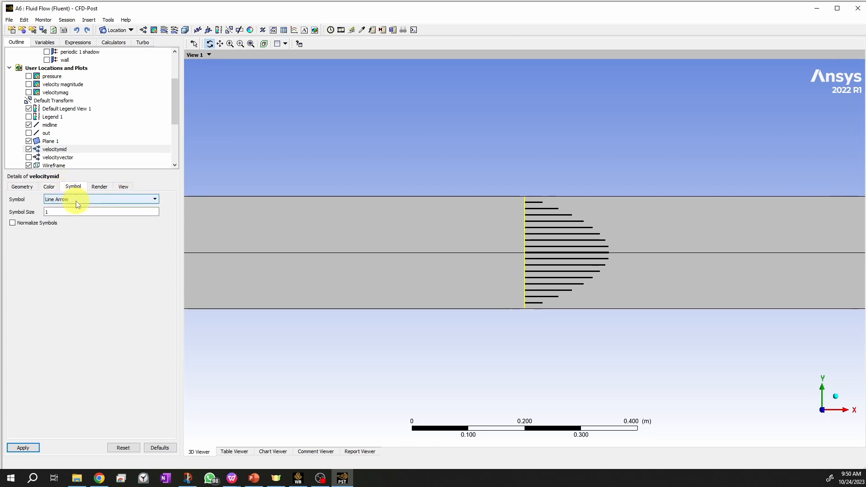
{"action": "left_click", "coordinate": [99, 186]}
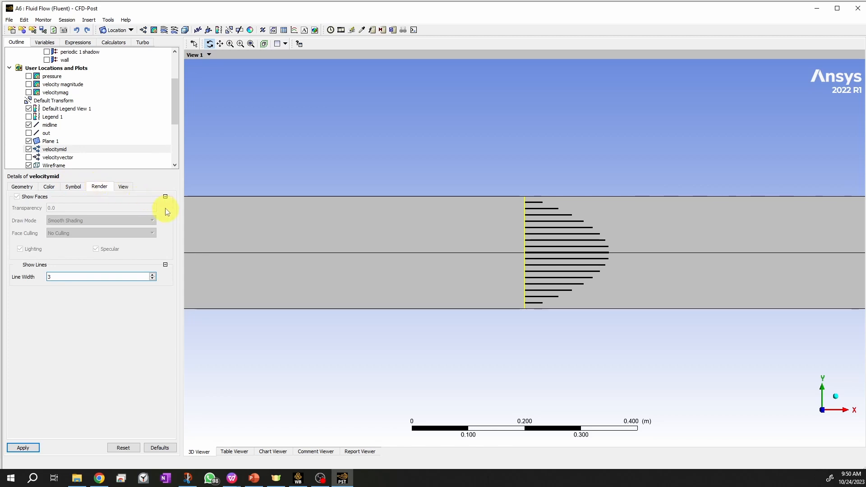
Step: Try Arrowhead as the velocitymid vector symbol and check the vectors' color and render settings
{"action": "left_click", "coordinate": [124, 187]}
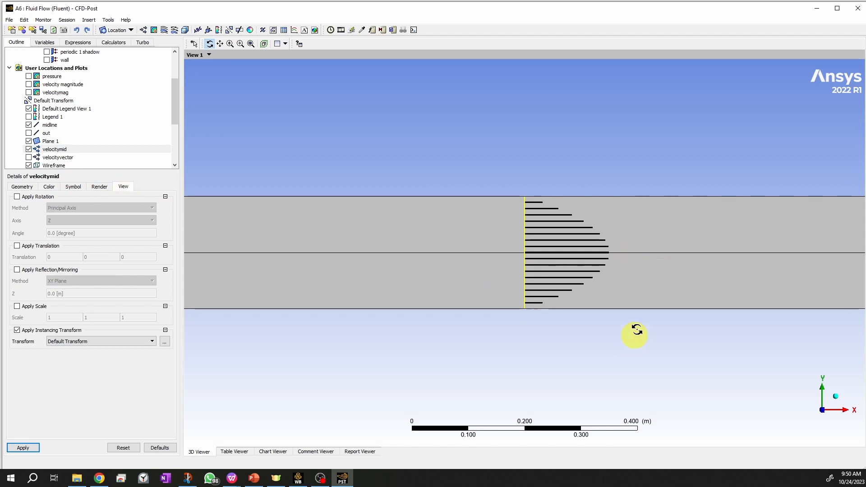
{"action": "scroll", "coordinate": [604, 307], "scroll_direction": "up", "scroll_amount": 8}
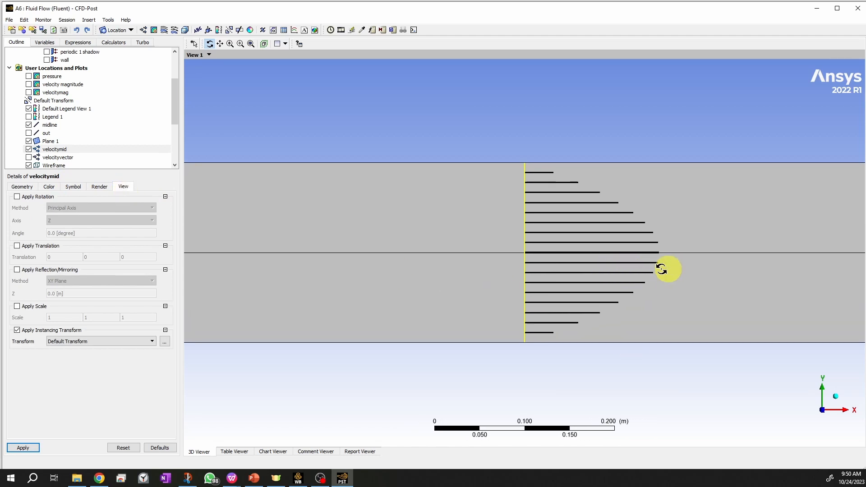
{"action": "left_click", "coordinate": [74, 186]}
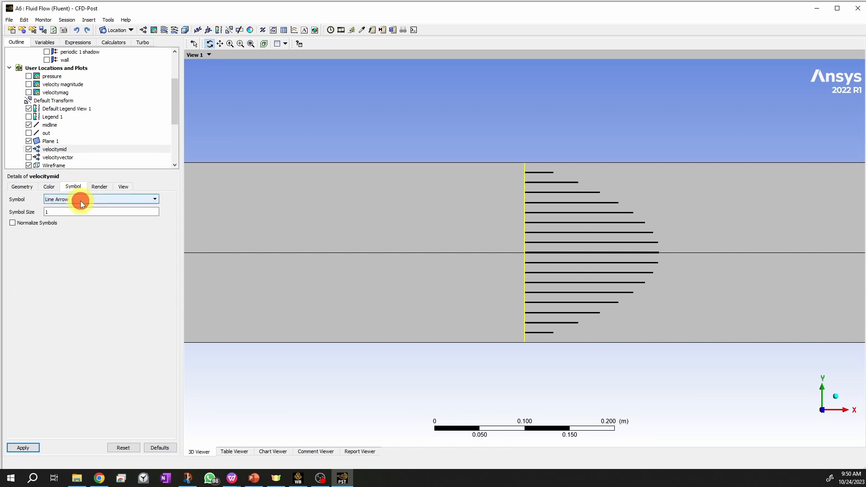
{"action": "left_click", "coordinate": [81, 202]}
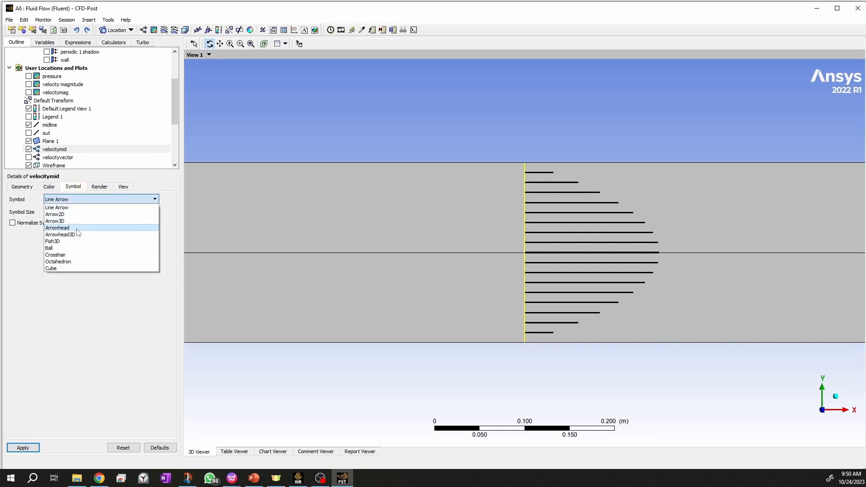
{"action": "left_click", "coordinate": [57, 227]}
{"action": "left_click", "coordinate": [25, 447]}
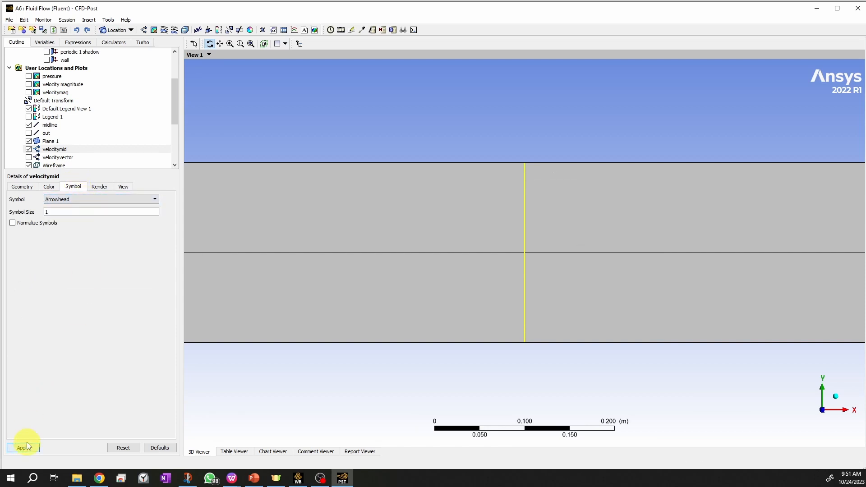
{"action": "left_click", "coordinate": [97, 186]}
{"action": "left_click", "coordinate": [49, 187]}
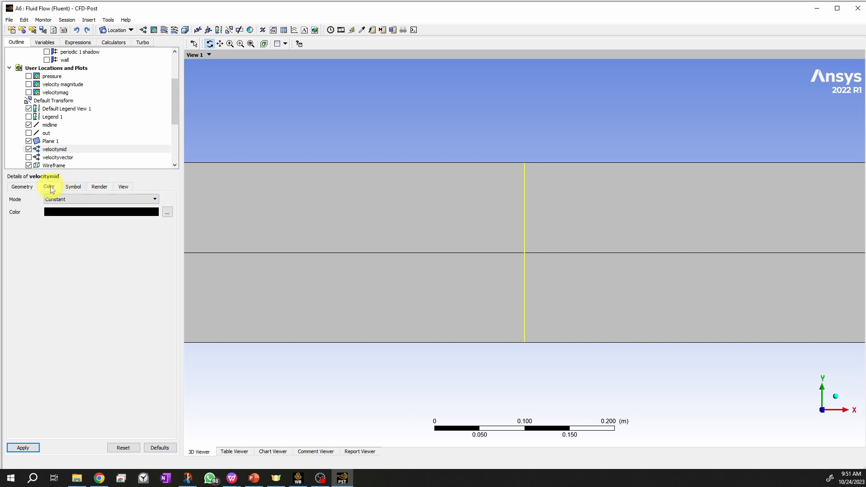
{"action": "scroll", "coordinate": [673, 261], "scroll_direction": "down", "scroll_amount": 1}
{"action": "scroll", "coordinate": [673, 260], "scroll_direction": "down", "scroll_amount": 2}
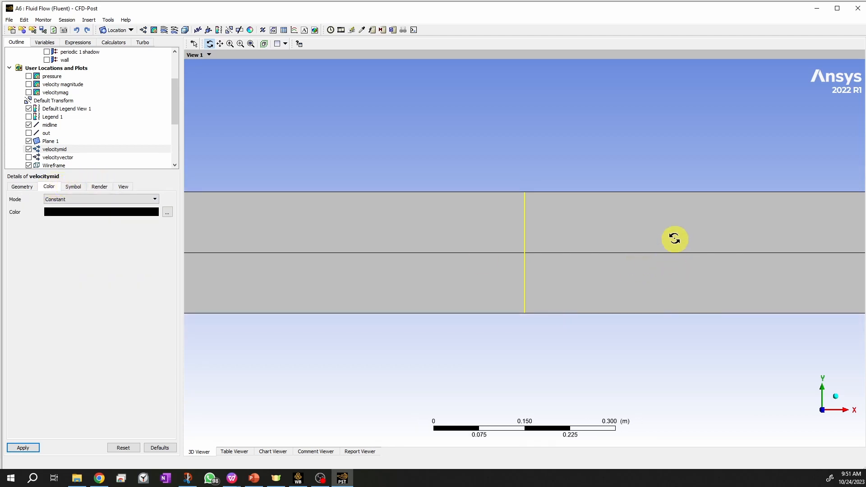
{"action": "left_click", "coordinate": [95, 188]}
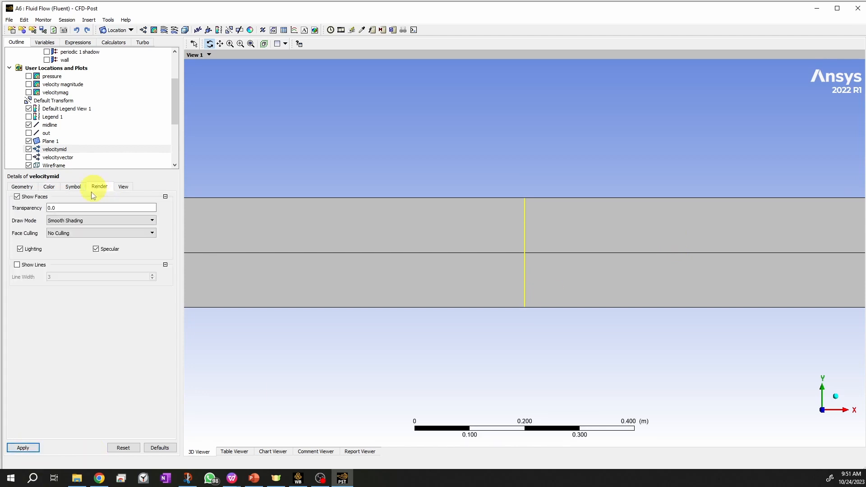
{"action": "left_click", "coordinate": [76, 187]}
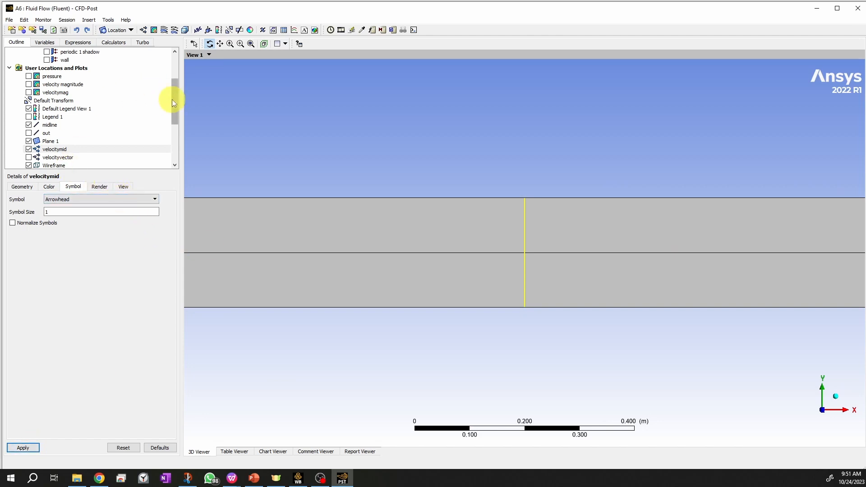
Step: Hide Plane 1 so that it no longer covers the pipe's vector plot
{"action": "left_click_drag", "start_coordinate": [172, 99], "coordinate": [174, 75]}
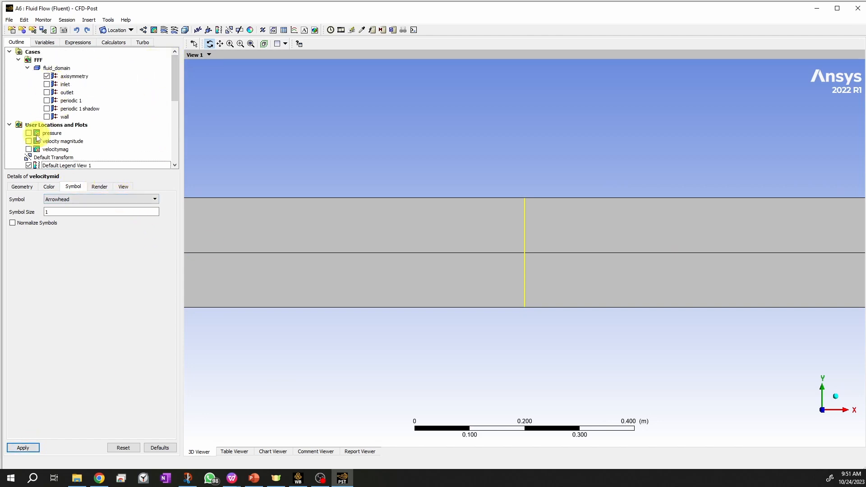
{"action": "scroll", "coordinate": [57, 90], "scroll_direction": "down", "scroll_amount": 3}
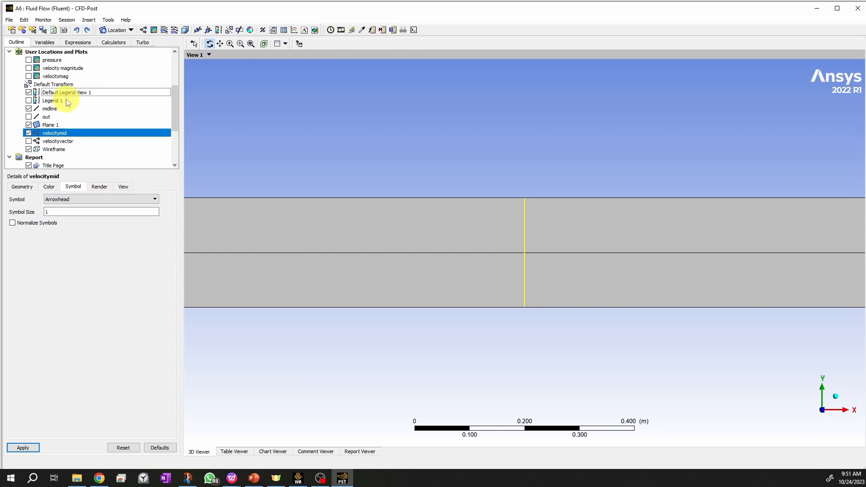
{"action": "left_click", "coordinate": [28, 125]}
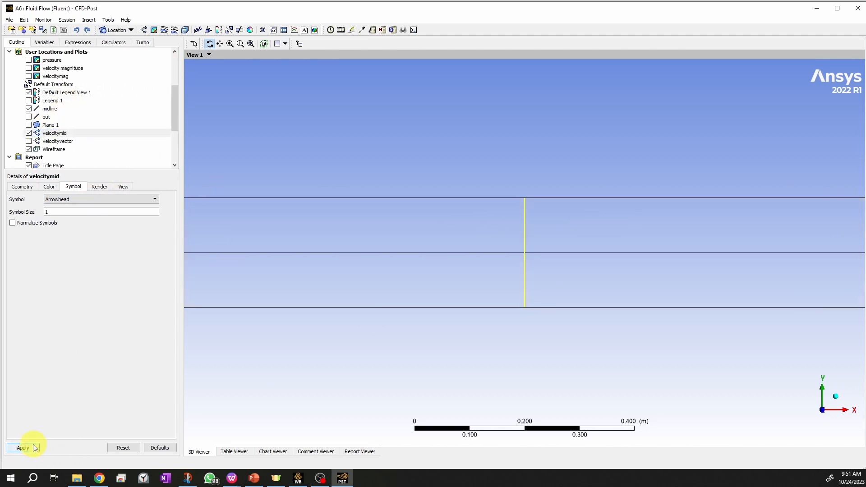
Step: Try Arrow2D as the symbol of the velocitymid vectors
{"action": "left_click", "coordinate": [64, 134]}
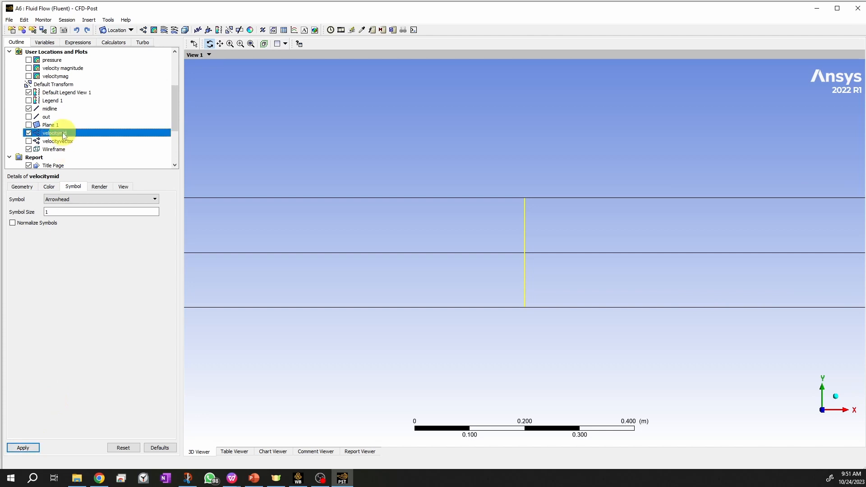
{"action": "left_click", "coordinate": [68, 199]}
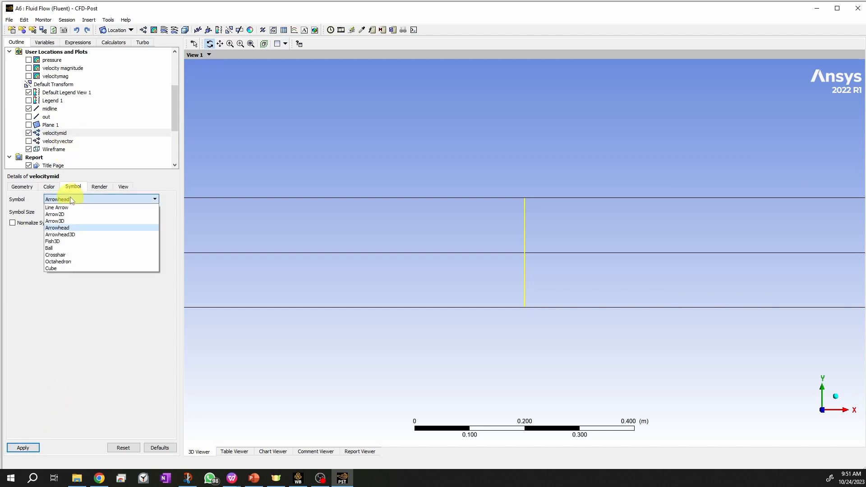
{"action": "left_click", "coordinate": [54, 215]}
{"action": "left_click", "coordinate": [27, 448]}
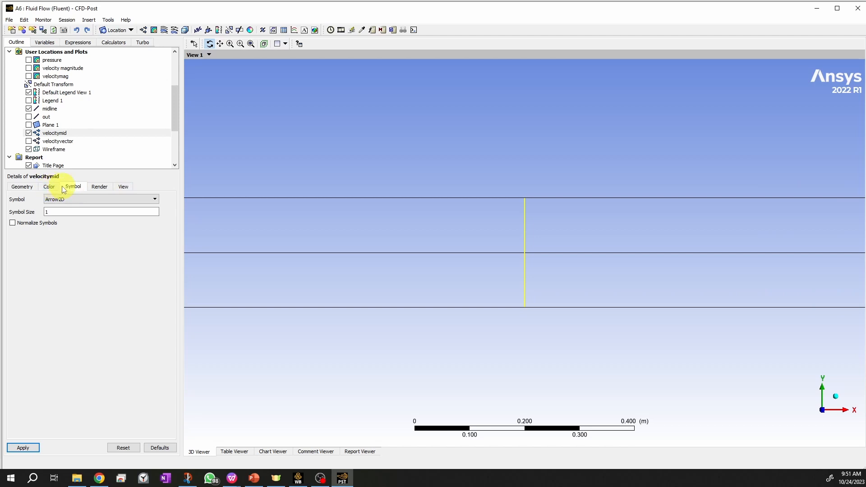
Step: Set the velocitymid vector symbol to Line Arrow, apply it, and show the whole pipe
{"action": "left_click", "coordinate": [65, 199]}
{"action": "left_click", "coordinate": [66, 211]}
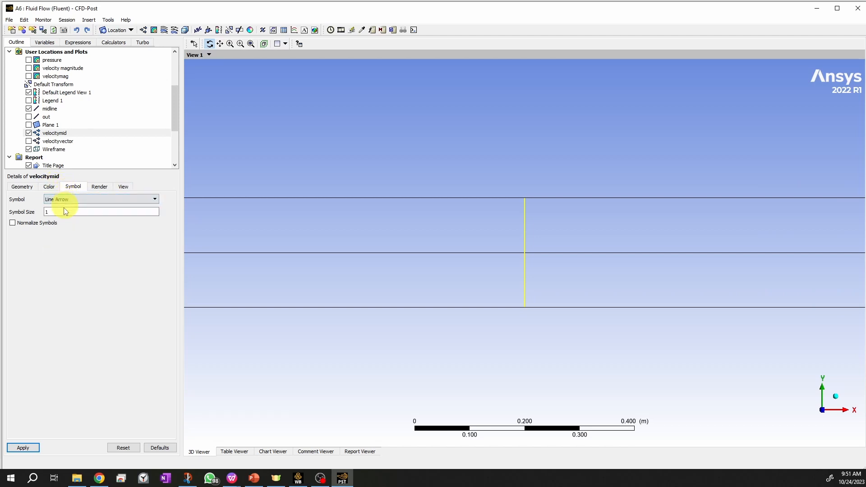
{"action": "left_click", "coordinate": [24, 449]}
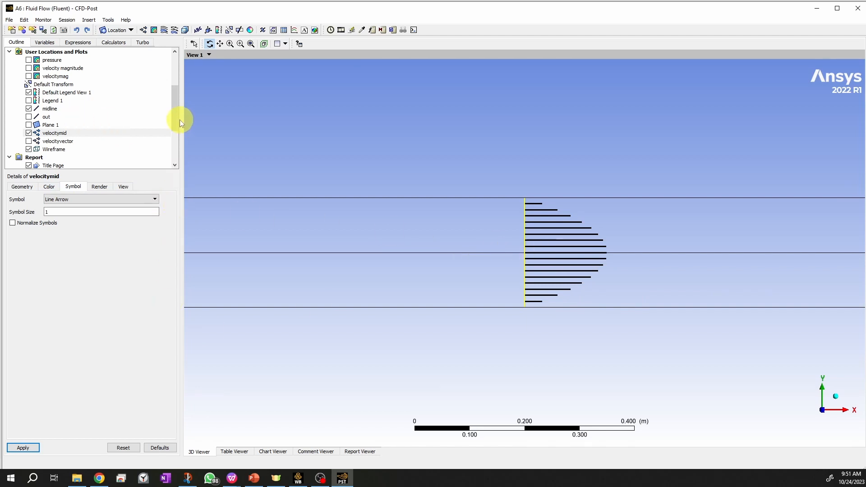
{"action": "mouse_move", "coordinate": [173, 114]}
{"action": "left_mouse_down"}
{"action": "mouse_move", "coordinate": [177, 105]}
{"action": "mouse_move", "coordinate": [176, 114]}
{"action": "left_mouse_up"}
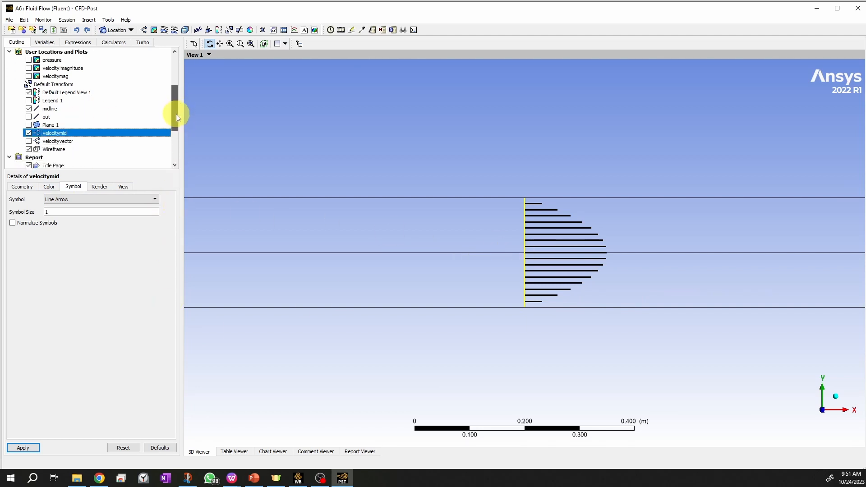
{"action": "scroll", "coordinate": [672, 238], "scroll_direction": "down", "scroll_amount": 7}
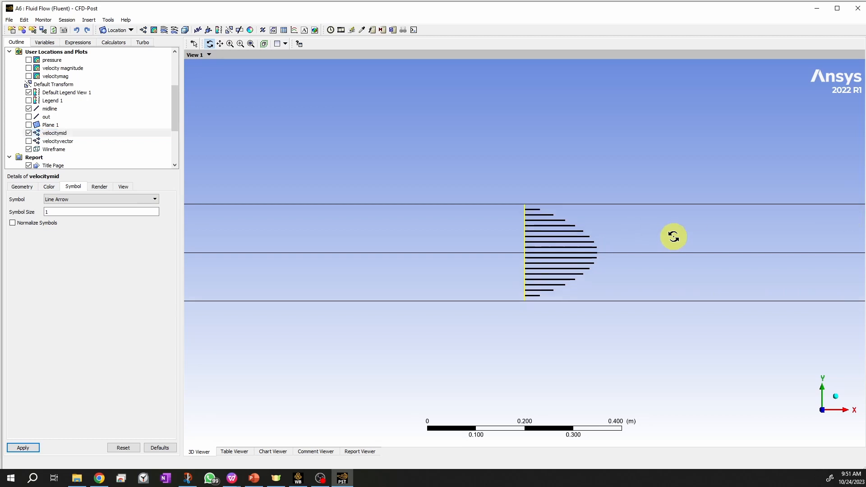
{"action": "scroll", "coordinate": [678, 226], "scroll_direction": "down", "scroll_amount": 2}
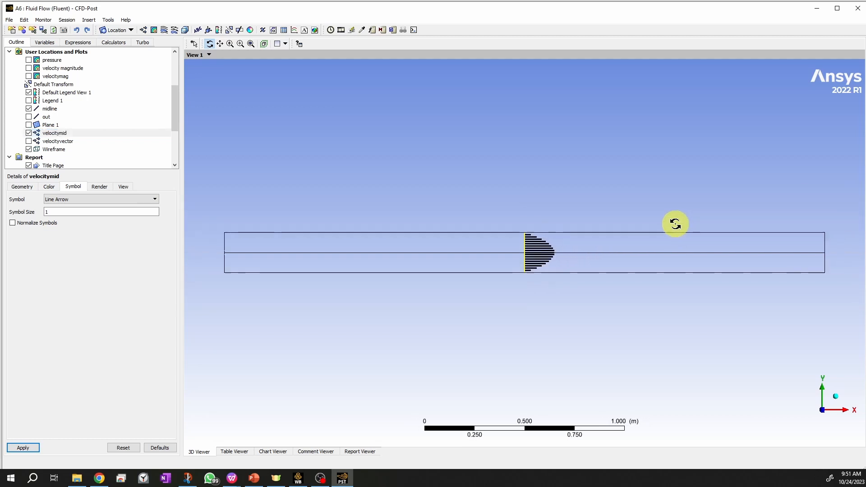
{"action": "scroll", "coordinate": [677, 270], "scroll_direction": "up", "scroll_amount": 2}
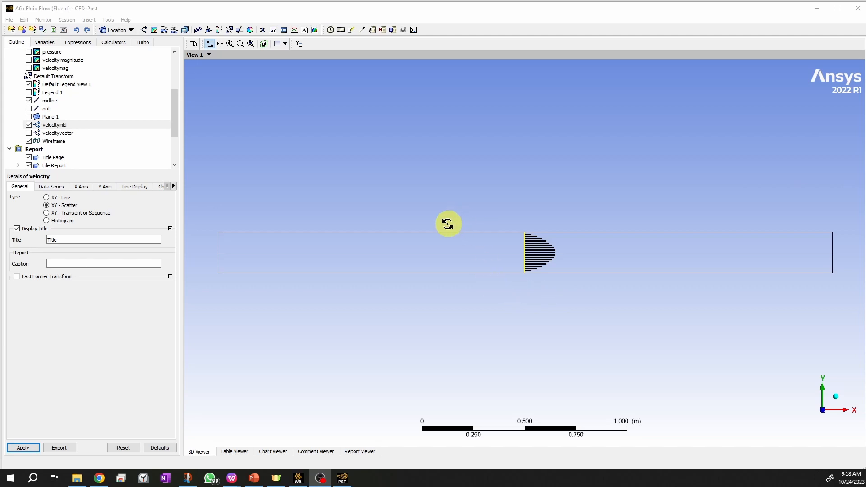
Step: Insert a new chart named velocitychart
{"action": "left_click", "coordinate": [130, 9]}
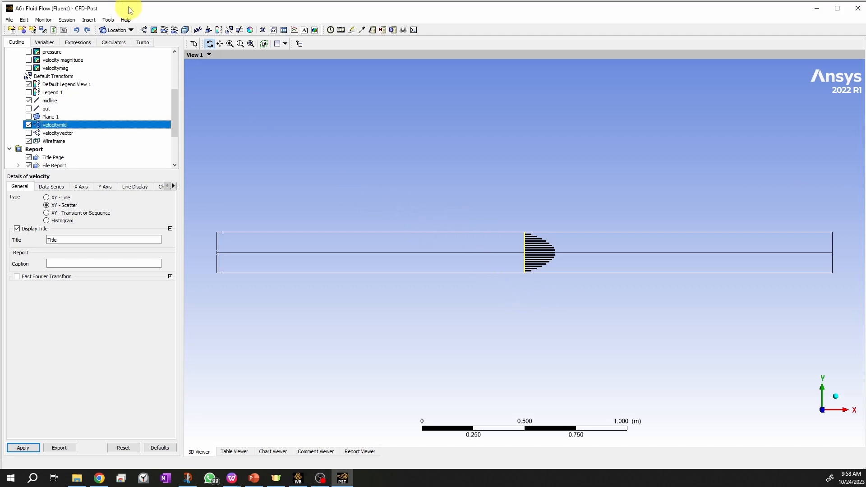
{"action": "mouse_move", "coordinate": [176, 98]}
{"action": "left_mouse_down"}
{"action": "mouse_move", "coordinate": [174, 68]}
{"action": "mouse_move", "coordinate": [175, 96]}
{"action": "left_mouse_up"}
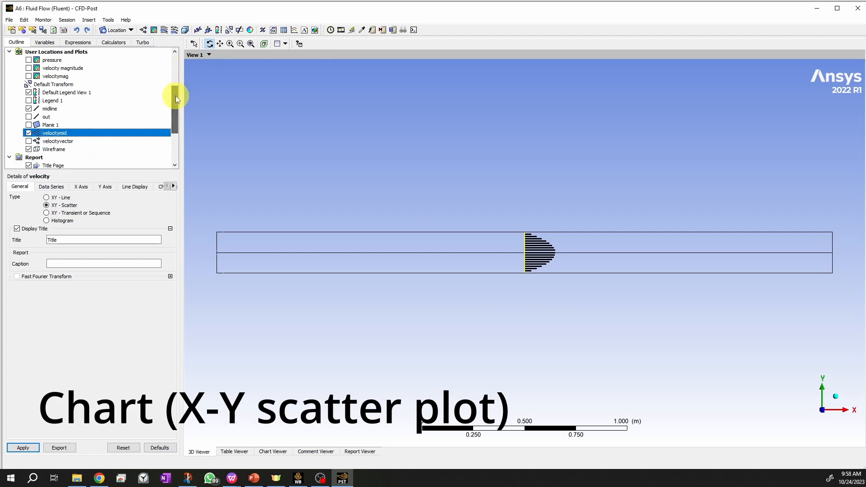
{"action": "left_click", "coordinate": [86, 21]}
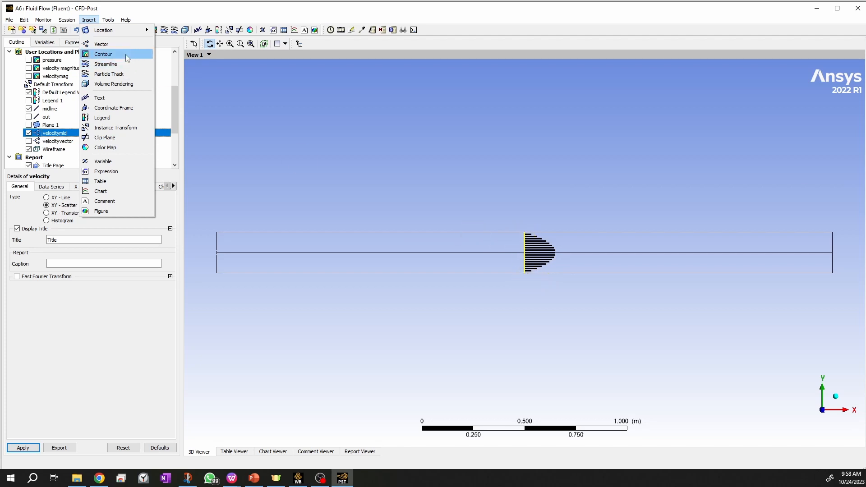
{"action": "left_click", "coordinate": [104, 191]}
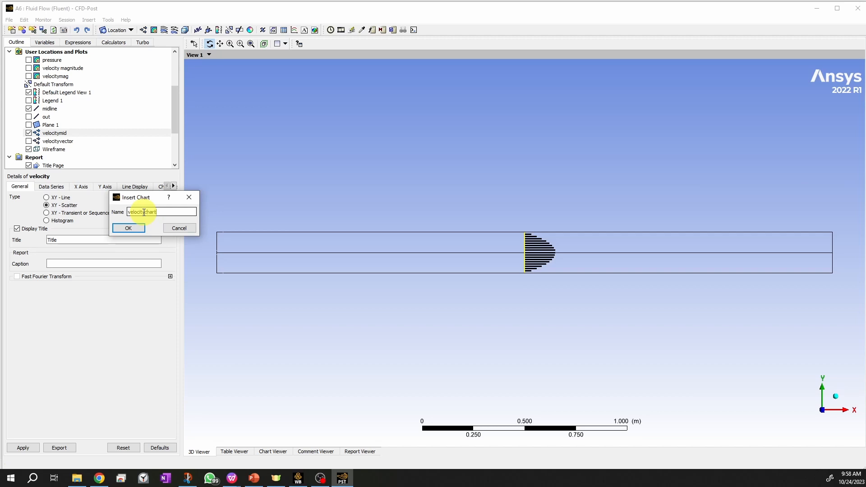
{"action": "key", "text": "Return"}
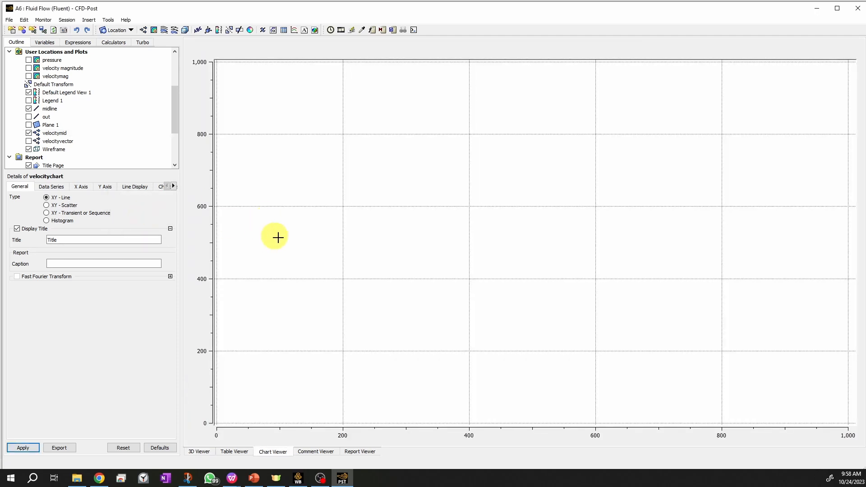
Step: Set velocitychart to the XY - Scatter type and use midline as the location for Series 1
{"action": "left_click", "coordinate": [47, 206]}
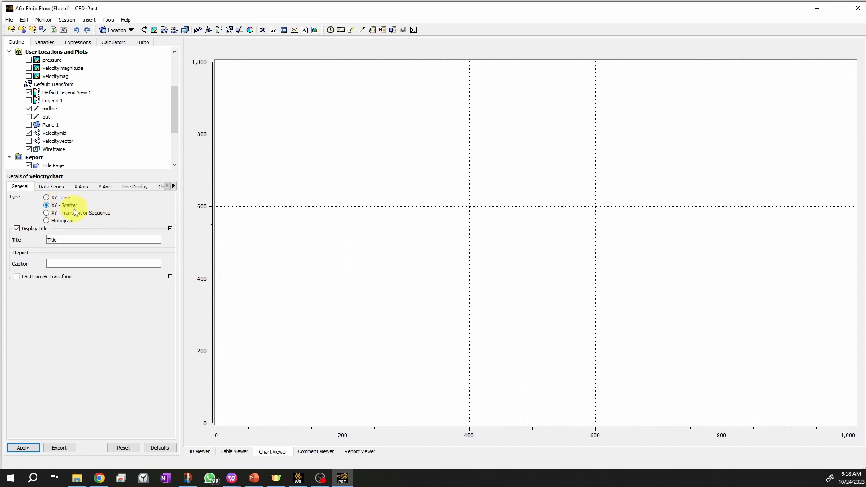
{"action": "left_click", "coordinate": [50, 189]}
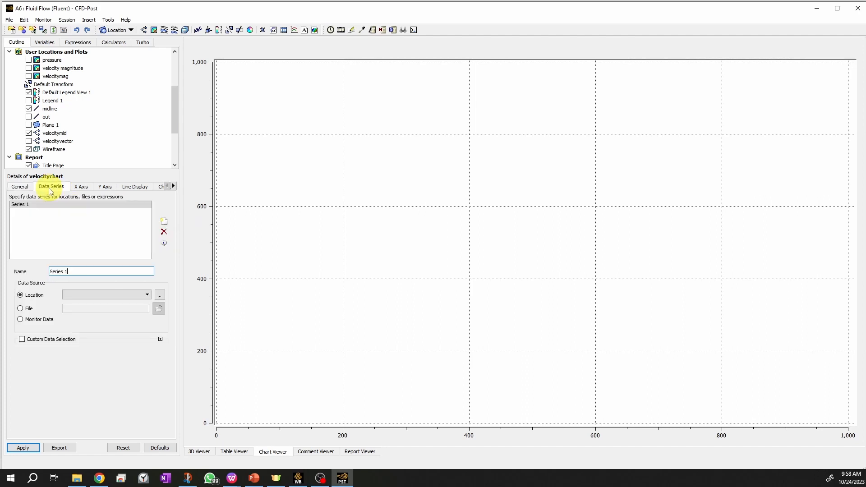
{"action": "left_click", "coordinate": [98, 296]}
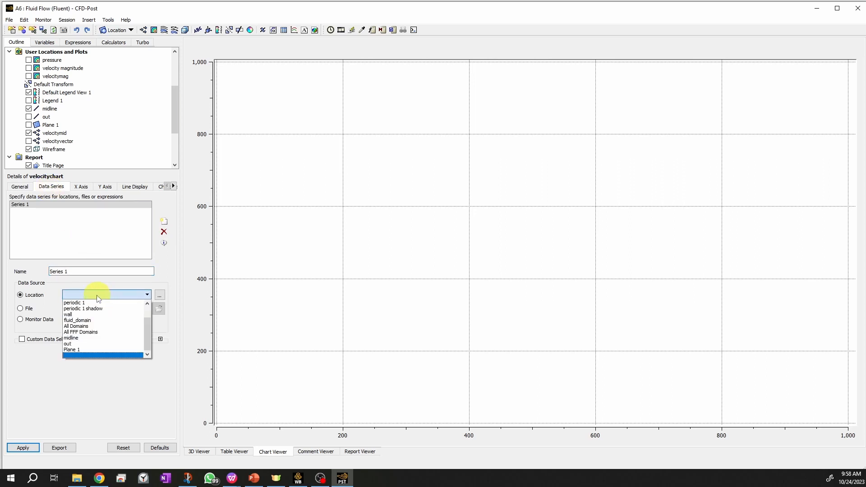
{"action": "left_click", "coordinate": [86, 338]}
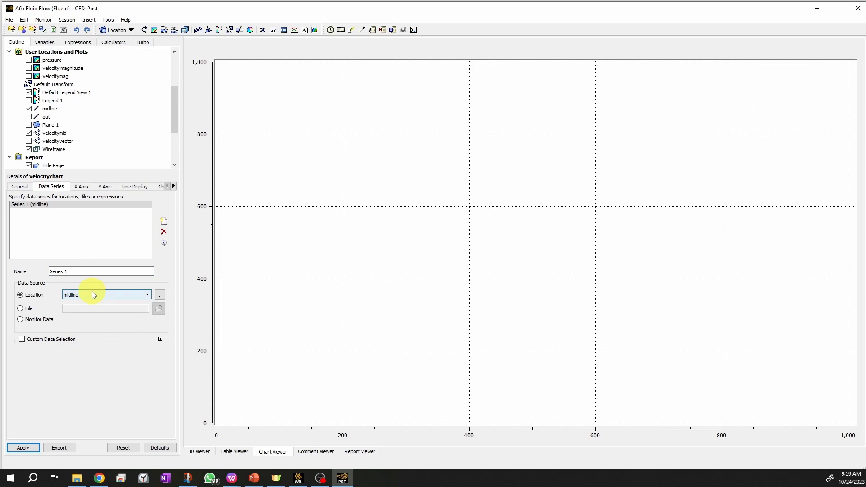
Step: Set the X axis variable of velocitychart to Velocity u
{"action": "left_click", "coordinate": [82, 187]}
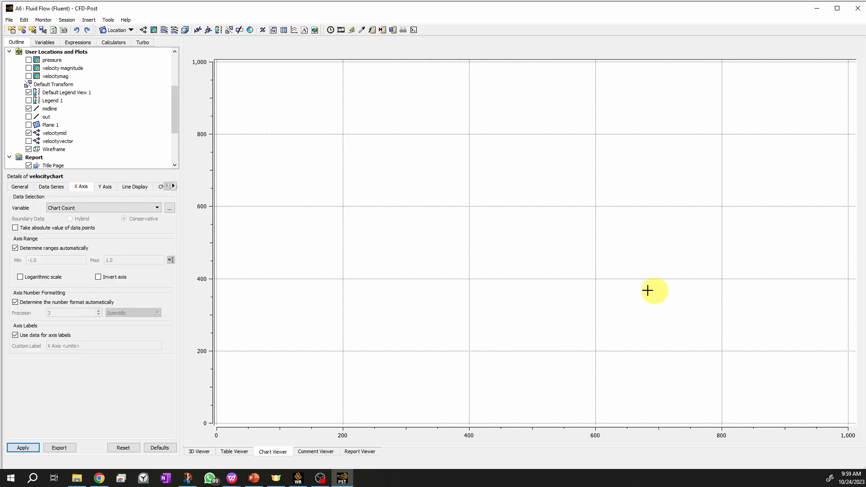
{"action": "left_click", "coordinate": [136, 208]}
{"action": "left_click", "coordinate": [126, 245]}
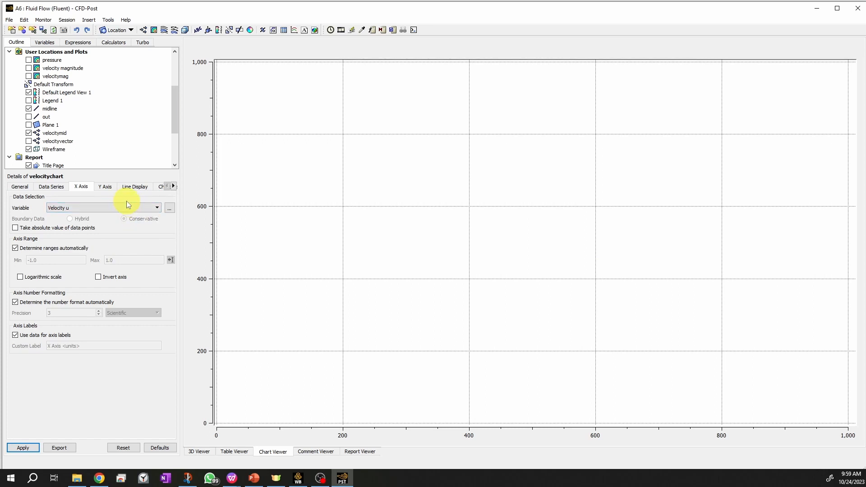
Step: Set the Y axis variable of velocitychart to Y and apply the chart settings
{"action": "left_click", "coordinate": [105, 188]}
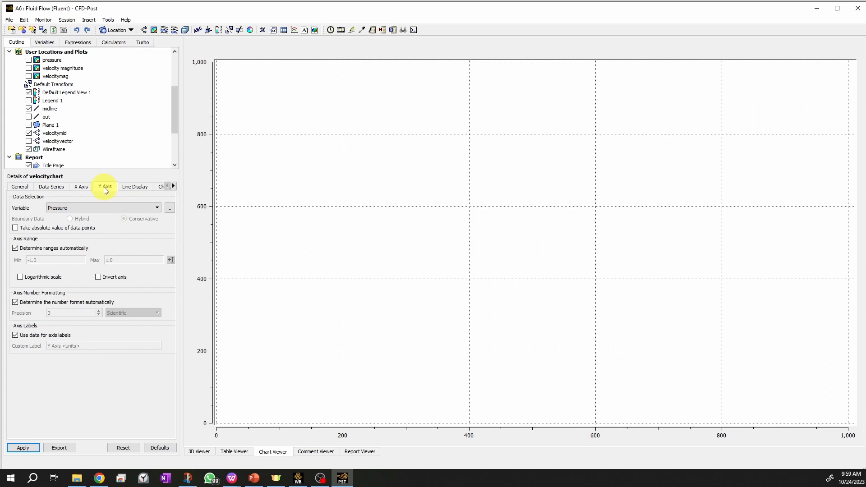
{"action": "left_click", "coordinate": [95, 209]}
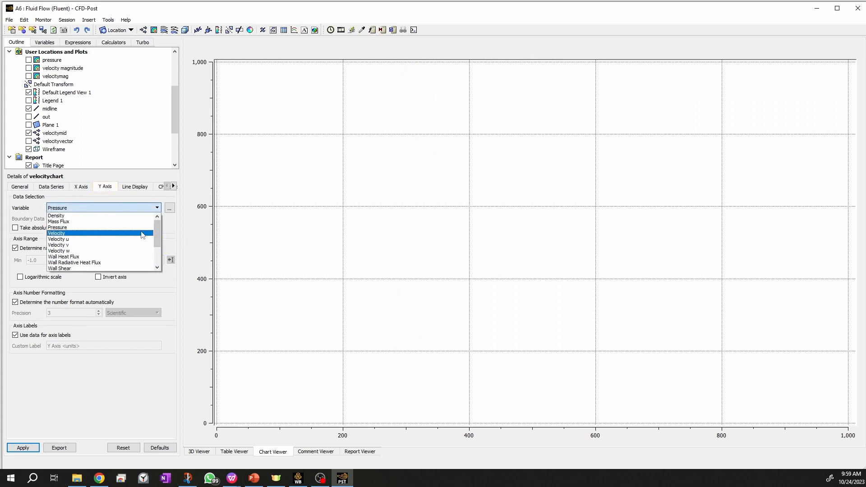
{"action": "left_click_drag", "start_coordinate": [158, 237], "coordinate": [159, 267]}
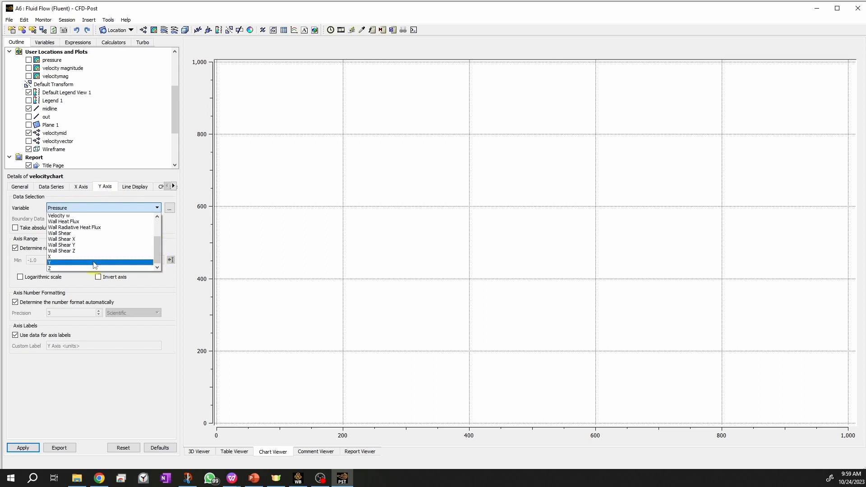
{"action": "left_click", "coordinate": [95, 265]}
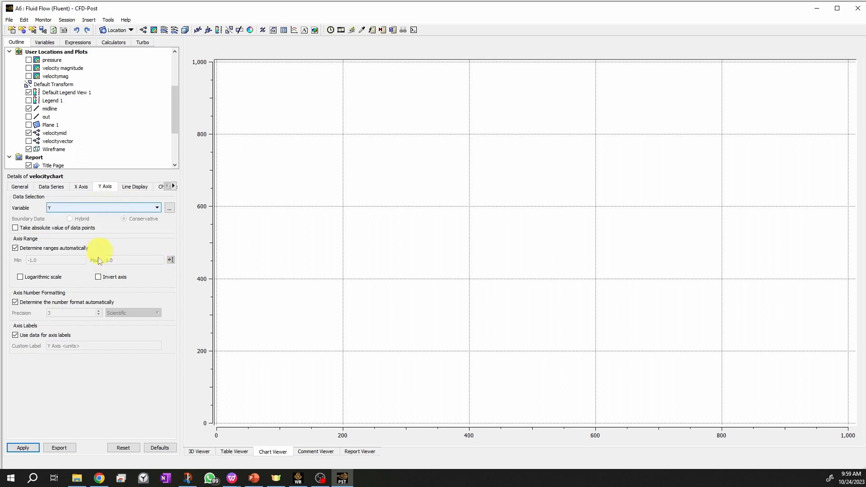
{"action": "left_click", "coordinate": [27, 448]}
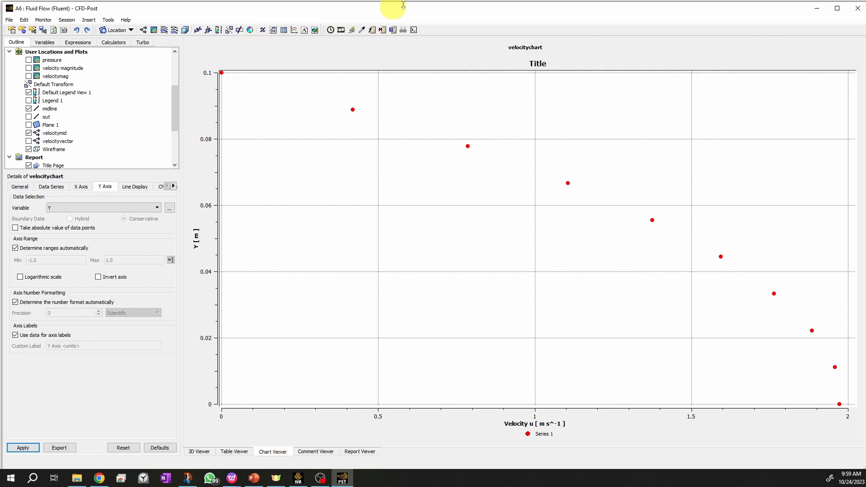
Step: Examine the velocity vectors across the midline in the 3D view up close, and return to the chart
{"action": "left_click", "coordinate": [204, 453]}
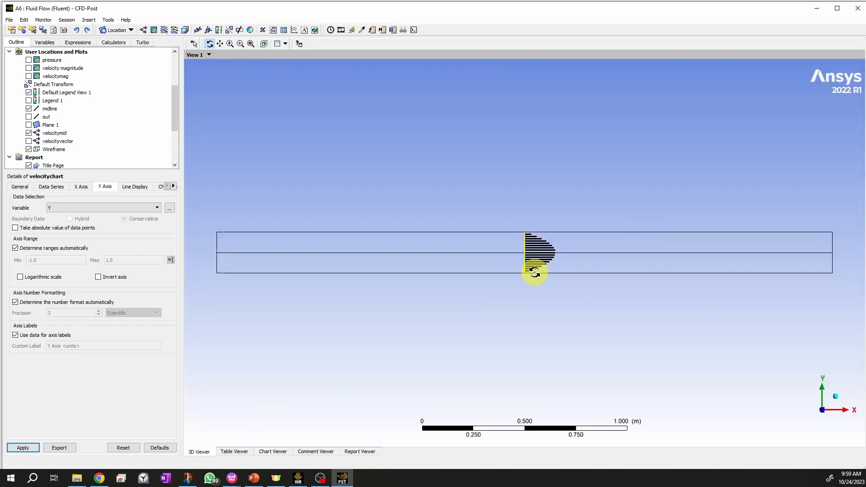
{"action": "scroll", "coordinate": [550, 266], "scroll_direction": "up", "scroll_amount": 5}
{"action": "scroll", "coordinate": [557, 269], "scroll_direction": "up", "scroll_amount": 8}
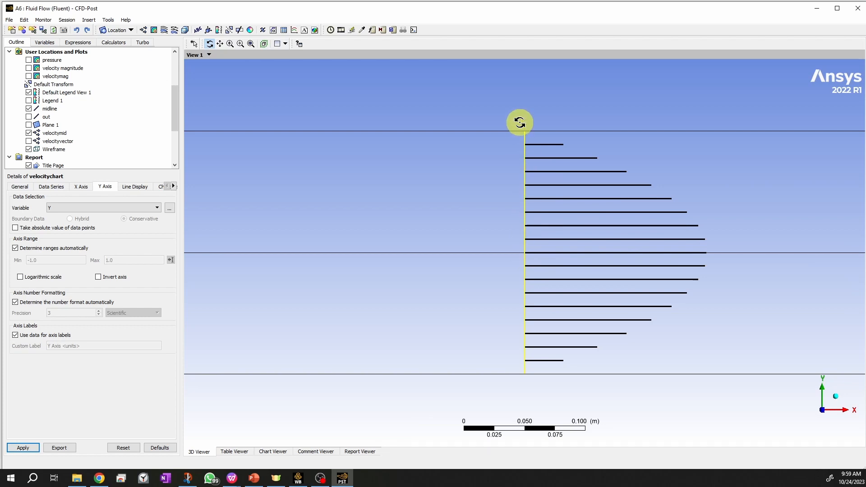
{"action": "left_click", "coordinate": [274, 451]}
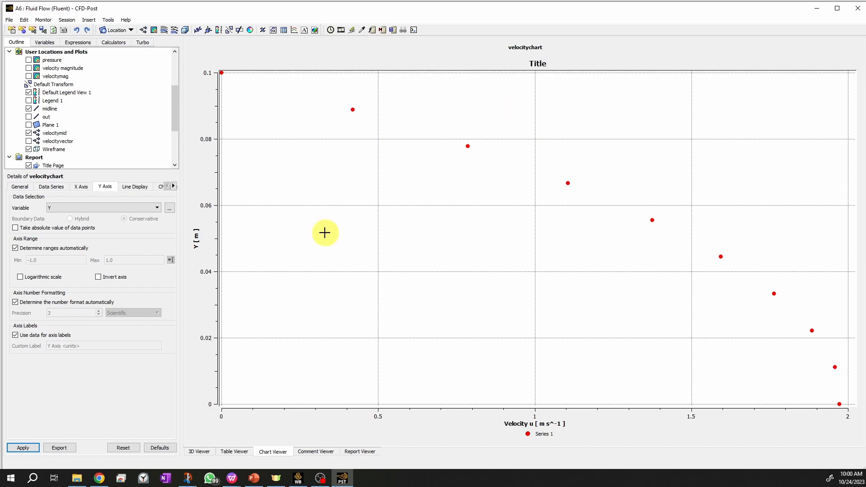
Step: Start exporting the chart data as comma separated values with the file name velocity
{"action": "left_click", "coordinate": [61, 451]}
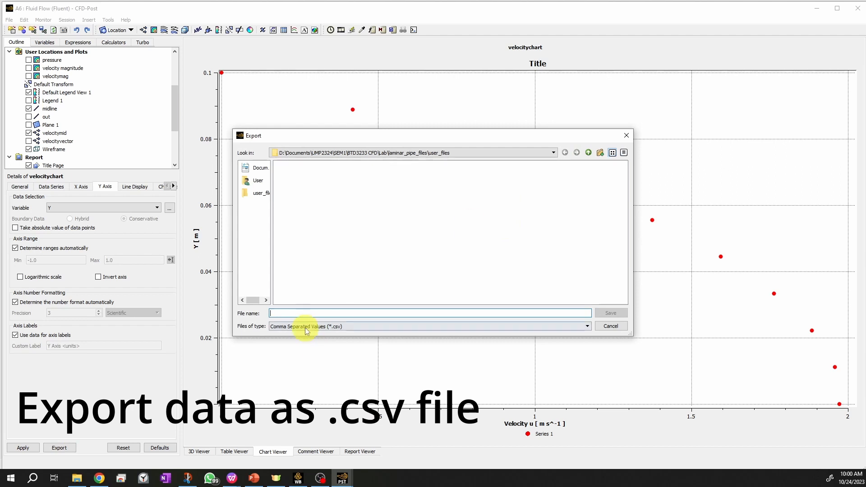
{"action": "left_click", "coordinate": [304, 313]}
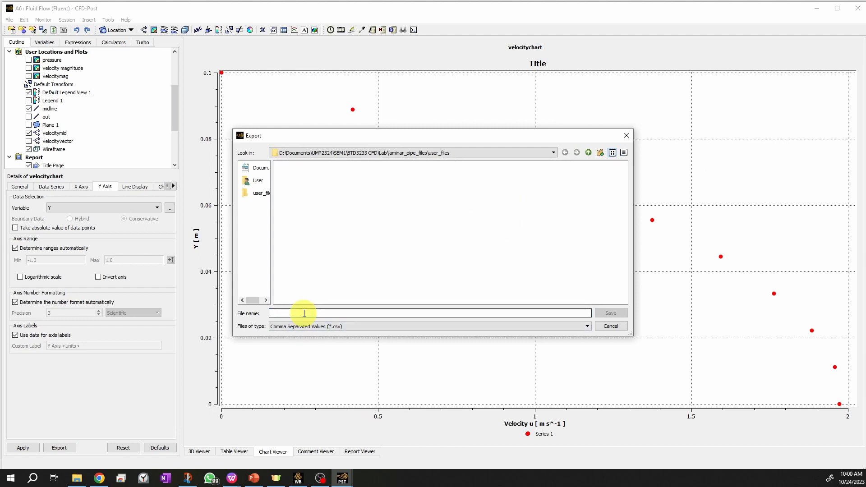
{"action": "type", "text": "ve;ocity"}
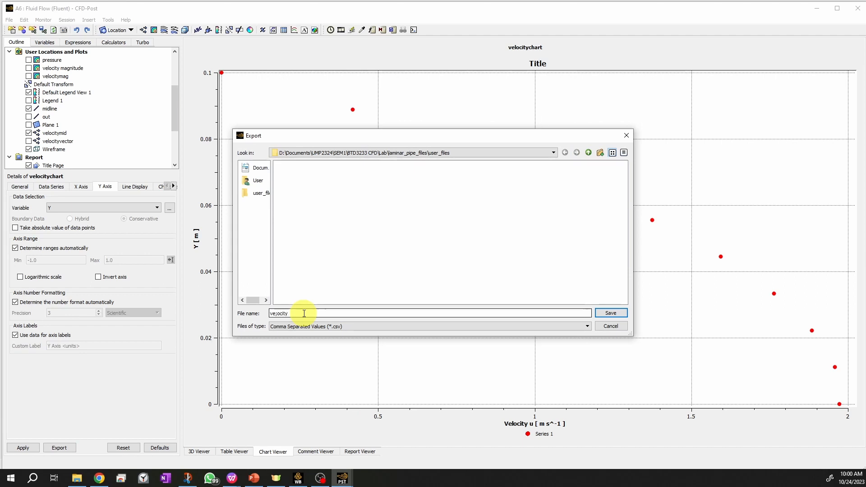
{"action": "key", "text": "BackSpace"}
{"action": "key", "text": "BackSpace"}
{"action": "key", "text": "BackSpace"}
{"action": "key", "text": "BackSpace"}
{"action": "key", "text": "BackSpace"}
{"action": "type", "text": "locity"}
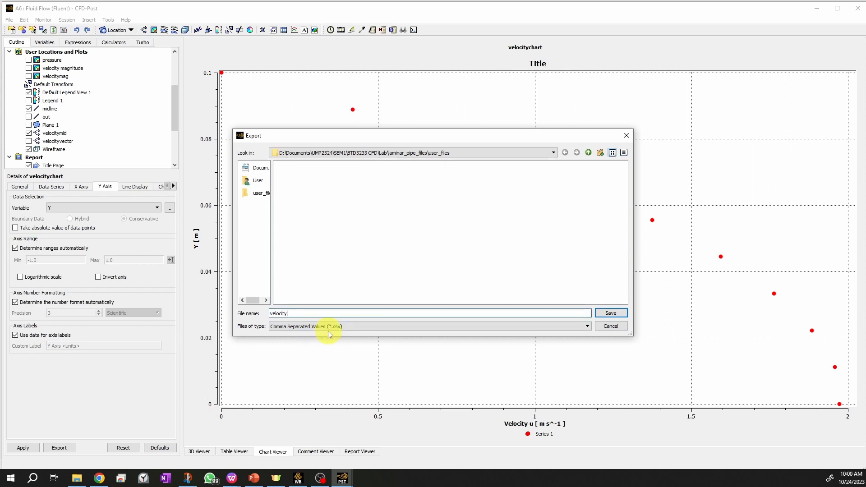
Step: Save the exported velocity file in the D:\Documents\UMP2324\SEM1\BTD3233 CFD\Lab folder
{"action": "left_click", "coordinate": [324, 153]}
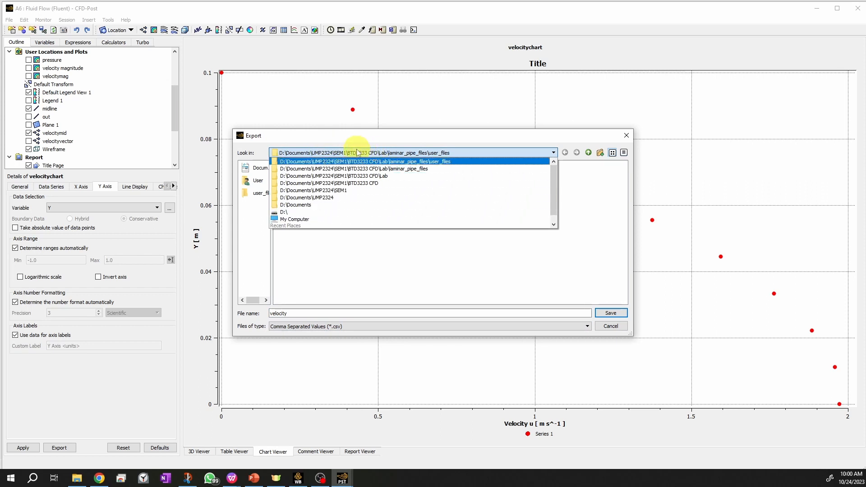
{"action": "left_click", "coordinate": [364, 169]}
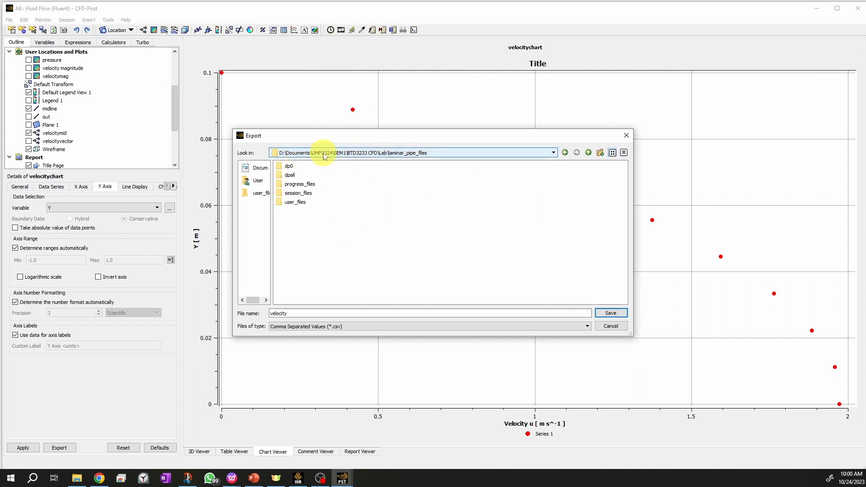
{"action": "left_click", "coordinate": [402, 156]}
{"action": "left_click", "coordinate": [390, 170]}
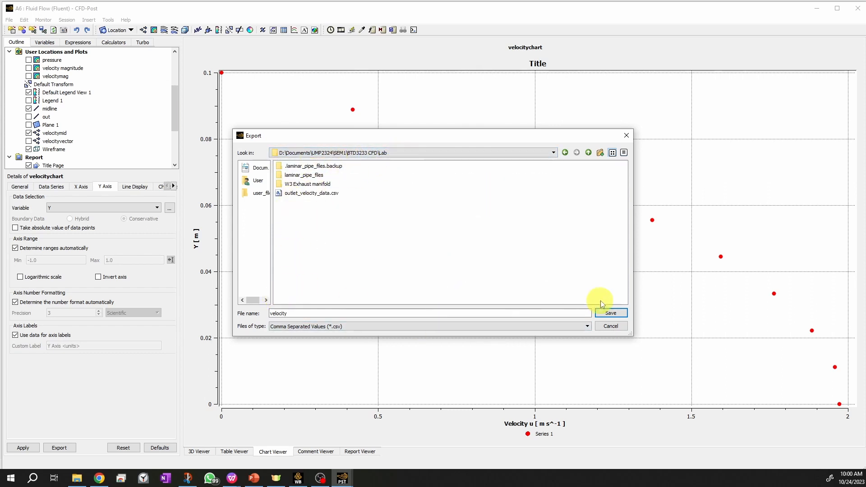
{"action": "left_click", "coordinate": [616, 314]}
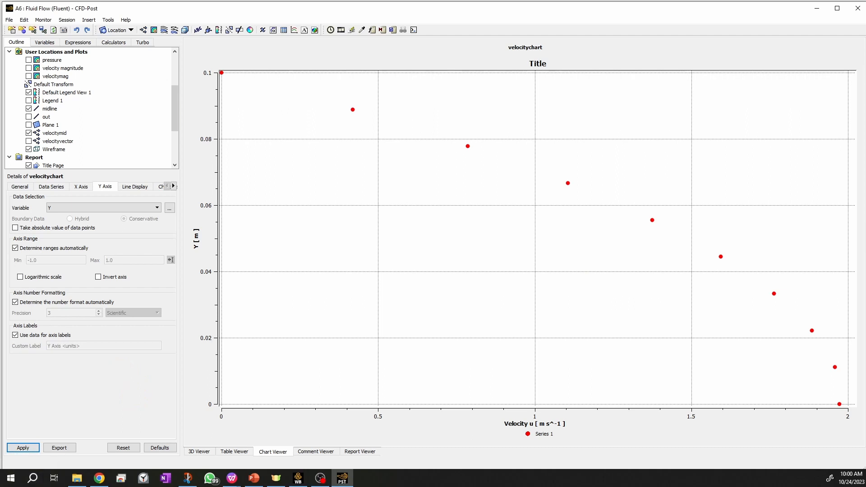
Step: Switch to File Explorer and check the Lab folder inside BTD3233 CFD for the exported velocity file
{"action": "left_click", "coordinate": [77, 478]}
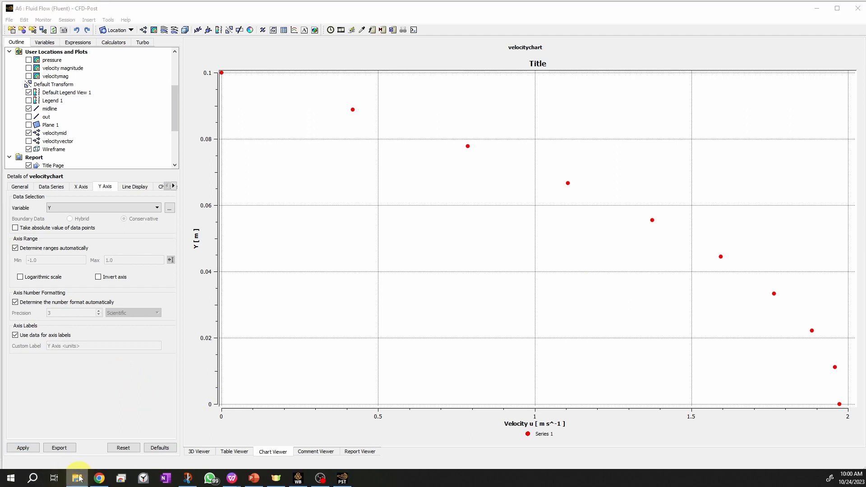
{"action": "right_click", "coordinate": [79, 478]}
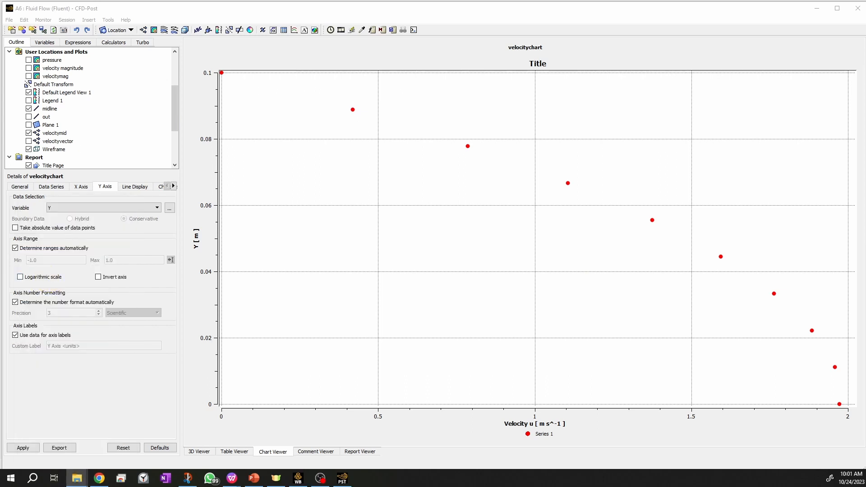
{"action": "left_click_drag", "start_coordinate": [296, 39], "coordinate": [326, 71]}
{"action": "double_click", "coordinate": [354, 126]}
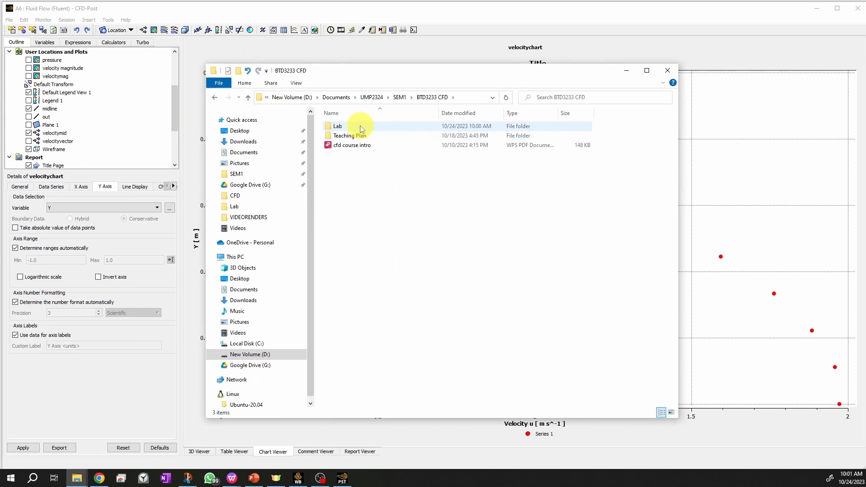
{"action": "left_click", "coordinate": [341, 131]}
{"action": "double_click", "coordinate": [341, 130]}
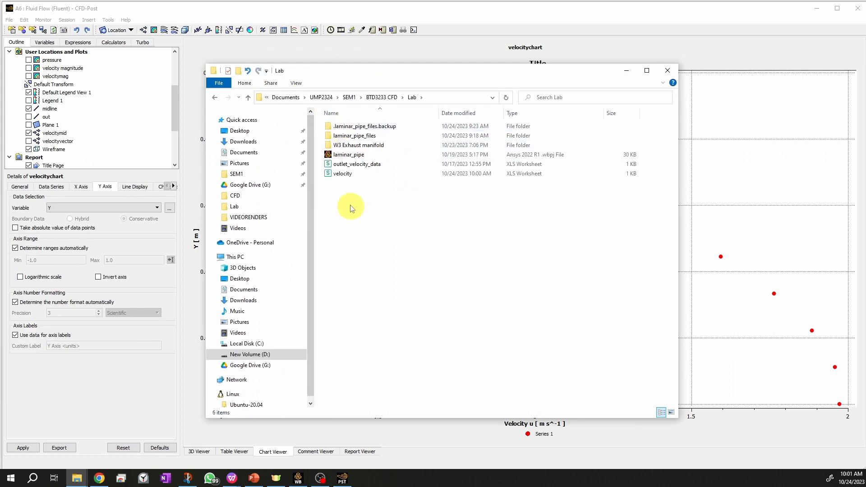
{"action": "left_click", "coordinate": [344, 175]}
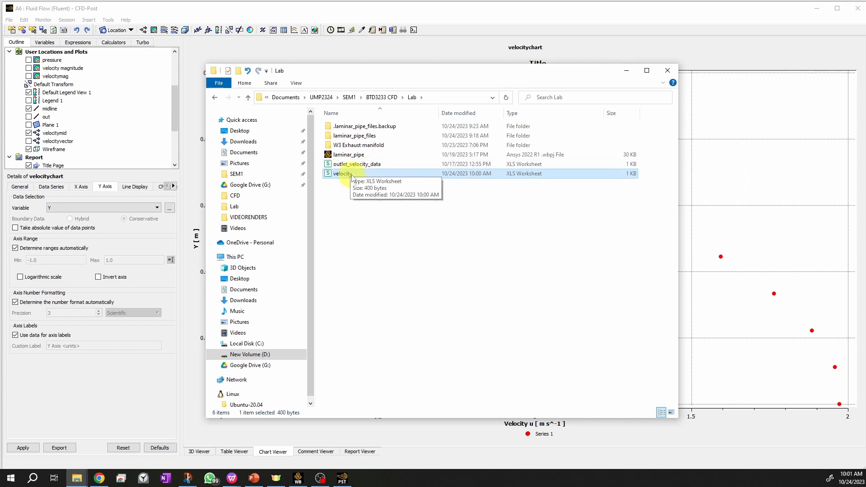
{"action": "left_click", "coordinate": [668, 71]}
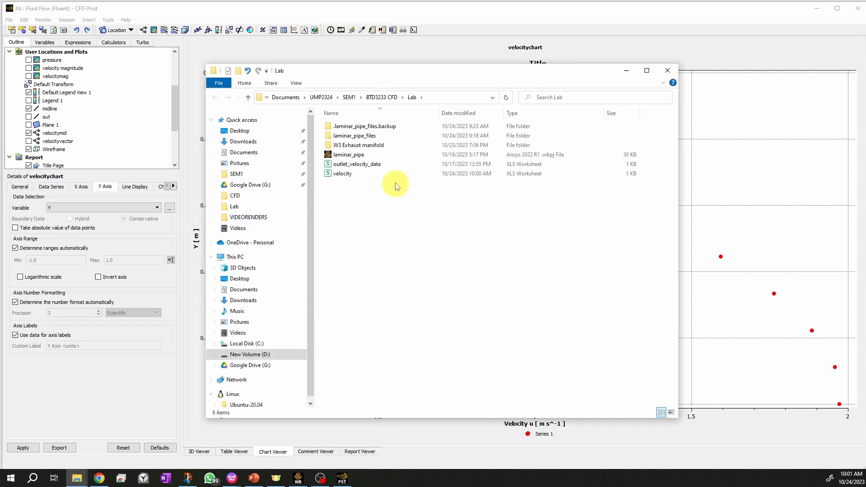
Step: Open the velocity file from the Lab folder in Excel
{"action": "right_click", "coordinate": [349, 177]}
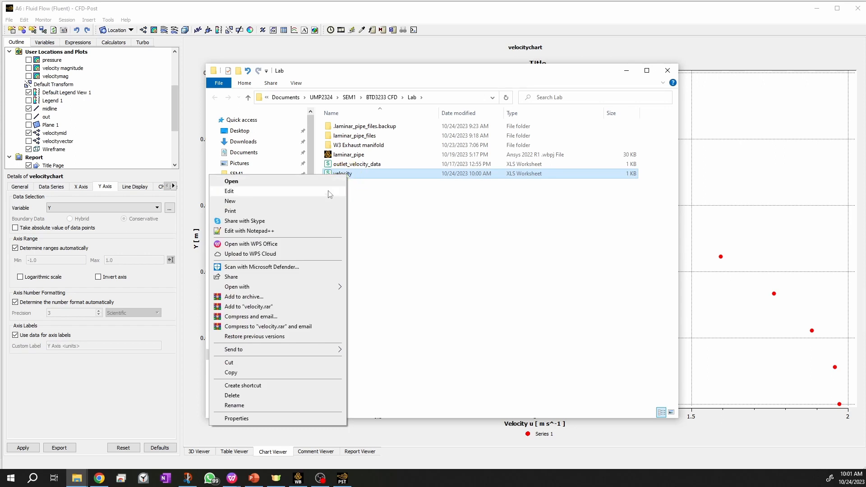
{"action": "mouse_move", "coordinate": [281, 291]}
{"action": "left_click", "coordinate": [366, 288]}
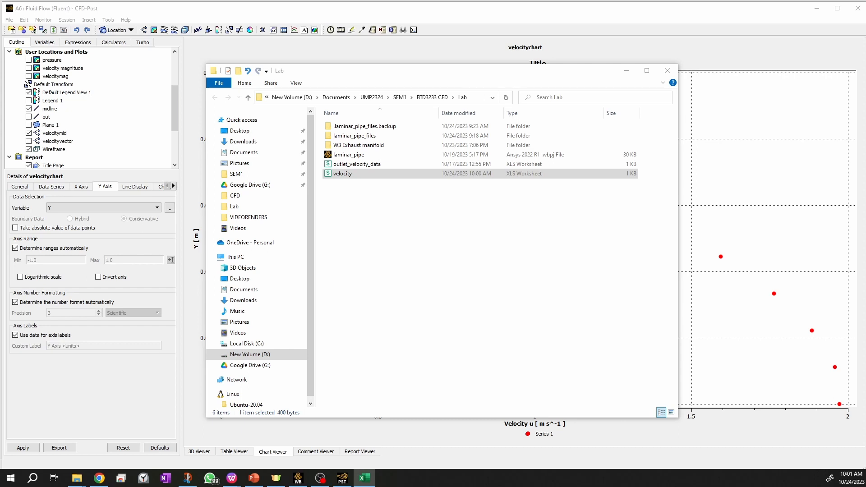
{"action": "left_click_drag", "start_coordinate": [0, 36], "coordinate": [292, 33]}
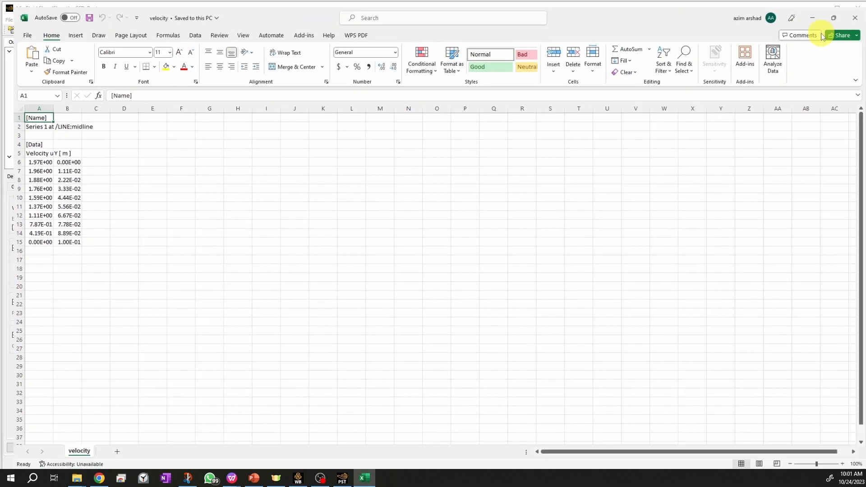
{"action": "left_click", "coordinate": [817, 35]}
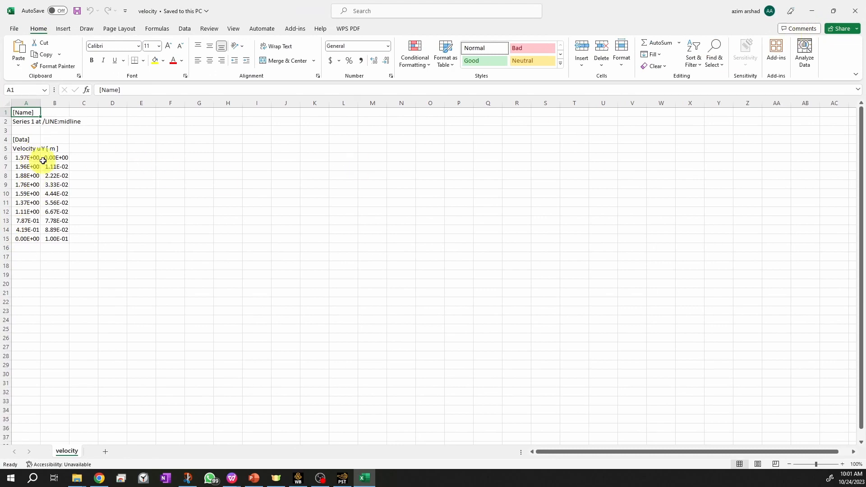
Step: Insert a marker-only scatter chart from the Velocity u and Y data and place it beside the table
{"action": "left_click", "coordinate": [52, 148]}
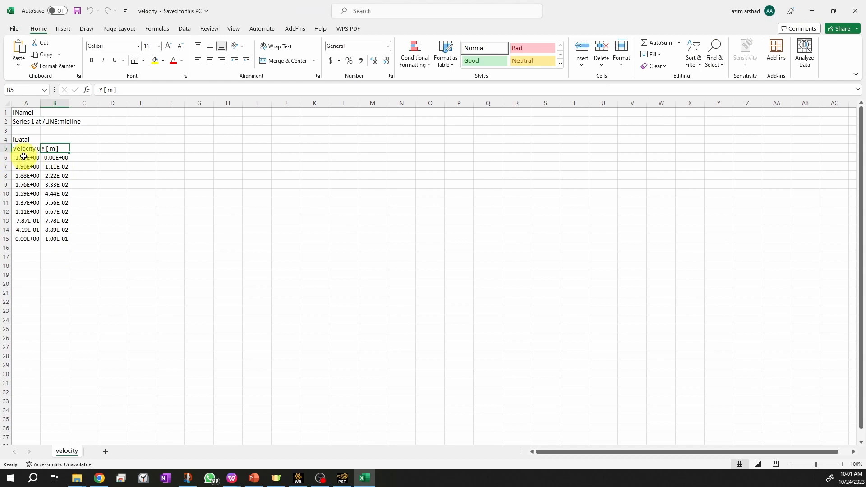
{"action": "left_click", "coordinate": [63, 30]}
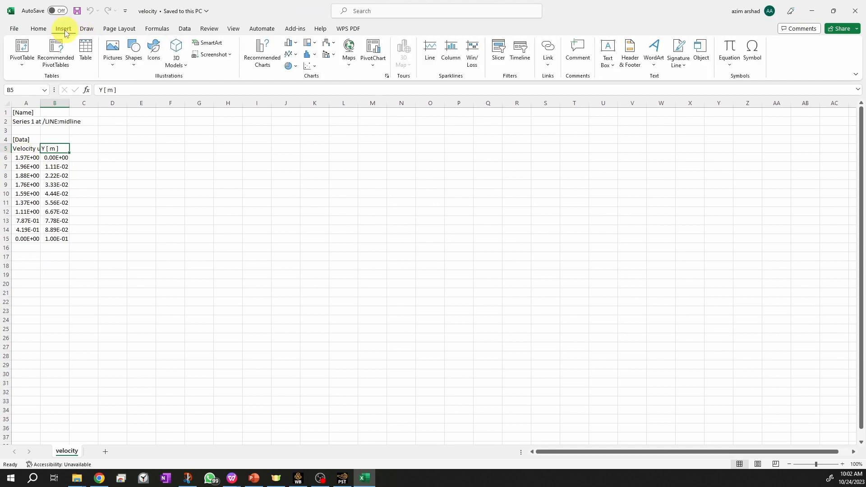
{"action": "left_click", "coordinate": [310, 66]}
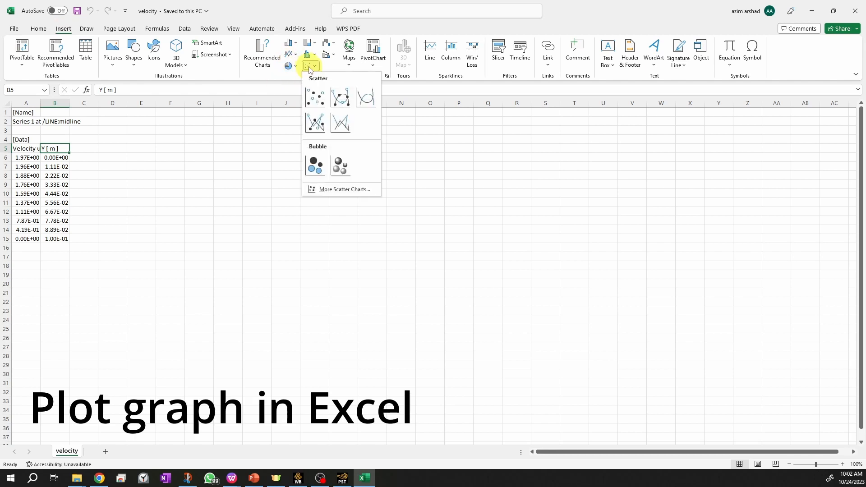
{"action": "left_click", "coordinate": [319, 97]}
{"action": "left_click_drag", "start_coordinate": [383, 224], "coordinate": [328, 189]}
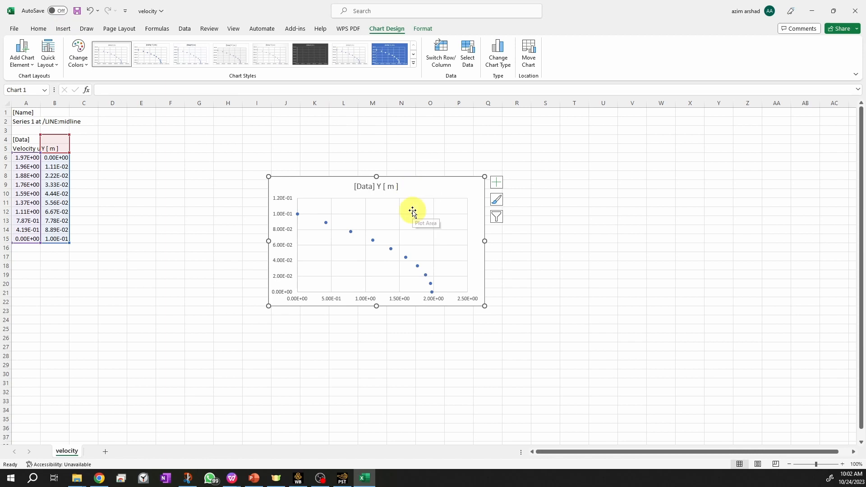
Step: Remove the Y [ m ] series from the scatter chart's data source
{"action": "right_click", "coordinate": [329, 250]}
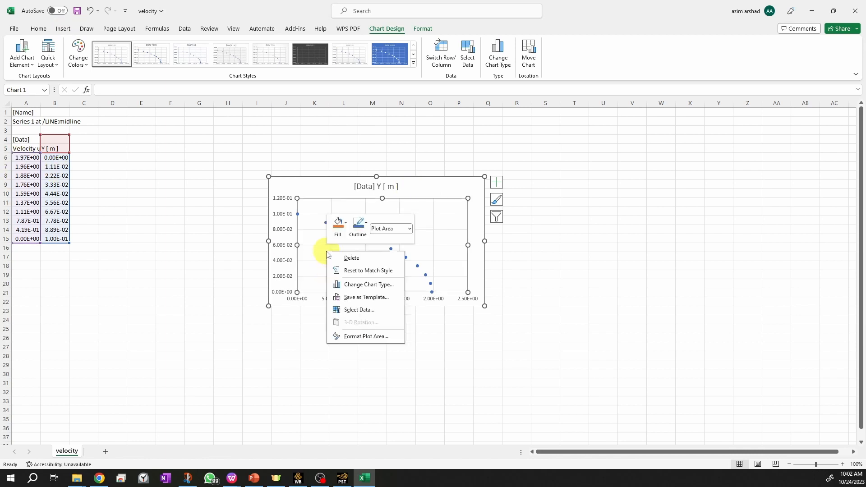
{"action": "left_click", "coordinate": [368, 310]}
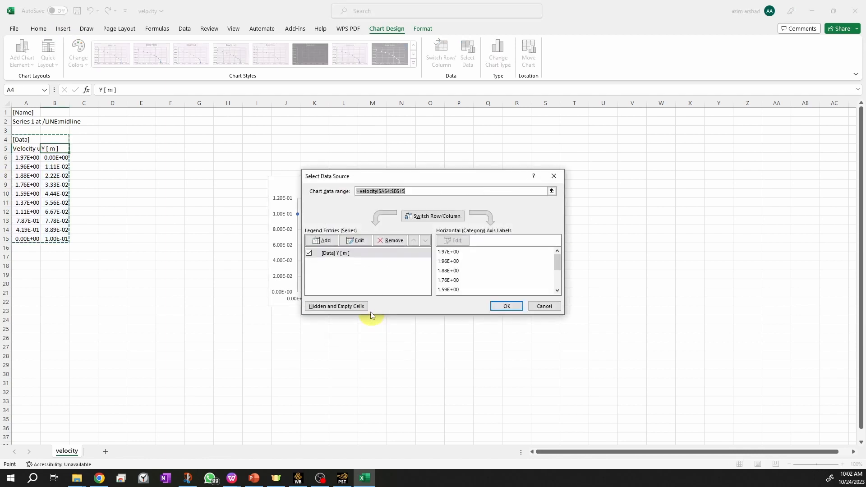
{"action": "left_click", "coordinate": [514, 305]}
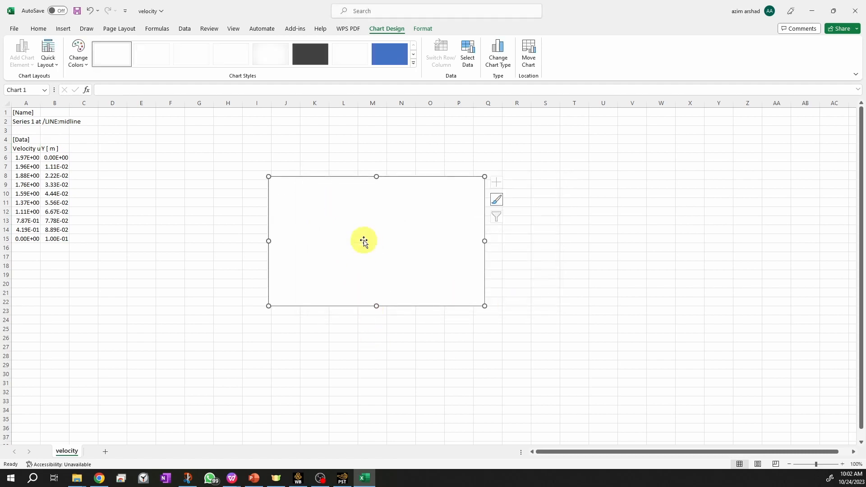
Step: Add a series named cfd_midpoint to the chart, with X values from A6:A15 and Y values from B6:B15
{"action": "right_click", "coordinate": [356, 225]}
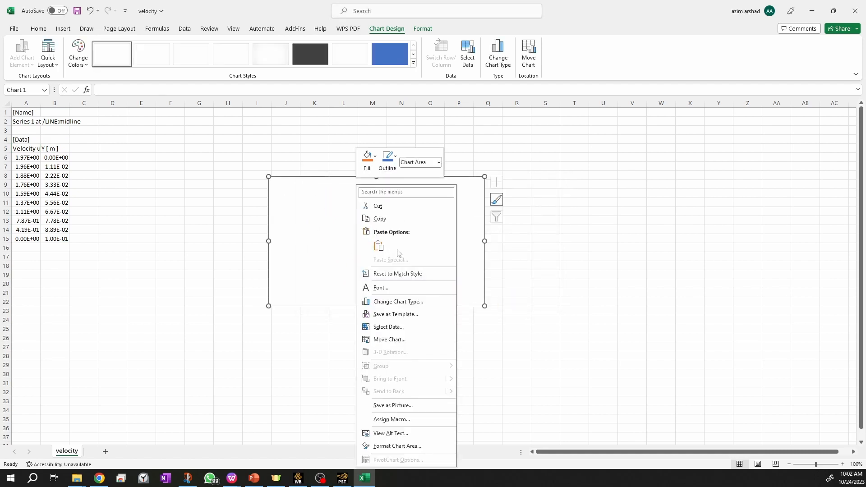
{"action": "left_click", "coordinate": [391, 327]}
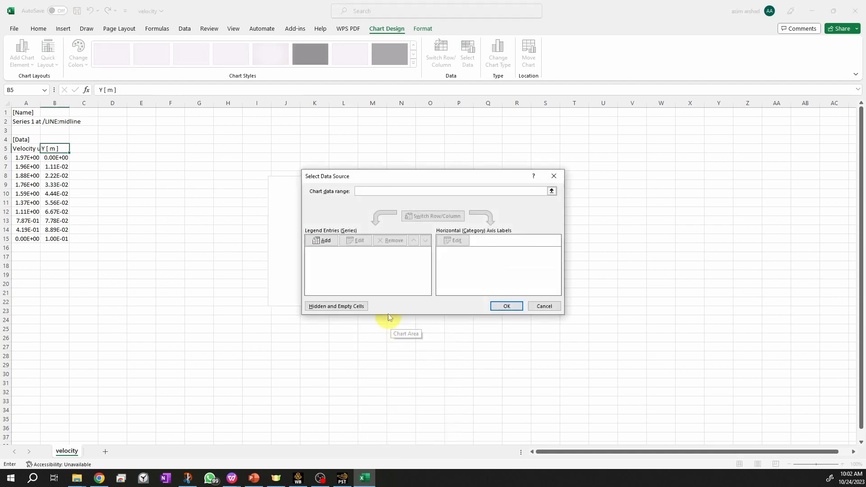
{"action": "left_click", "coordinate": [323, 241]}
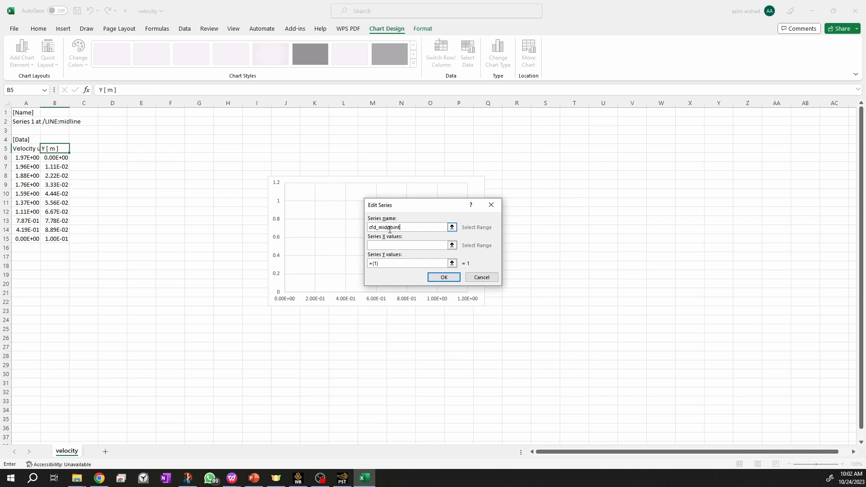
{"action": "left_click", "coordinate": [452, 245]}
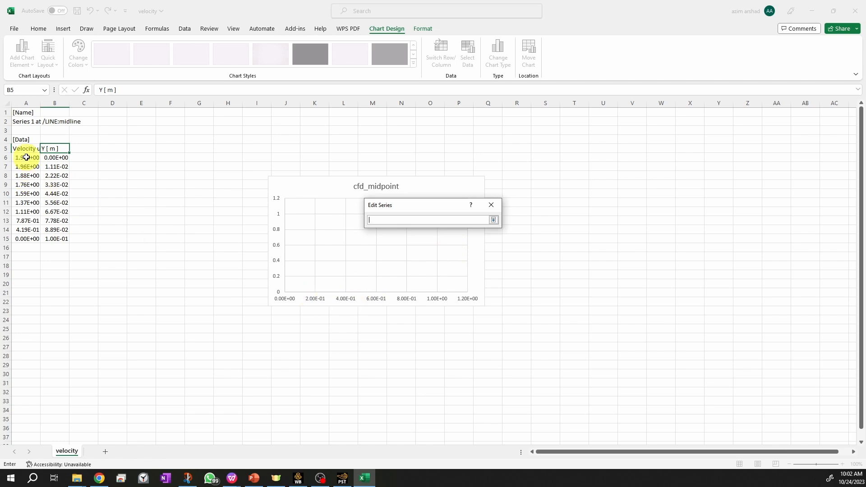
{"action": "left_click_drag", "start_coordinate": [27, 158], "coordinate": [33, 235]}
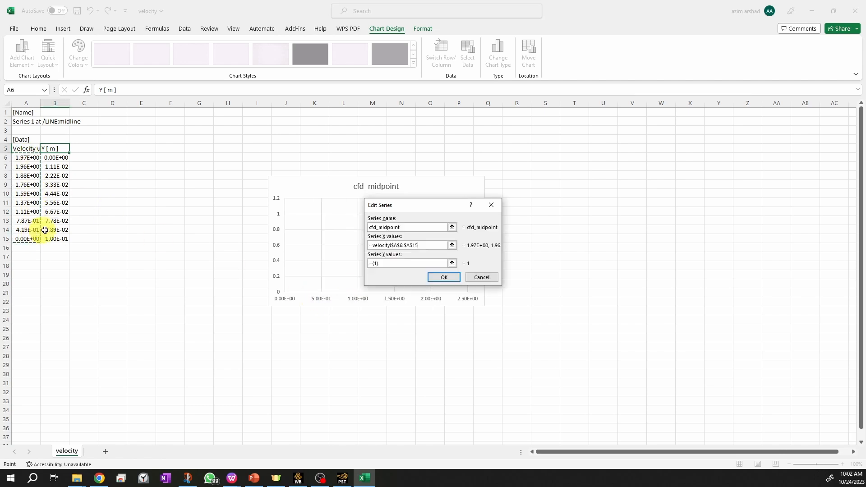
{"action": "left_click", "coordinate": [452, 264]}
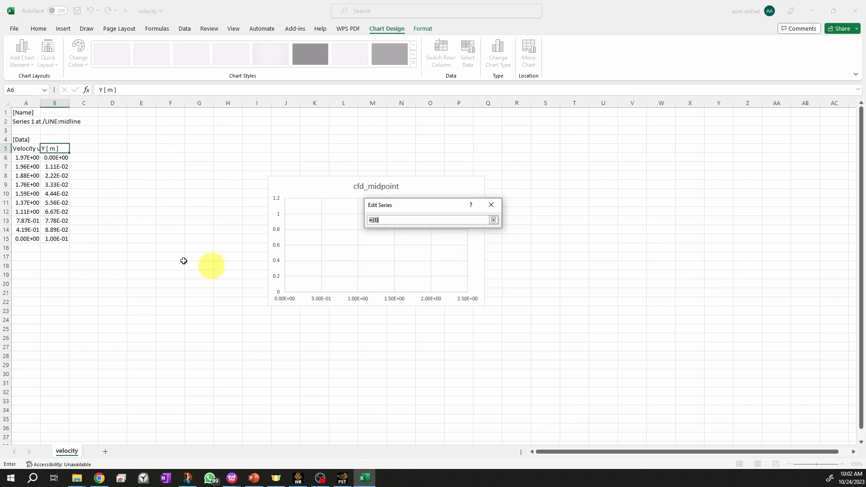
{"action": "left_click_drag", "start_coordinate": [55, 158], "coordinate": [55, 240]}
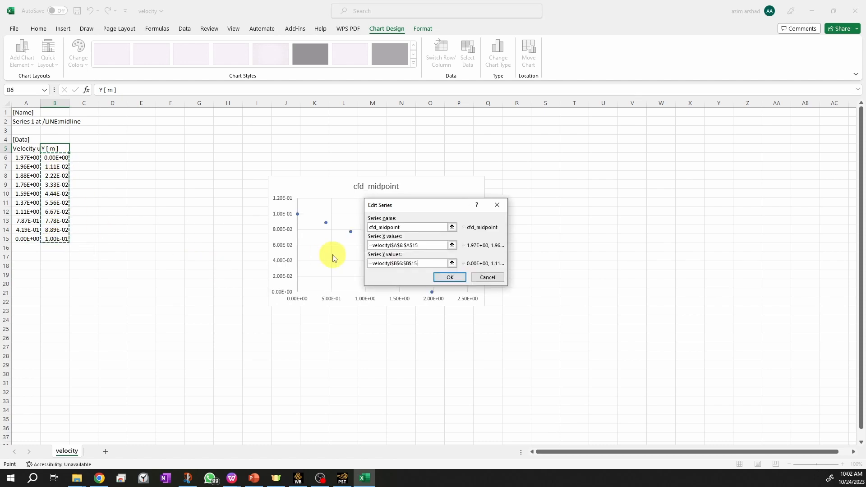
{"action": "left_click", "coordinate": [450, 277]}
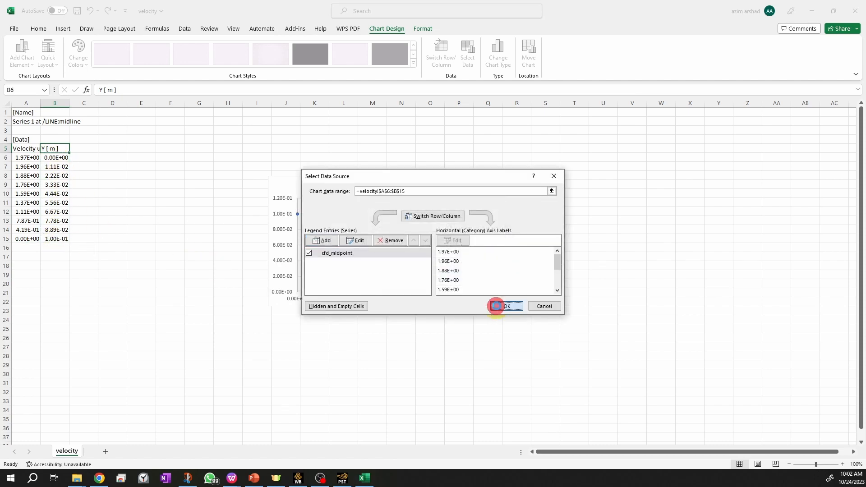
{"action": "left_click", "coordinate": [506, 306]}
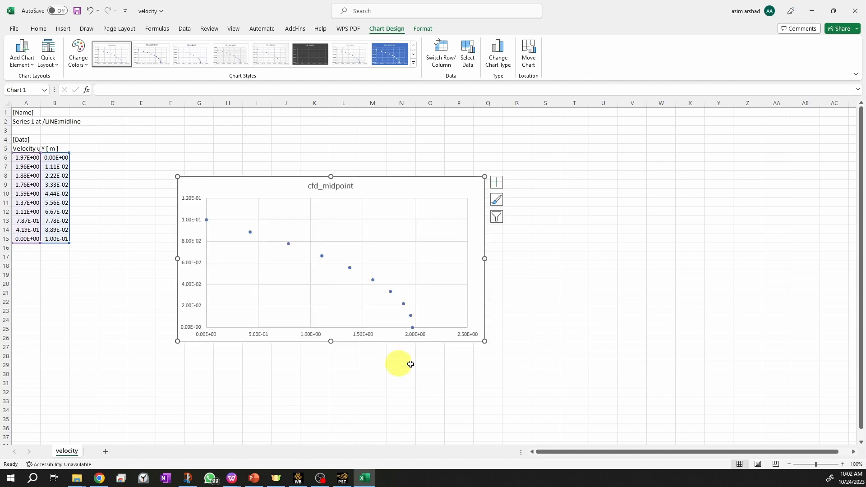
Step: Enlarge the scatter chart to about 7.7 by 4.5 inches and move it slightly up and away from the table
{"action": "left_click_drag", "start_coordinate": [483, 342], "coordinate": [509, 373]}
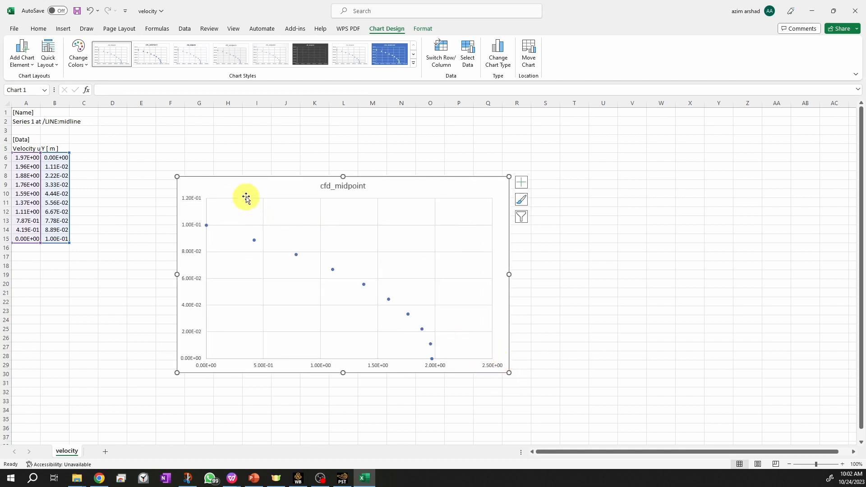
{"action": "left_click_drag", "start_coordinate": [246, 196], "coordinate": [270, 180]}
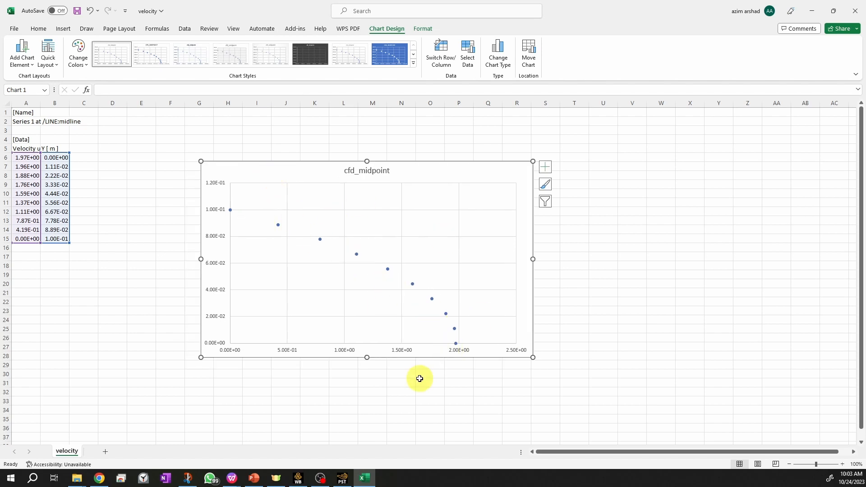
{"action": "left_click", "coordinate": [370, 478]}
{"action": "left_click", "coordinate": [372, 479]}
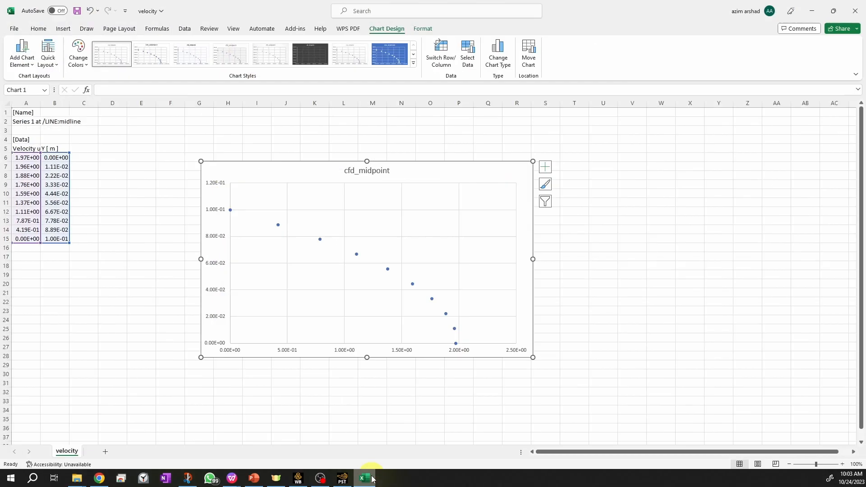
Step: Switch to PowerPoint to view the velocity profile chart on the Result slide, and return to the Excel chart
{"action": "left_click", "coordinate": [254, 478]}
{"action": "left_click", "coordinate": [132, 158]}
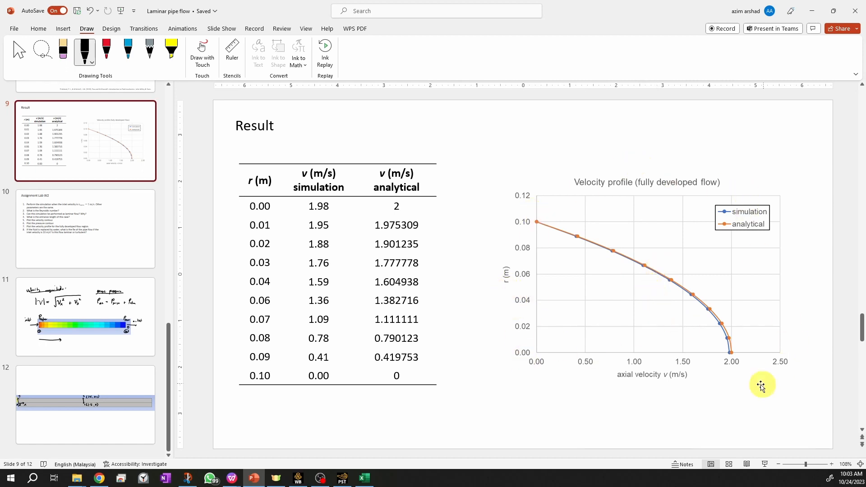
{"action": "left_click", "coordinate": [360, 481]}
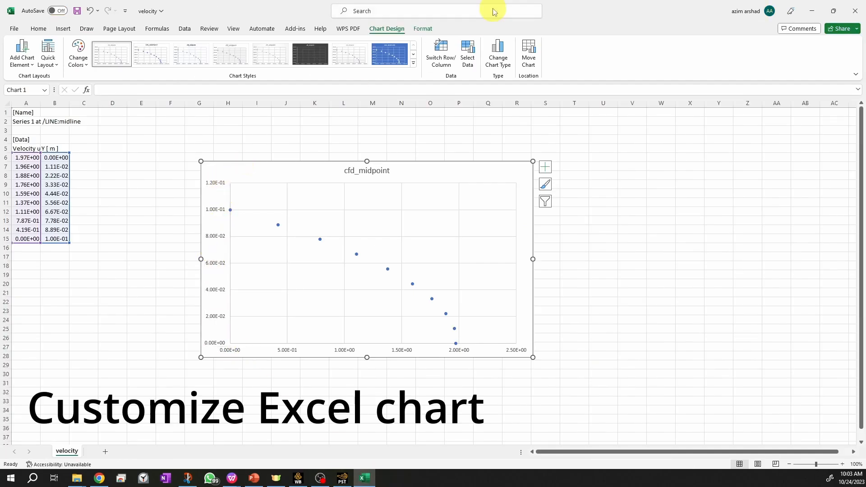
Step: Add a primary horizontal axis title to the chart reading "Velocity (m/s)"
{"action": "left_click", "coordinate": [21, 52]}
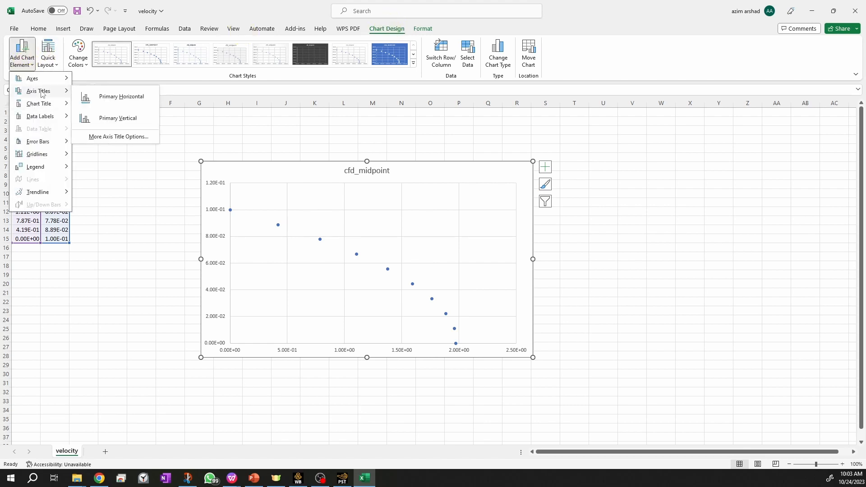
{"action": "mouse_move", "coordinate": [54, 100]}
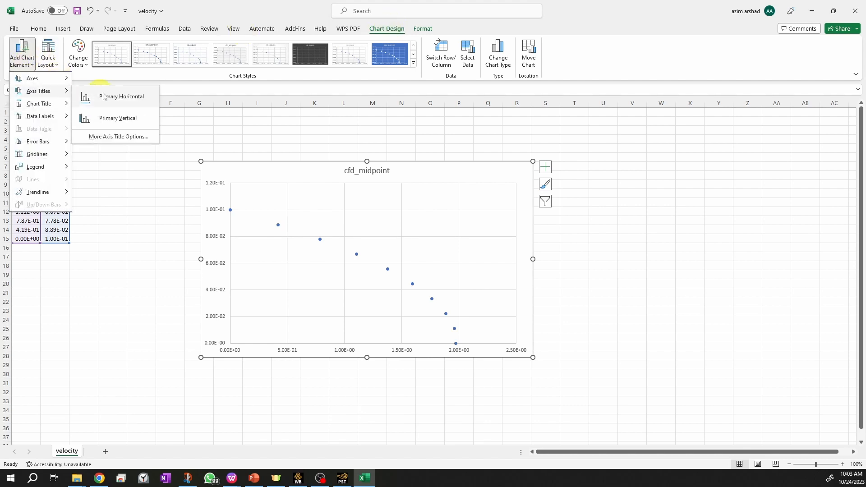
{"action": "left_click", "coordinate": [115, 98]}
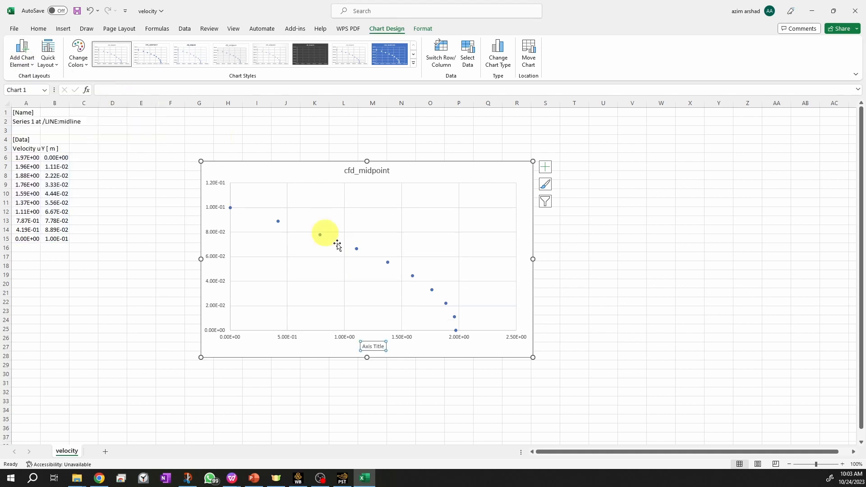
{"action": "triple_click", "coordinate": [373, 346]}
{"action": "left_click", "coordinate": [373, 347]}
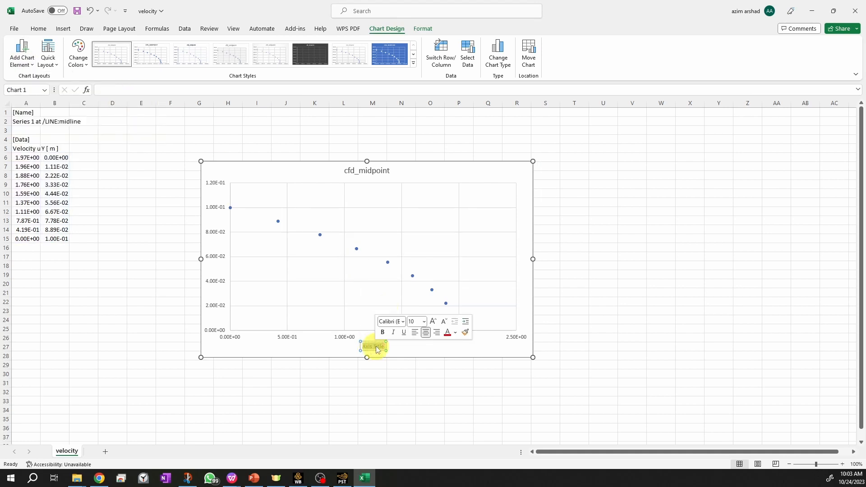
{"action": "type", "text": "Velocity (m/s"}
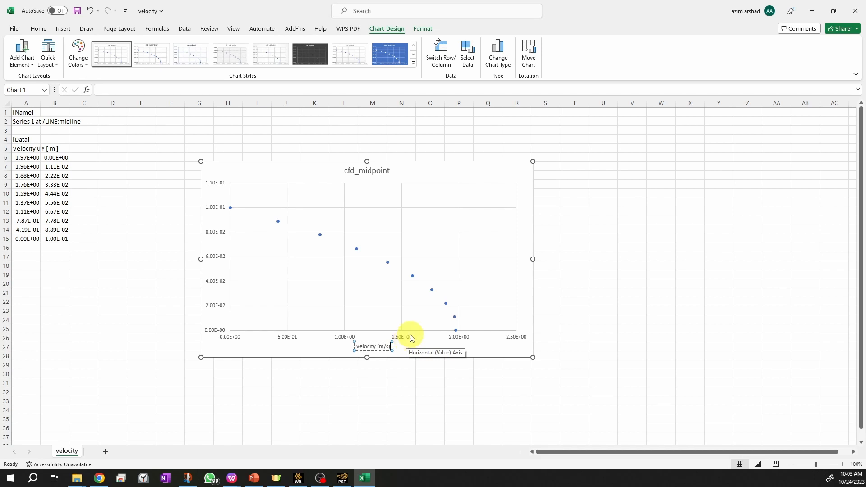
{"action": "left_click", "coordinate": [469, 352]}
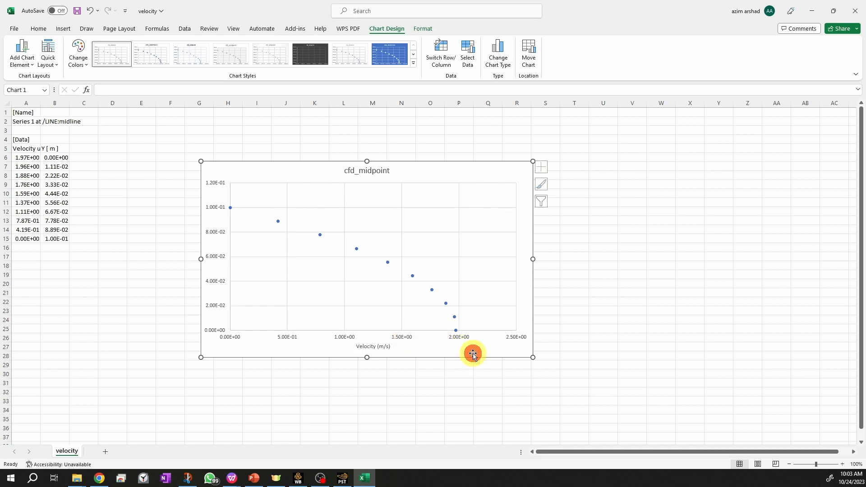
Step: Add a primary vertical axis title to the chart reading "y-axis (m)"
{"action": "left_click", "coordinate": [21, 52]}
{"action": "mouse_move", "coordinate": [42, 95]}
{"action": "left_click", "coordinate": [118, 118]}
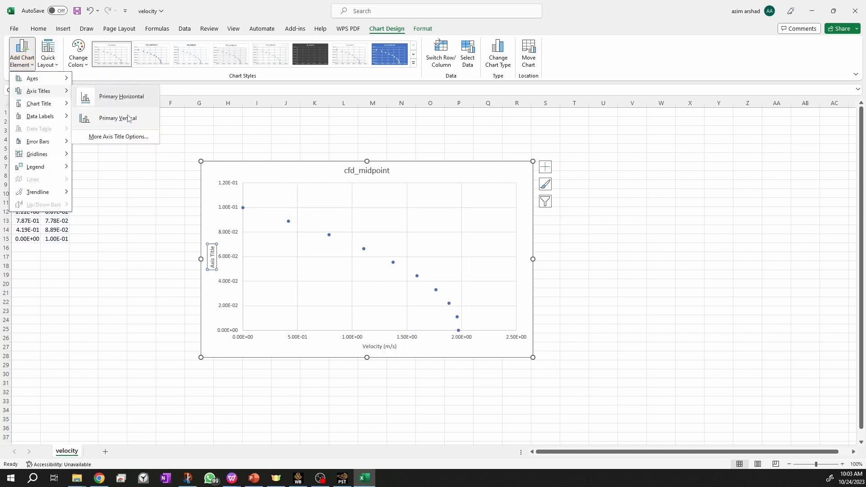
{"action": "left_click", "coordinate": [213, 255]}
{"action": "triple_click", "coordinate": [214, 255]}
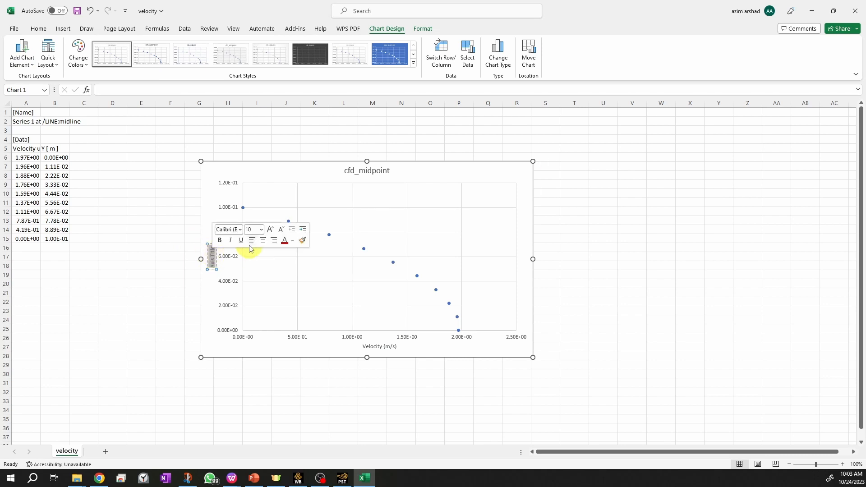
{"action": "type", "text": "Y"}
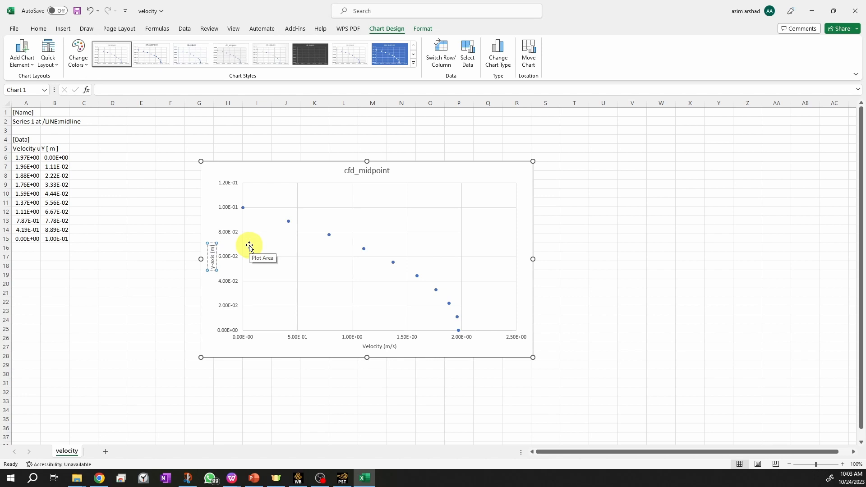
{"action": "left_click", "coordinate": [234, 347]}
Step: Set the number format category of the chart's vertical axis to General
{"action": "left_click", "coordinate": [231, 257]}
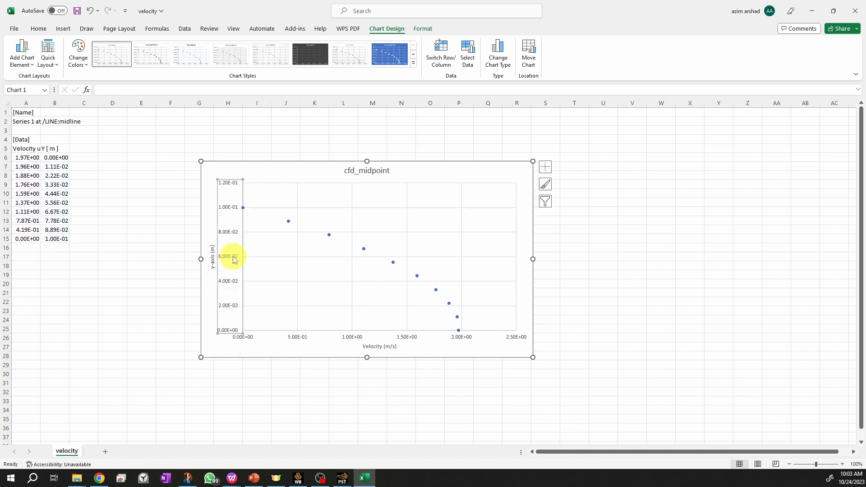
{"action": "left_click", "coordinate": [429, 29]}
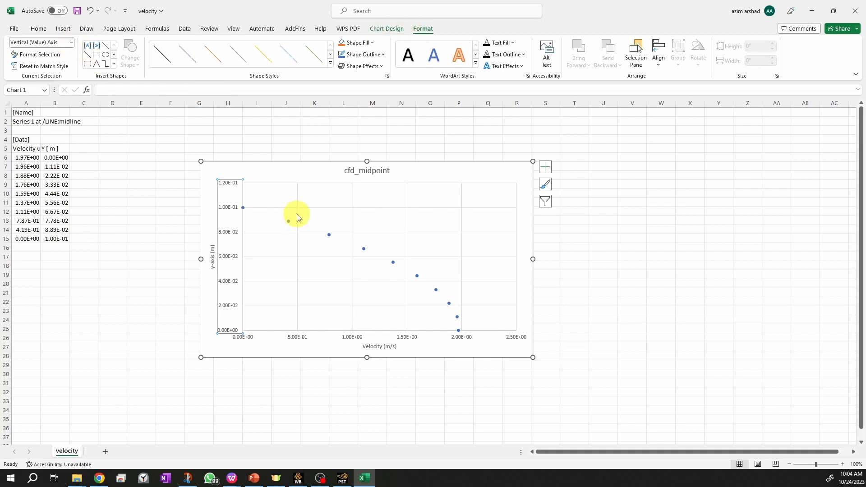
{"action": "right_click", "coordinate": [232, 208]}
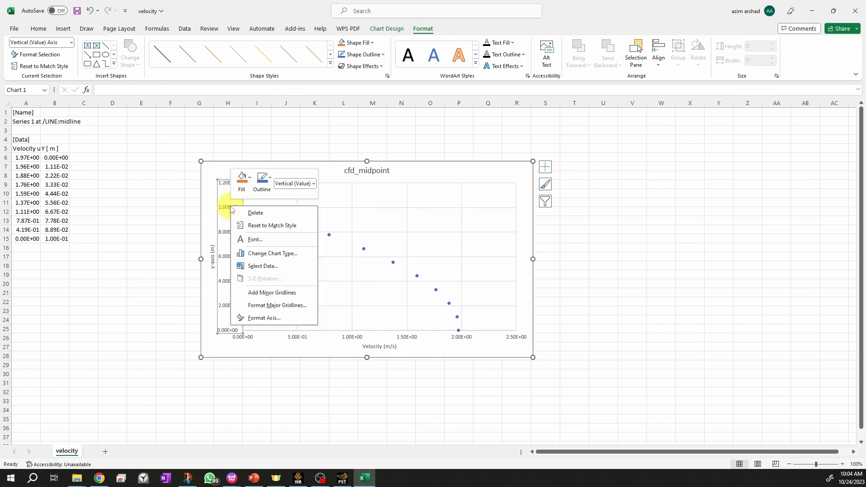
{"action": "left_click", "coordinate": [264, 318]}
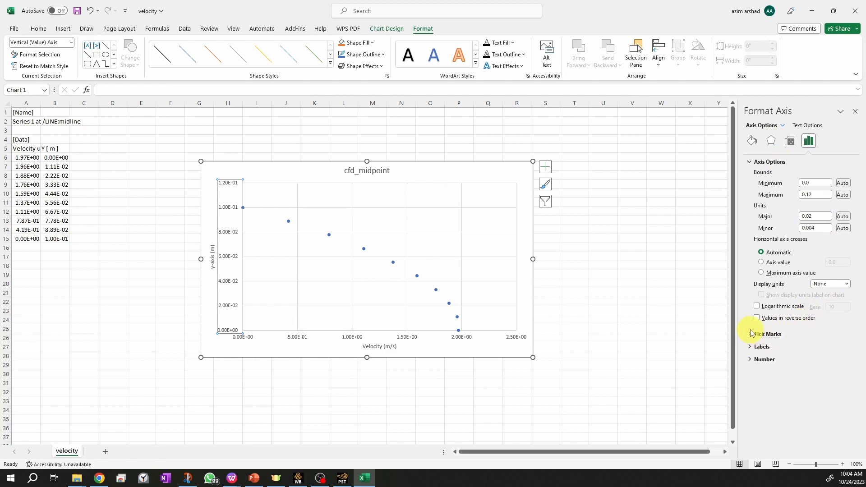
{"action": "left_click", "coordinate": [843, 288]}
{"action": "left_click", "coordinate": [849, 266]}
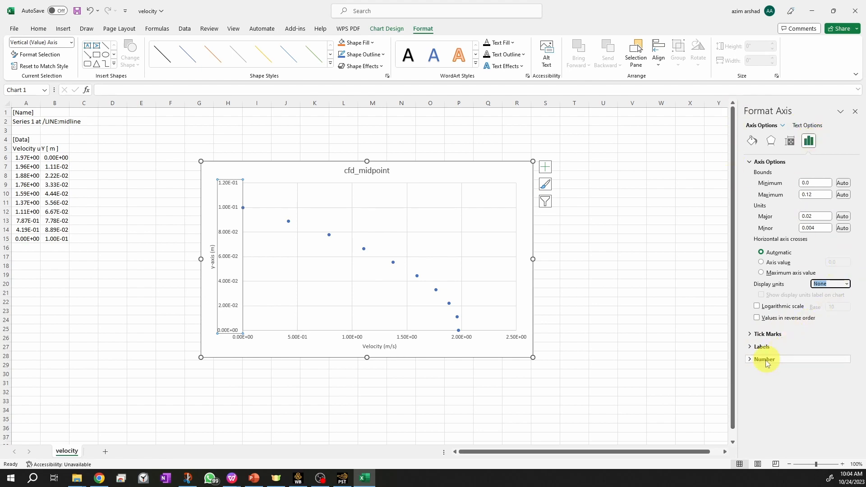
{"action": "left_click", "coordinate": [750, 359]}
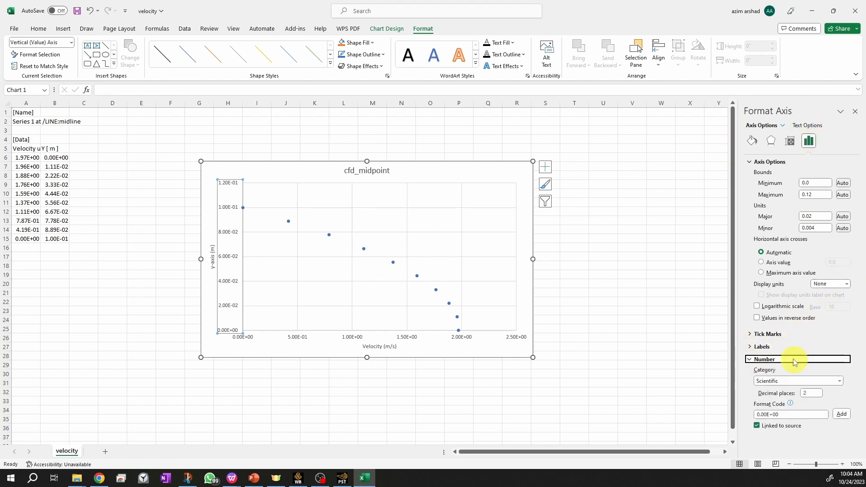
{"action": "left_click", "coordinate": [797, 381]}
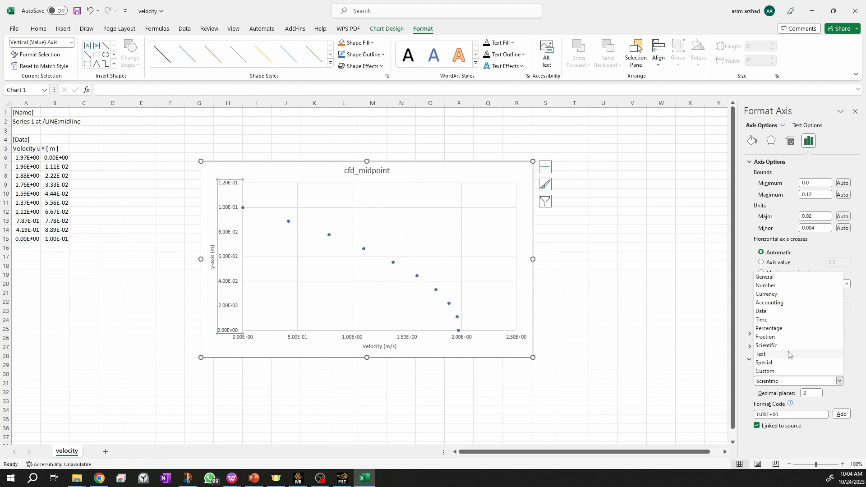
{"action": "left_click", "coordinate": [785, 277]}
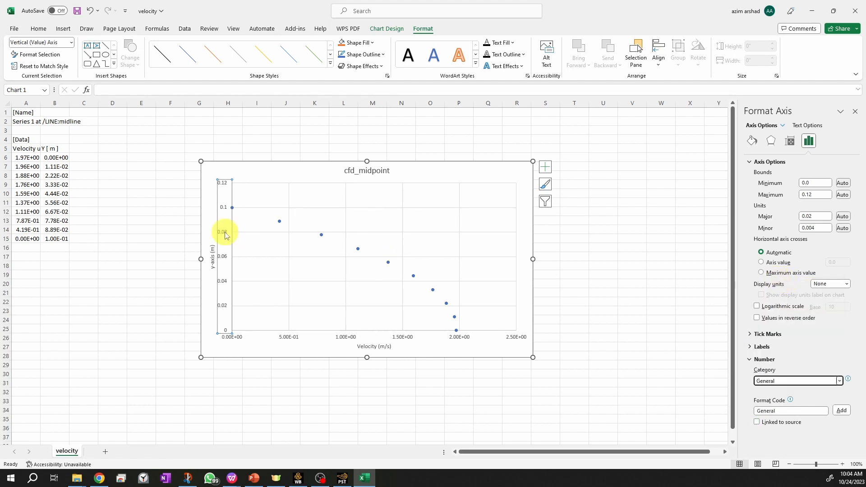
Step: Set the number format category of the chart's horizontal axis to General
{"action": "left_click", "coordinate": [358, 339]}
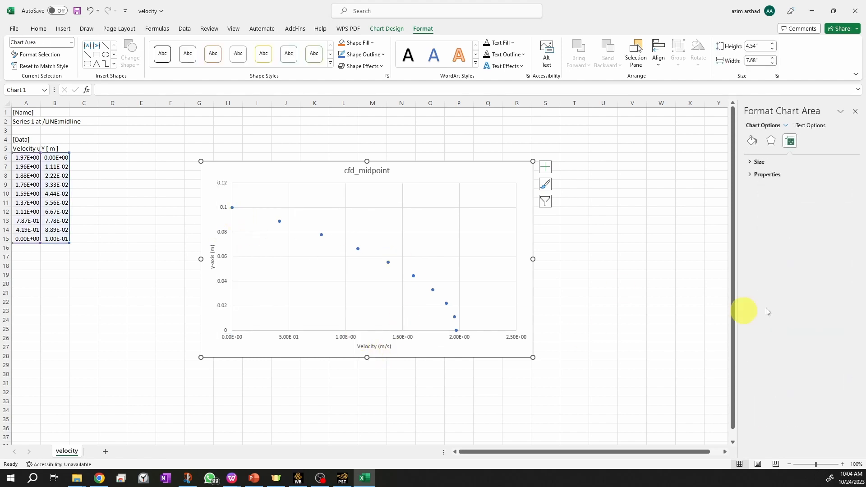
{"action": "left_click", "coordinate": [290, 337]}
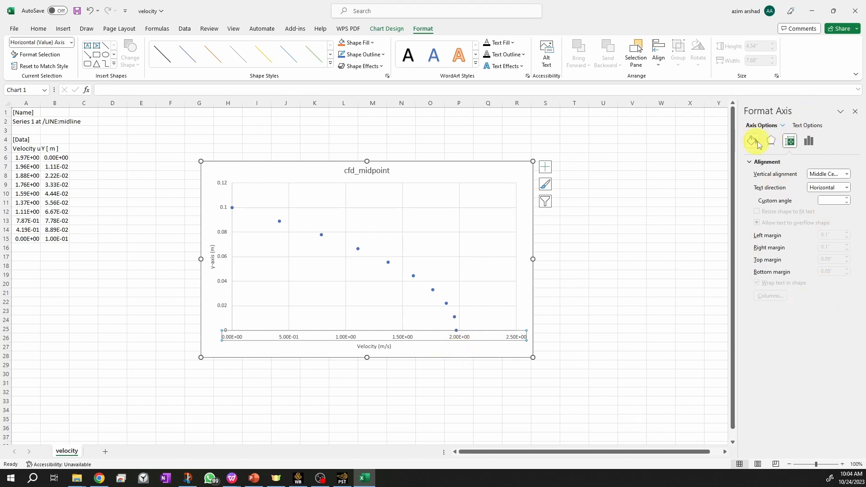
{"action": "left_click", "coordinate": [809, 142]}
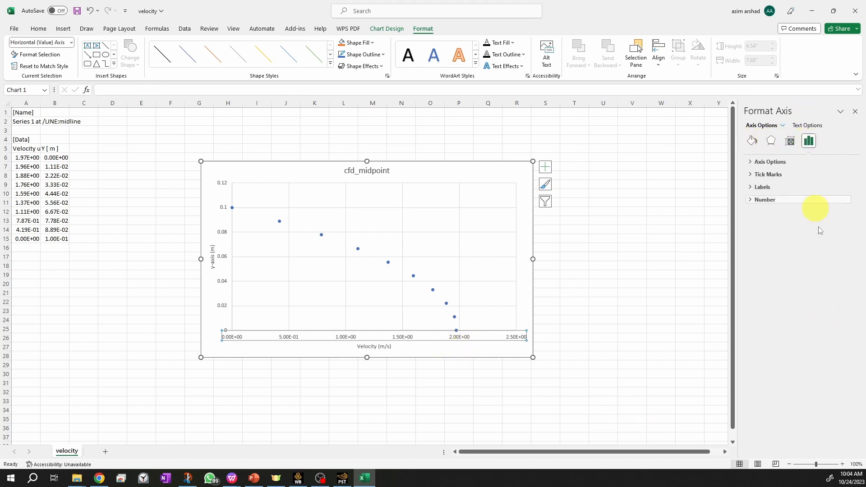
{"action": "left_click", "coordinate": [754, 202]}
{"action": "left_click", "coordinate": [769, 222]}
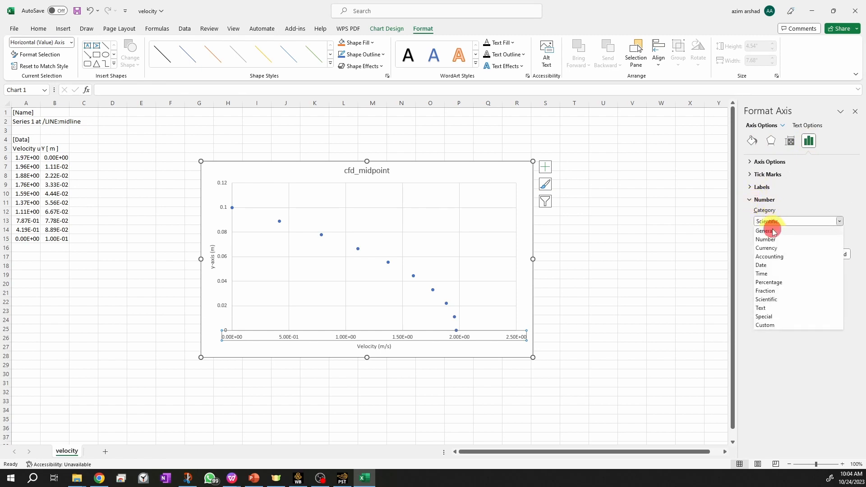
{"action": "left_click", "coordinate": [776, 229]}
{"action": "left_click", "coordinate": [440, 359]}
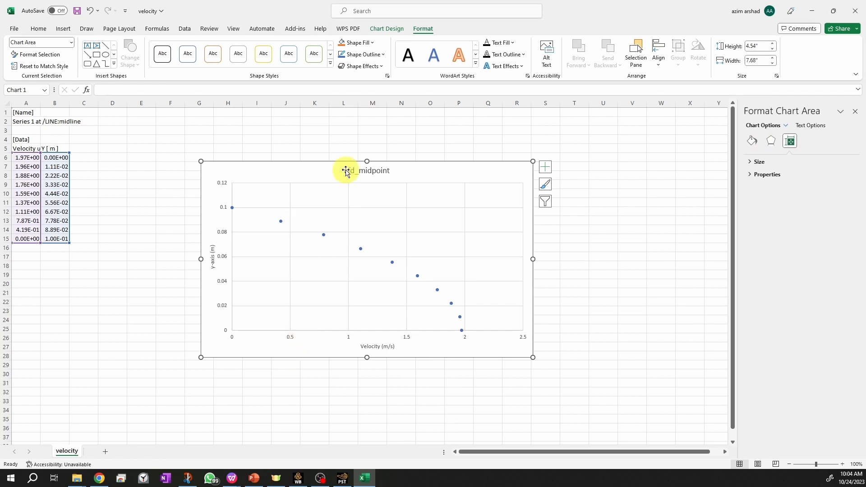
Step: Replace the chart title with "Velocity vector at x = 1.5 m"
{"action": "left_click", "coordinate": [361, 171]}
{"action": "double_click", "coordinate": [361, 171]}
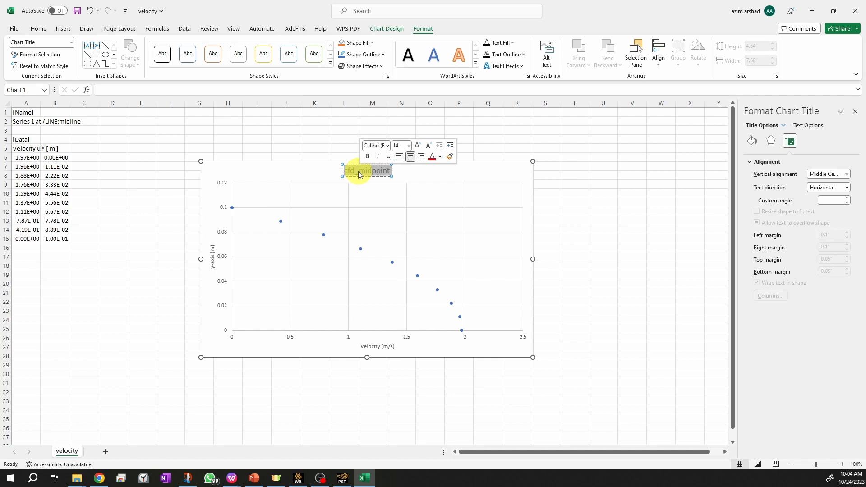
{"action": "type", "text": "Ve"}
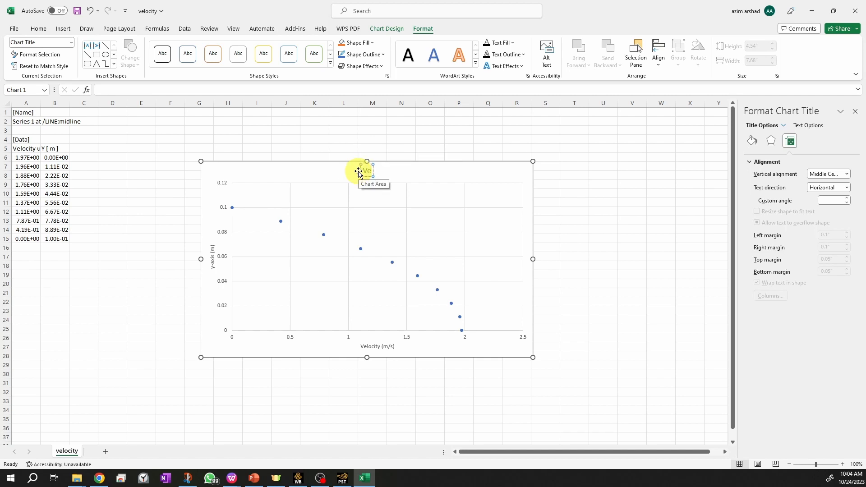
{"action": "type", "text": "locity vector at x = 1.5 m"}
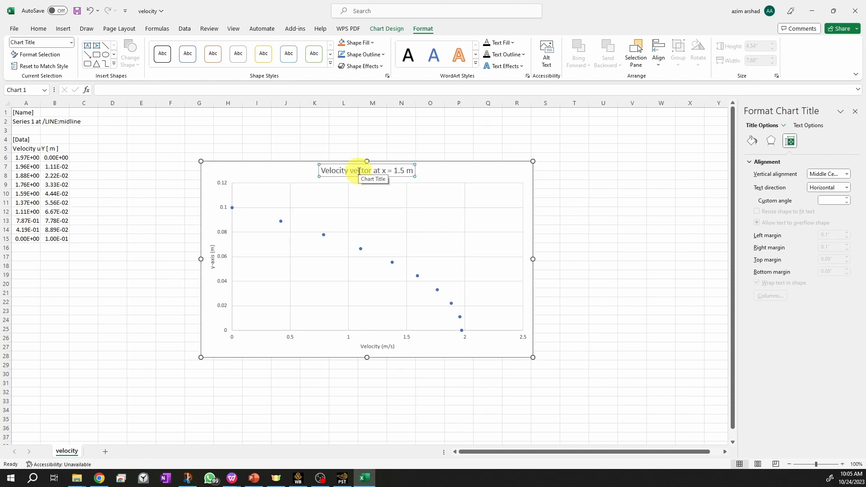
Step: Italicize the letter x in the chart title
{"action": "left_click_drag", "start_coordinate": [387, 171], "coordinate": [382, 171]}
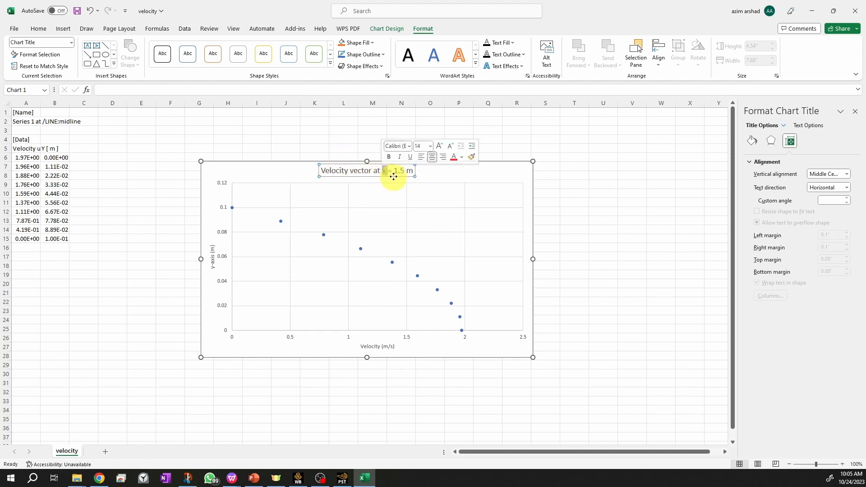
{"action": "left_click", "coordinate": [399, 156]}
{"action": "left_click", "coordinate": [399, 177]}
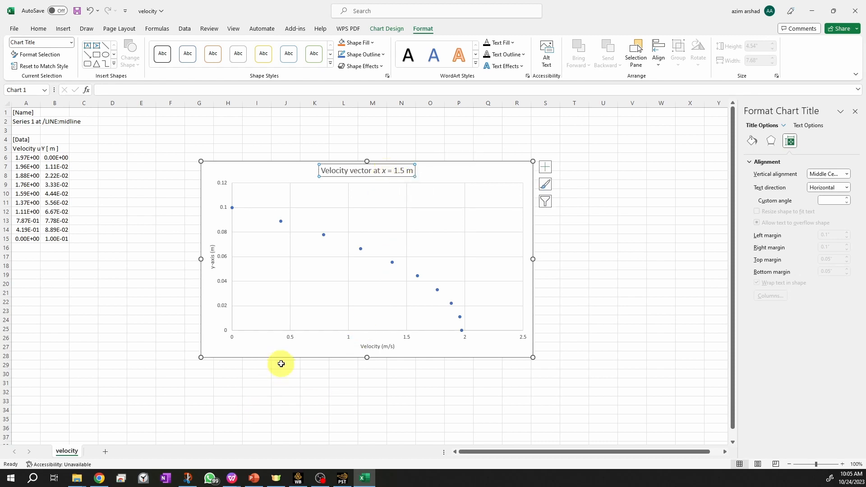
{"action": "left_click", "coordinate": [328, 358]}
Step: Set the font size of the vertical axis labels and the vertical axis title to 12
{"action": "left_click", "coordinate": [221, 257]}
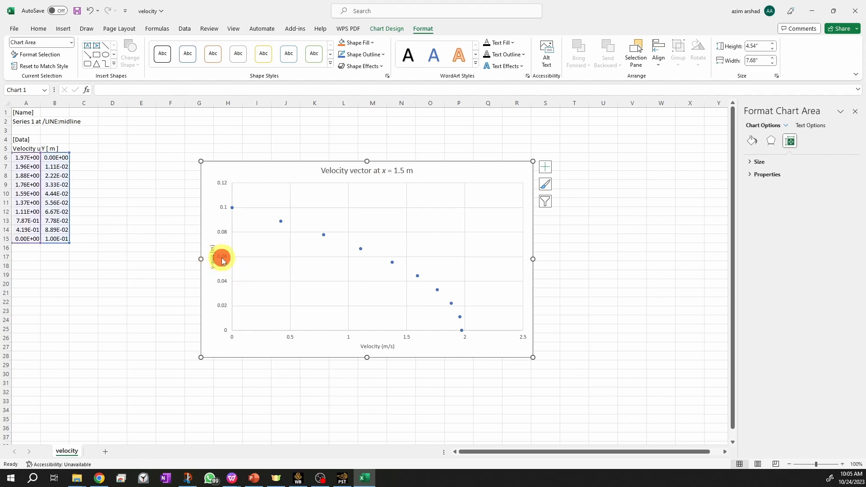
{"action": "left_click", "coordinate": [39, 28]}
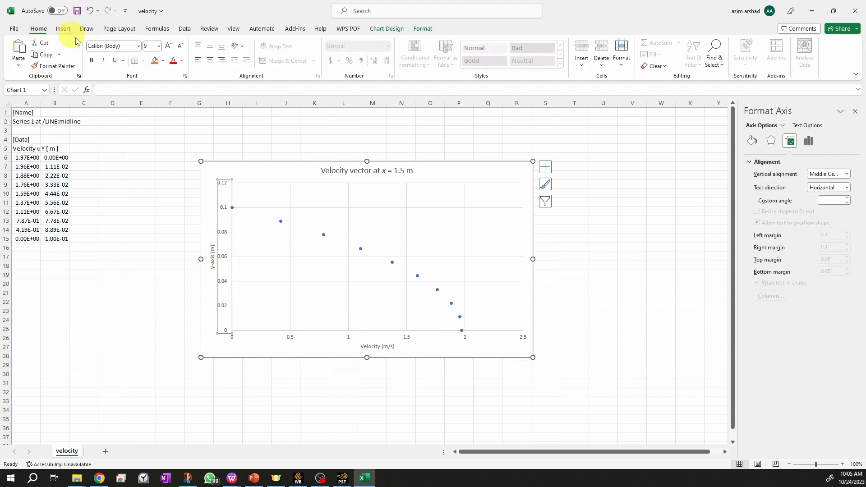
{"action": "left_click", "coordinate": [168, 47]}
{"action": "left_click", "coordinate": [168, 47]}
{"action": "left_click", "coordinate": [168, 47]}
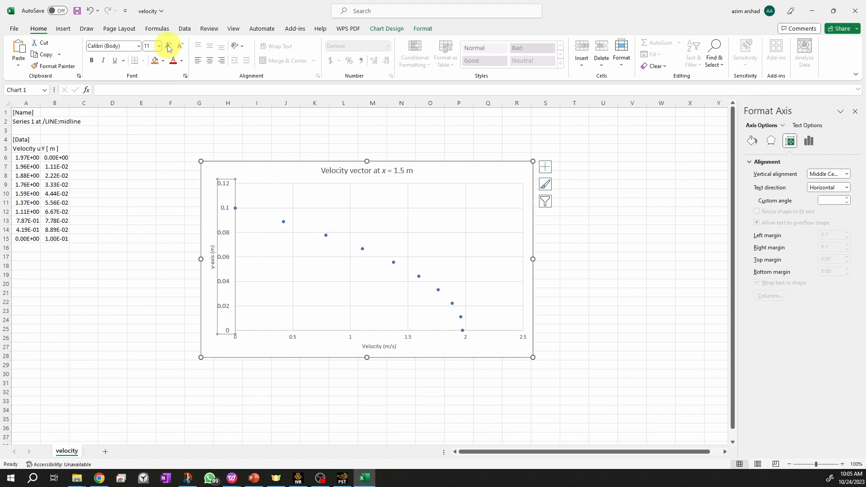
{"action": "left_click", "coordinate": [167, 47]}
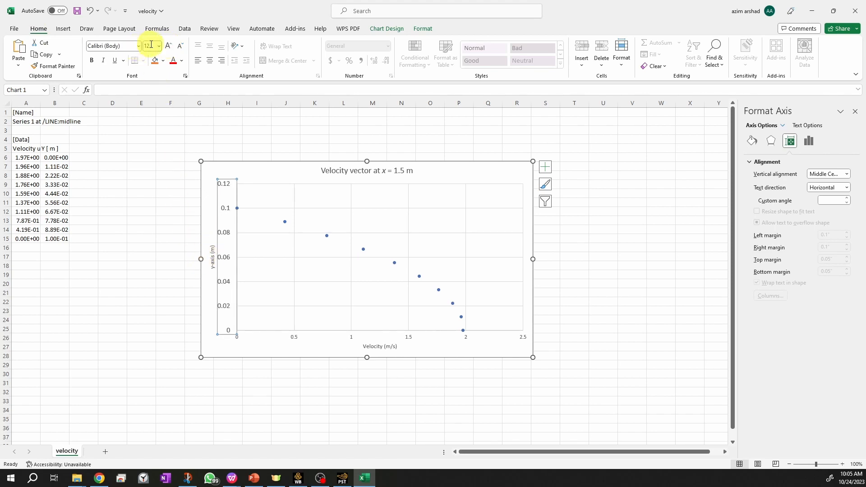
{"action": "left_click", "coordinate": [210, 256]}
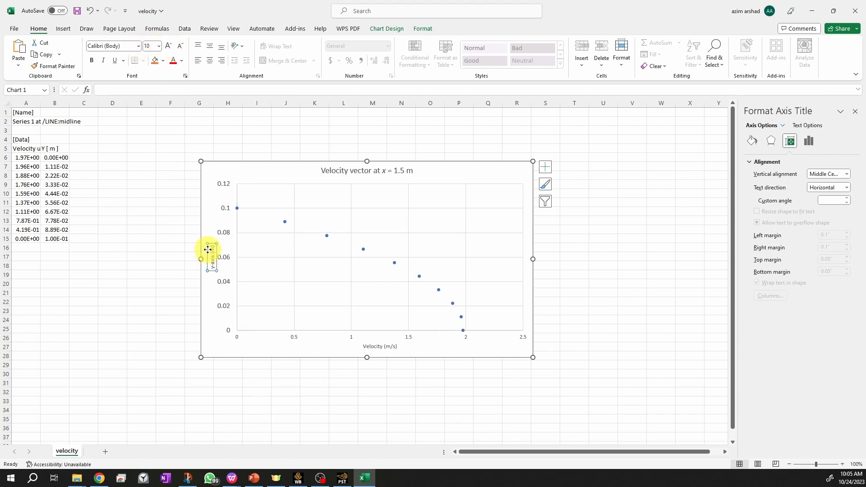
{"action": "left_click", "coordinate": [169, 46]}
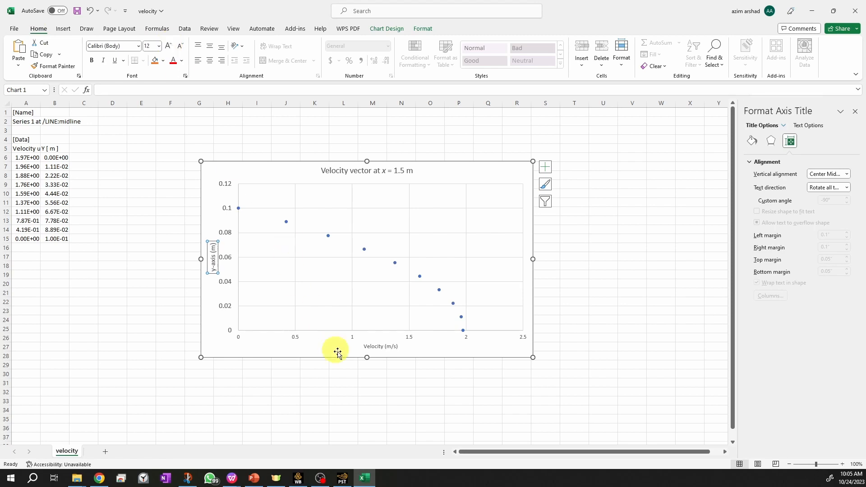
Step: Set the horizontal axis labels to font size 12 and enlarge the font of the "Velocity (m/s)" axis title
{"action": "left_click", "coordinate": [346, 339]}
{"action": "left_click", "coordinate": [297, 340]}
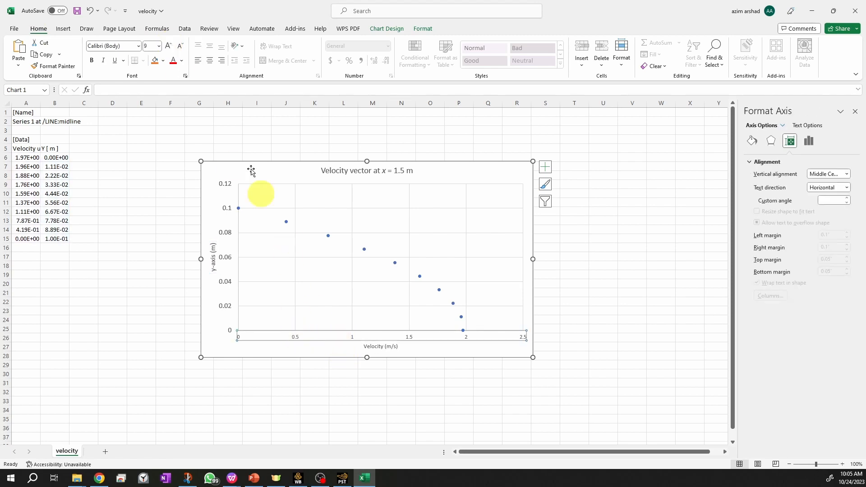
{"action": "left_click", "coordinate": [169, 46]}
{"action": "left_click", "coordinate": [169, 46]}
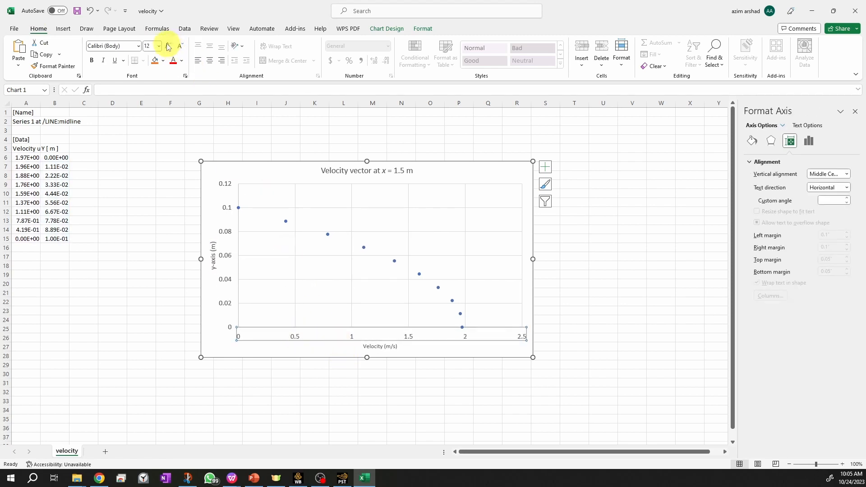
{"action": "left_click", "coordinate": [371, 346]}
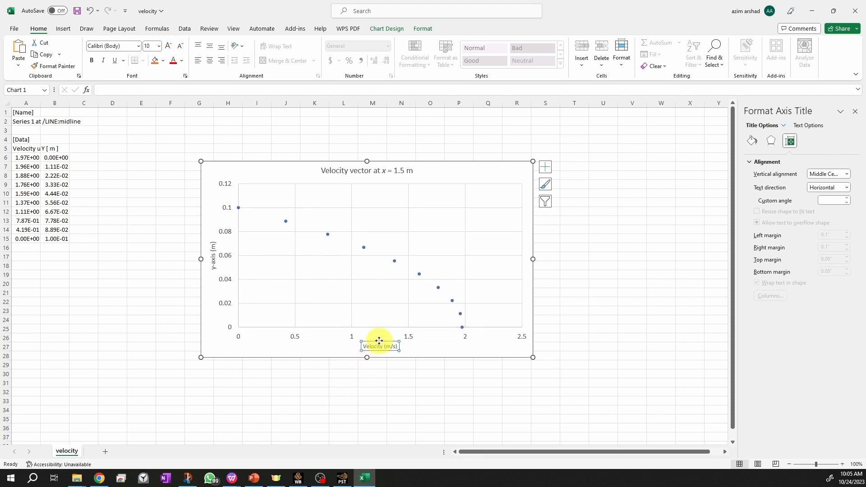
{"action": "left_click", "coordinate": [168, 46]}
{"action": "left_click", "coordinate": [168, 46]}
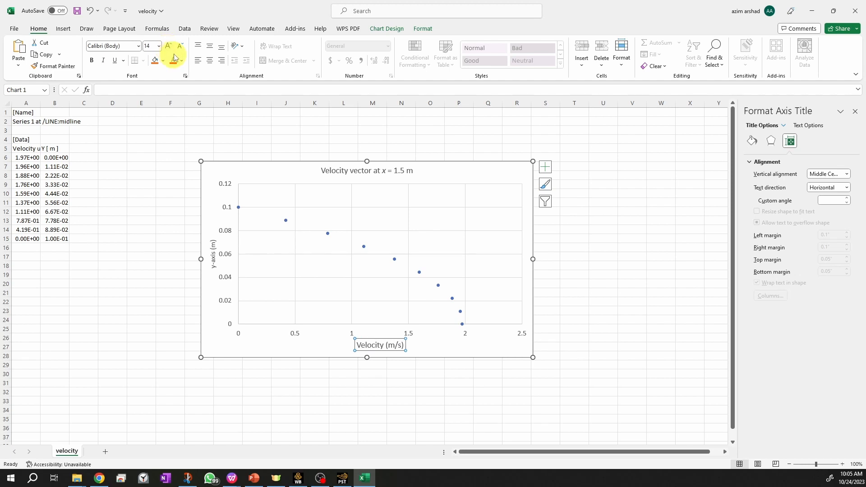
Step: Make the chart taller by extending its lower edge to about row 31
{"action": "left_click", "coordinate": [422, 354]}
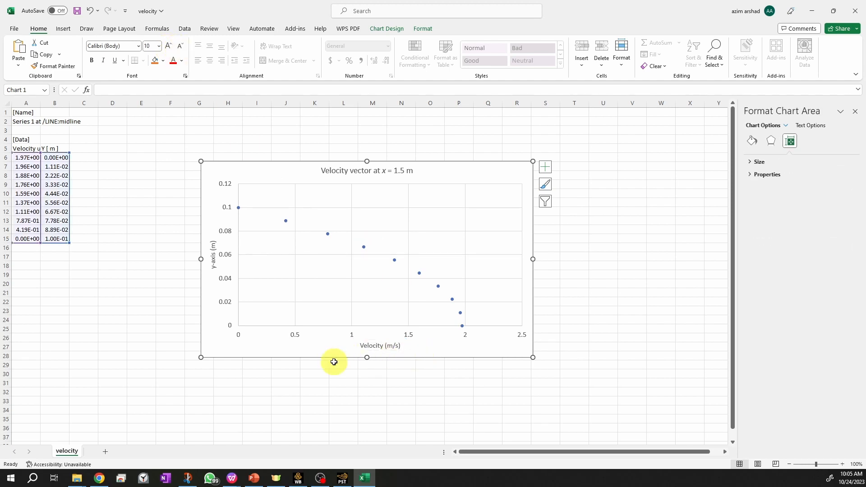
{"action": "left_click_drag", "start_coordinate": [368, 359], "coordinate": [366, 383]}
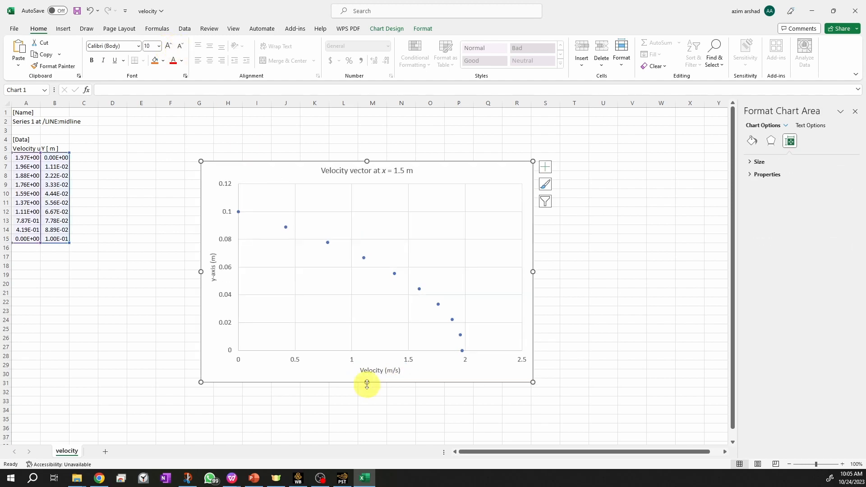
{"action": "left_click", "coordinate": [552, 291]}
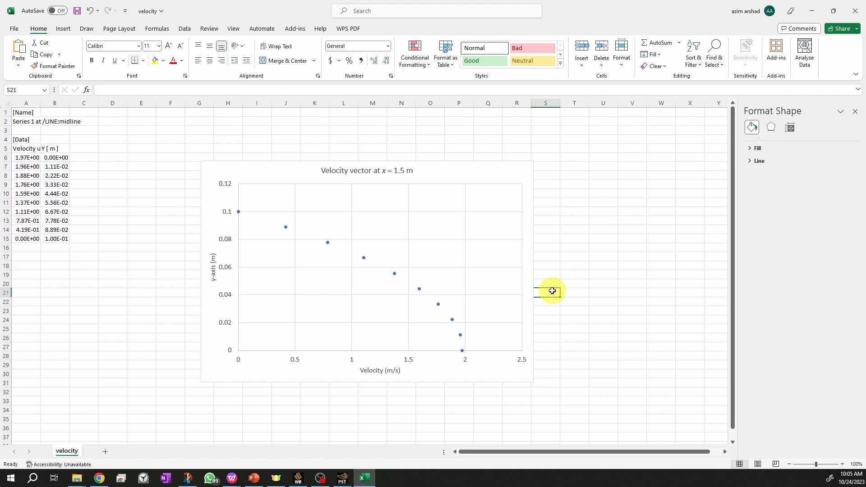
{"action": "left_click", "coordinate": [251, 166]}
{"action": "left_click", "coordinate": [202, 408]}
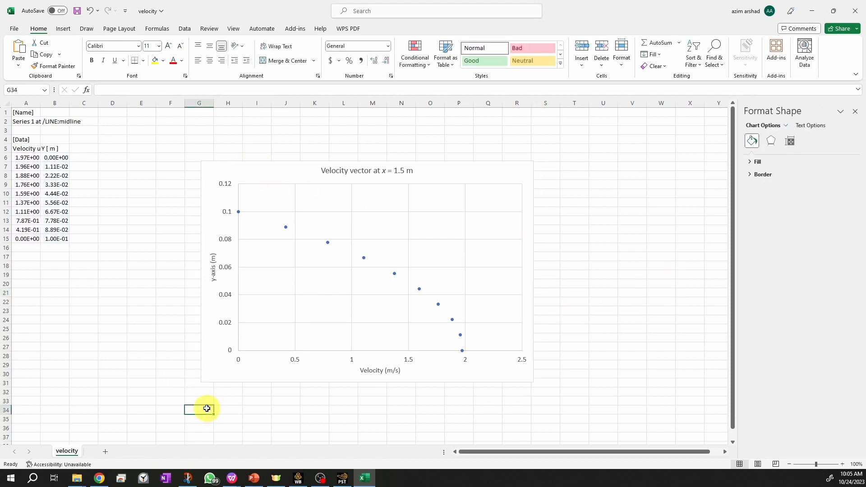
{"action": "left_click", "coordinate": [220, 372]}
{"action": "left_click", "coordinate": [231, 397]}
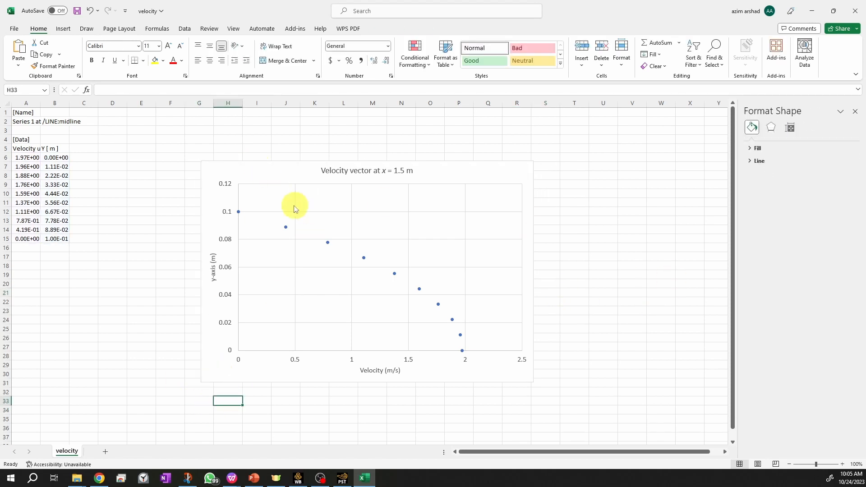
Step: Try a linear trendline on the velocity data series, and undo it
{"action": "left_click", "coordinate": [287, 227]}
{"action": "right_click", "coordinate": [289, 225]}
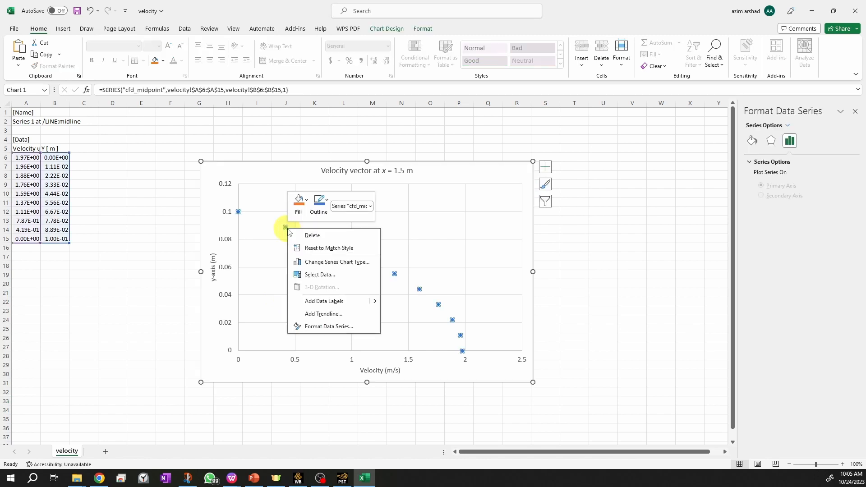
{"action": "left_click", "coordinate": [351, 319]}
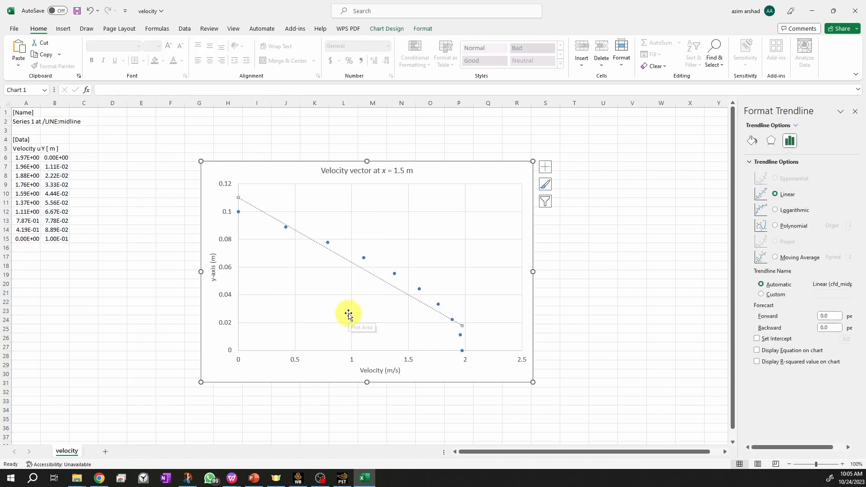
{"action": "left_click", "coordinate": [789, 196]}
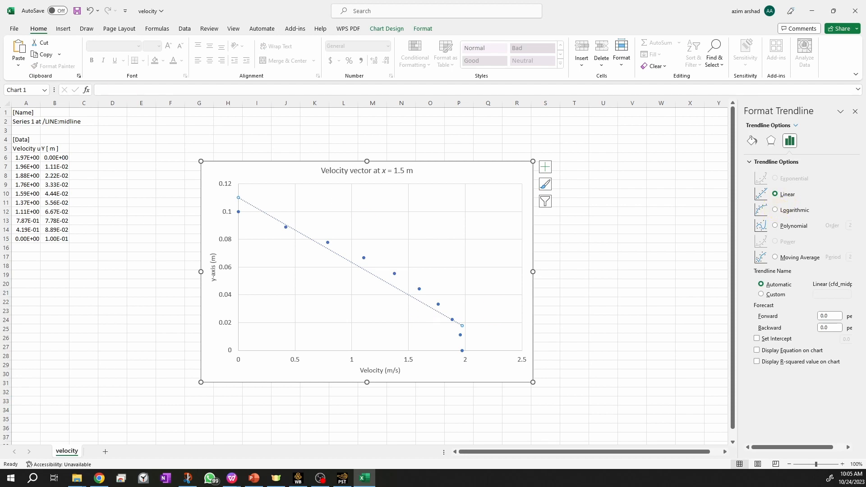
{"action": "left_click", "coordinate": [91, 15]}
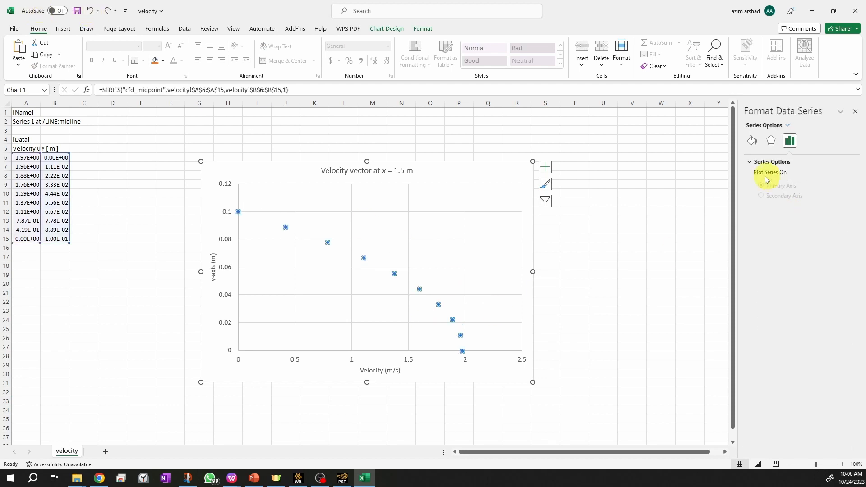
Step: Connect the data series' points with a solid line
{"action": "left_click", "coordinate": [757, 143]}
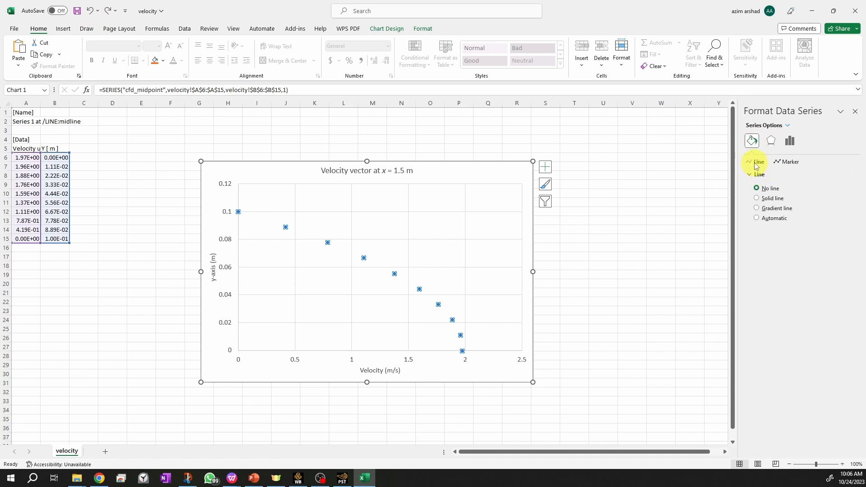
{"action": "left_click", "coordinate": [757, 198]}
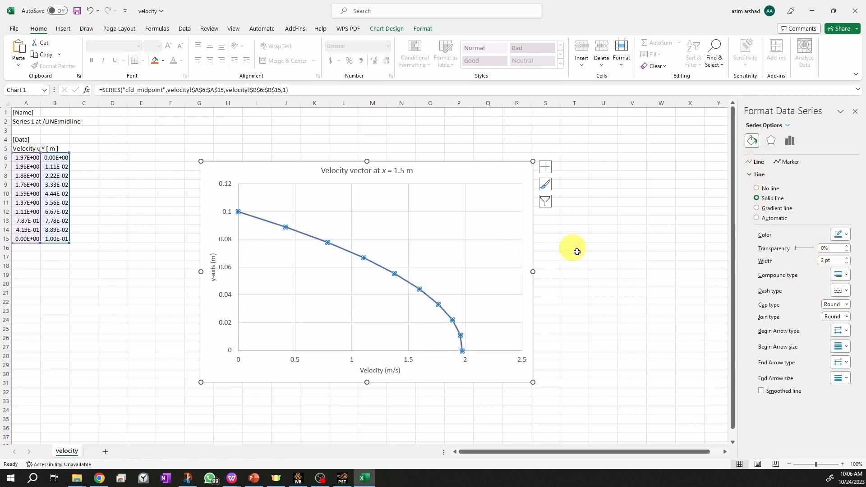
{"action": "left_click", "coordinate": [596, 283]}
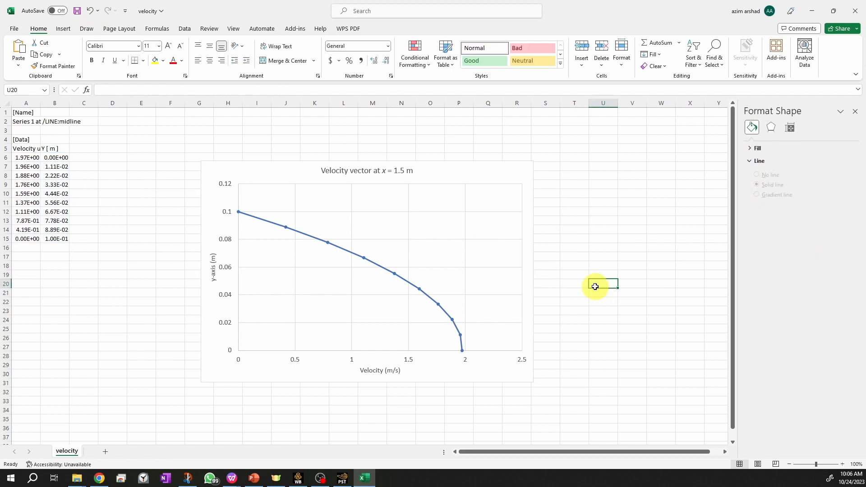
{"action": "left_click", "coordinate": [506, 168]}
{"action": "left_click", "coordinate": [631, 284]}
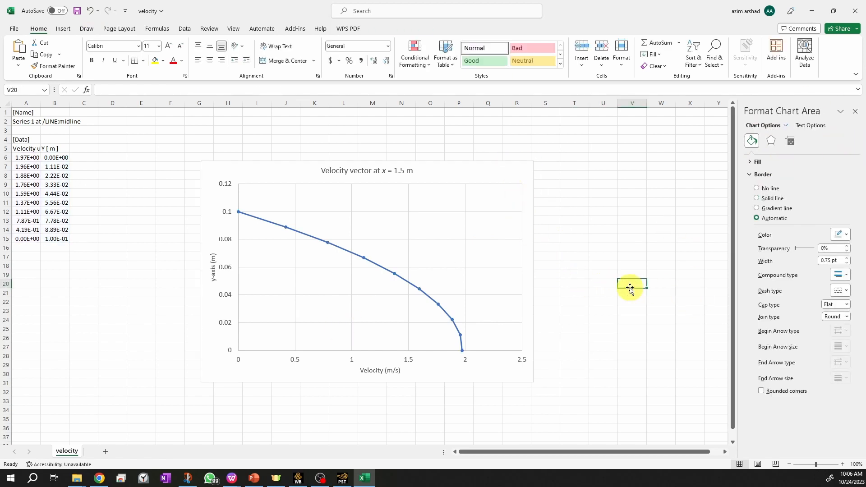
Step: Move the vertical axis title slightly farther away from the axis labels
{"action": "left_click", "coordinate": [214, 270]}
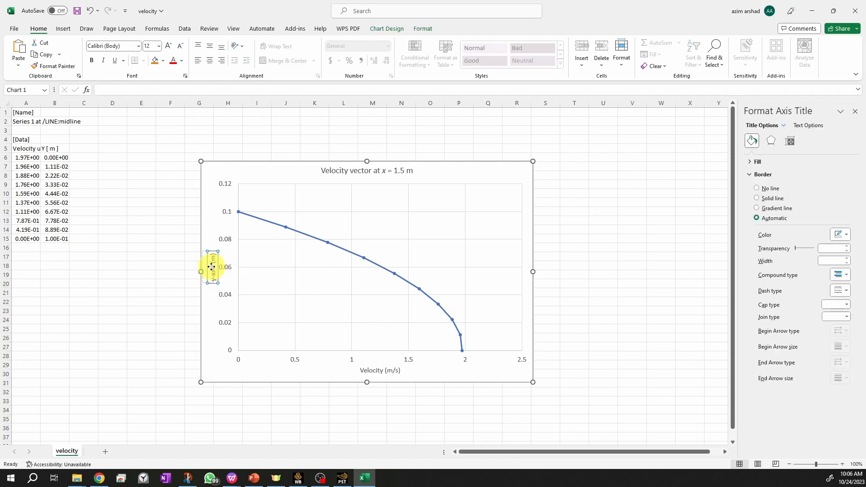
{"action": "left_click", "coordinate": [426, 367]}
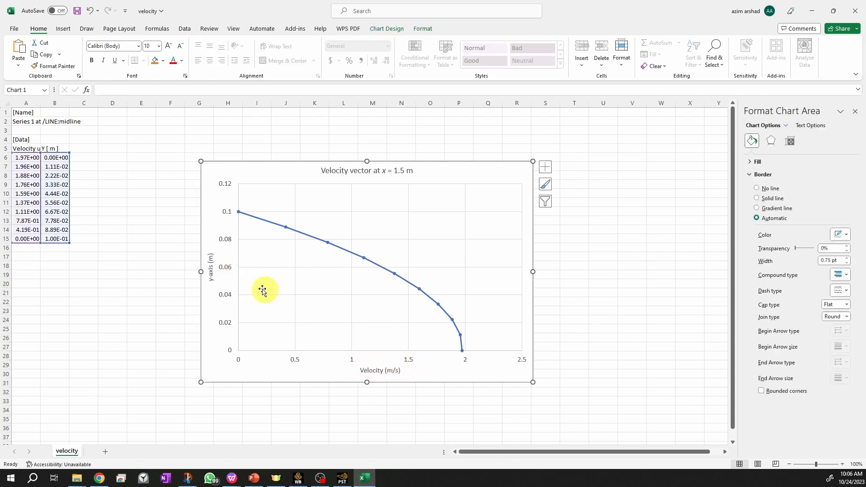
Step: Switch to PowerPoint, copy the analytical velocity values from the Result slide's table, and check the velocity profile equation on the Theory slide
{"action": "left_click", "coordinate": [254, 478]}
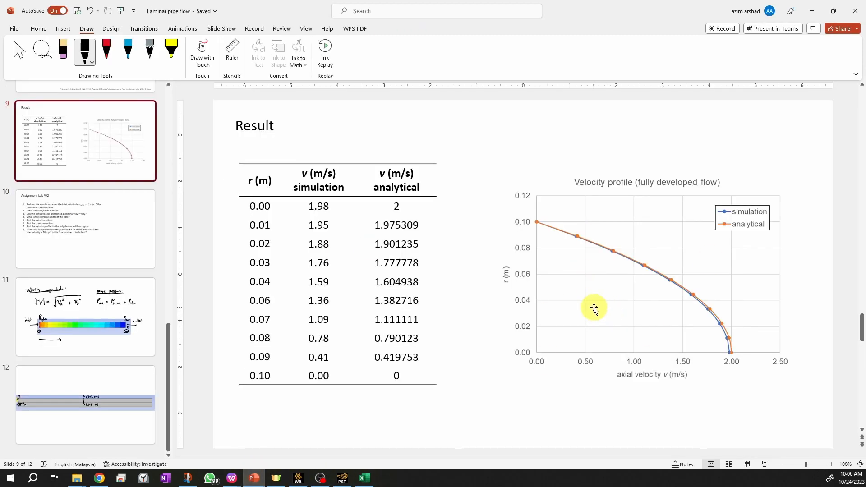
{"action": "left_click", "coordinate": [389, 226]}
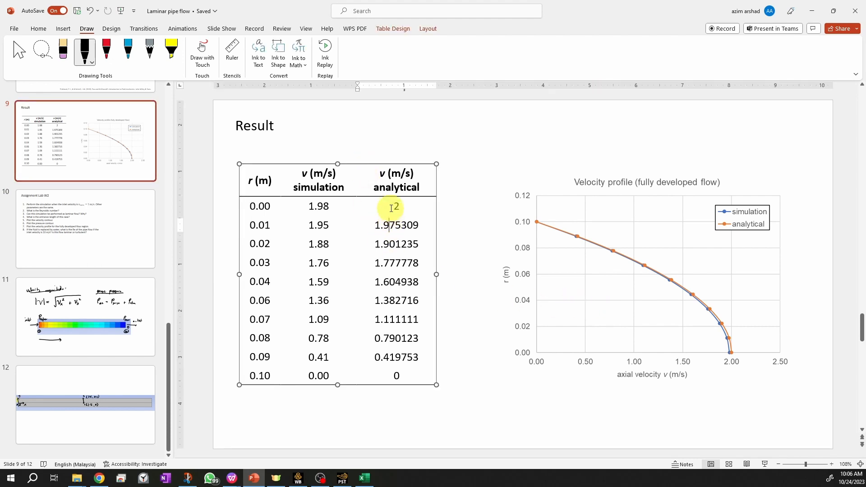
{"action": "mouse_move", "coordinate": [392, 209]}
{"action": "left_mouse_down"}
{"action": "mouse_move", "coordinate": [402, 244]}
{"action": "mouse_move", "coordinate": [402, 371]}
{"action": "mouse_move", "coordinate": [405, 359]}
{"action": "left_mouse_up"}
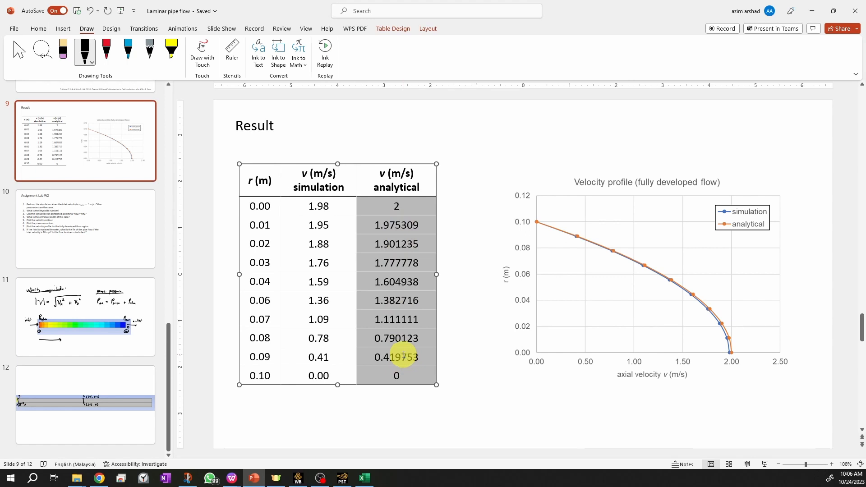
{"action": "left_click", "coordinate": [406, 431]}
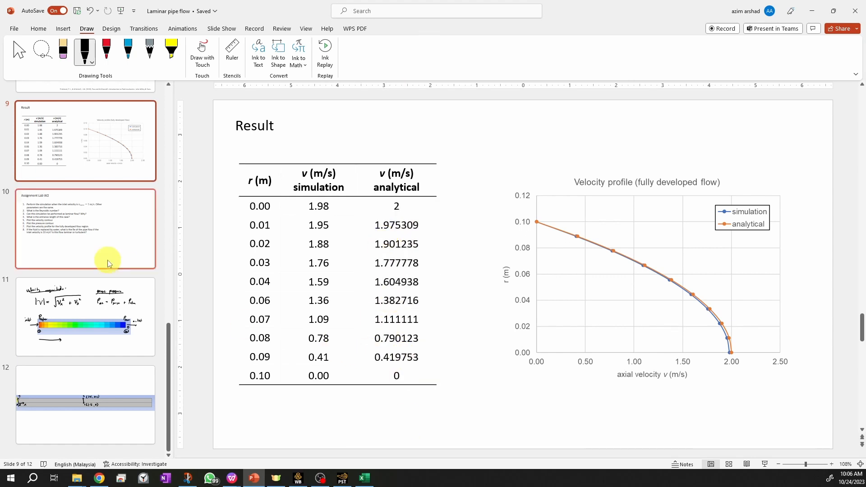
{"action": "scroll", "coordinate": [118, 266], "scroll_direction": "up", "scroll_amount": 5}
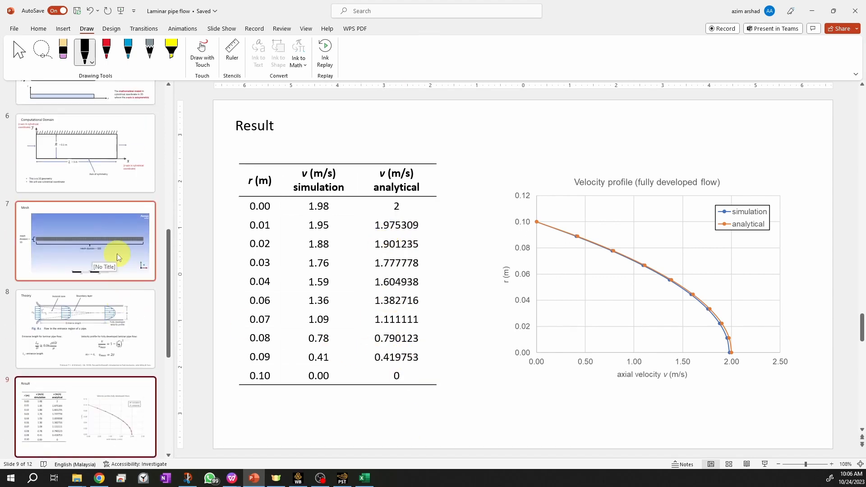
{"action": "left_click", "coordinate": [133, 309]}
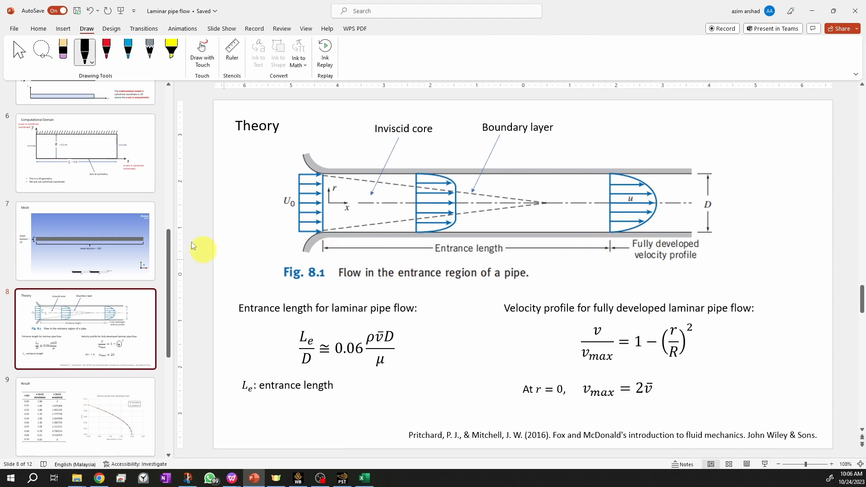
{"action": "scroll", "coordinate": [121, 344], "scroll_direction": "down", "scroll_amount": 5}
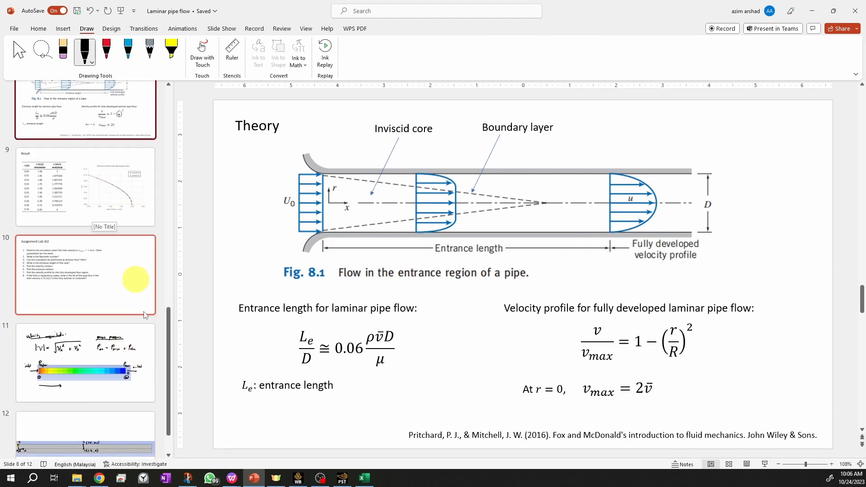
Step: Switch to Excel and paste the copied analytical values from cell C6 down, matching the destination formatting
{"action": "left_click", "coordinate": [364, 478]}
{"action": "left_click", "coordinate": [84, 159]}
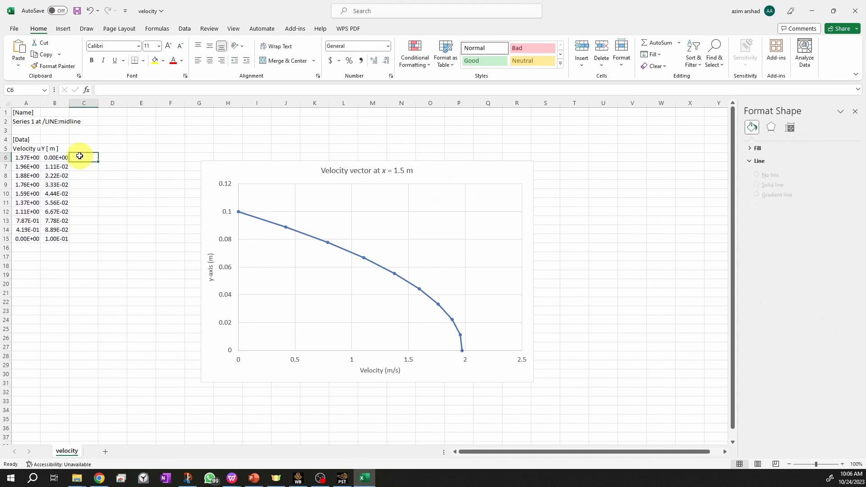
{"action": "right_click", "coordinate": [82, 158]}
{"action": "left_click", "coordinate": [103, 217]}
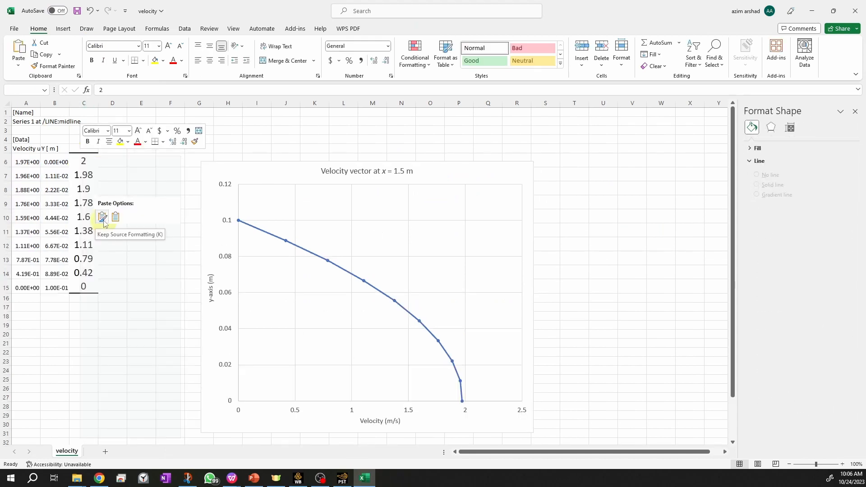
{"action": "left_click", "coordinate": [120, 220]}
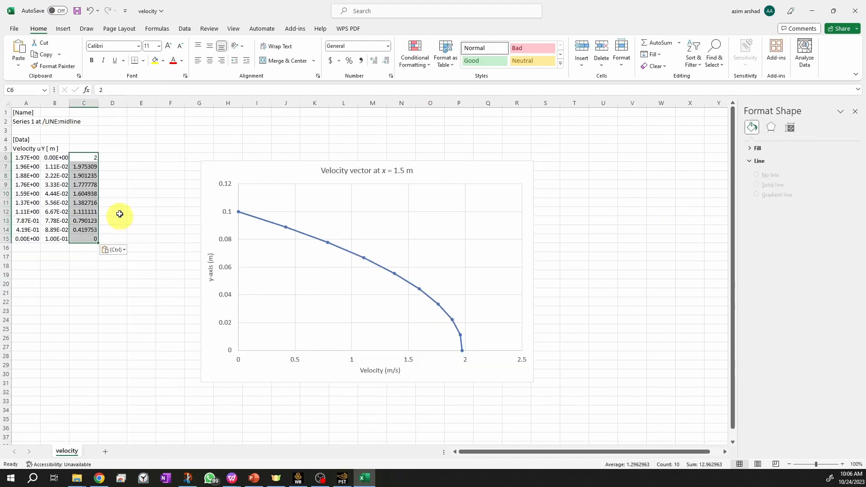
Step: Enter the column heading "analytical" in cell C5
{"action": "left_click", "coordinate": [87, 147]}
{"action": "type", "text": "fu"}
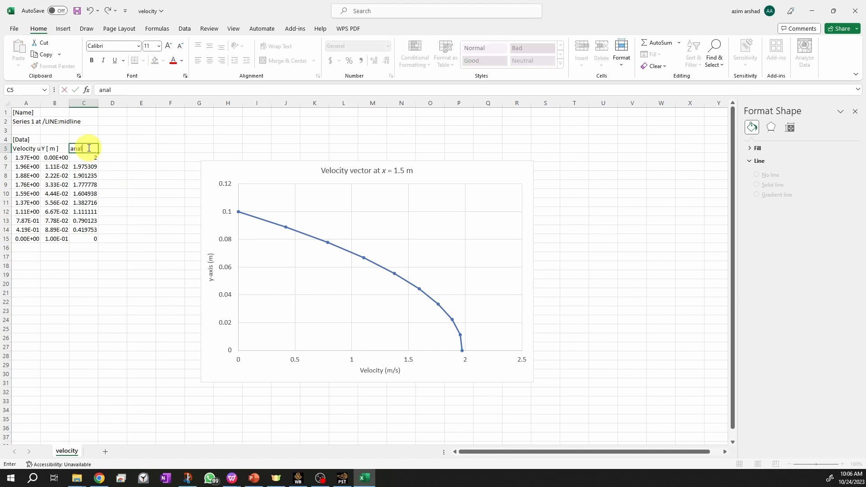
{"action": "key", "text": "Return"}
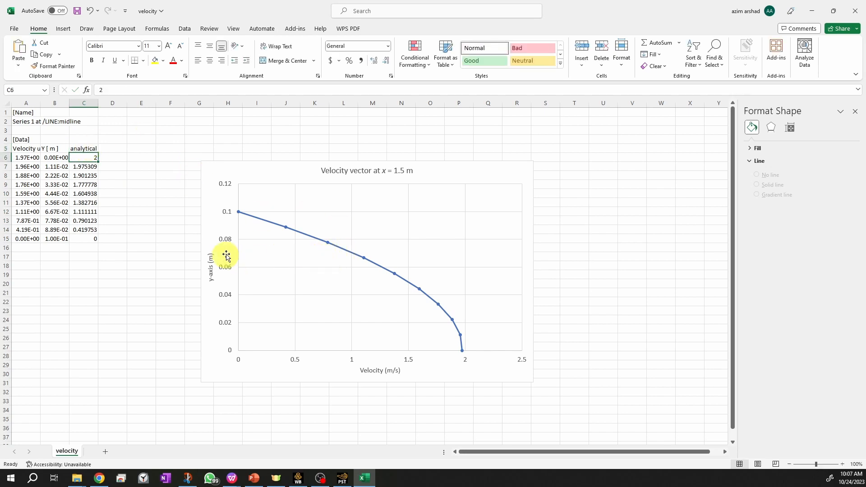
Step: Add a chart data series named "analytical" with X values C6:C15 and Y values B6:B15
{"action": "right_click", "coordinate": [366, 222]}
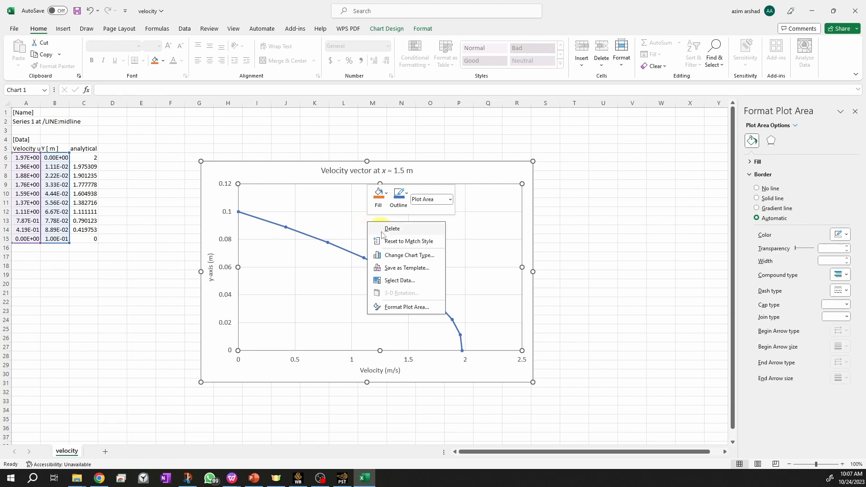
{"action": "left_click", "coordinate": [399, 280]}
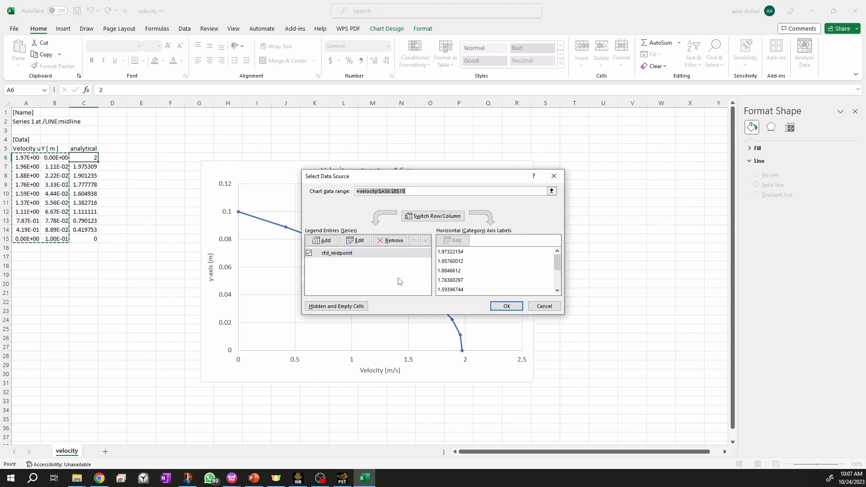
{"action": "left_click", "coordinate": [322, 240]}
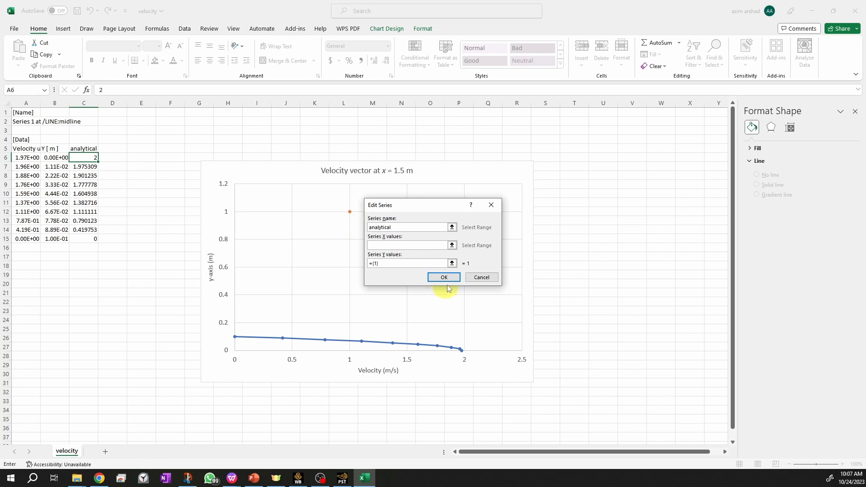
{"action": "left_click", "coordinate": [451, 245]}
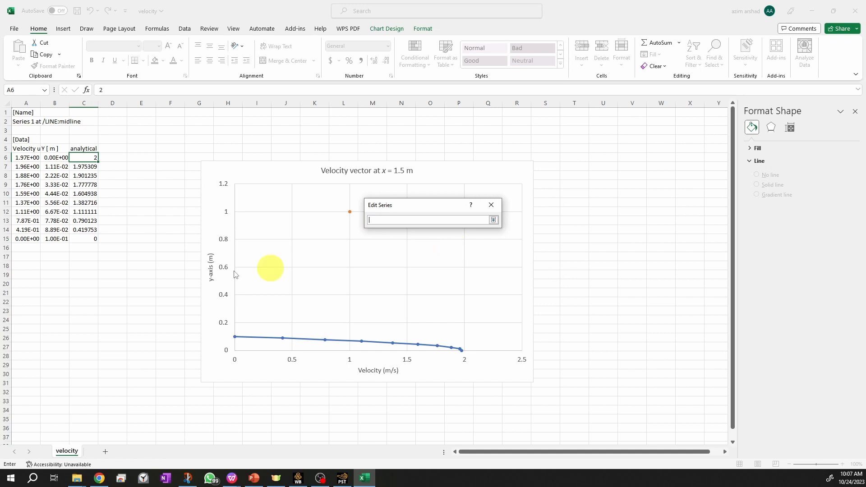
{"action": "left_click", "coordinate": [84, 158]}
{"action": "left_click_drag", "start_coordinate": [84, 158], "coordinate": [92, 245]}
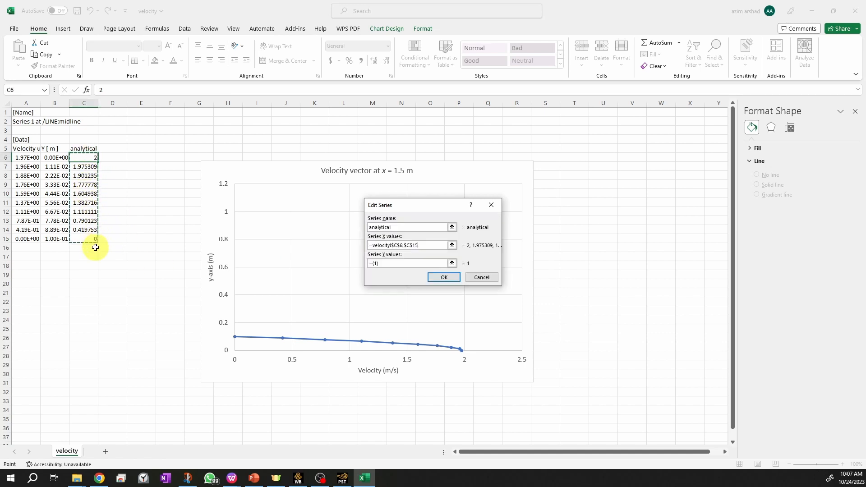
{"action": "left_click", "coordinate": [452, 263]}
{"action": "left_click_drag", "start_coordinate": [55, 158], "coordinate": [56, 238]}
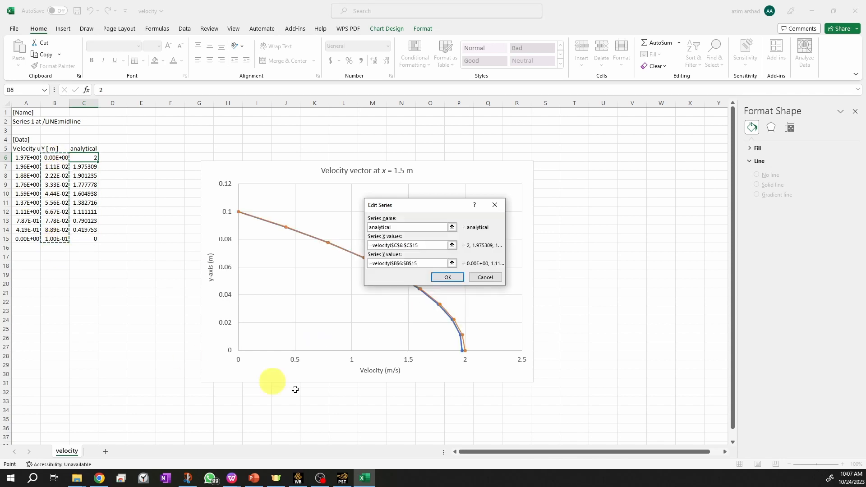
{"action": "left_click", "coordinate": [448, 277]}
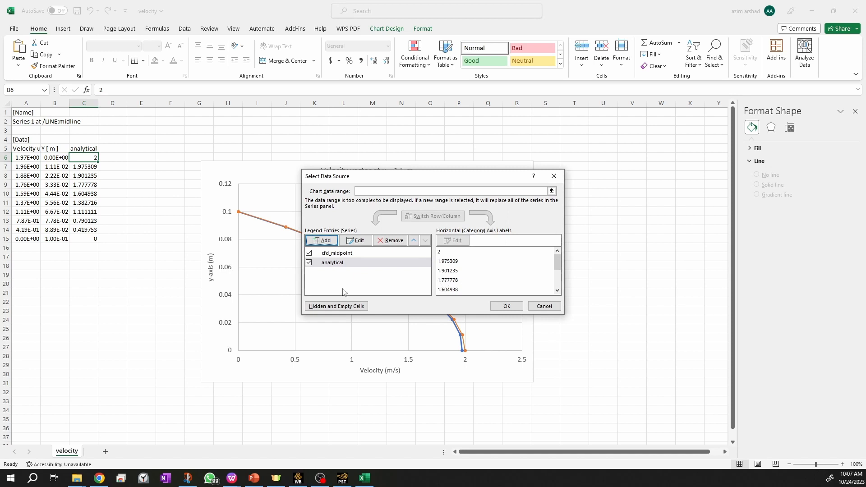
{"action": "left_click", "coordinate": [501, 309]}
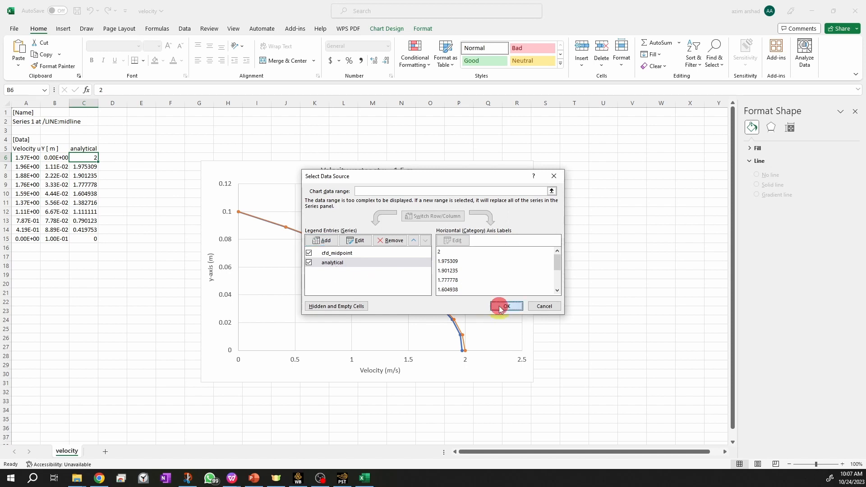
Step: Add a legend on the right side of the chart
{"action": "left_click", "coordinate": [358, 280]}
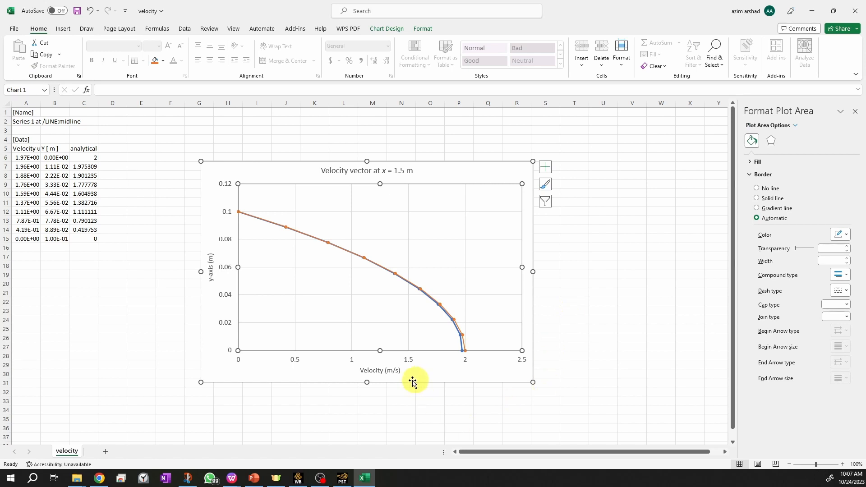
{"action": "left_click", "coordinate": [264, 400]}
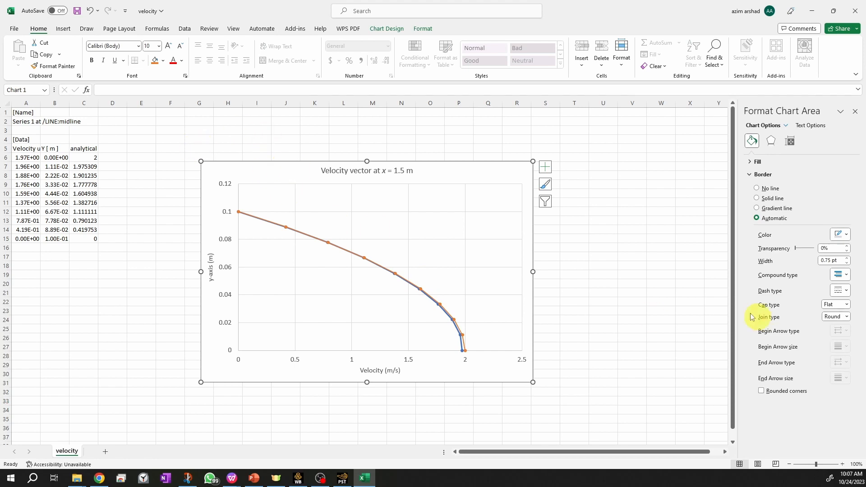
{"action": "left_click", "coordinate": [387, 28]}
{"action": "left_click", "coordinate": [27, 67]}
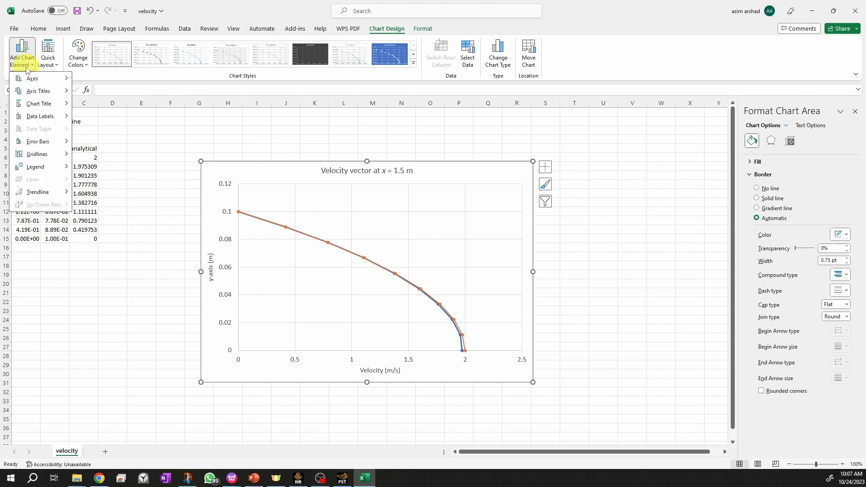
{"action": "mouse_move", "coordinate": [33, 168]}
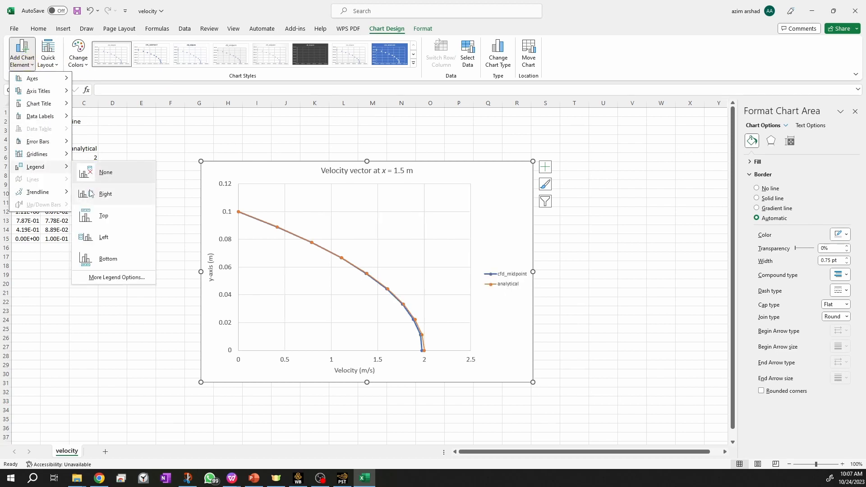
{"action": "left_click", "coordinate": [103, 194]}
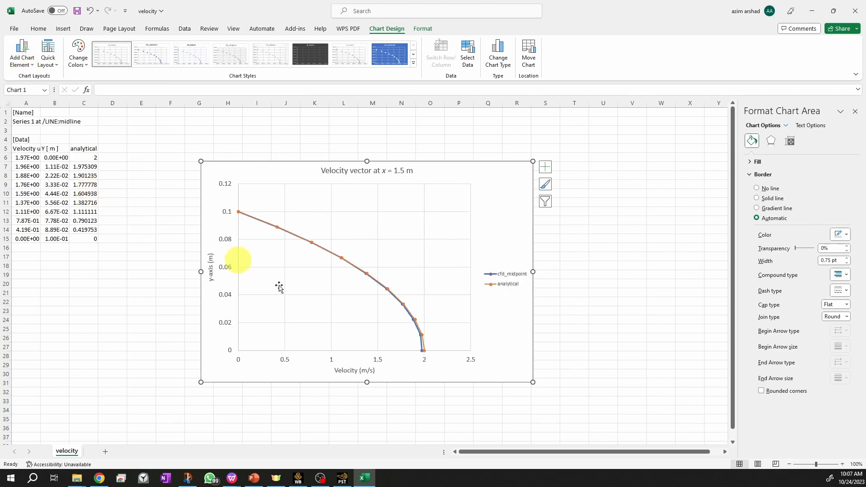
Step: Move the legend into the upper right of the plot area and widen the plot area to nearly the chart's right edge
{"action": "left_click", "coordinate": [510, 293]}
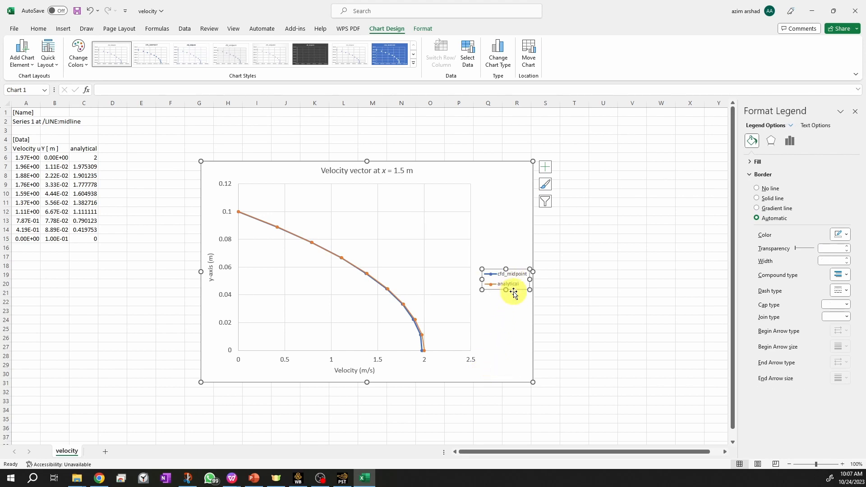
{"action": "left_click_drag", "start_coordinate": [514, 294], "coordinate": [454, 220]}
{"action": "left_click", "coordinate": [533, 296]}
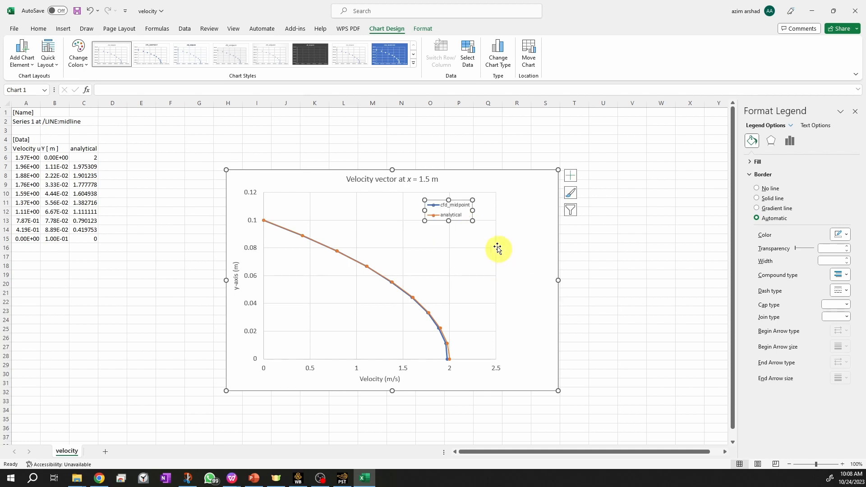
{"action": "left_click", "coordinate": [497, 248]}
{"action": "left_click_drag", "start_coordinate": [497, 276], "coordinate": [542, 276]}
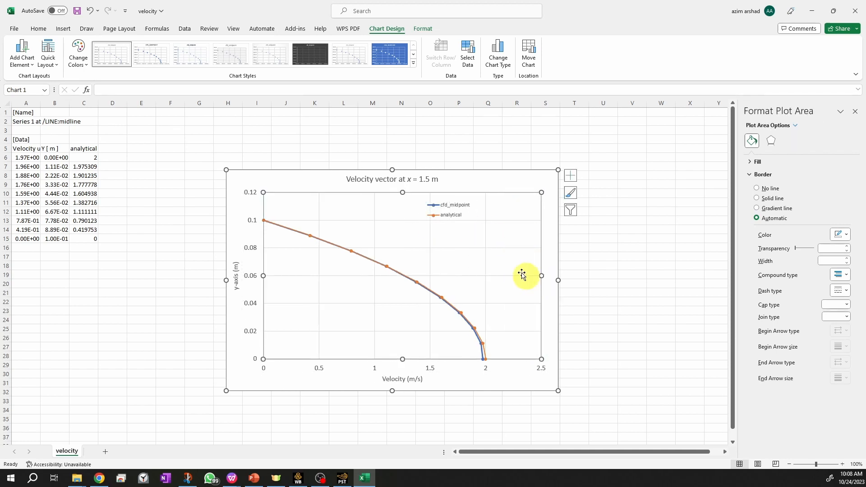
Step: Increase the legend's font size to 14
{"action": "left_click", "coordinate": [449, 208]}
{"action": "left_click", "coordinate": [38, 29]}
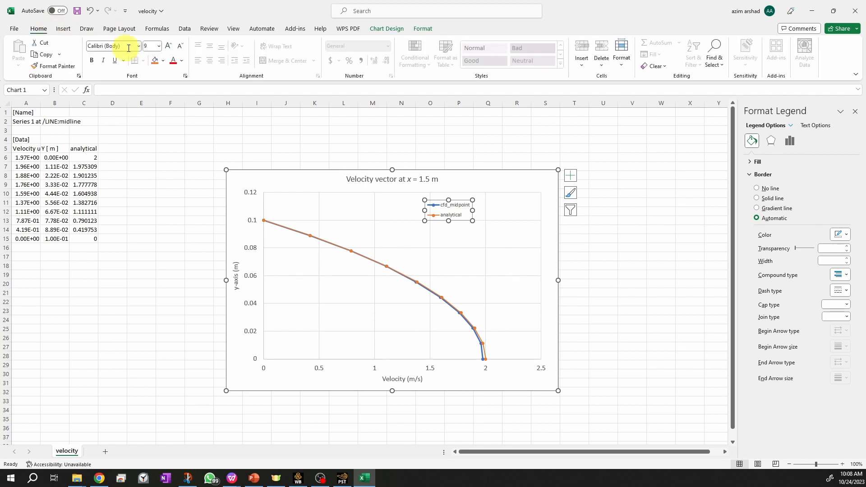
{"action": "left_click", "coordinate": [169, 46]}
{"action": "left_click", "coordinate": [168, 46]}
{"action": "left_click", "coordinate": [168, 45]}
{"action": "left_click", "coordinate": [168, 46]}
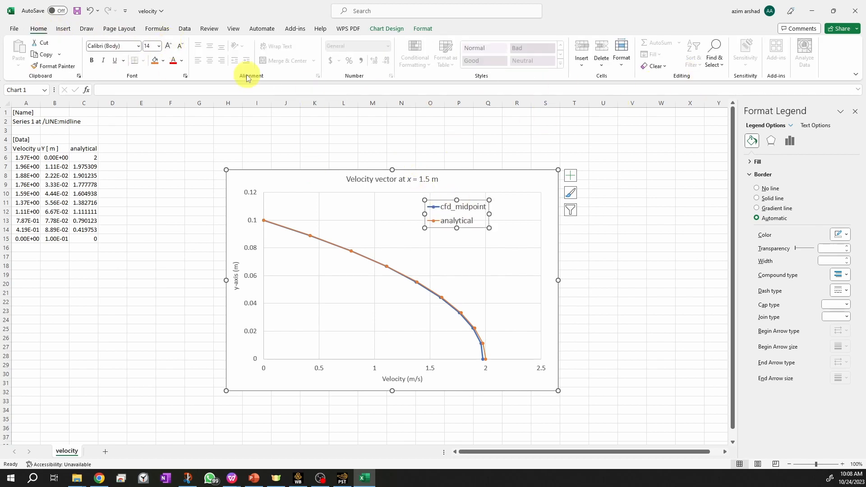
Step: Give the legend a solid black outline and move it closer to the plot area's upper-right corner
{"action": "left_click", "coordinate": [422, 28]}
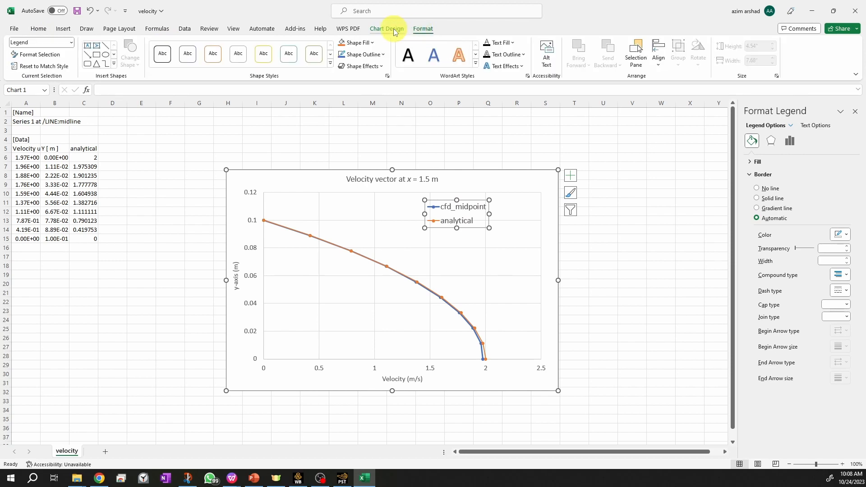
{"action": "left_click", "coordinate": [382, 54]}
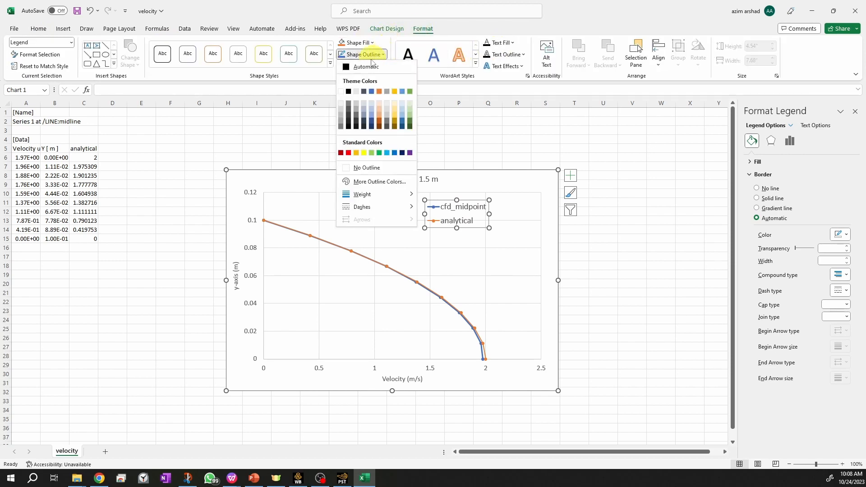
{"action": "left_click", "coordinate": [345, 54]}
{"action": "left_click", "coordinate": [359, 43]}
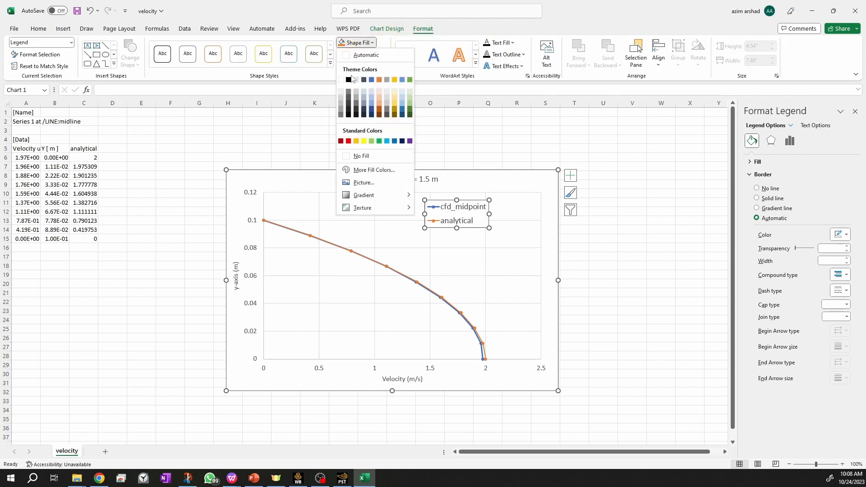
{"action": "left_click", "coordinate": [352, 79]}
{"action": "left_click_drag", "start_coordinate": [456, 221], "coordinate": [494, 223]}
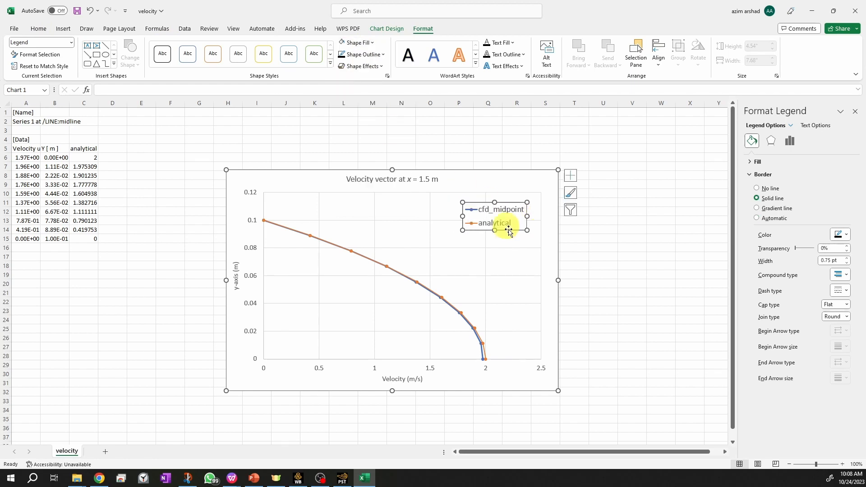
{"action": "left_click", "coordinate": [582, 265]}
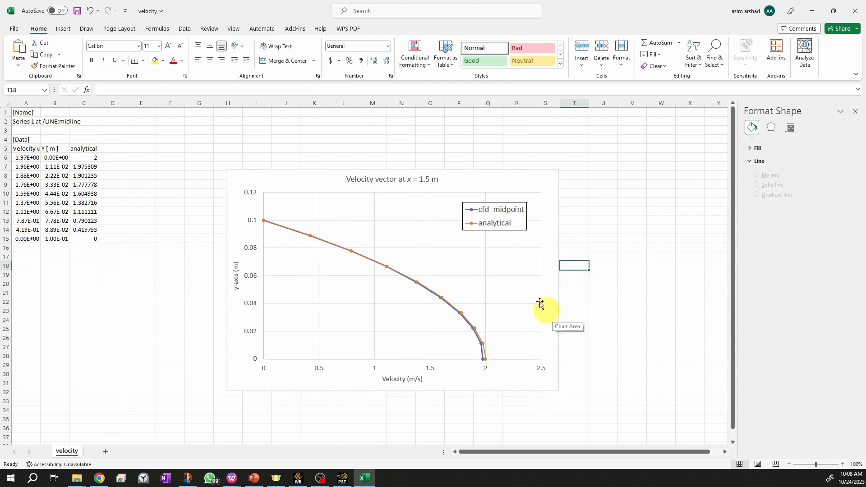
Step: Increase the chart title's font size to 16 and shift the title slightly left to recentre it over the plot
{"action": "left_click", "coordinate": [391, 177]}
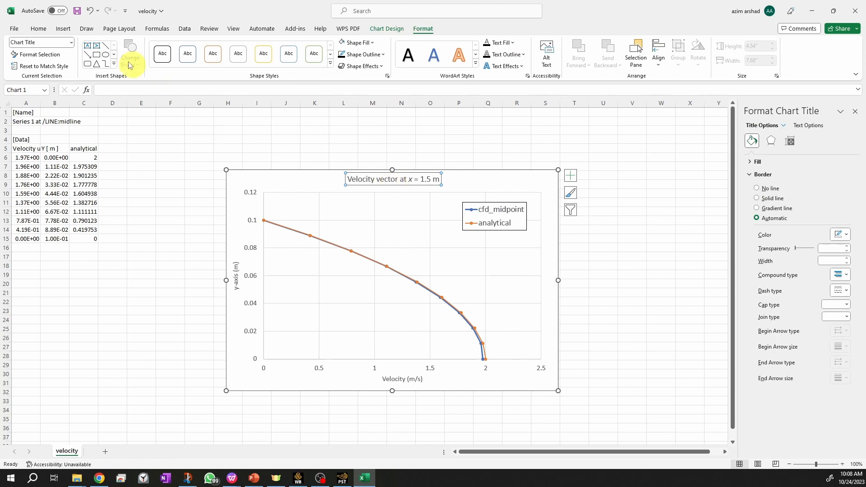
{"action": "left_click", "coordinate": [40, 29]}
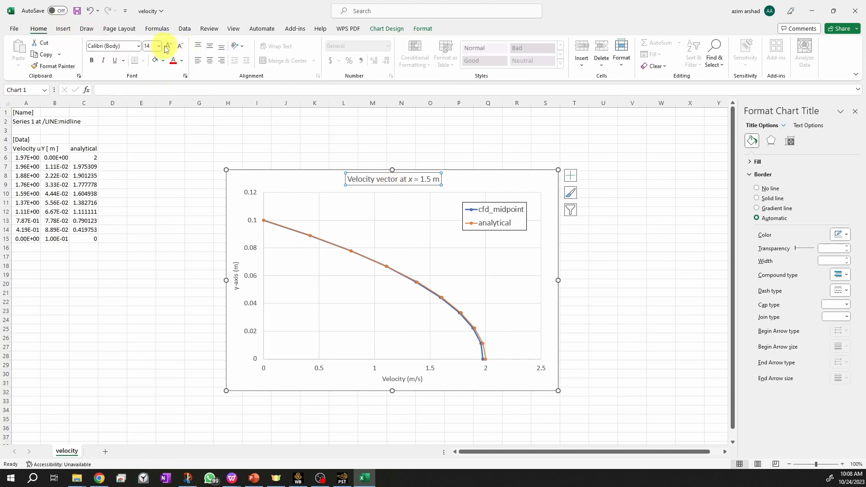
{"action": "left_click", "coordinate": [167, 47]}
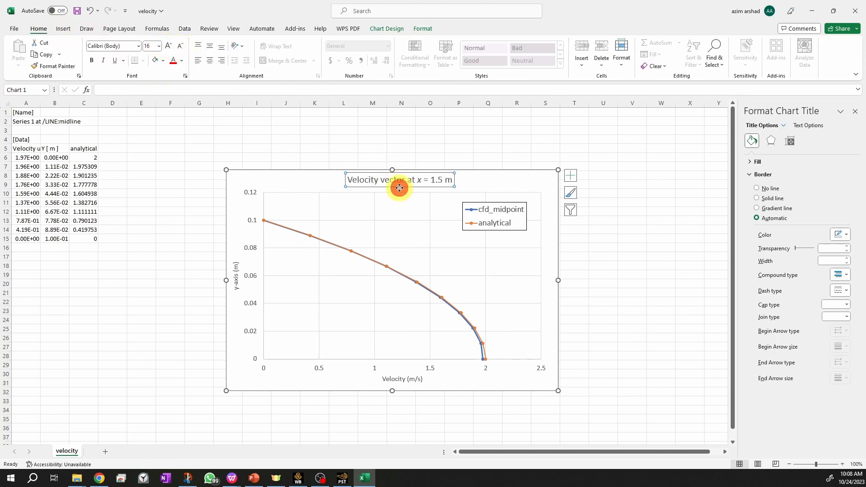
{"action": "left_click_drag", "start_coordinate": [399, 187], "coordinate": [389, 187]}
{"action": "left_click", "coordinate": [625, 267]}
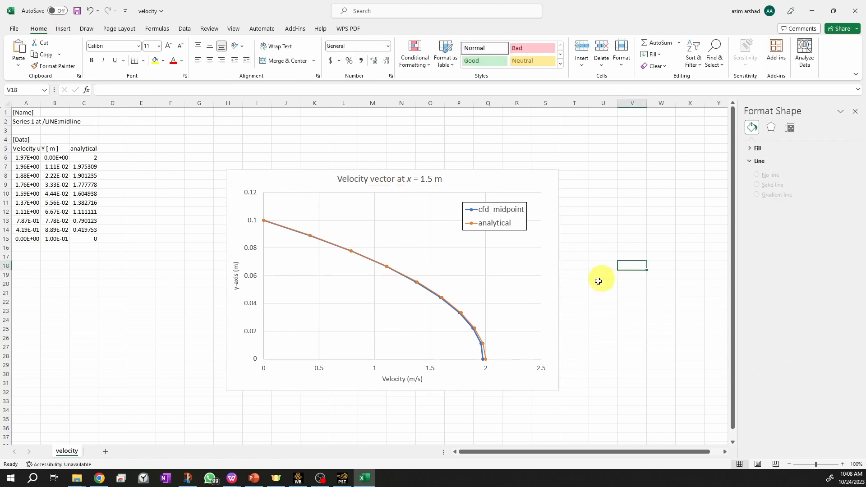
Step: Move the whole chart slightly up and to the left on the worksheet
{"action": "left_click_drag", "start_coordinate": [556, 344], "coordinate": [539, 328]}
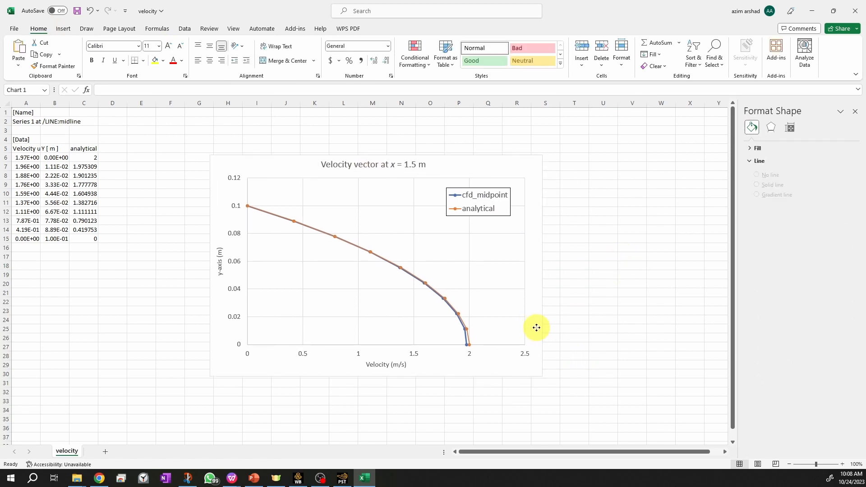
{"action": "left_click", "coordinate": [609, 375]}
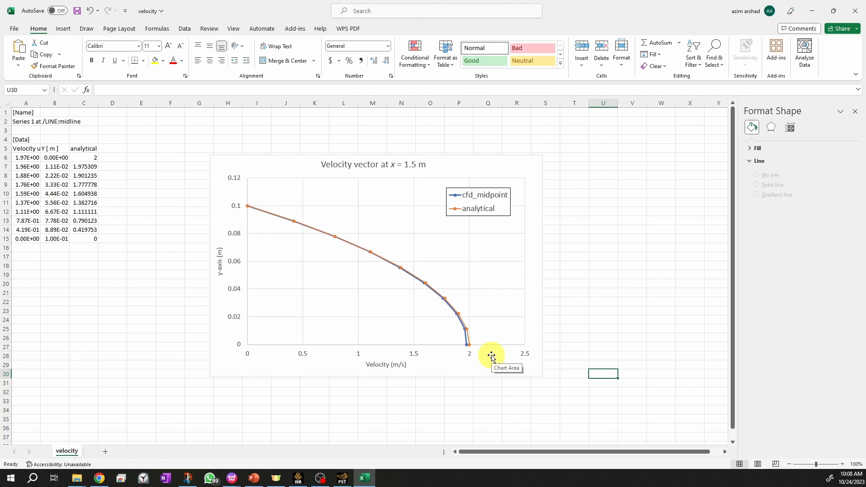
{"action": "left_click", "coordinate": [337, 372]}
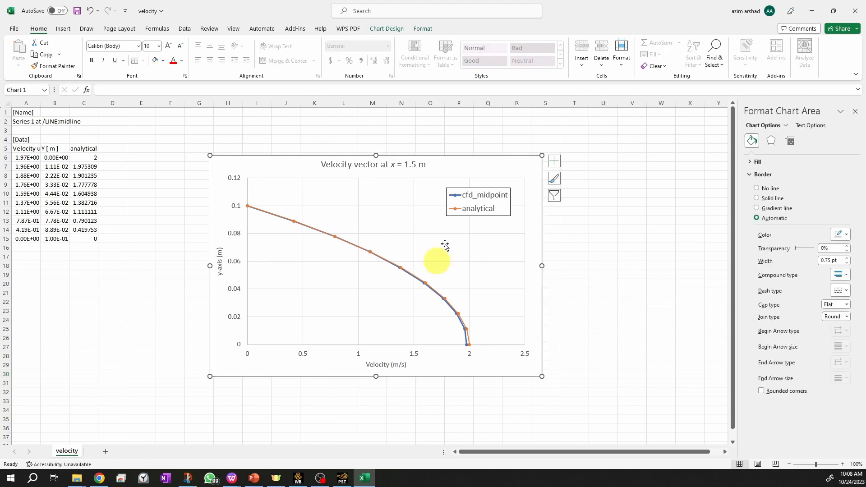
{"action": "left_click", "coordinate": [192, 319]}
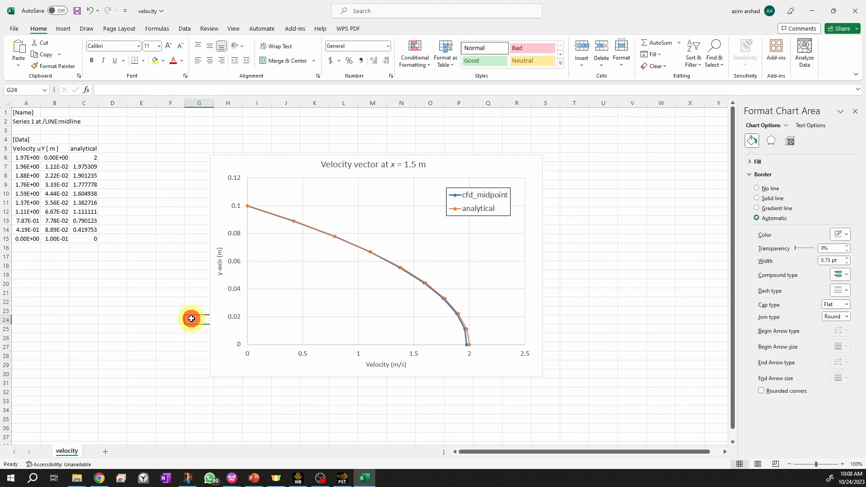
Step: Switch to CFD-Post and show the midline velocity vectors in the 3D view
{"action": "left_click", "coordinate": [350, 480]}
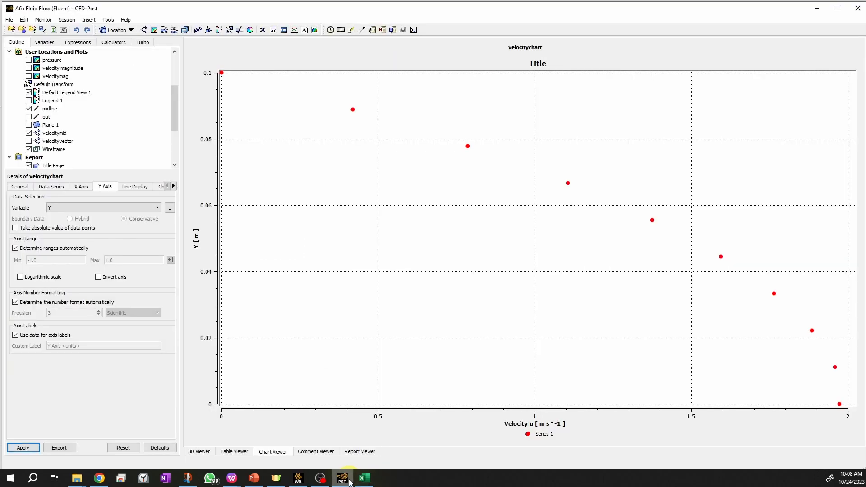
{"action": "left_click", "coordinate": [230, 452]}
{"action": "left_click", "coordinate": [200, 452]}
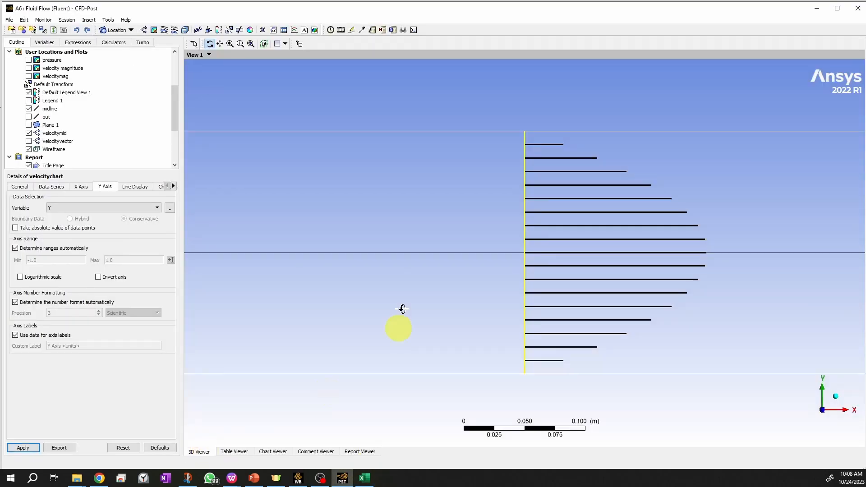
{"action": "scroll", "coordinate": [414, 166], "scroll_direction": "down", "scroll_amount": 8}
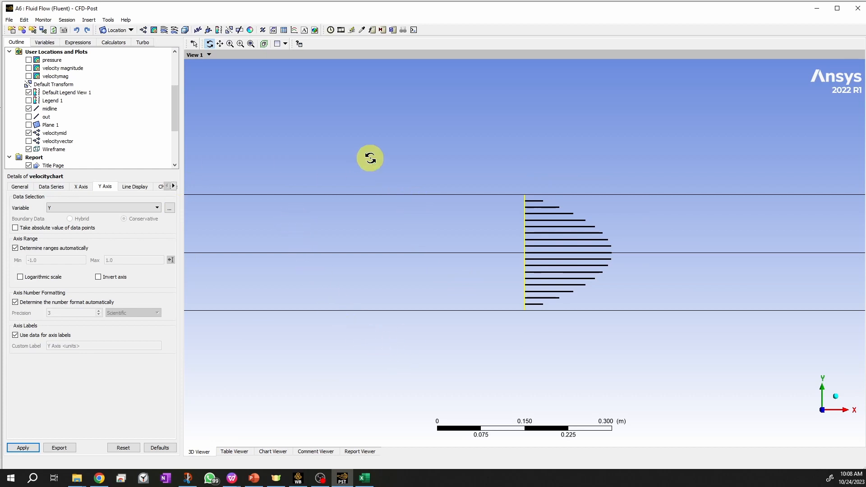
{"action": "left_click", "coordinate": [81, 21]}
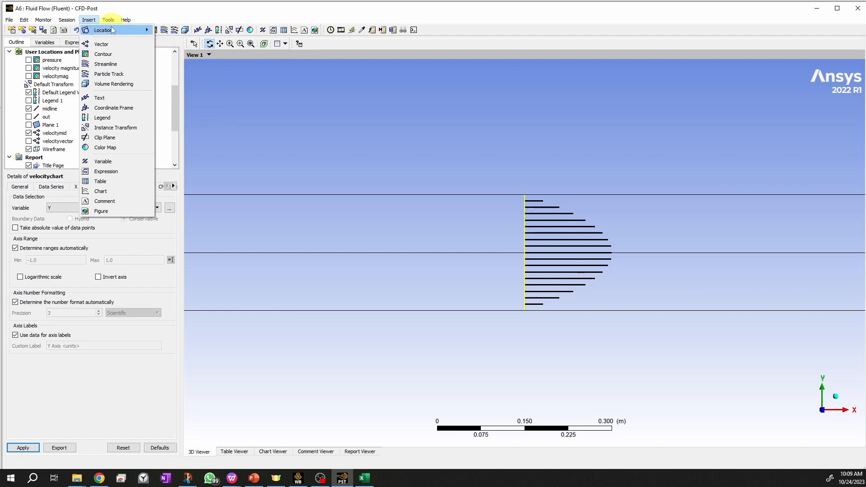
{"action": "mouse_move", "coordinate": [112, 31]}
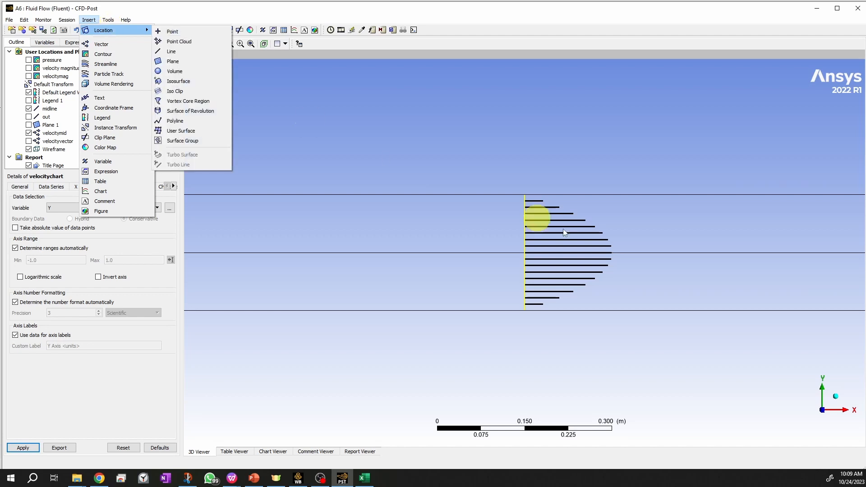
{"action": "left_click", "coordinate": [429, 161]}
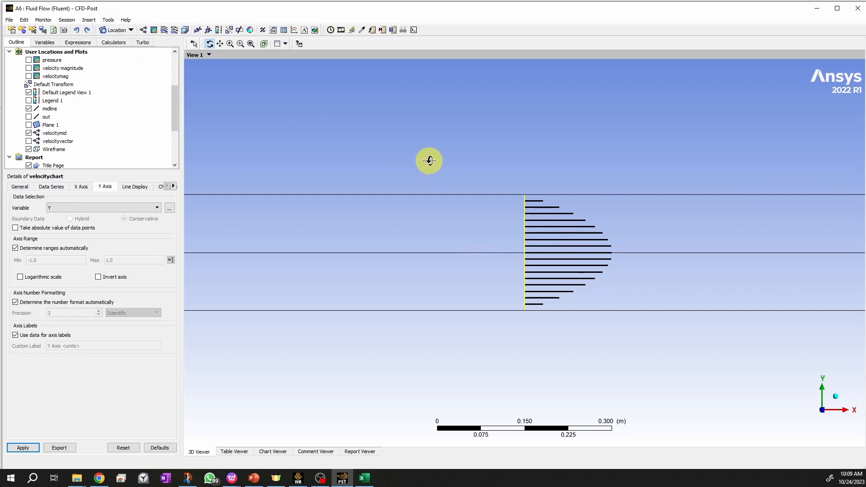
Step: Probe the velocity on the pipe centreline at the point 1.5, 0, 0
{"action": "scroll", "coordinate": [429, 163], "scroll_direction": "down", "scroll_amount": 3}
{"action": "scroll", "coordinate": [427, 173], "scroll_direction": "down", "scroll_amount": 3}
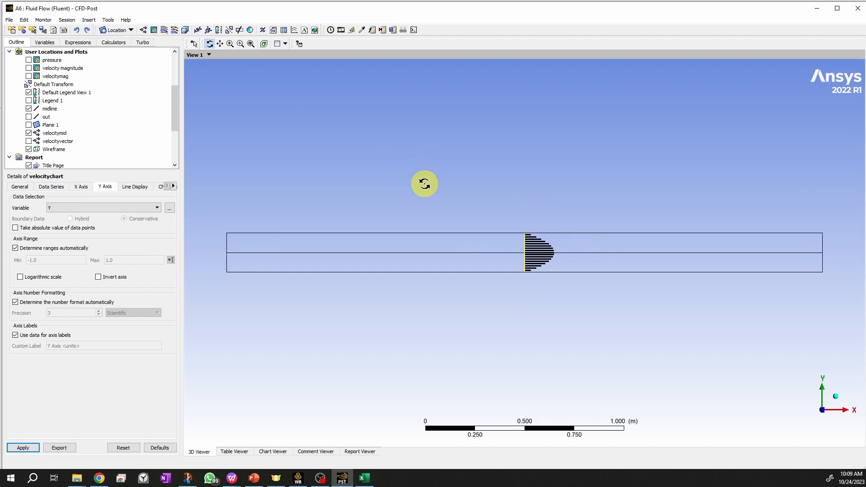
{"action": "scroll", "coordinate": [424, 185], "scroll_direction": "up", "scroll_amount": 2}
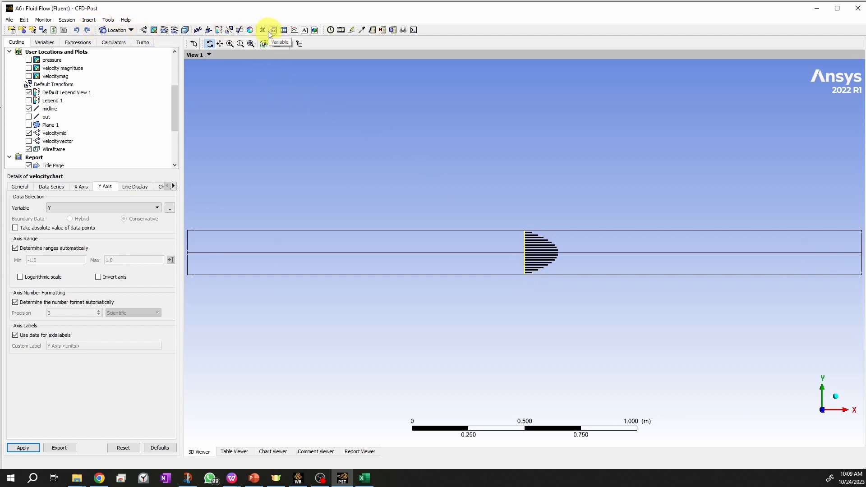
{"action": "left_click", "coordinate": [362, 31]}
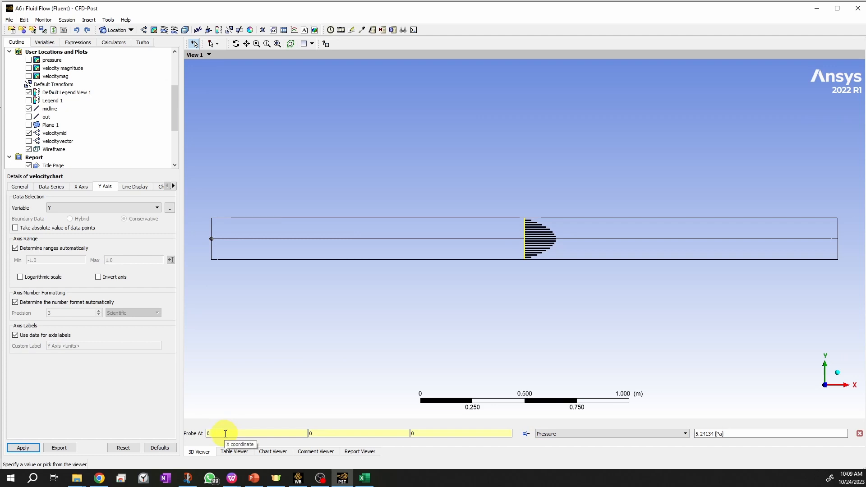
{"action": "left_click_drag", "start_coordinate": [225, 433], "coordinate": [192, 435]}
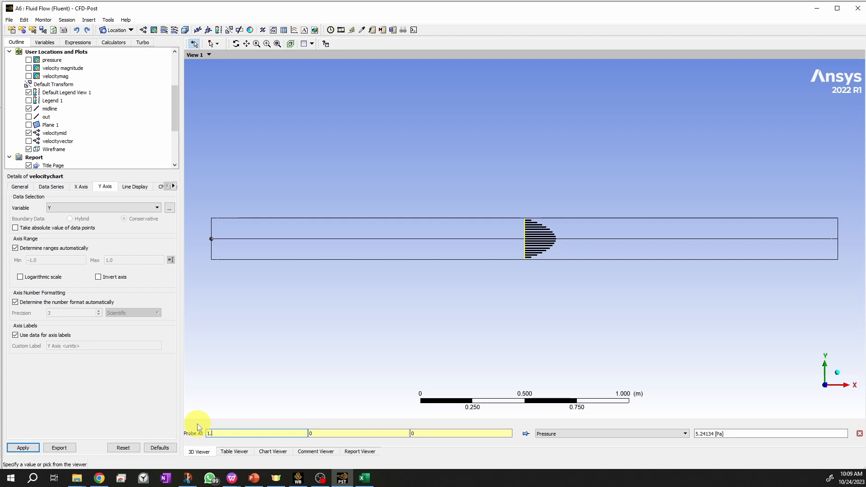
{"action": "type", "text": "1.5"}
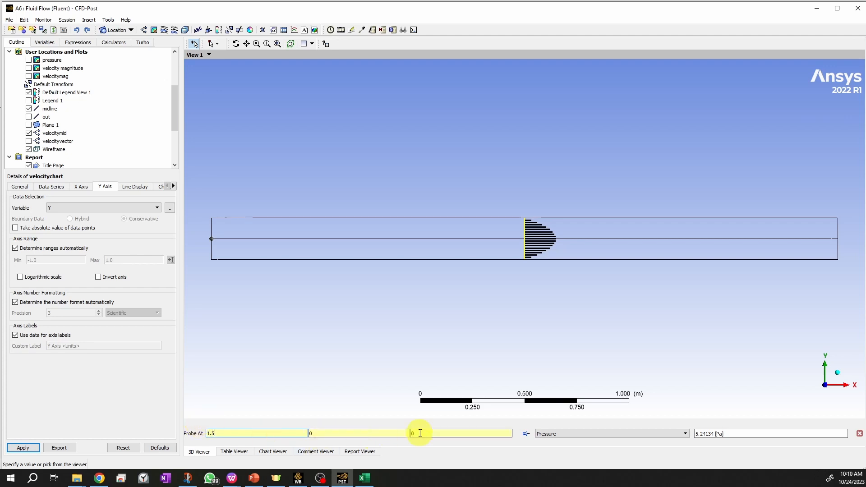
{"action": "left_click", "coordinate": [567, 434]}
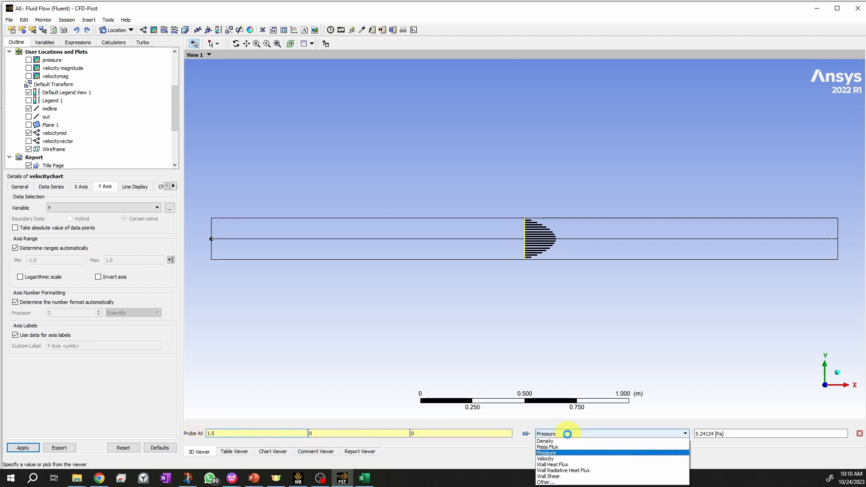
{"action": "left_click", "coordinate": [568, 458]}
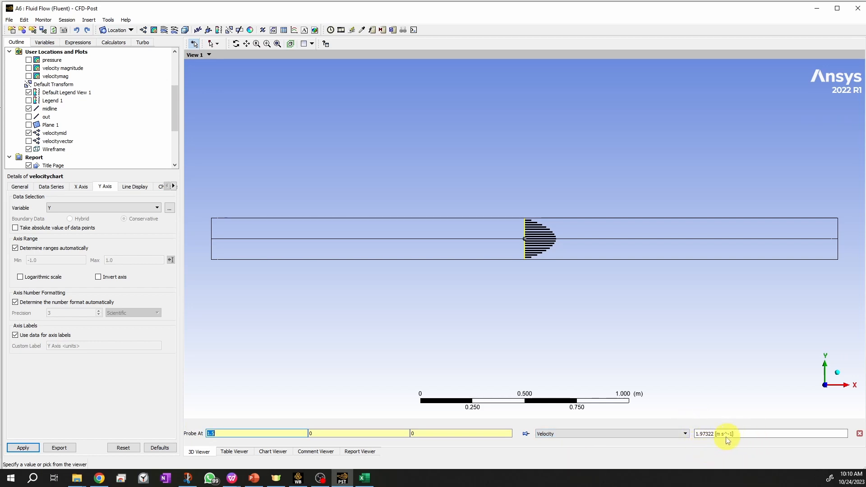
Step: Switch to Excel, inspect the full value of the first CFD velocity in cell A6, and return to CFD-Post
{"action": "left_click", "coordinate": [365, 478]}
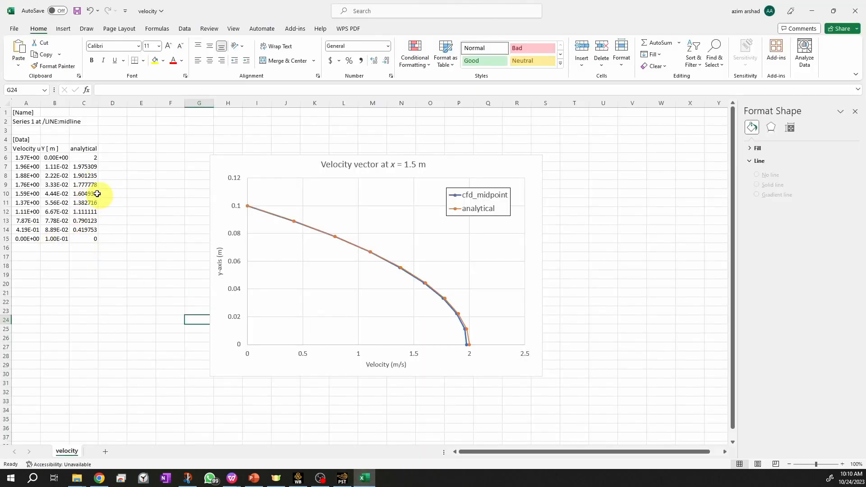
{"action": "left_click", "coordinate": [25, 157]}
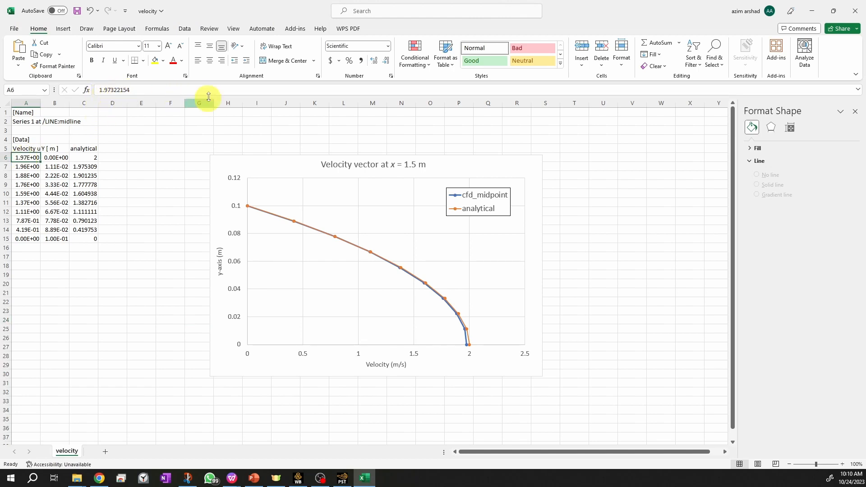
{"action": "left_click", "coordinate": [341, 479]}
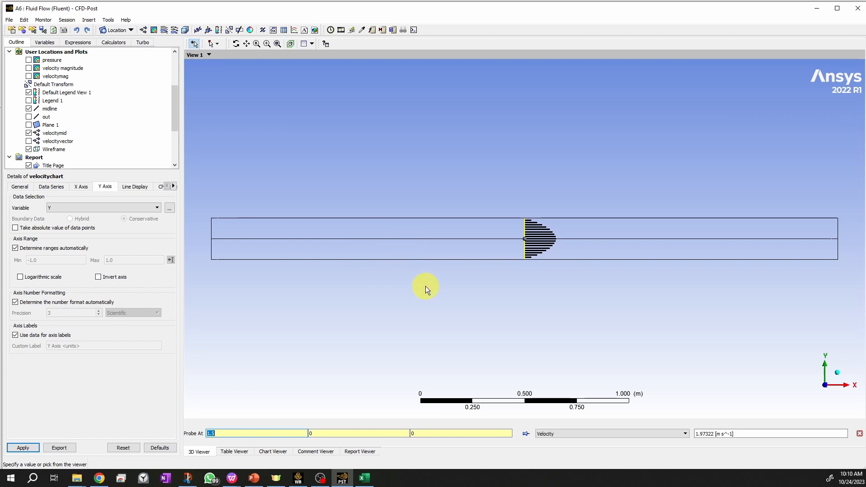
Step: Switch to PowerPoint to examine the pipe entrance-region diagram on the Theory slide, and return to CFD-Post
{"action": "left_click", "coordinate": [254, 478]}
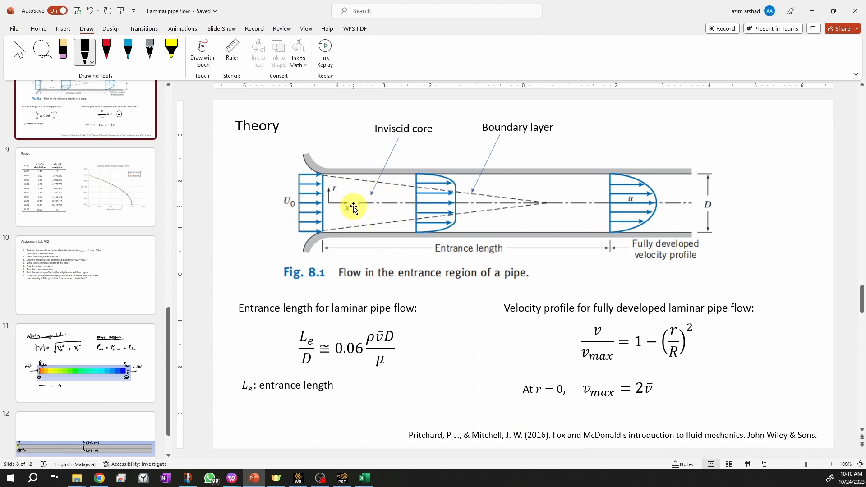
{"action": "left_click", "coordinate": [343, 479]}
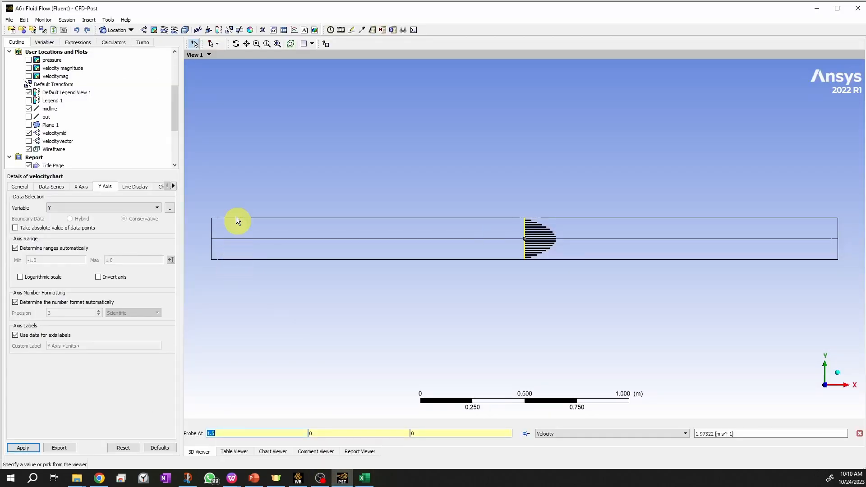
Step: Insert a line location with the default name, running from point 0.1, 0, 0 to point 0.1, 0.1, 0 near the inlet
{"action": "left_click", "coordinate": [86, 20]}
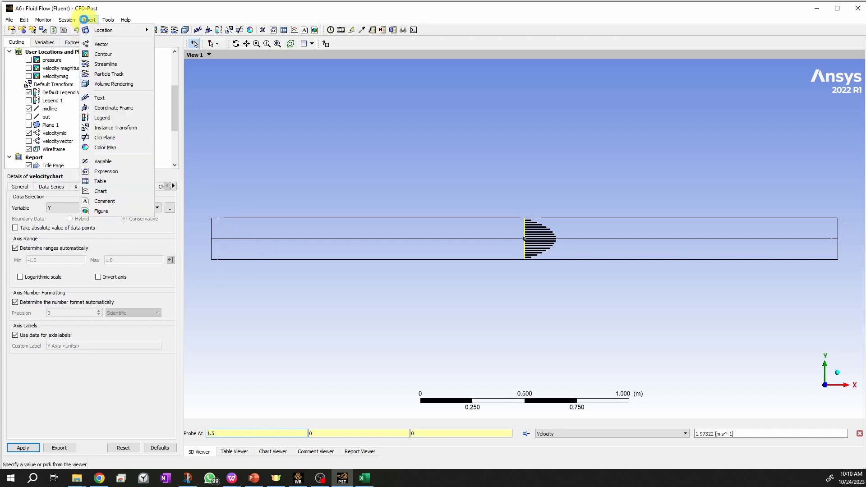
{"action": "mouse_move", "coordinate": [118, 30]}
{"action": "left_click", "coordinate": [185, 51]}
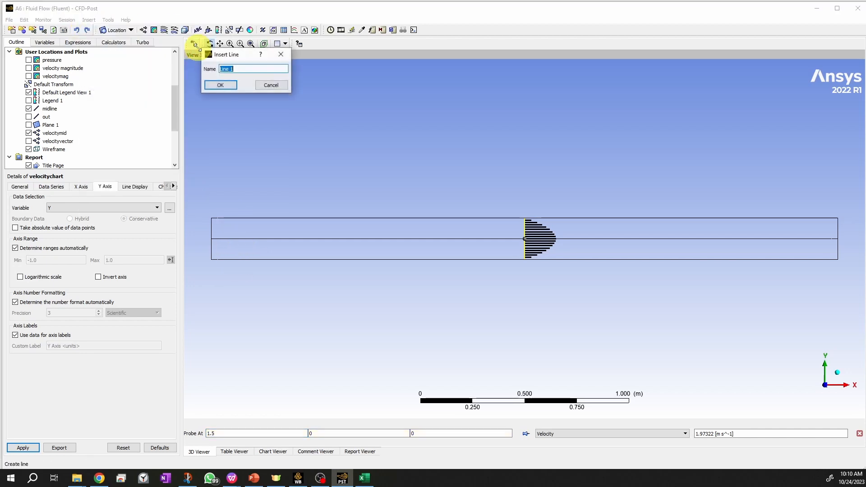
{"action": "left_click", "coordinate": [221, 85]}
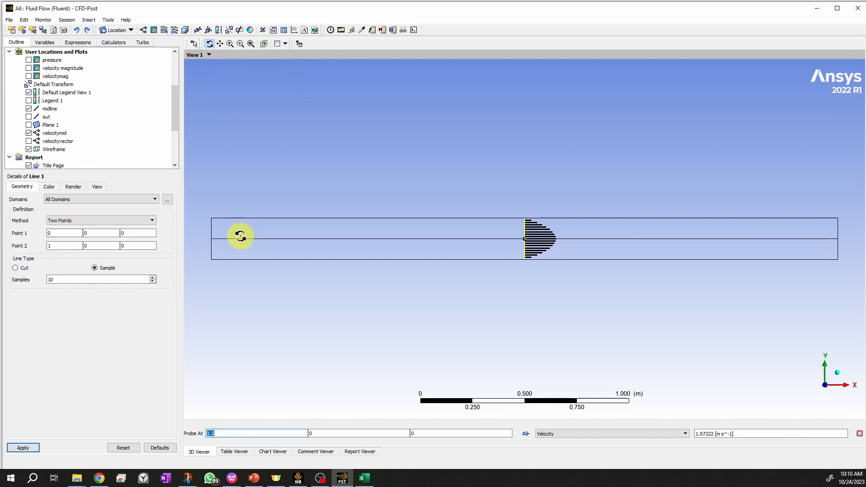
{"action": "left_click", "coordinate": [53, 233]}
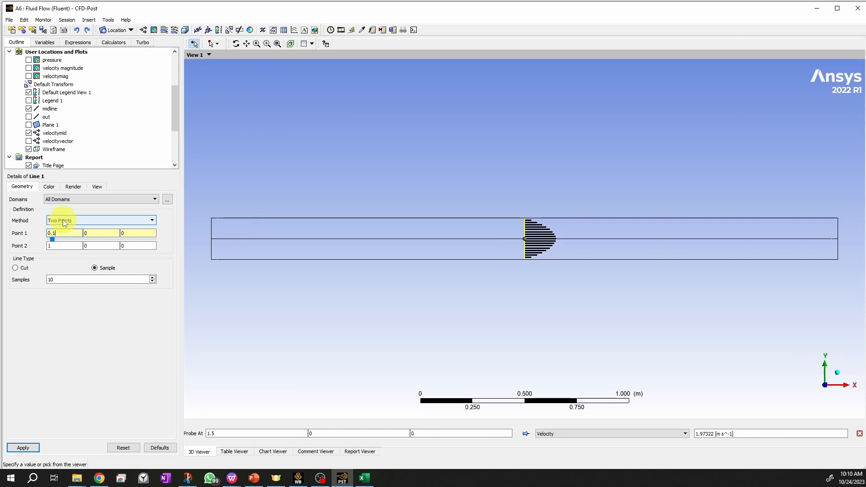
{"action": "left_click", "coordinate": [23, 447]}
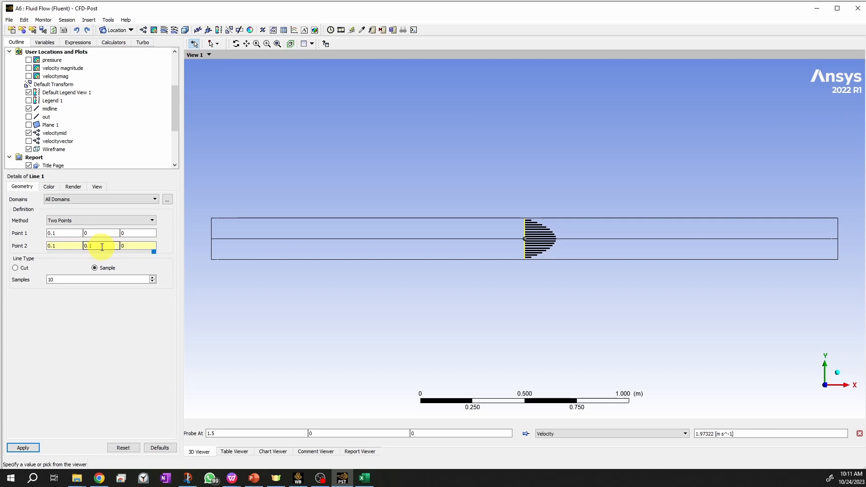
{"action": "left_click", "coordinate": [21, 447]}
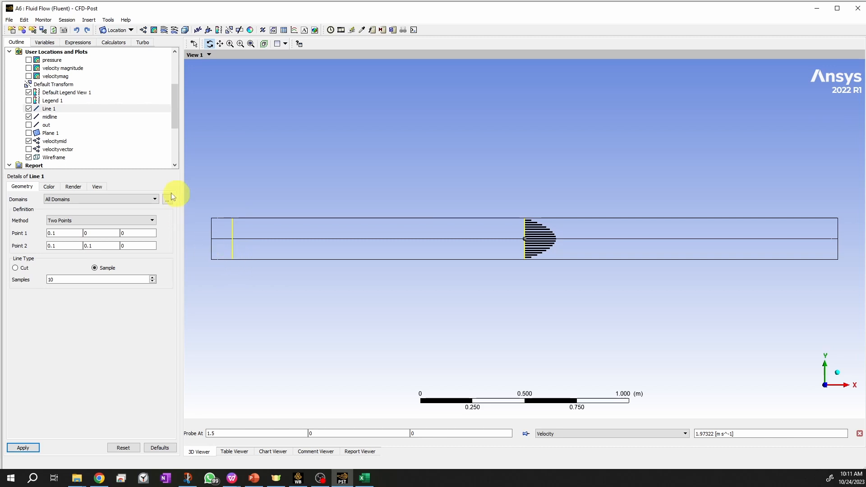
Step: Insert a vector plot with the default name, showing Velocity on Line 1 near the inlet
{"action": "left_click", "coordinate": [89, 20]}
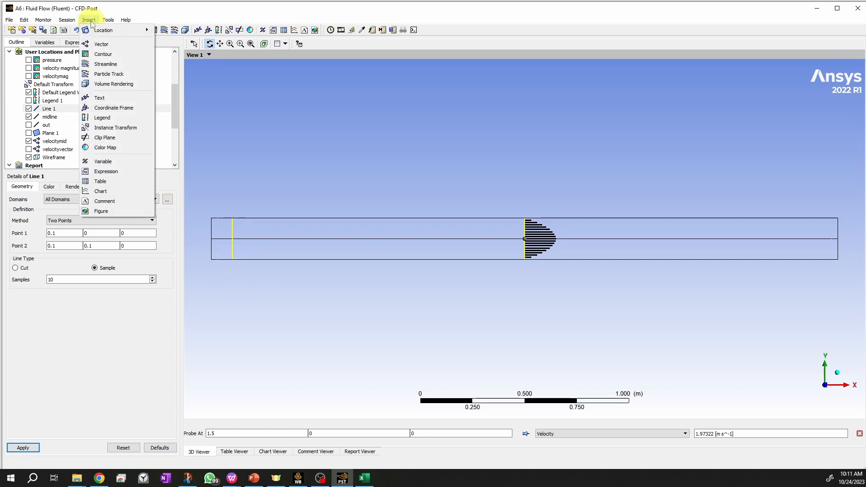
{"action": "left_click", "coordinate": [97, 42]}
{"action": "left_click", "coordinate": [123, 81]}
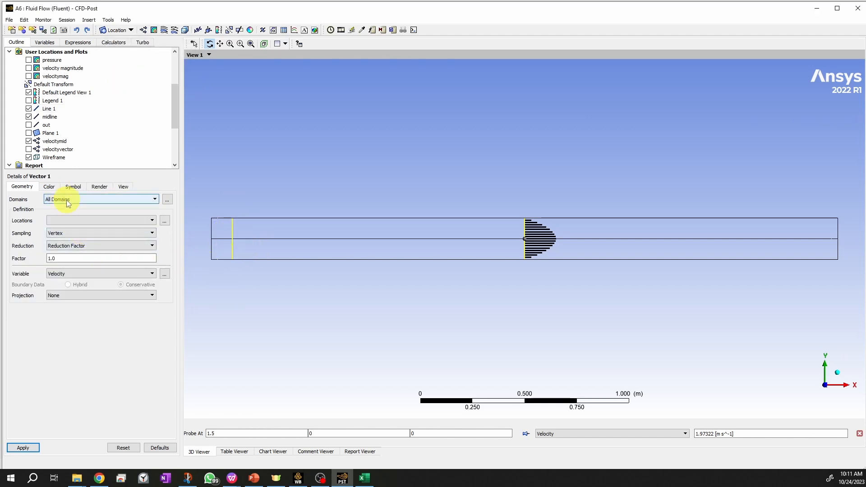
{"action": "left_click", "coordinate": [70, 220]}
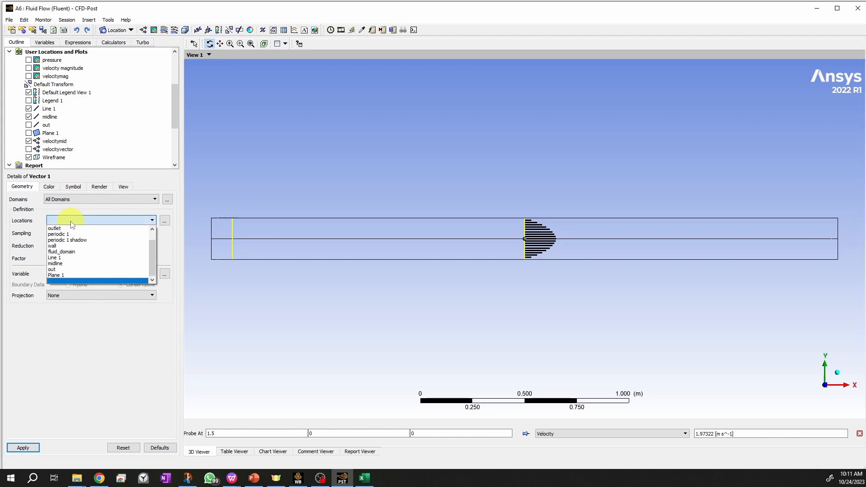
{"action": "left_click", "coordinate": [70, 257]}
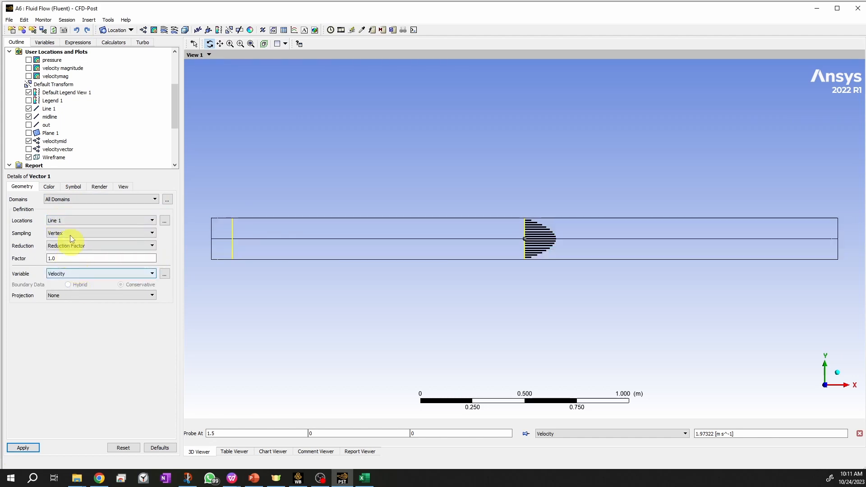
{"action": "left_click", "coordinate": [25, 448]}
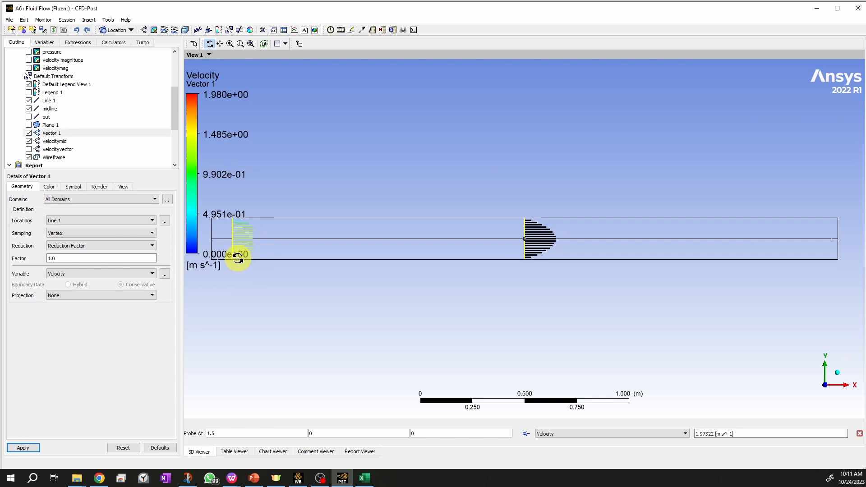
Step: Colour the new inlet vectors with a constant black (#000000) instead of the plot variable, and apply it
{"action": "left_click", "coordinate": [55, 188]}
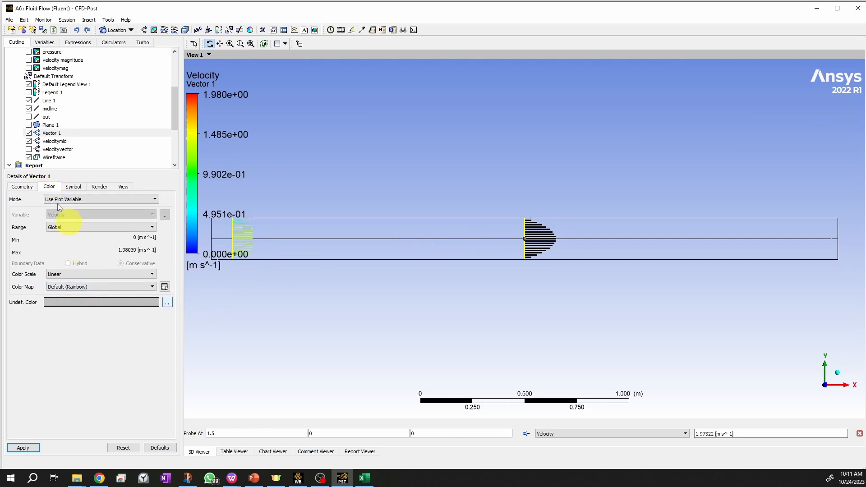
{"action": "left_click", "coordinate": [61, 200]}
{"action": "left_click", "coordinate": [67, 210]}
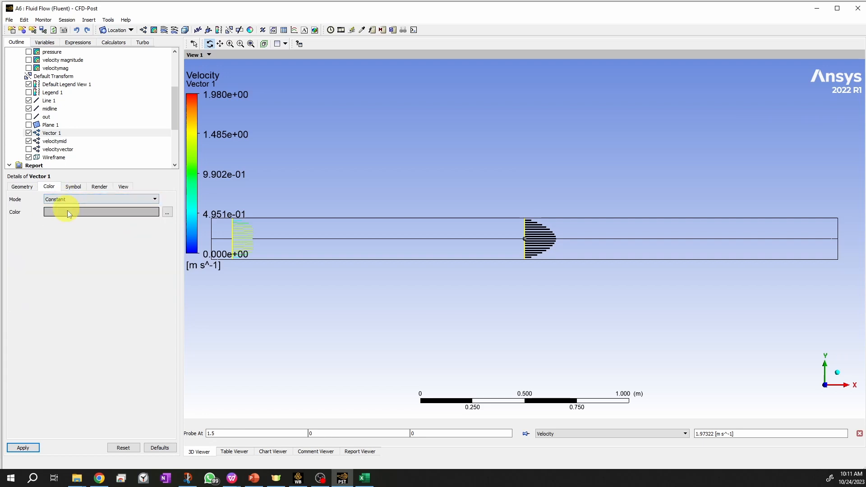
{"action": "left_click", "coordinate": [166, 212]}
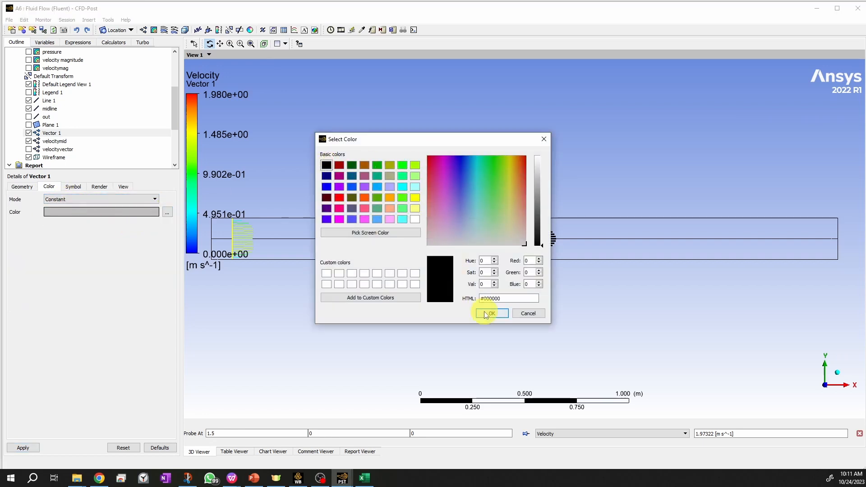
{"action": "left_click", "coordinate": [485, 313]}
{"action": "left_click", "coordinate": [30, 449]}
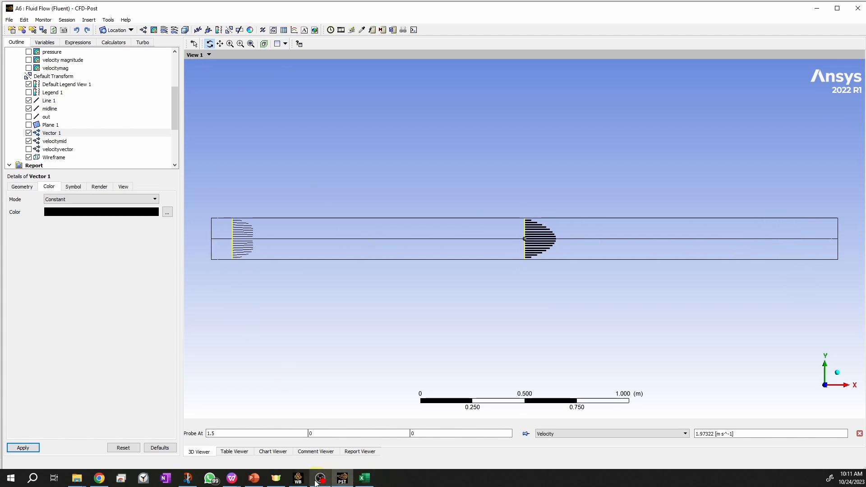
Step: Switch to PowerPoint to compare the near-inlet vectors with the entrance-region velocity profiles on the Theory slide
{"action": "left_click", "coordinate": [254, 478]}
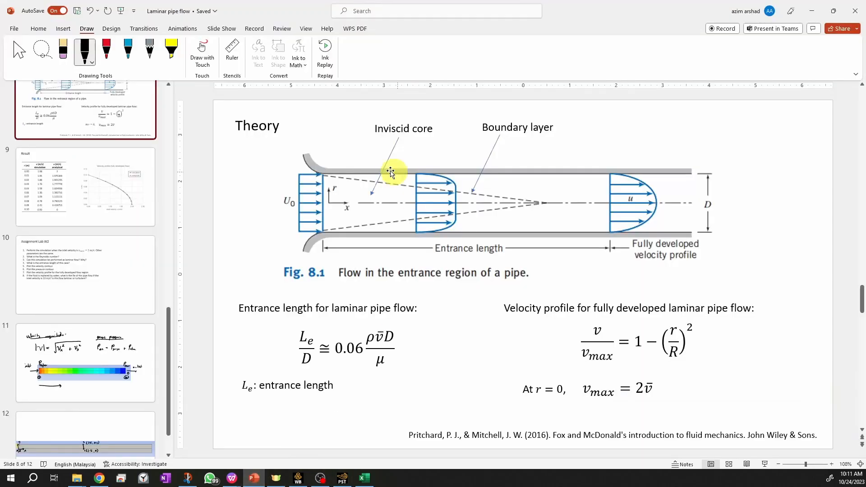